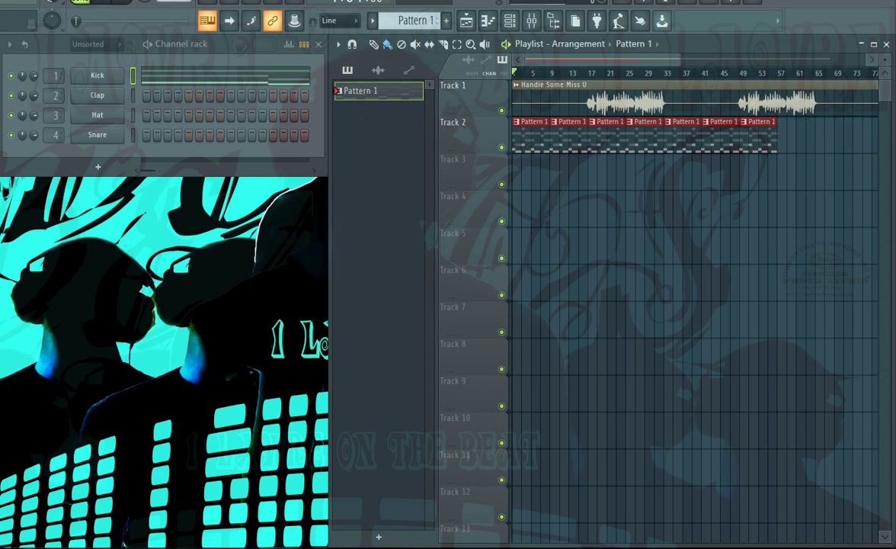
Step: Replace the Kick channel's instrument with the reFX Nexus synth
right_click(123, 73)
mouse_move(175, 189)
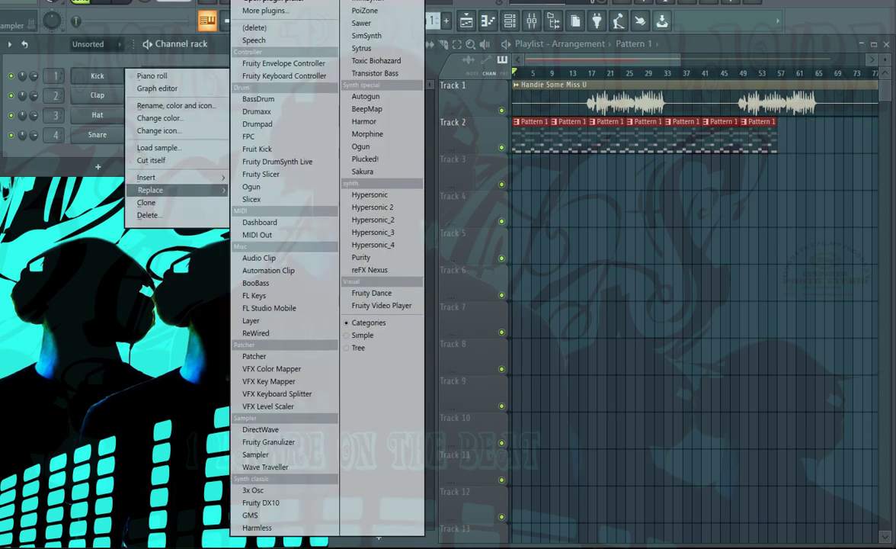
left_click(370, 269)
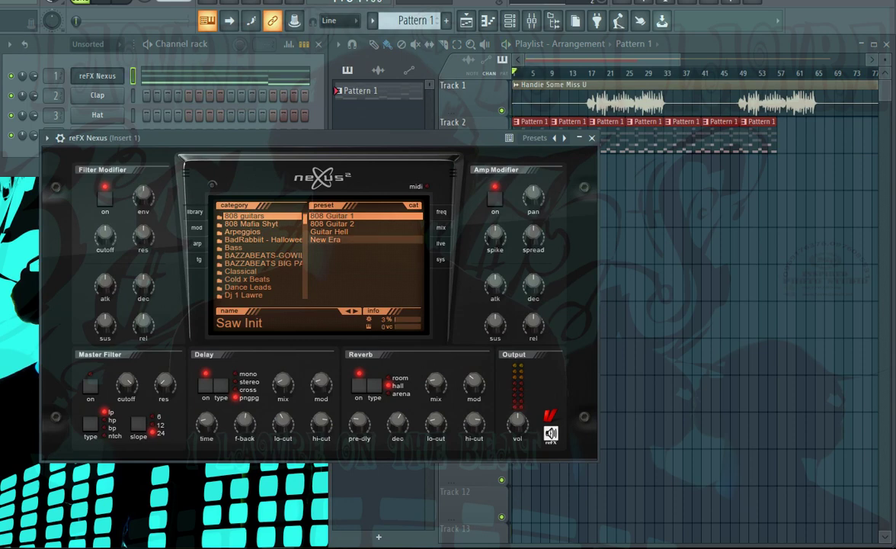
Step: Try the LD Cheap Trancelead and LD Cheesy Madness presets from the Dance Leads category
left_click(248, 287)
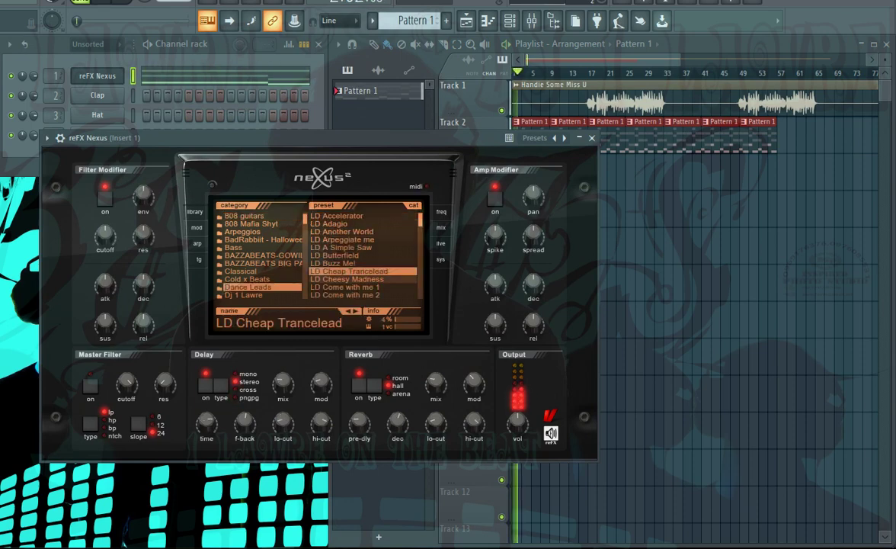
left_click(347, 279)
scroll(263, 279, "down", 3)
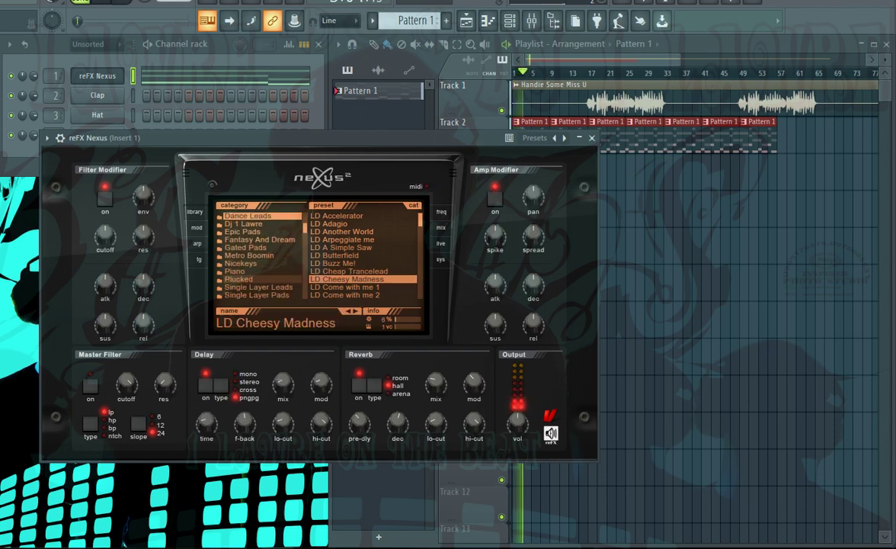
Step: Look through further Nexus categories such as Metro Boomin and try the LD Attack Lead 2 preset from Single Layer Leads
left_click(248, 271)
left_click(249, 255)
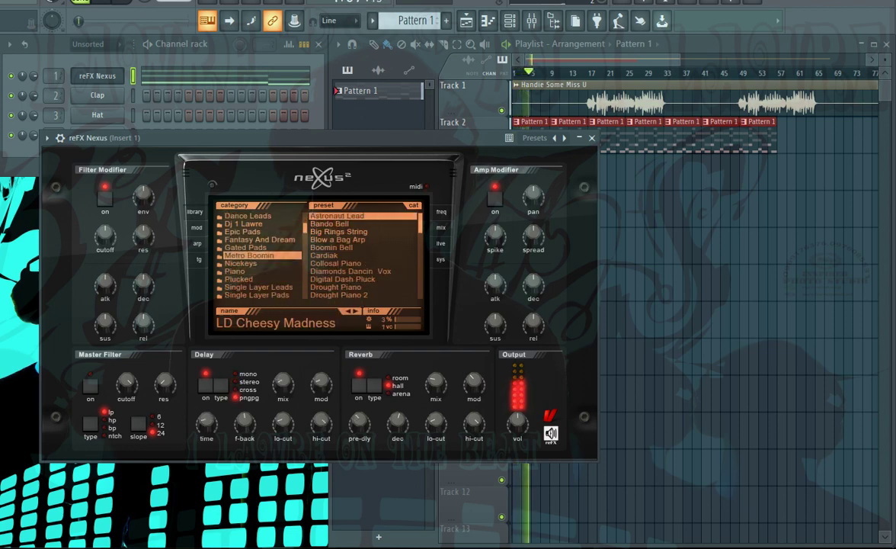
left_click(256, 239)
scroll(259, 263, "down", 7)
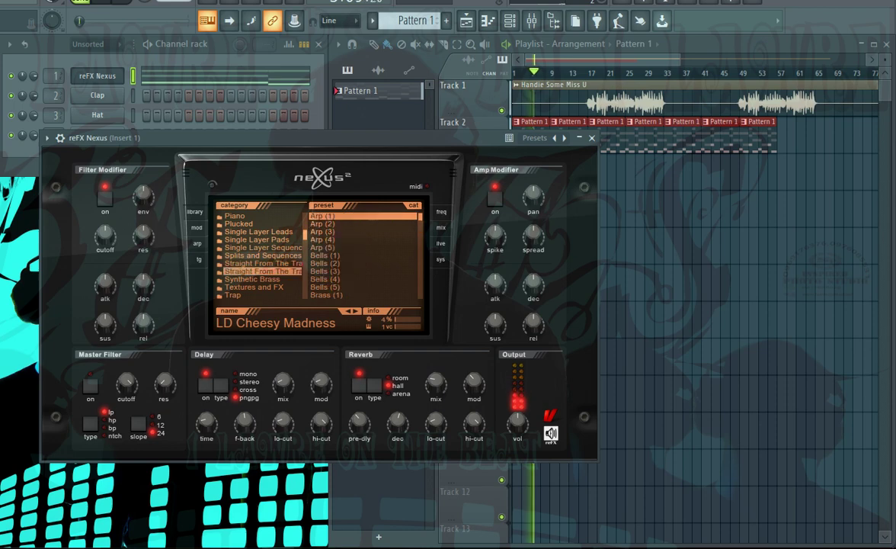
left_click(257, 240)
left_click(259, 232)
left_click(340, 232)
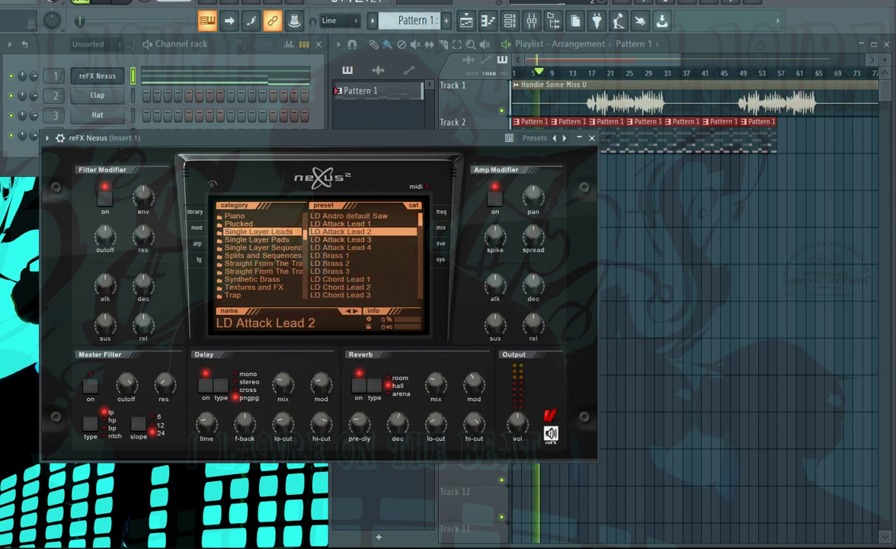
Step: Try the Bell - ToyBell and Synth - GatedWitch presets from the BadRabbit Halloween category
scroll(259, 255, "up", 2)
scroll(259, 256, "up", 7)
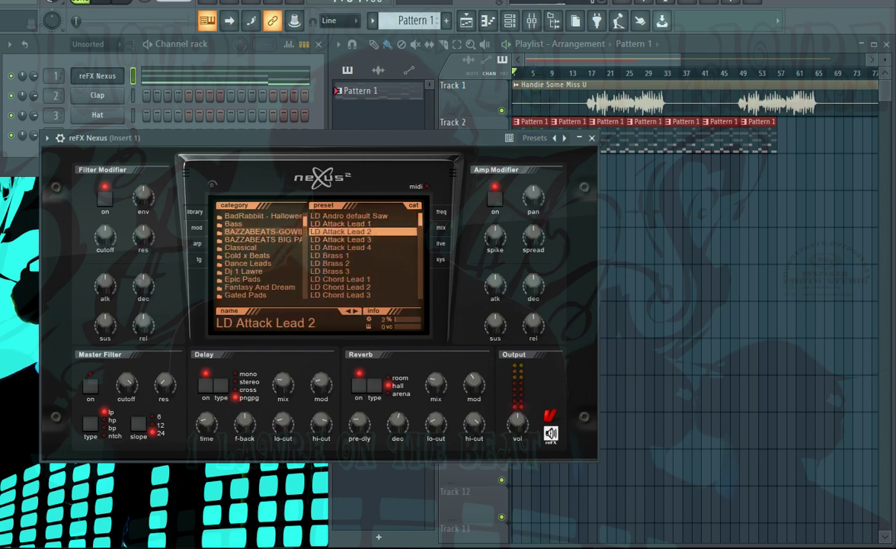
left_click(259, 240)
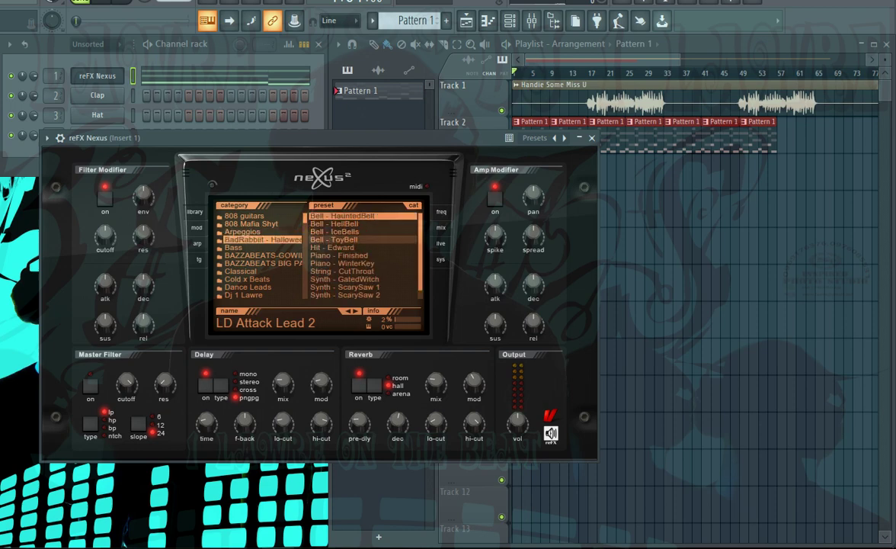
left_click(494, 316)
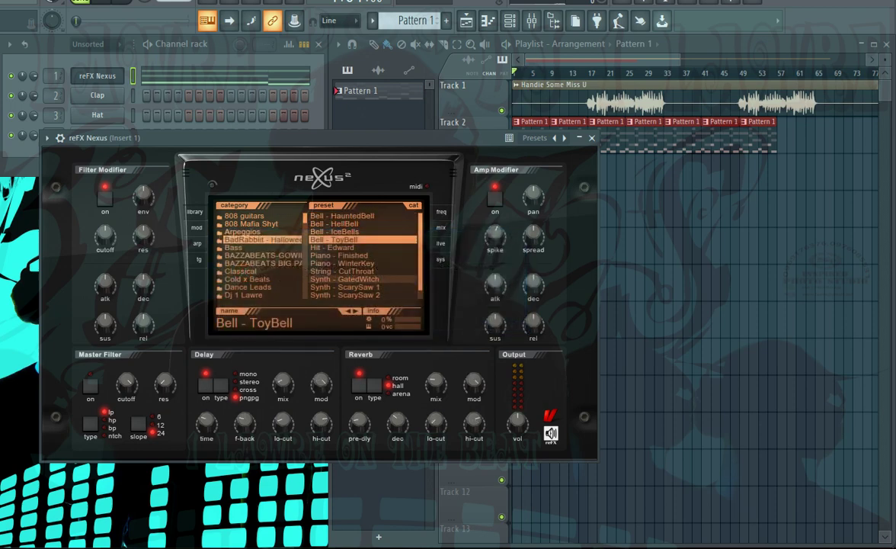
left_click(490, 315)
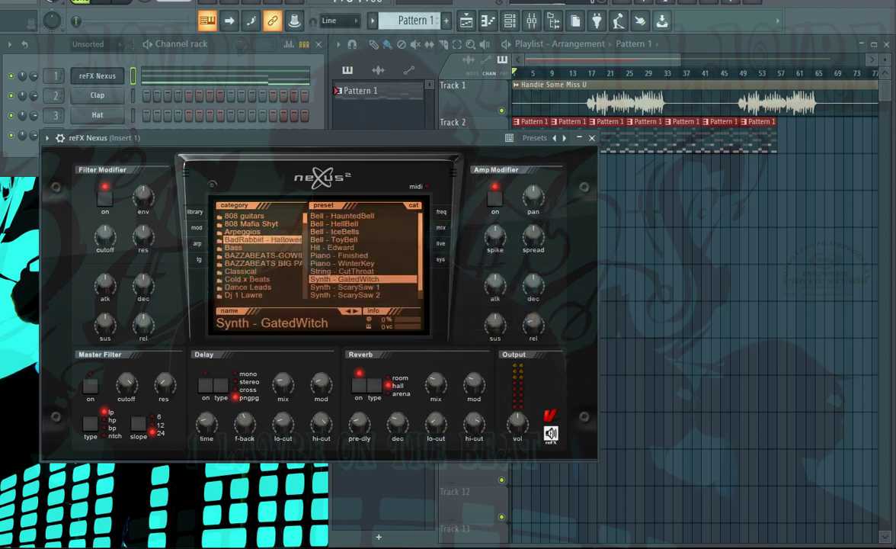
Step: Load the BAZZA FLUTE ARABIC preset from the first BAZZABEATS category and return to the playlist
left_click(263, 255)
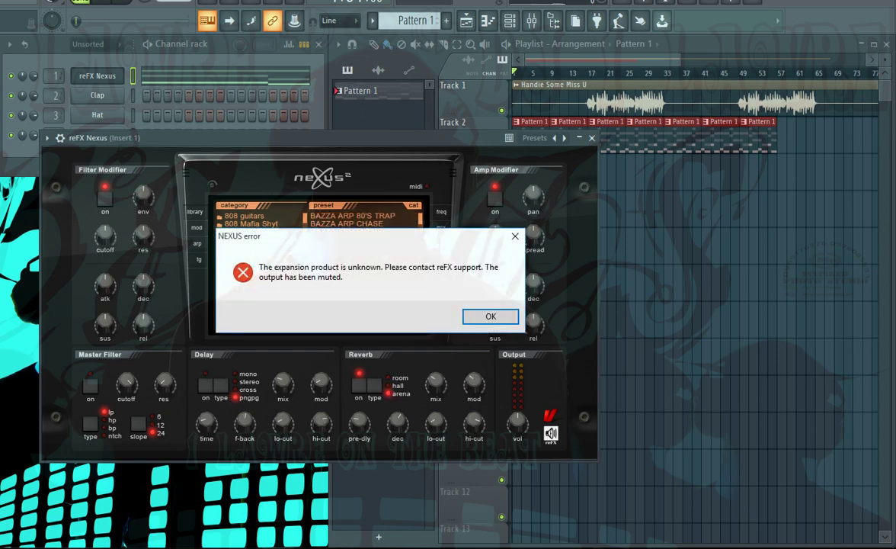
key("Return")
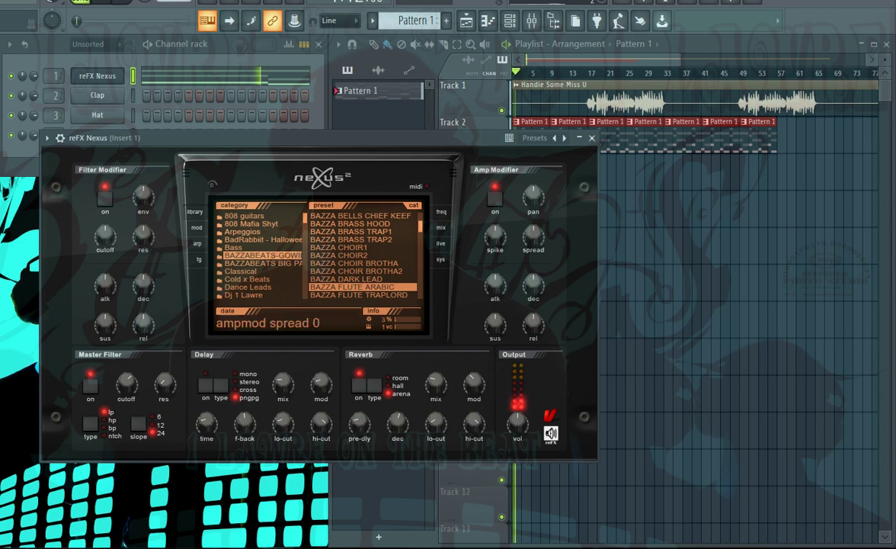
left_click(671, 193)
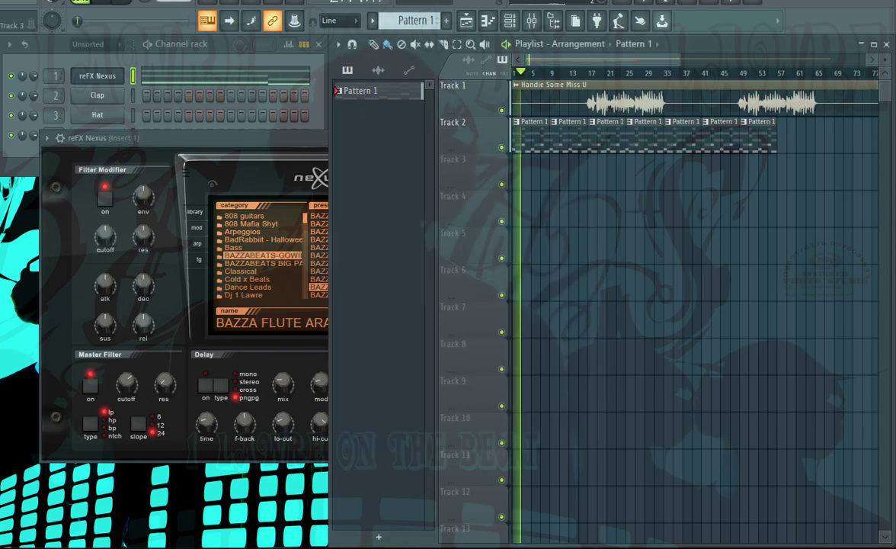
Step: Extend the row of Pattern 1 clips on Track 2 to the end of the Handie Some Miss U audio clip
left_click(577, 72)
scroll(577, 136, "down", 3)
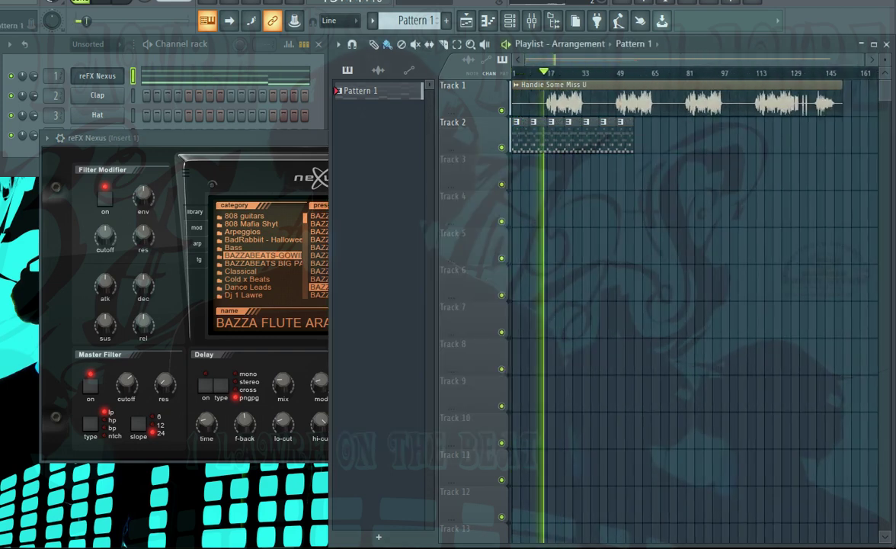
left_click_drag(642, 135, 802, 136)
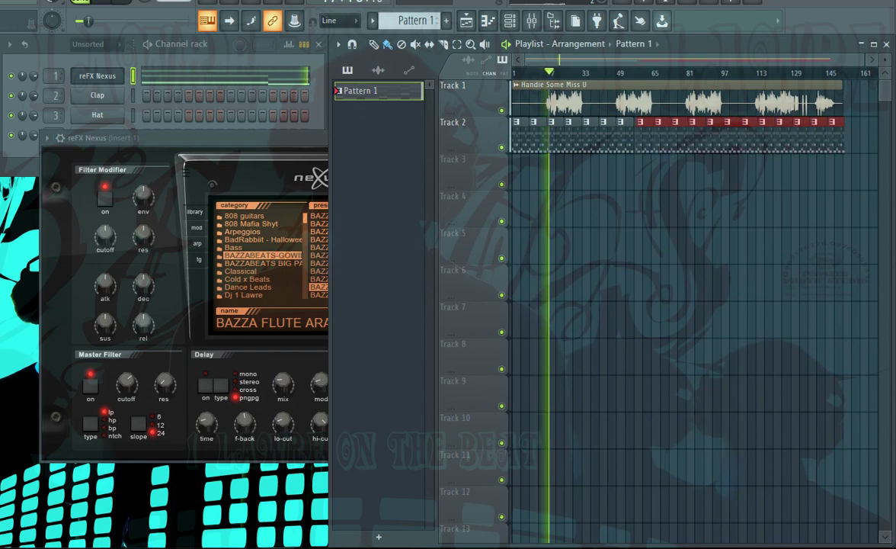
key("space")
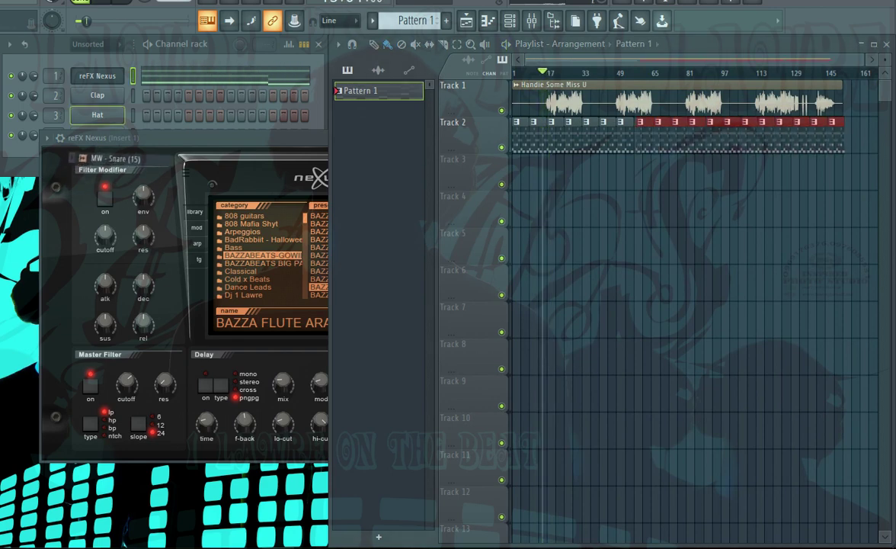
Step: Load the MW - Snare (15) sample into the Hat channel, preview it and create a new empty pattern
left_click_drag(107, 121, 107, 116)
key("space")
key("space")
key("space")
key("KP_Add")
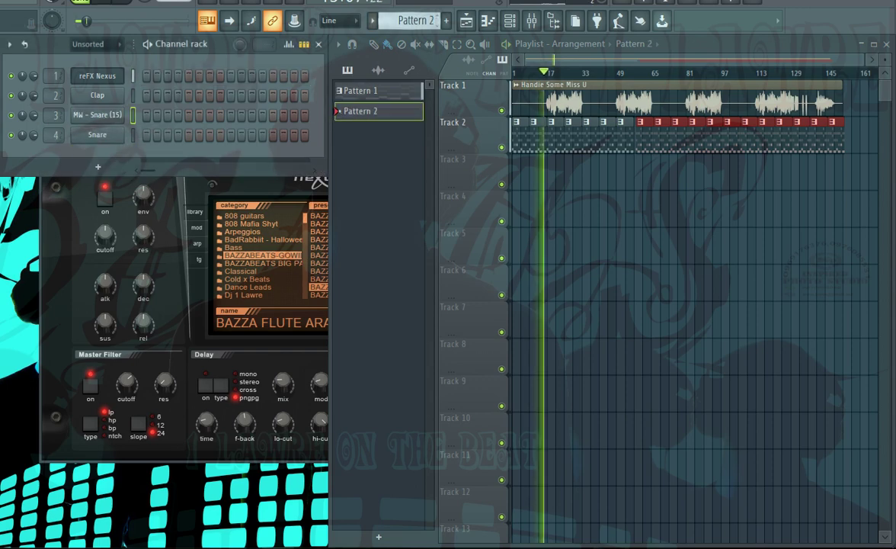
Step: Delete all Pattern 1 clips from Track 2 in the playlist
right_click(835, 136)
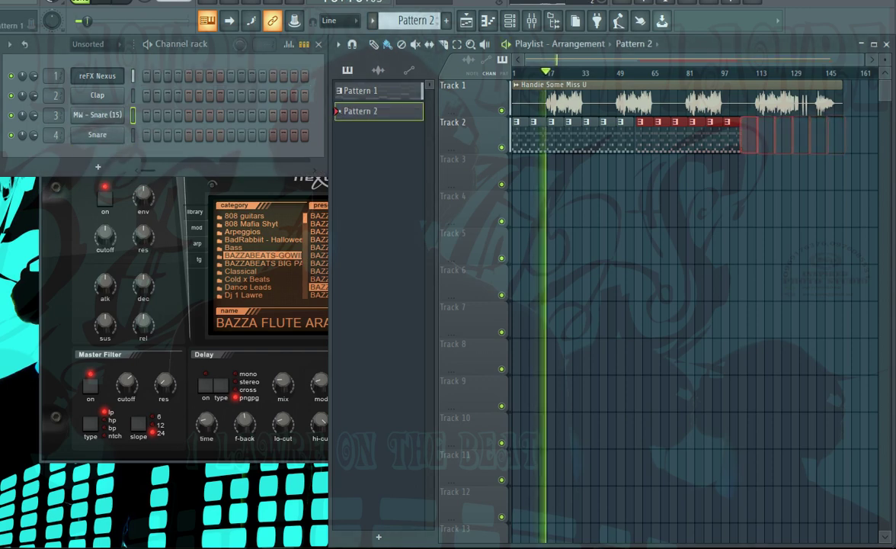
right_click(669, 136)
right_click(714, 136)
right_click(633, 136)
key("space")
right_click(731, 135)
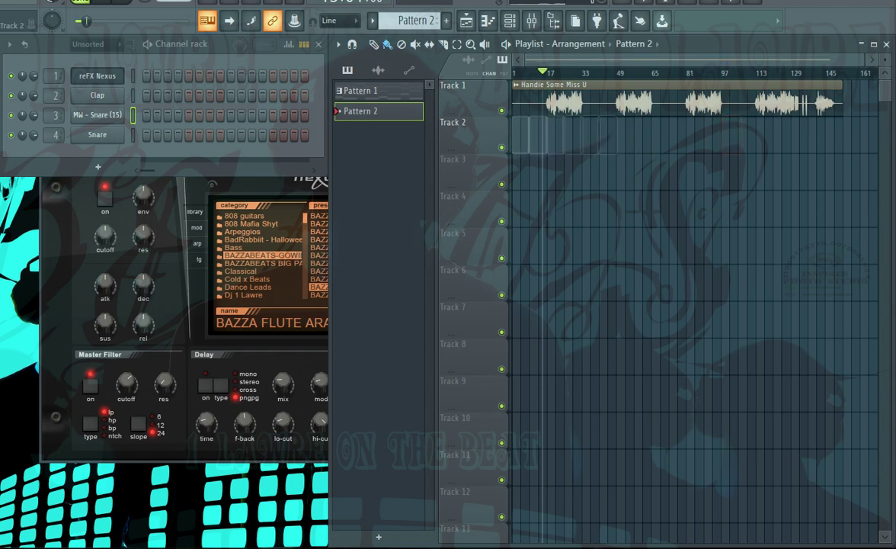
left_click_drag(520, 135, 772, 135)
right_click(823, 135)
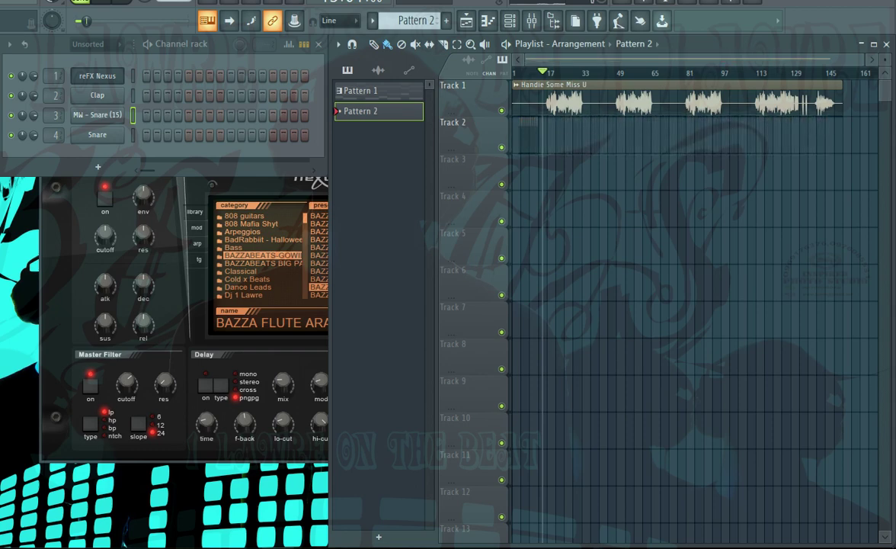
Step: Fill Track 2 with Pattern 1 clips from bar 1 to the end of the Handie Some Miss U audio clip
left_click(366, 91)
left_click_drag(527, 135, 875, 136)
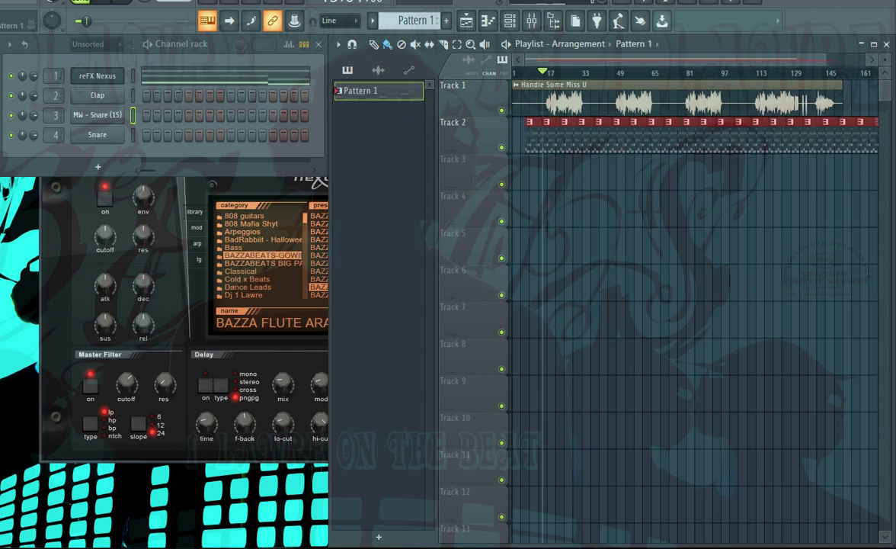
left_click_drag(532, 136, 518, 136)
key("space")
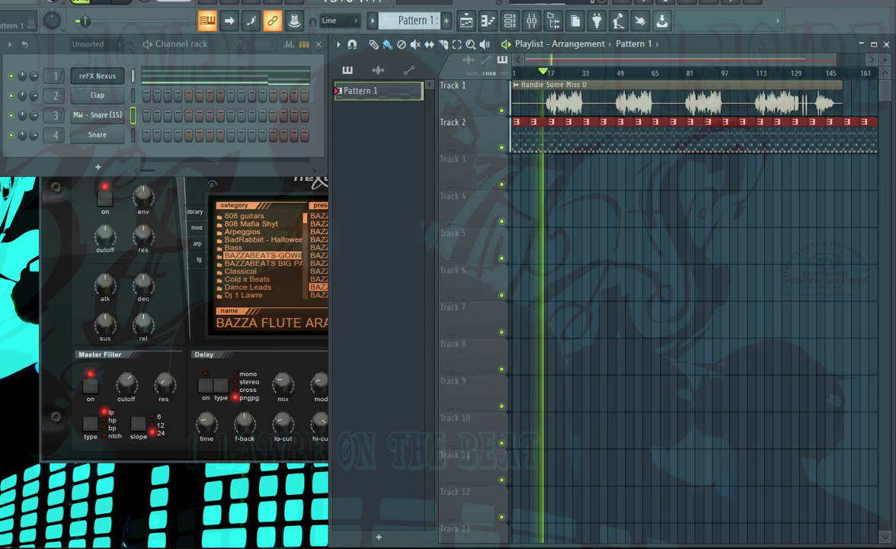
right_click(869, 136)
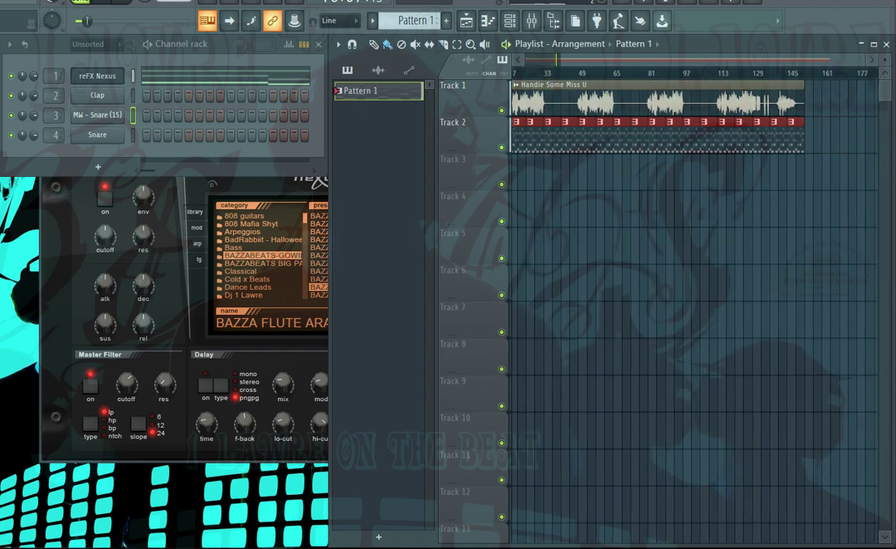
Step: Open the MW - Snare (15) channel's piano roll, place C5 notes on beat 3 of bars 1 and 2, and preview them
right_click(115, 114)
left_click(145, 115)
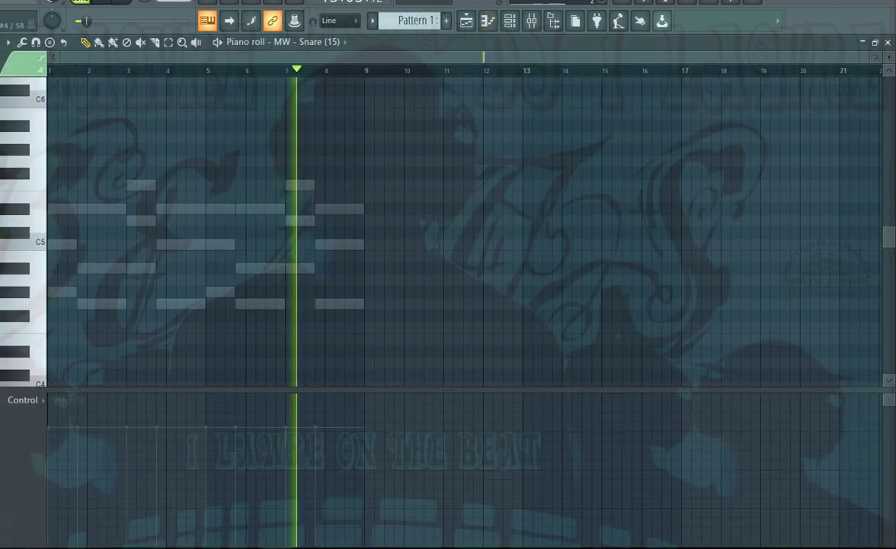
left_click(69, 244)
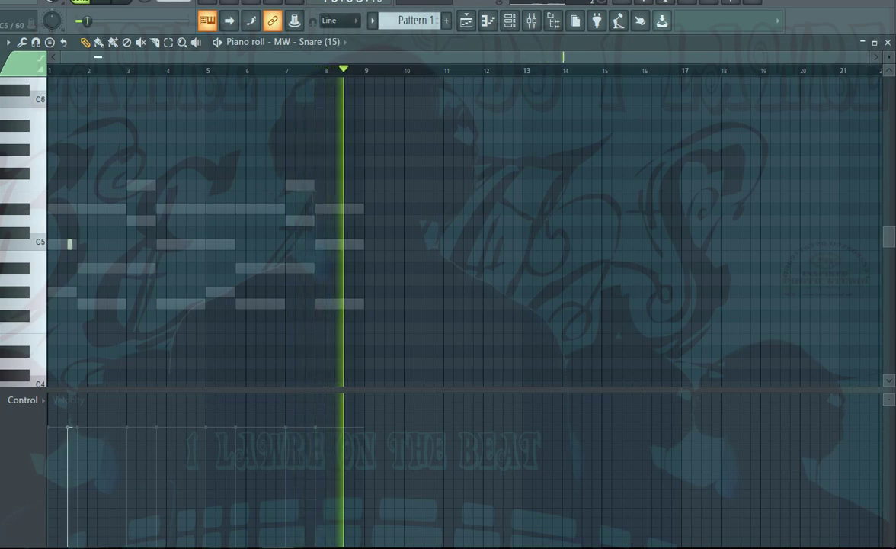
left_click(109, 244)
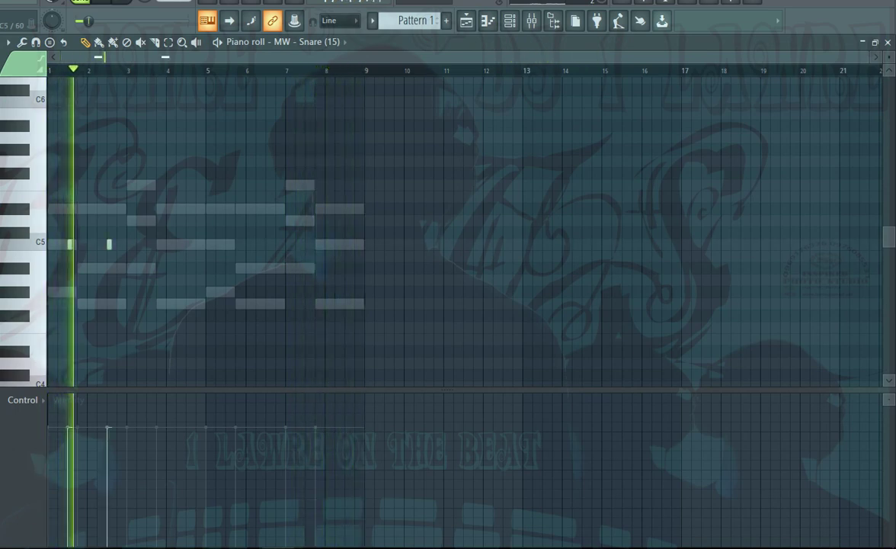
key("space")
key("space")
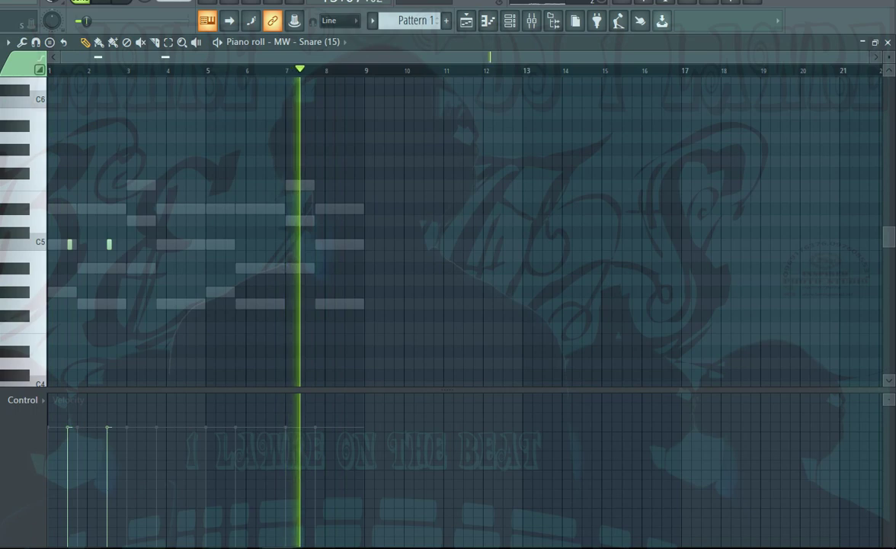
key("space")
key("space")
Step: Add two more C5 snare notes, half a beat before and half a beat after the start of bar 2
scroll(148, 184, "up", 1)
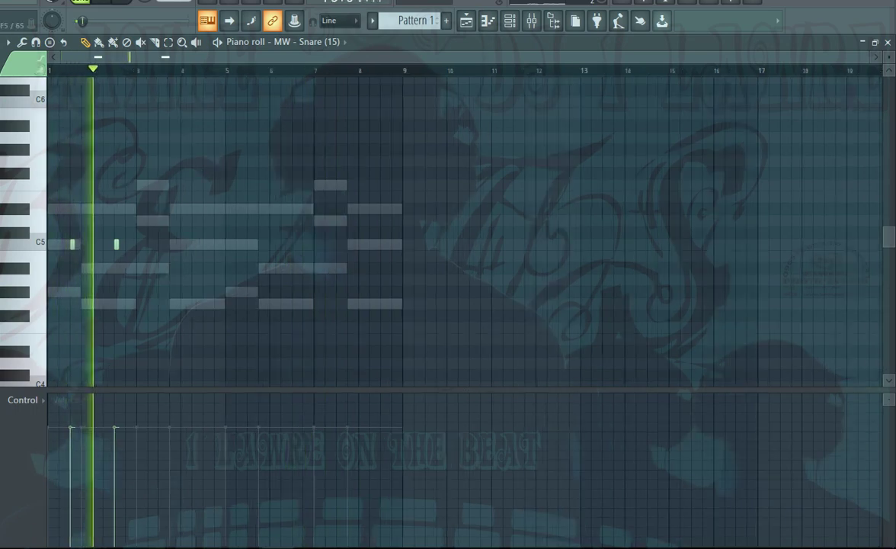
scroll(76, 185, "up", 3)
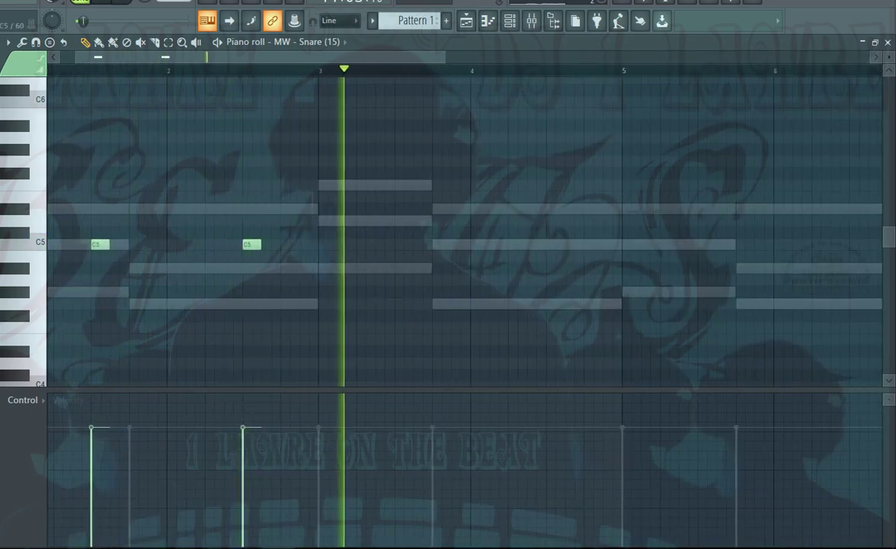
left_click(152, 245)
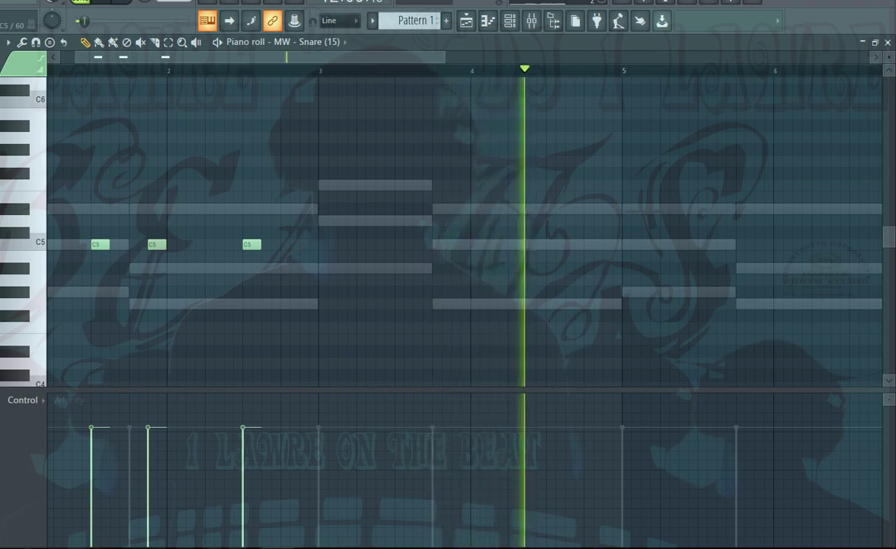
left_click(191, 245)
Step: Copy the four snare notes two bars ahead so the copies start on beat 3 of bar 3
left_click_drag(349, 215, 86, 248)
left_click_drag(280, 245, 670, 244)
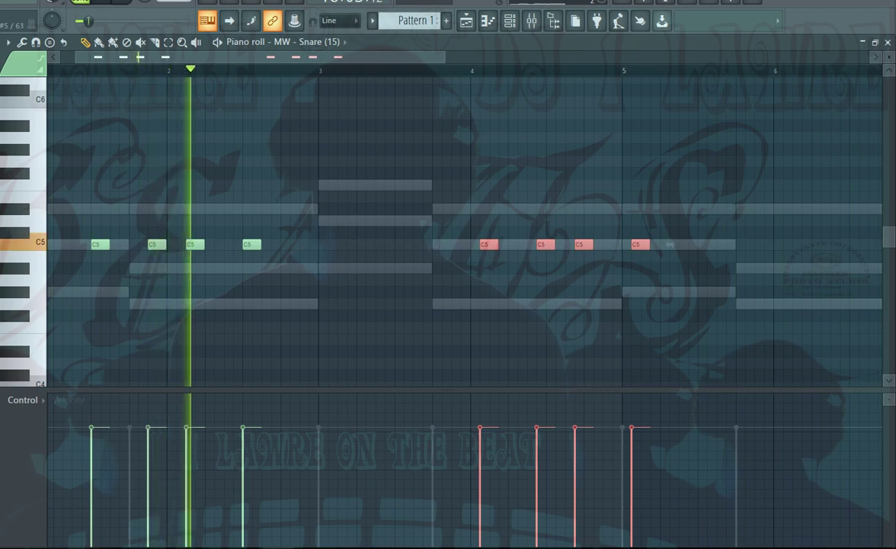
left_click_drag(669, 244, 584, 245)
scroll(430, 245, "down", 3)
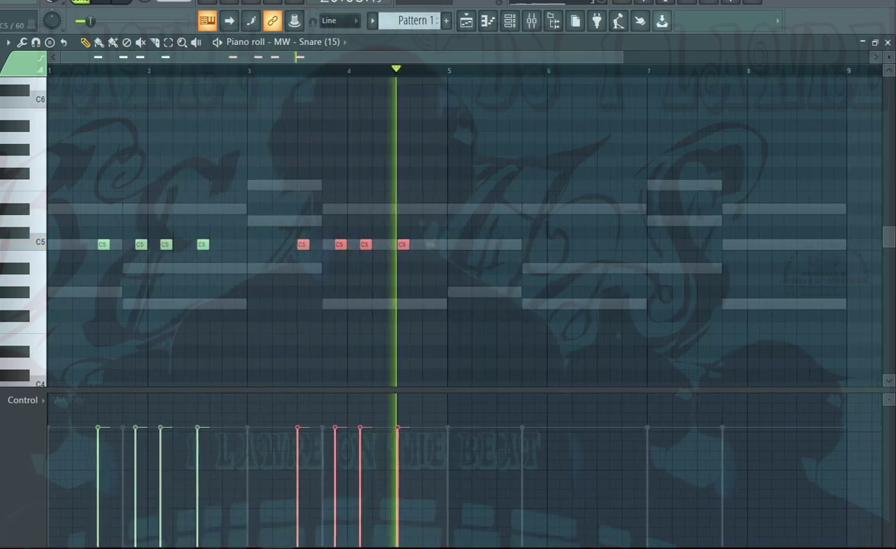
Step: Duplicate all eight snare notes and move the copies four bars ahead into bars 5 to 8
left_click_drag(474, 209, 50, 292)
key("ctrl+b")
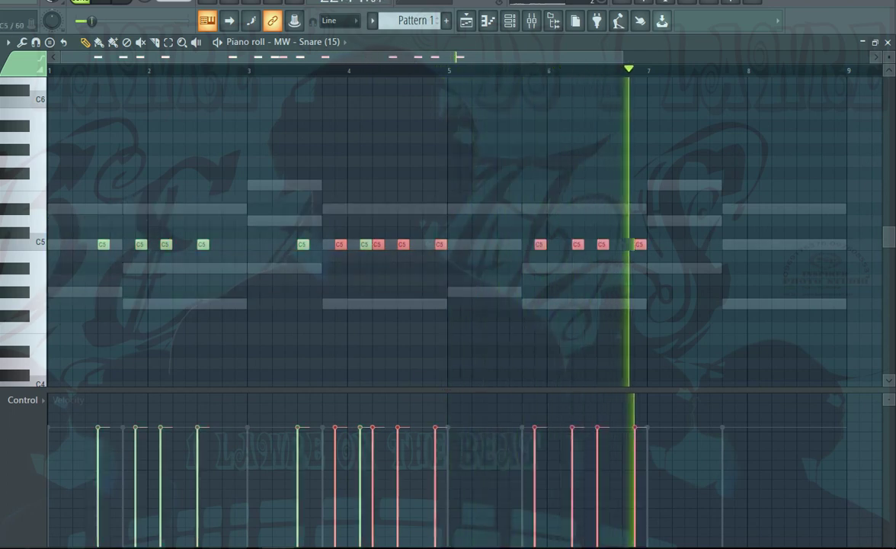
left_click_drag(341, 245, 502, 245)
scroll(502, 245, "down", 2)
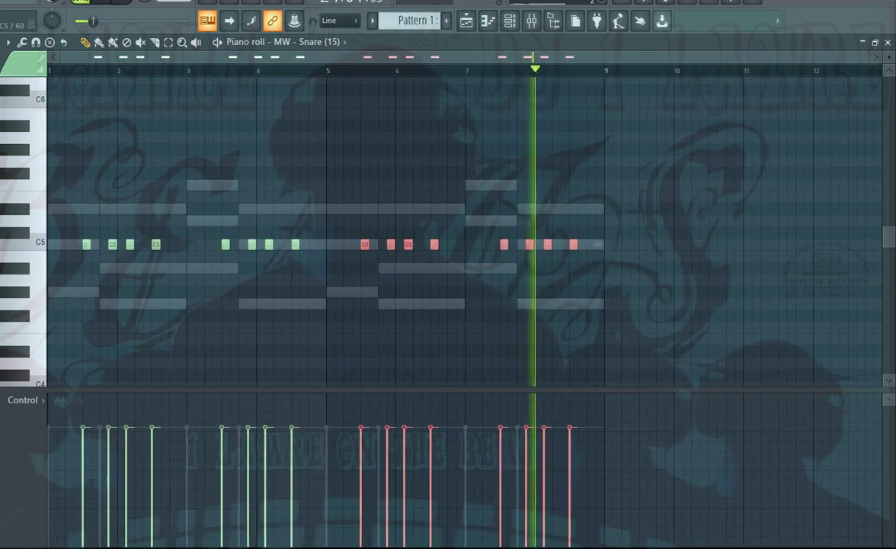
Step: Close the snare piano roll, stop playback, replace the Clap with the MW - 808 (9) sample and add MW - Kick (3) as a channel above it
key("Escape")
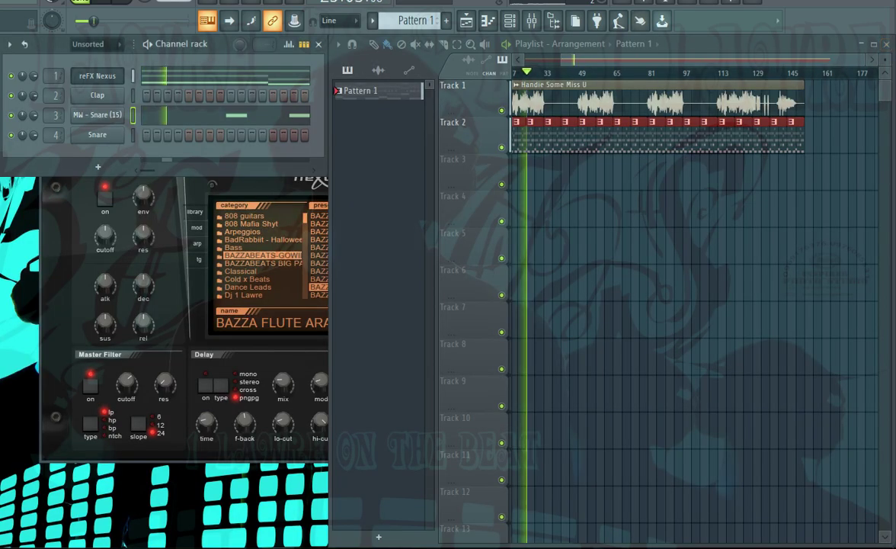
key("space")
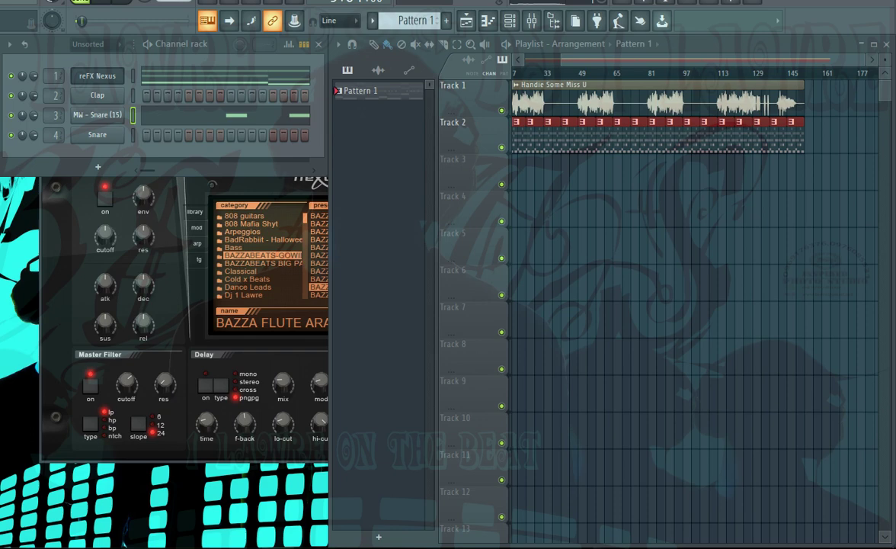
left_click_drag(32, 180, 96, 97)
left_click_drag(107, 135, 98, 96)
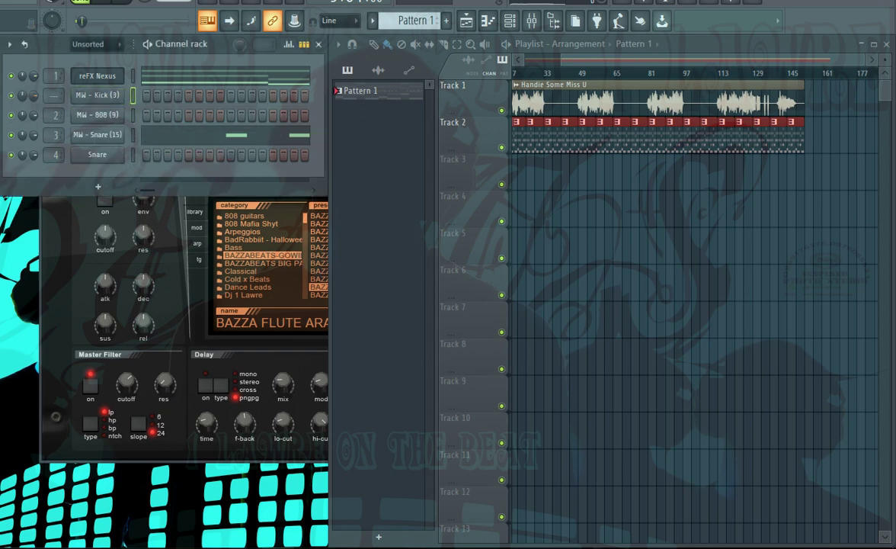
Step: Open the MW - Kick (3) channel's piano roll and place C5 notes on beat 1 and half a beat after beat 2 of bar 1
right_click(98, 96)
left_click(267, 138)
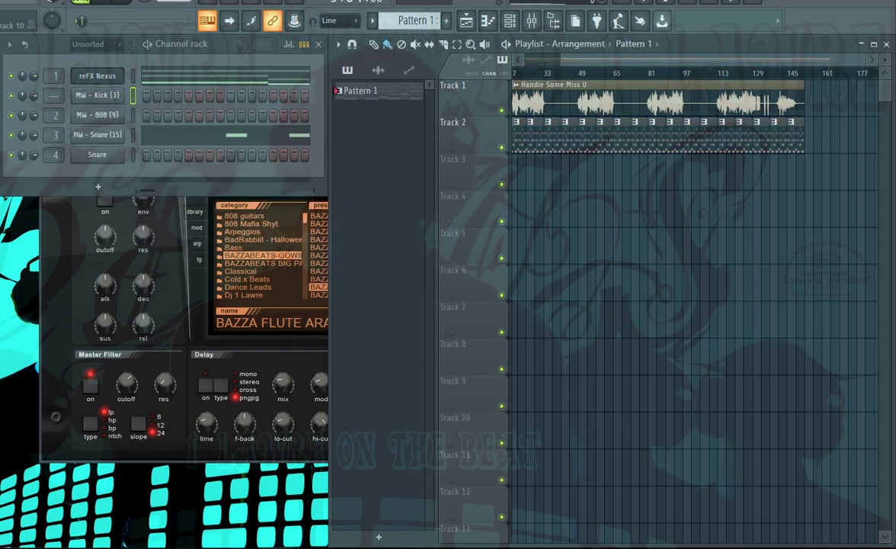
right_click(106, 95)
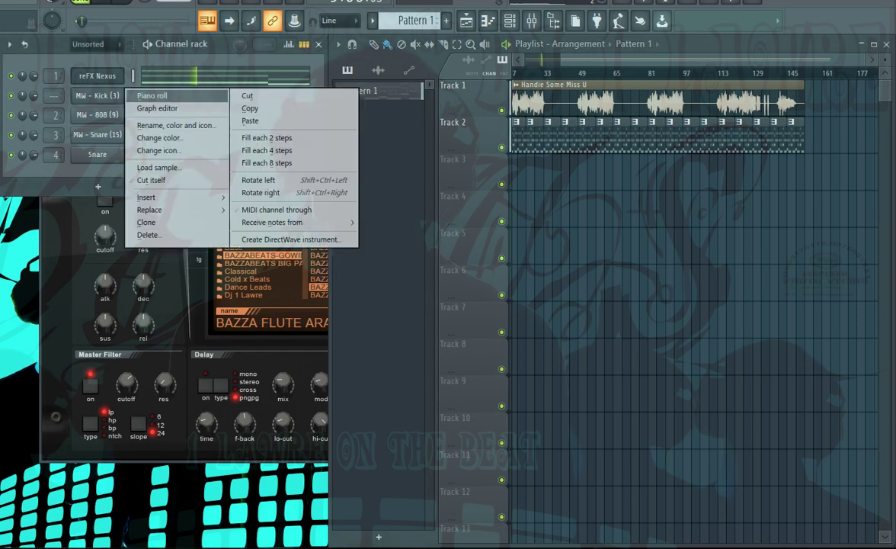
left_click(149, 90)
left_click_drag(60, 244, 51, 245)
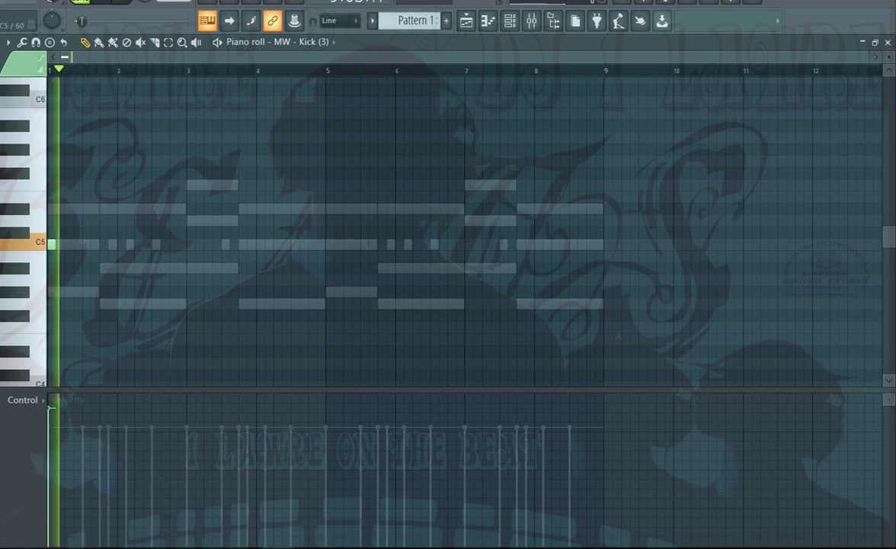
left_click(86, 244)
left_click_drag(86, 245, 77, 245)
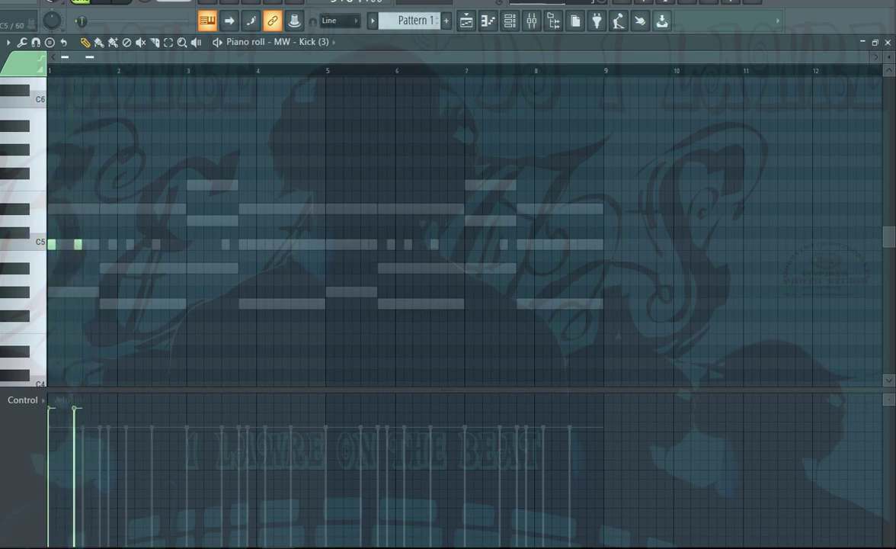
Step: Add two short C5 kick notes in bar 1, on beat 4 and half a beat after it
scroll(77, 245, "up", 3)
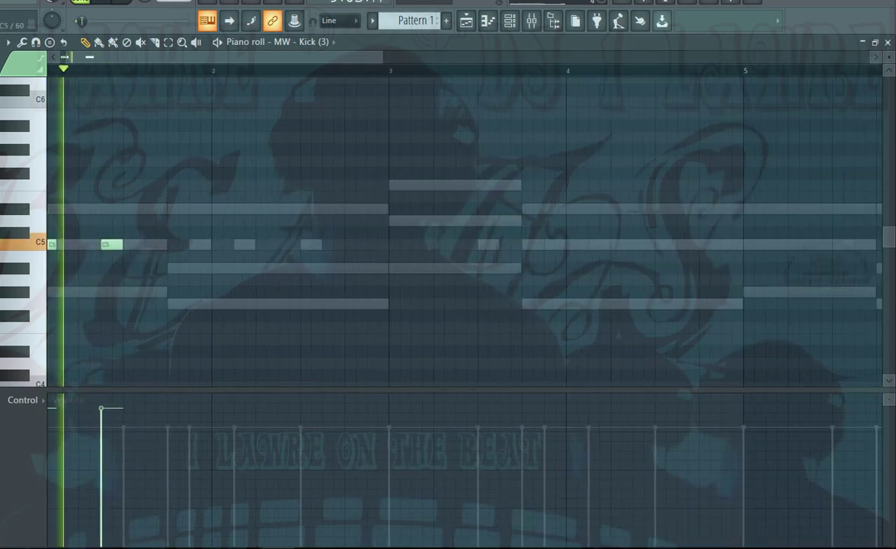
left_click(173, 245)
left_click_drag(187, 245, 178, 244)
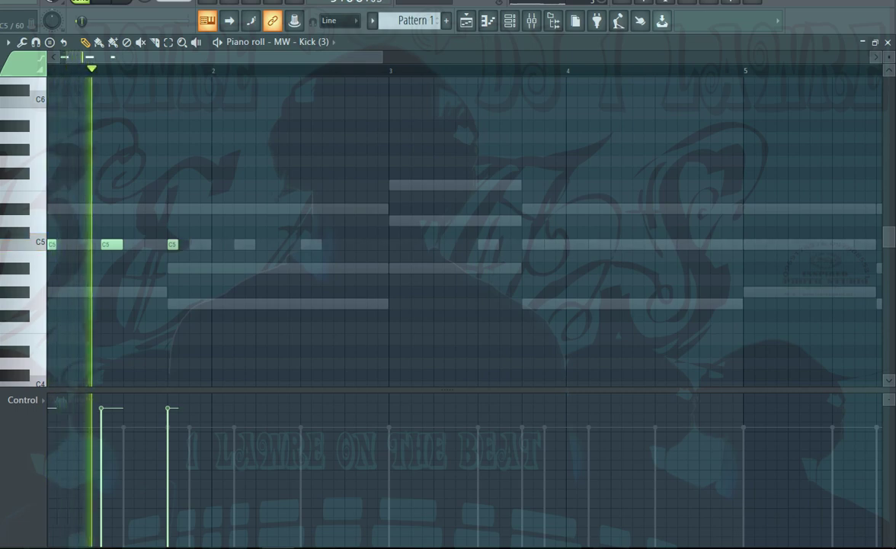
left_click(182, 244)
right_click(184, 245)
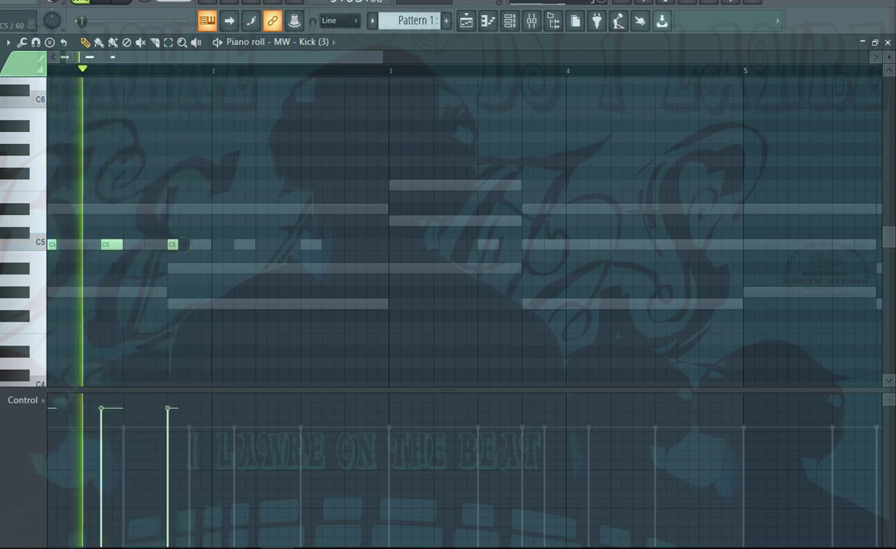
left_click(194, 245)
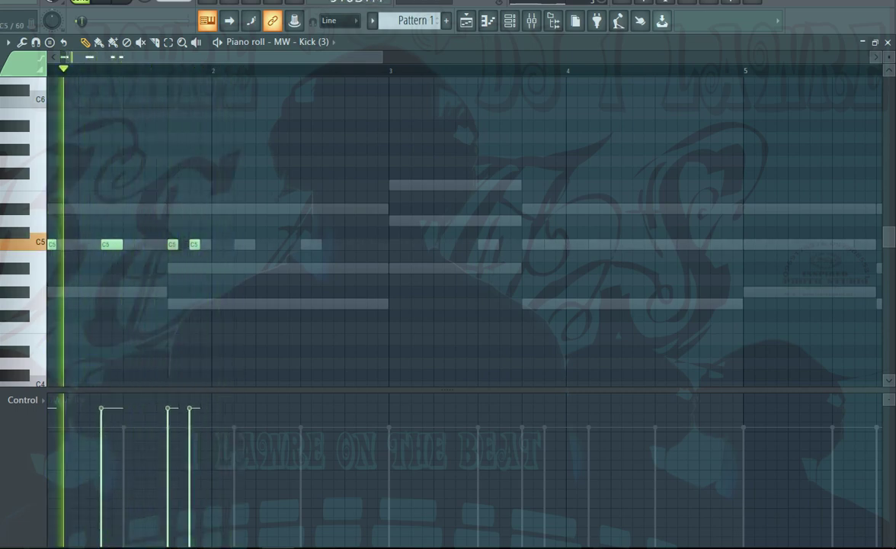
Step: Add four short C5 kick notes in bar 2: on beat 2 and half a beat after beats 2, 3 and 4
left_click(261, 245)
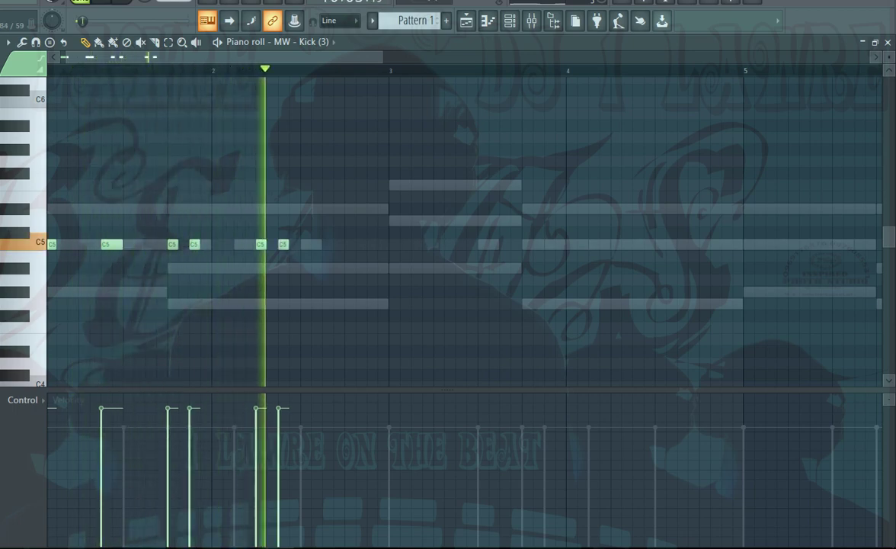
left_click(283, 245)
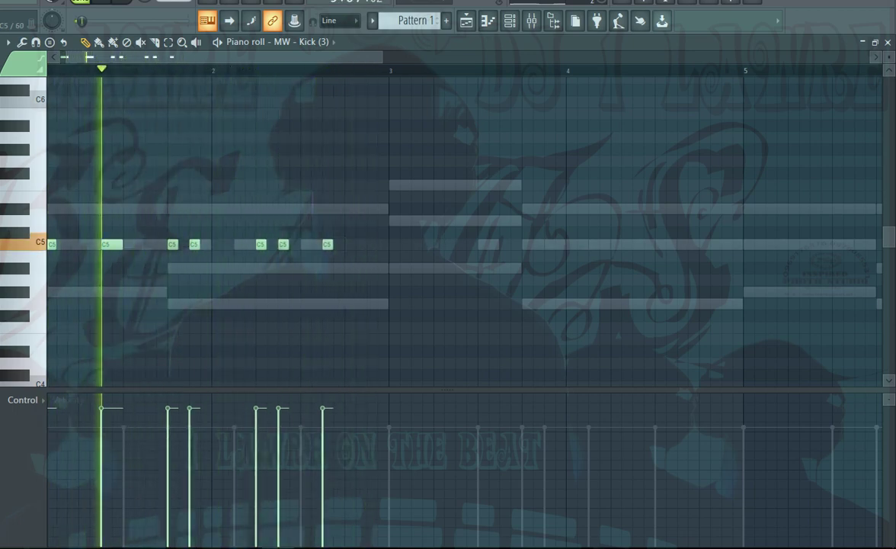
left_click(327, 245)
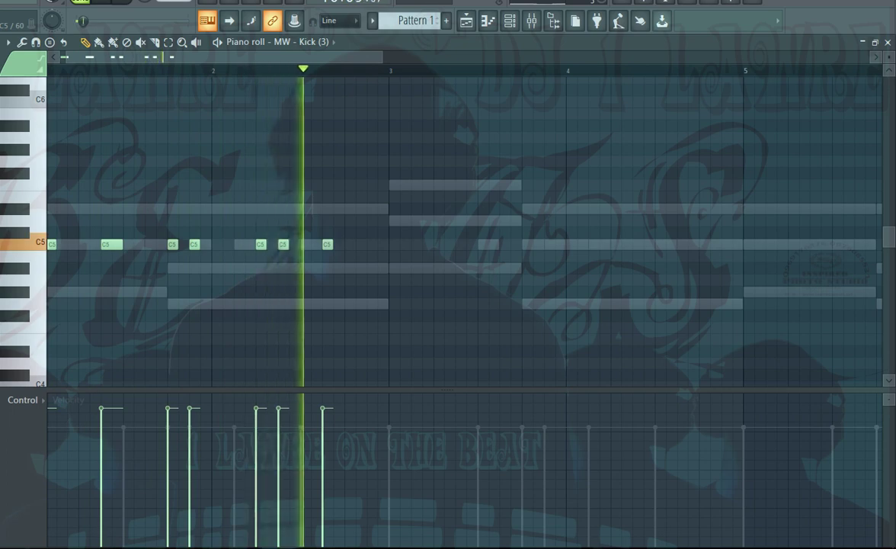
left_click(372, 244)
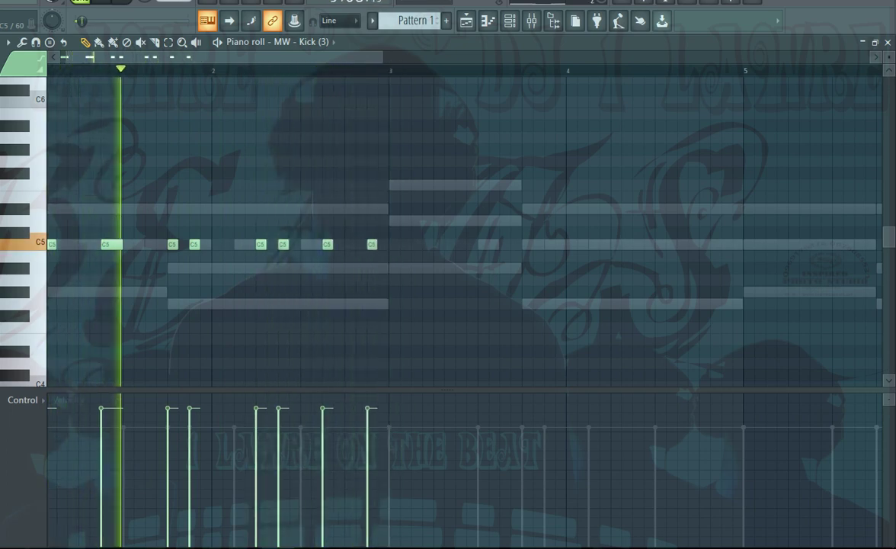
Step: Select all eight kick notes and duplicate them into bars 3 and 4
left_click_drag(417, 215, 51, 286)
mouse_move(58, 245)
left_mouse_down()
mouse_move(257, 256)
mouse_move(369, 245)
mouse_move(58, 233)
mouse_move(58, 245)
left_mouse_up()
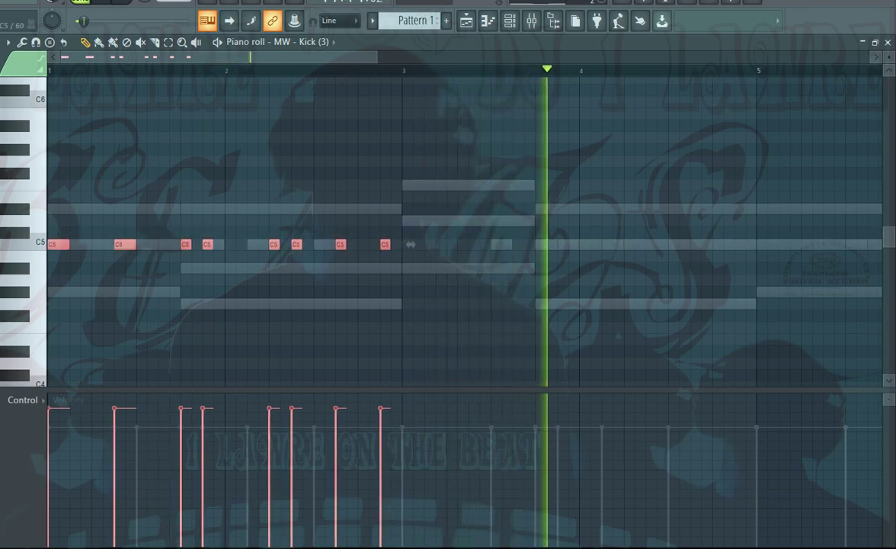
key("ctrl+b")
key("shift+Right")
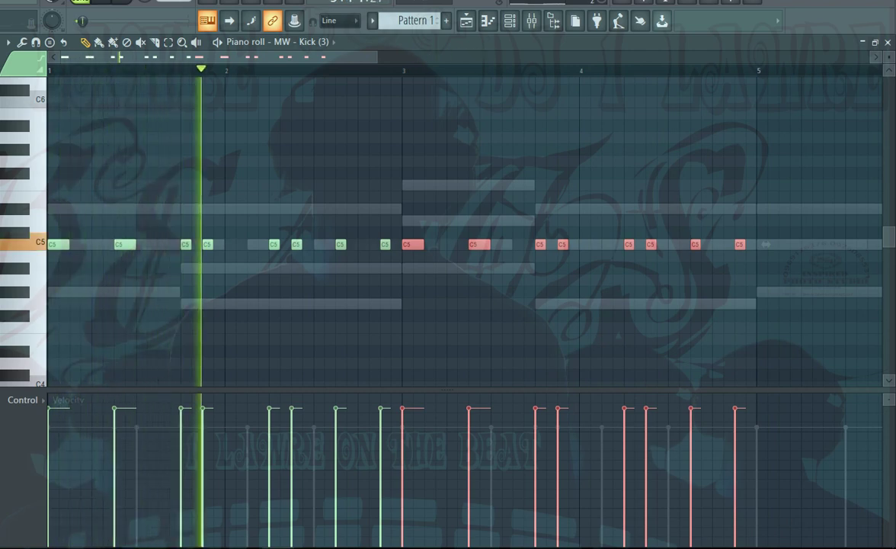
Step: Delete the copied kick note half a beat after beat 4 of bar 3, deselect the notes and preview the pattern
scroll(465, 232, "down", 1)
scroll(465, 232, "down", 2)
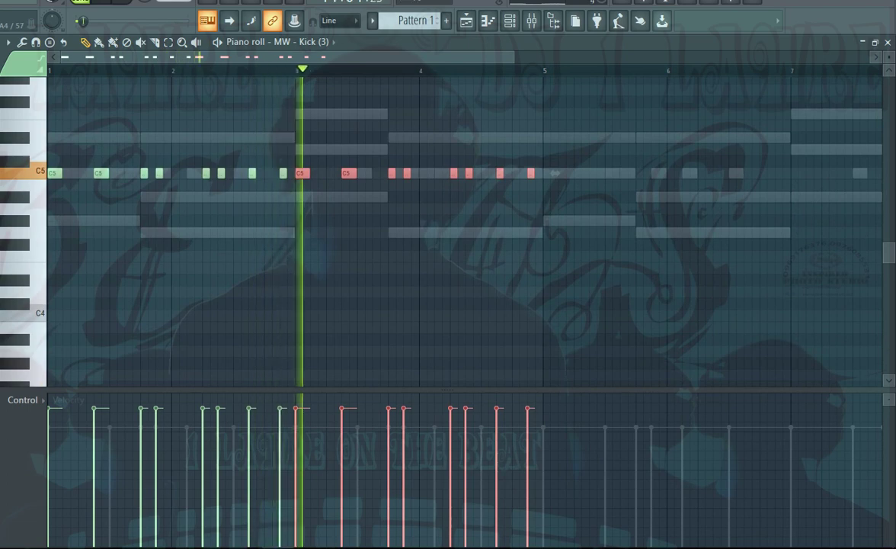
key("space")
key("space")
right_click(407, 173)
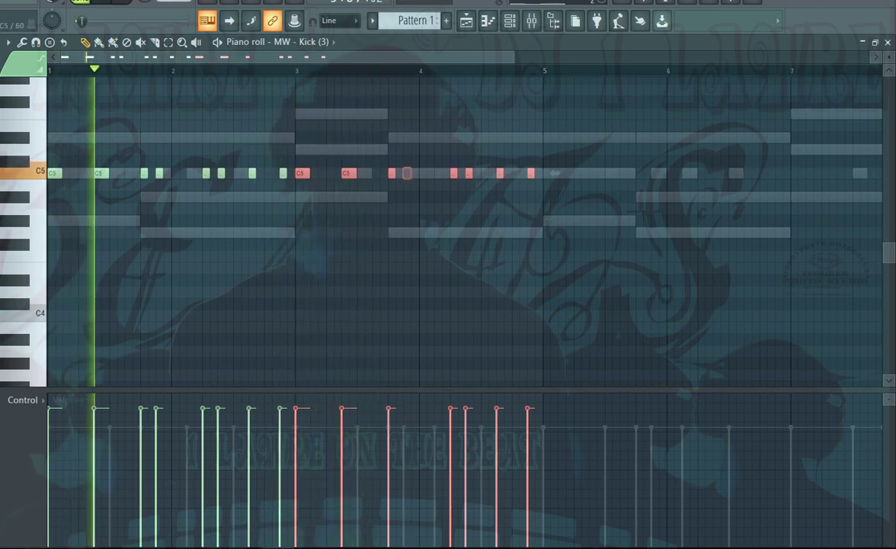
left_click(415, 220)
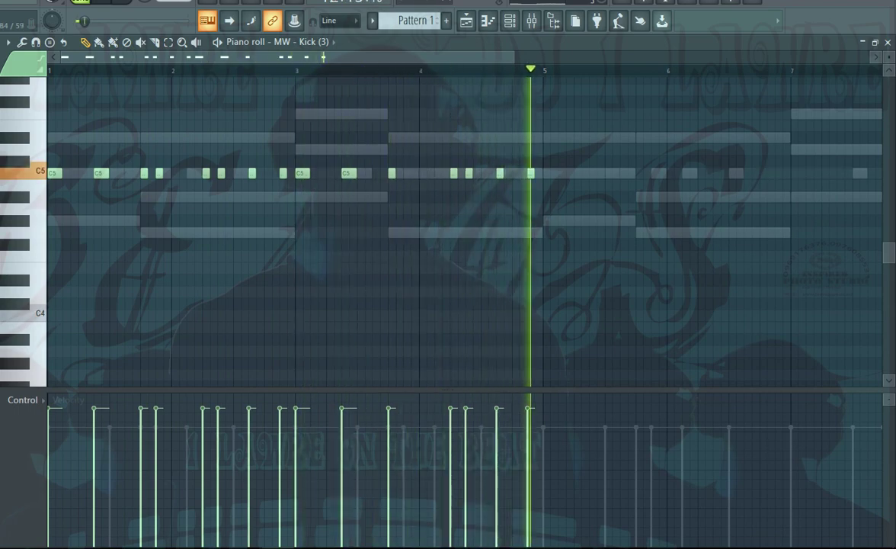
key("space")
key("space")
Step: Duplicate the whole four-bar kick pattern into bars 5 to 8 and close the piano roll
scroll(367, 173, "down", 3)
key("ctrl+a")
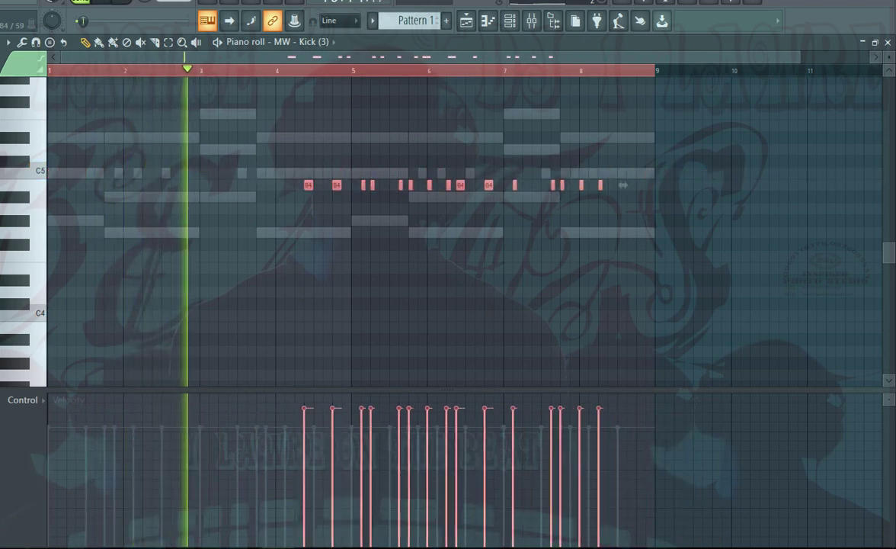
key("ctrl+b")
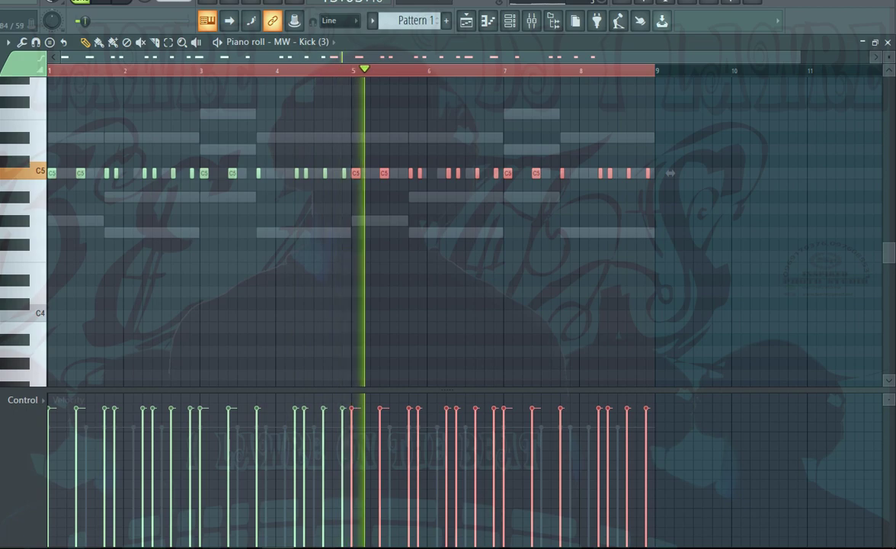
key("ctrl+d")
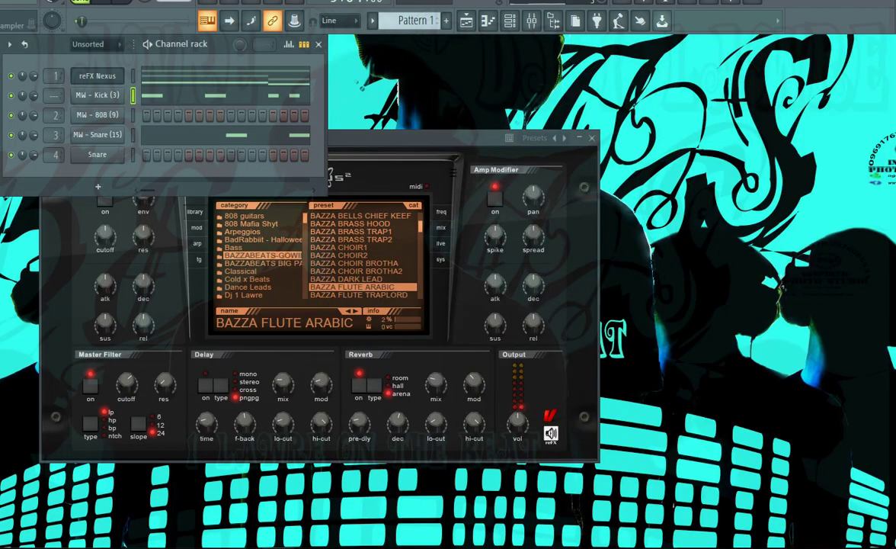
Step: Copy the MW - Kick (3) notes to the MW - 808 (9) channel and set the 808 to cut itself
right_click(124, 87)
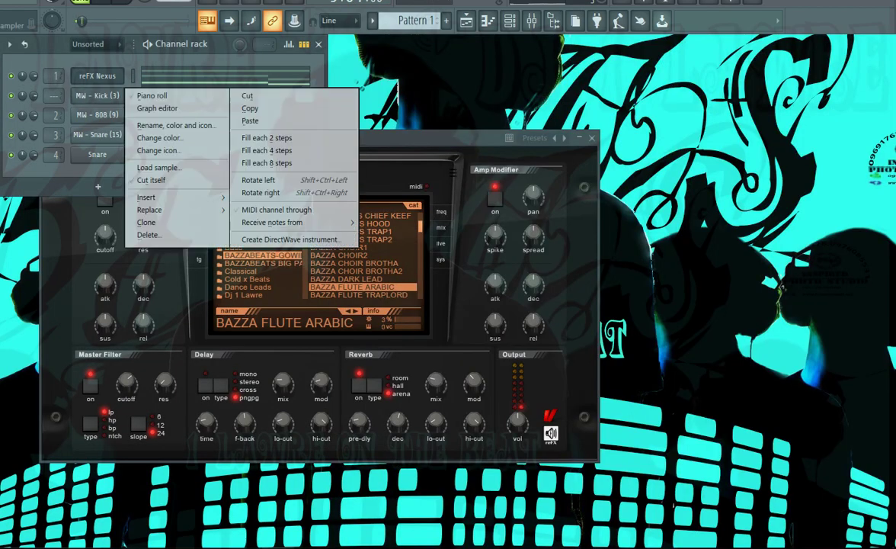
left_click(251, 120)
right_click(125, 108)
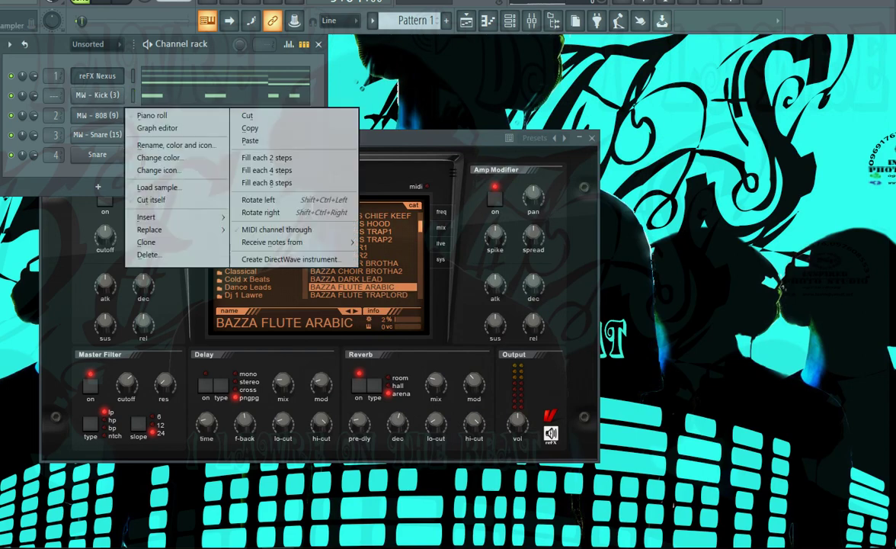
left_click(251, 140)
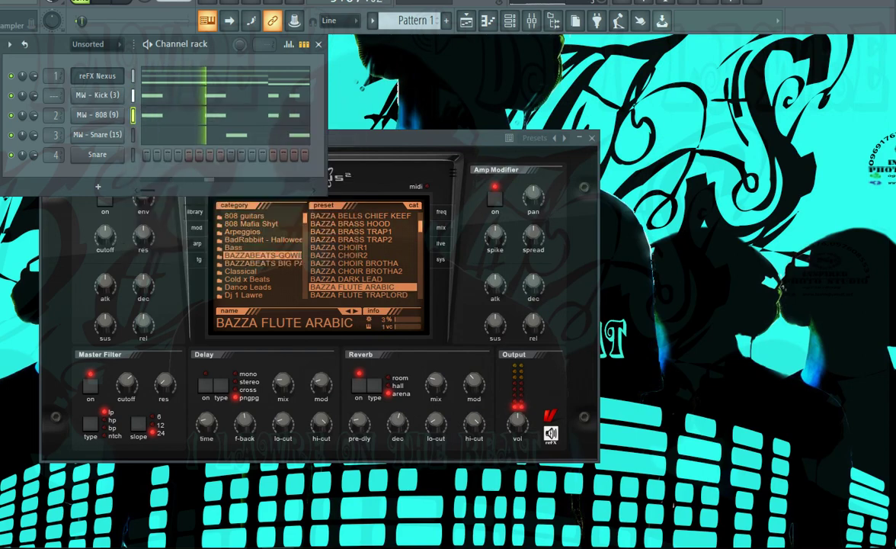
right_click(123, 109)
left_click(154, 199)
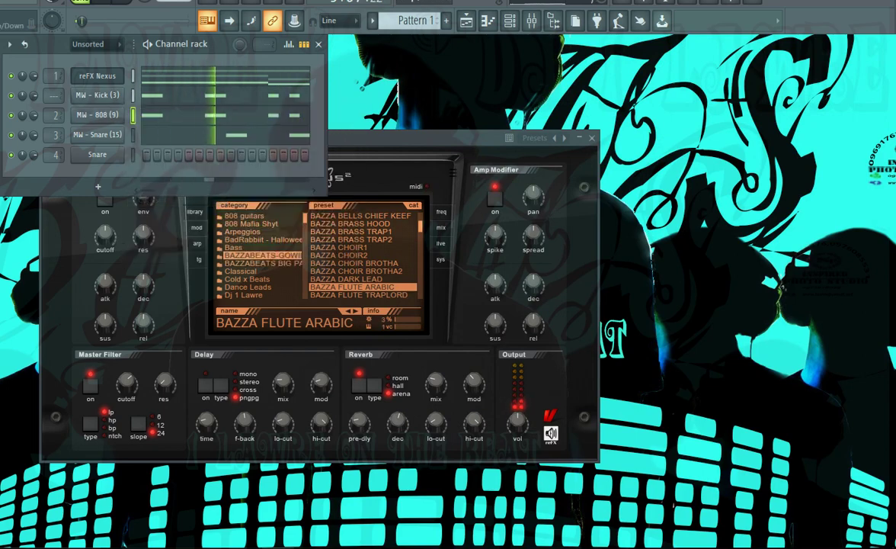
Step: Open the 808 channel's piano roll, transpose all its notes from C5 up to D#5, and deselect them
left_click(221, 115)
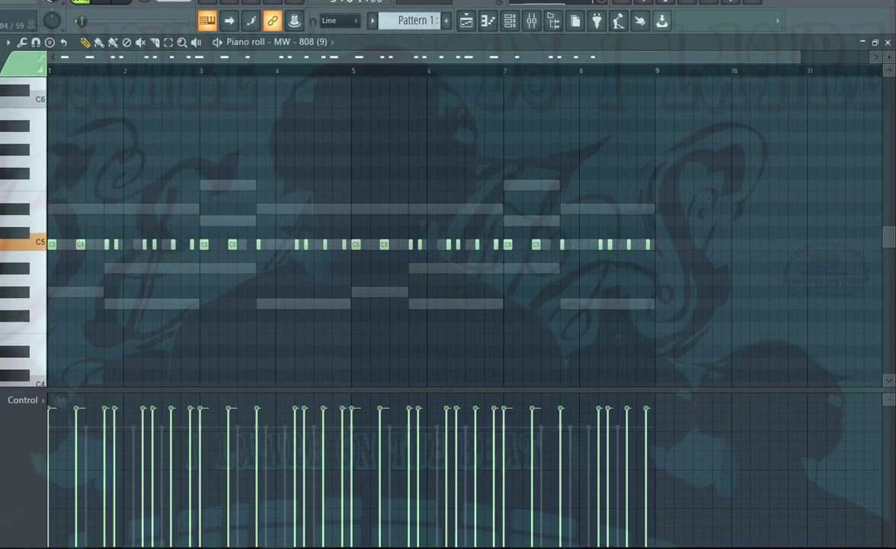
key("ctrl+a")
key("Up")
key("Up")
key("Up")
key("Up")
key("Down")
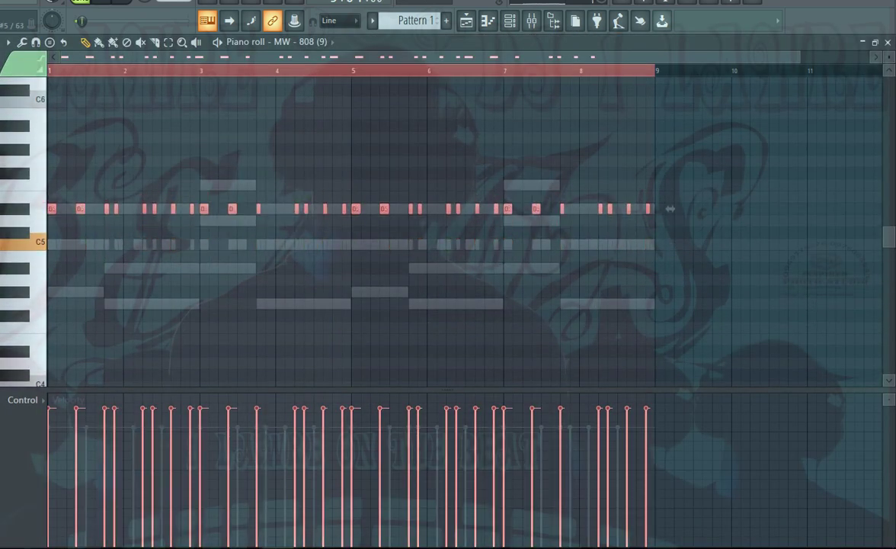
key("ctrl+d")
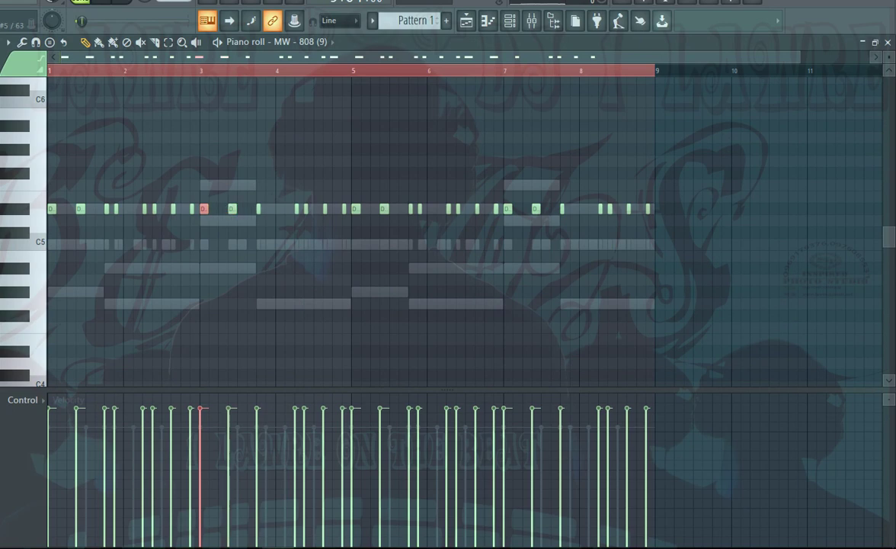
Step: Raise the first two 808 notes in bar 3 and in bar 7 to F5, and play the pattern
left_click_drag(250, 231, 201, 195)
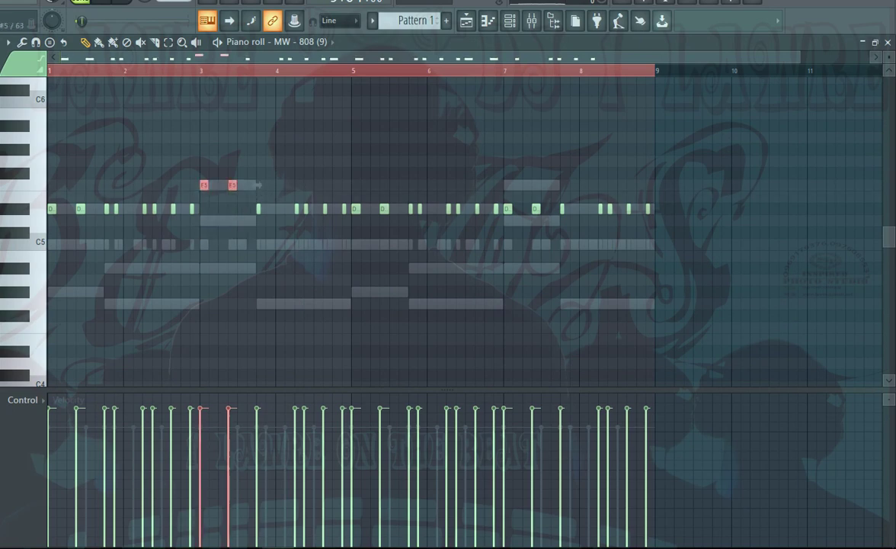
left_click_drag(546, 225, 513, 204)
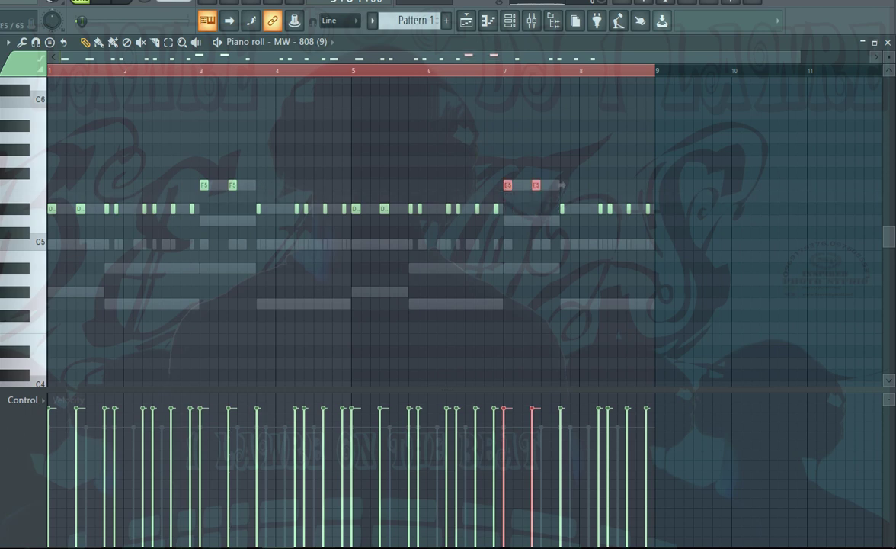
double_click(508, 185)
key("space")
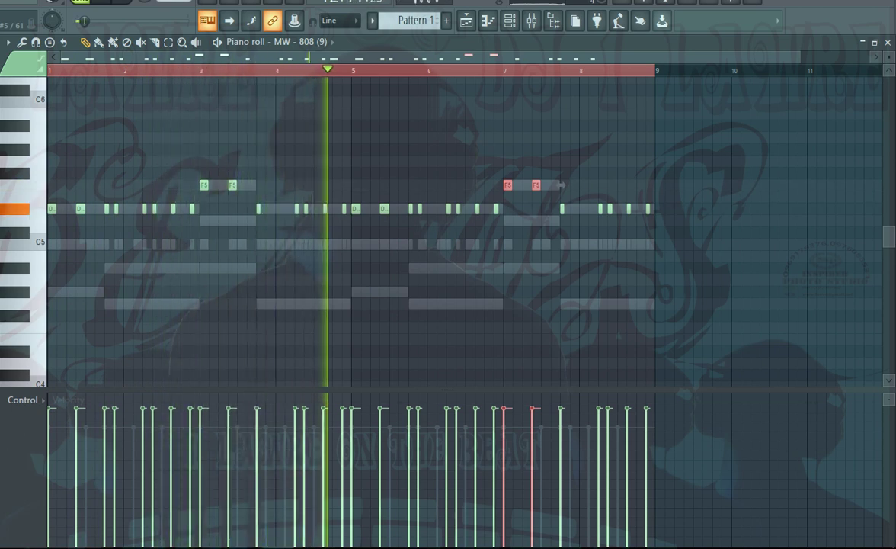
Step: Apply legato to all 808 notes so each extends to the next one, and close the piano roll
key("ctrl+a")
key("ctrl+l")
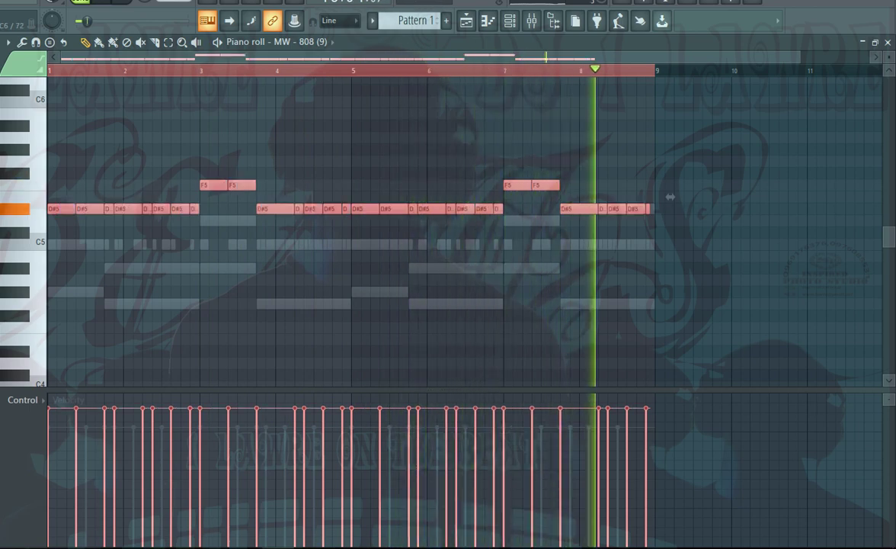
key("Escape")
left_click(888, 43)
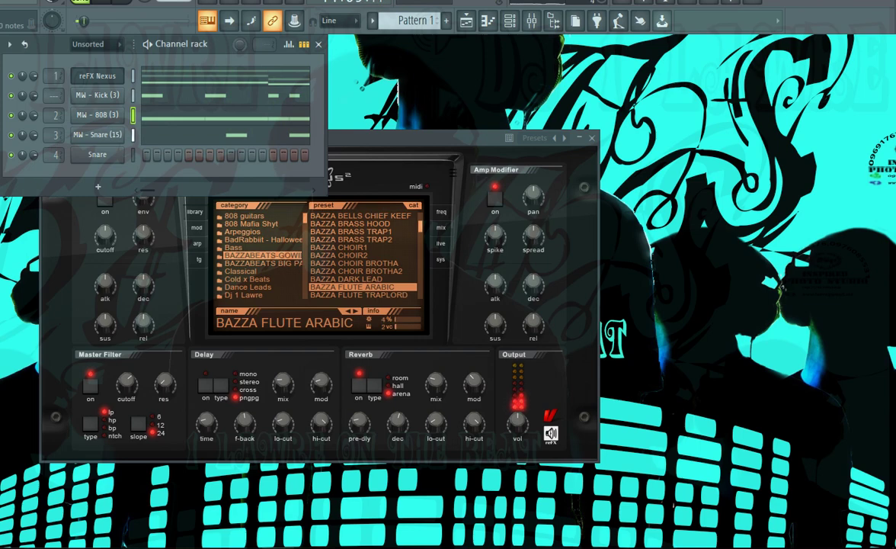
Step: Transpose all notes of the MW - 808 (3) channel down from D#5 to C5, deselect them, and play the pattern
key("F7")
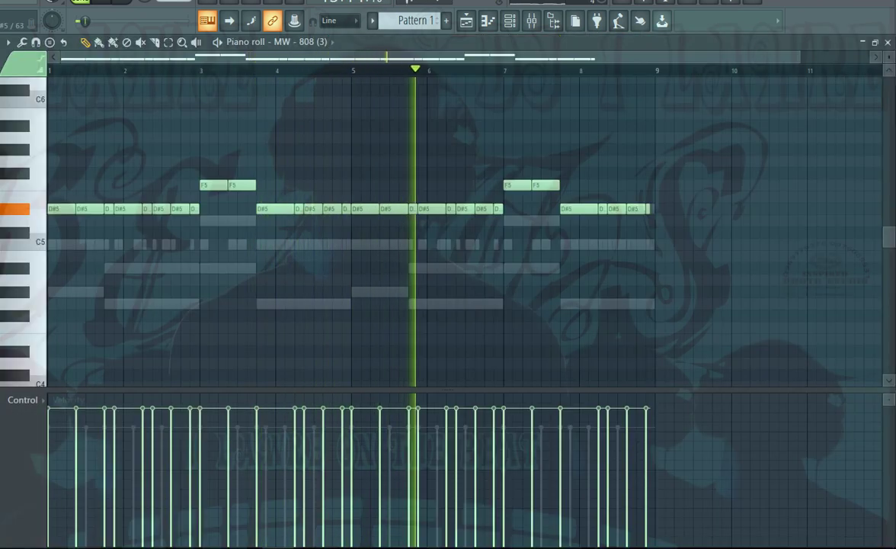
key("ctrl+a")
left_click_drag(671, 196, 669, 232)
key("space")
key("ctrl+d")
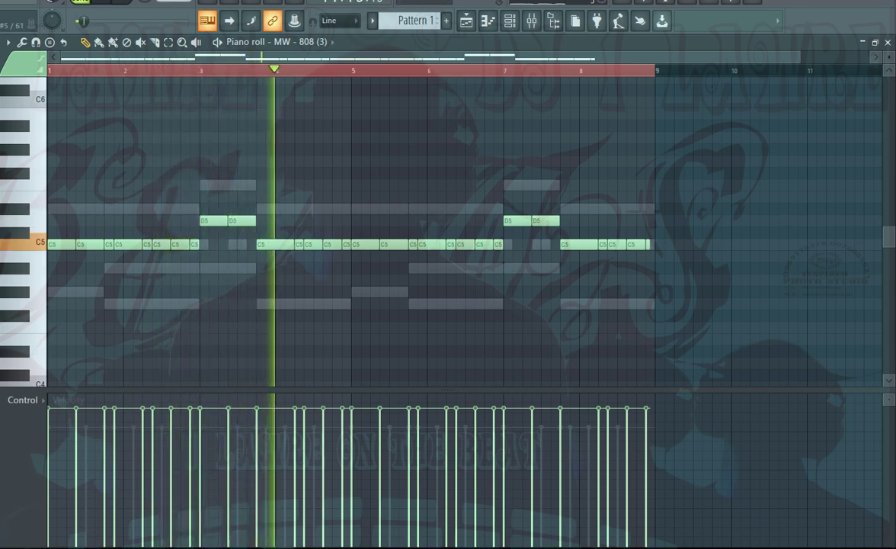
key("space")
Step: Raise the last 808 note of bar 4 and the second-to-last note of bar 6 to D#5, and audition the pattern
left_click_drag(347, 245, 347, 232)
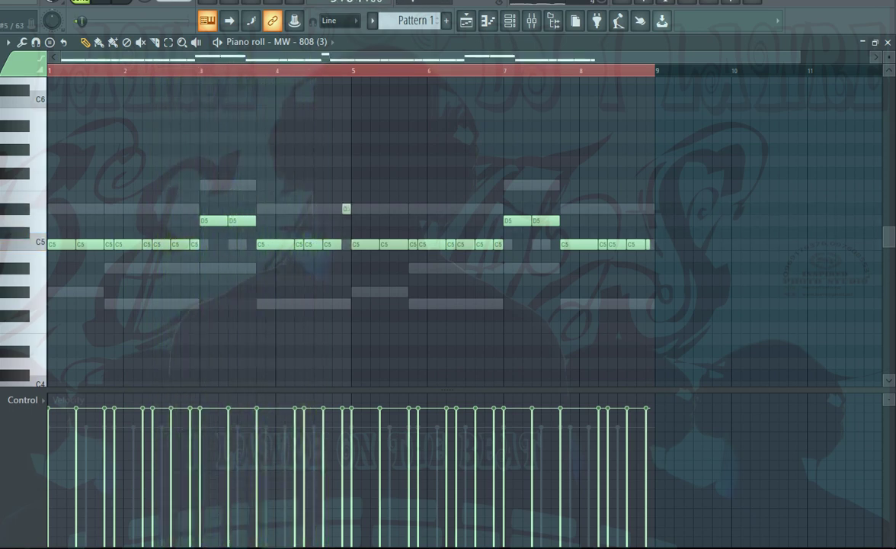
key("space")
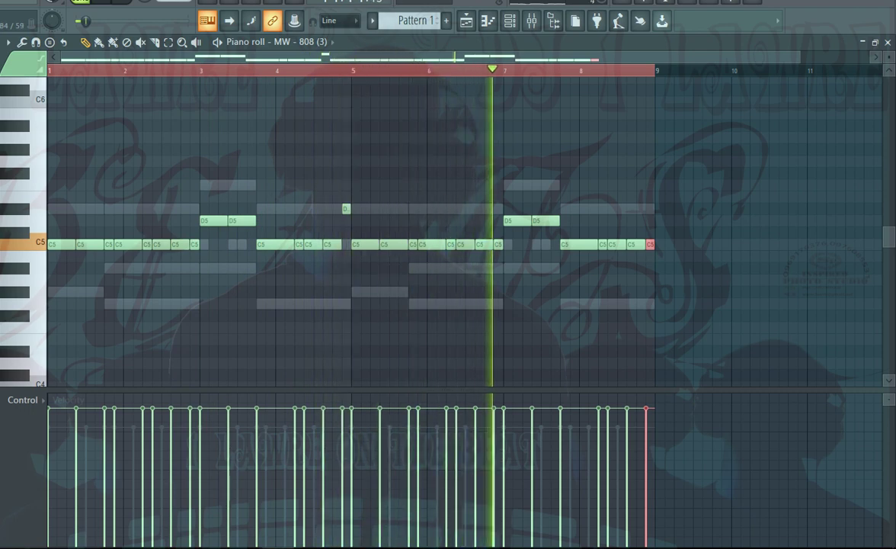
left_click_drag(484, 245, 484, 209)
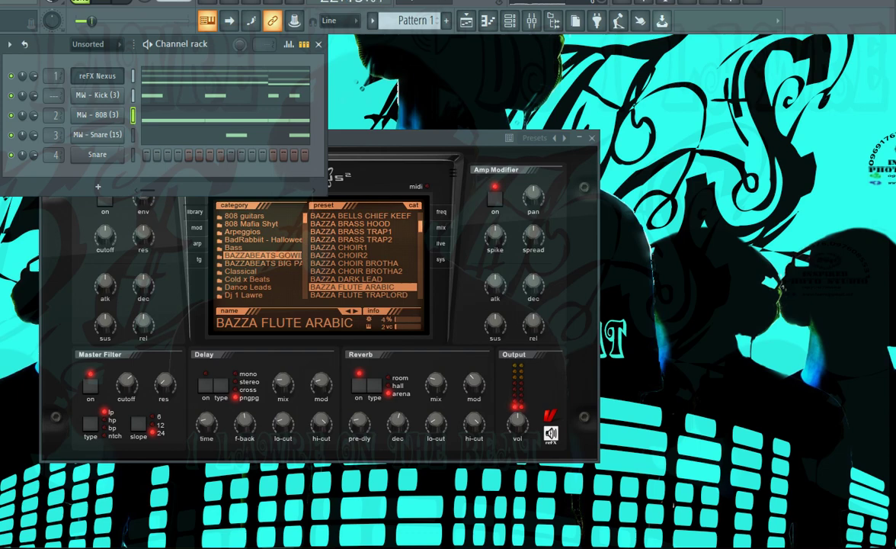
Step: Clone the reFX Nexus channel and open the piano roll of the cloned reFX Nexus #2
right_click(121, 76)
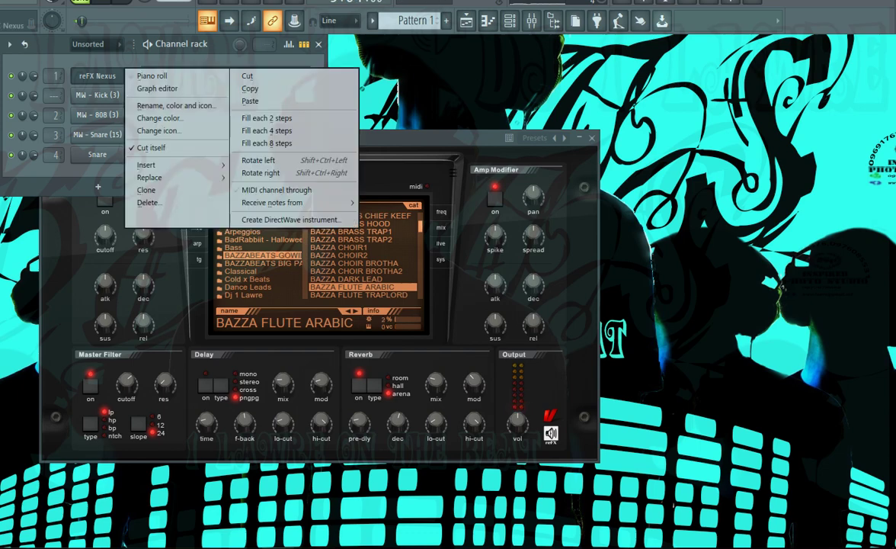
left_click(147, 190)
right_click(122, 95)
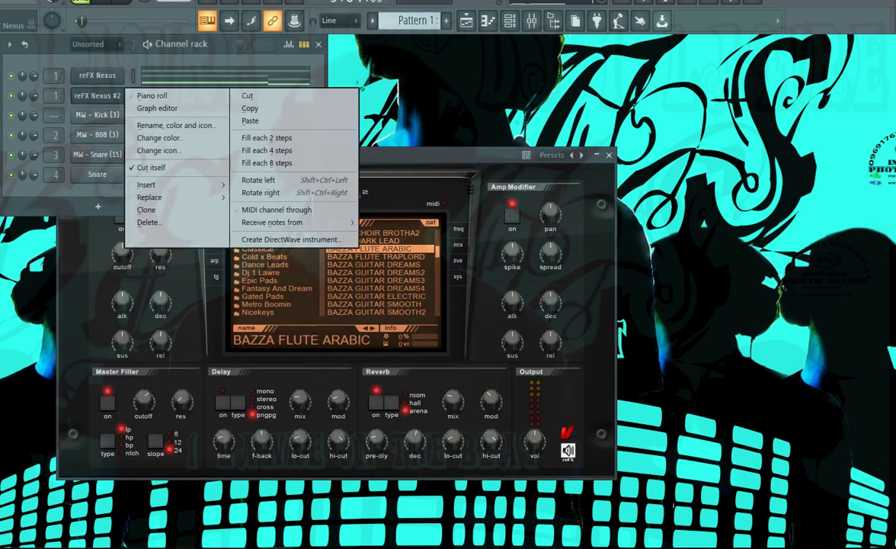
left_click(153, 95)
scroll(57, 121, "up", 2)
left_click_drag(57, 124, 57, 126)
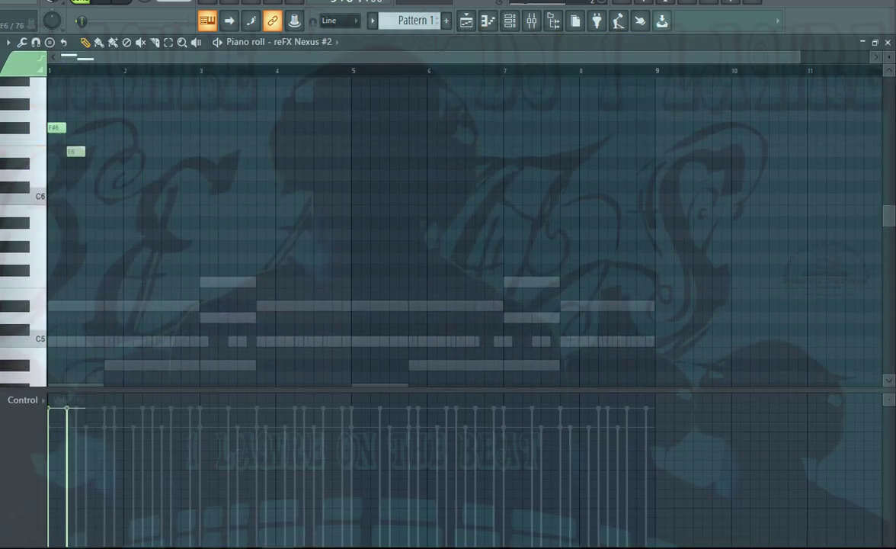
left_click(90, 175)
key("space")
right_click(91, 175)
right_click(76, 152)
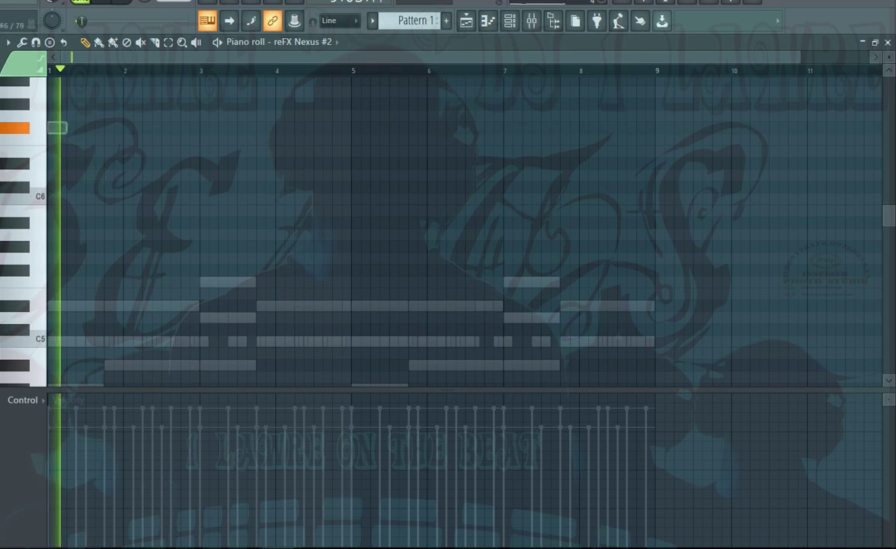
key("space")
Step: Enter a descending D#6, D6, C#6 run at the end of bar 1, copy it to the end of bar 2, and play
left_click(90, 163)
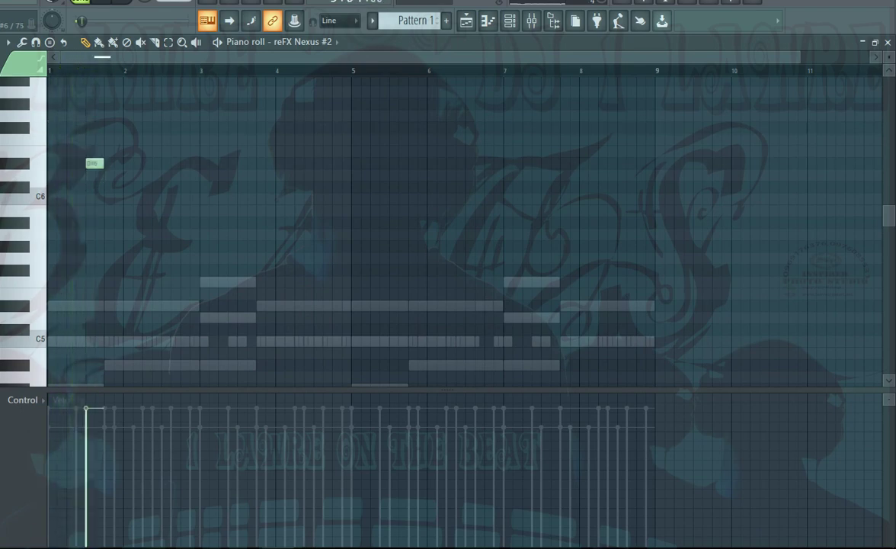
left_click(99, 174)
left_click(108, 186)
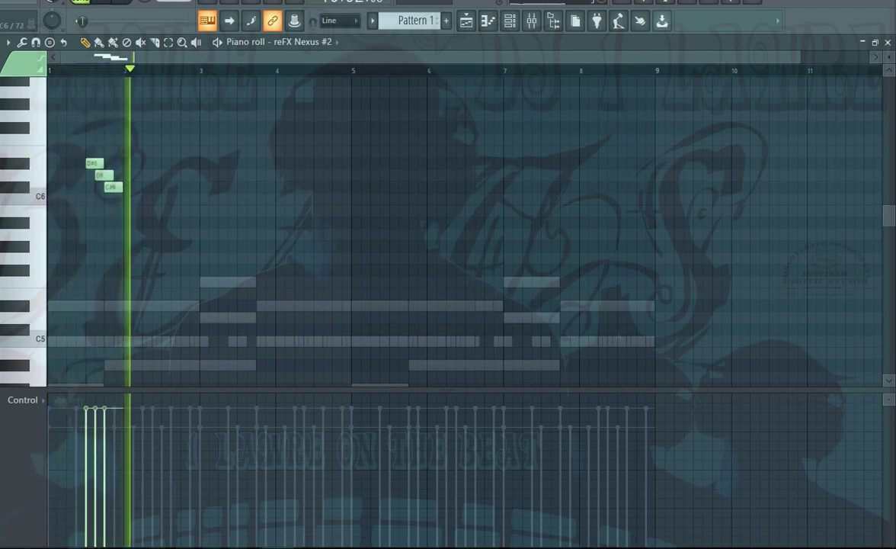
left_click_drag(144, 175, 134, 174)
left_click(134, 185, "ctrl")
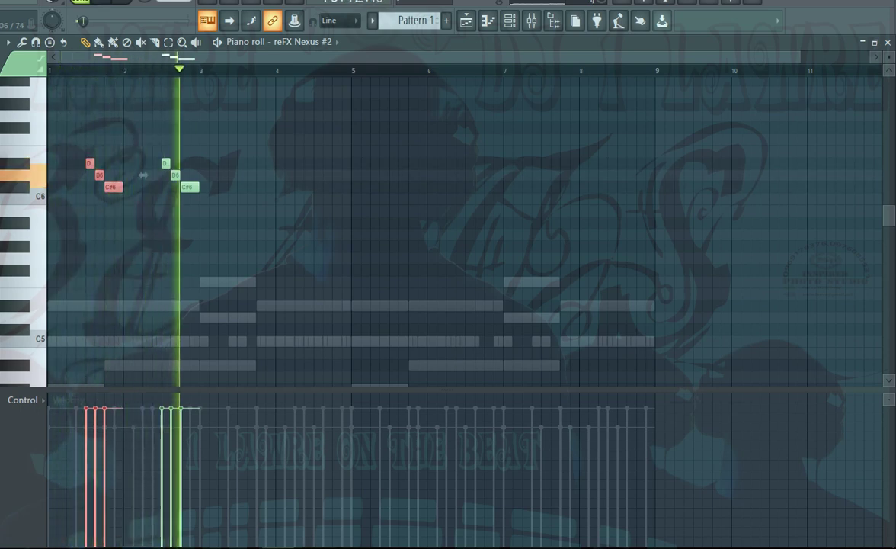
key("space")
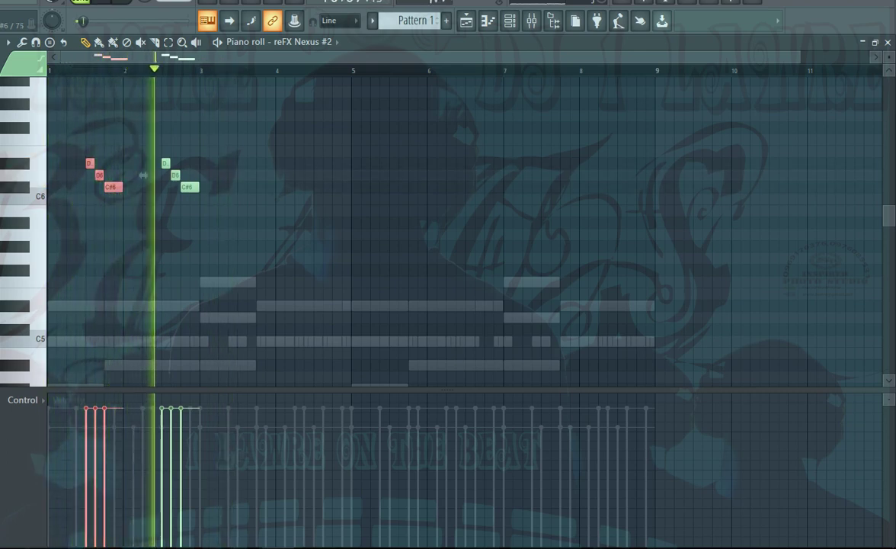
Step: Add a rising C#6, D6, D#6 run across the second half of bar 3, shorten its first two notes, and play it
left_click(260, 164)
left_click(251, 175)
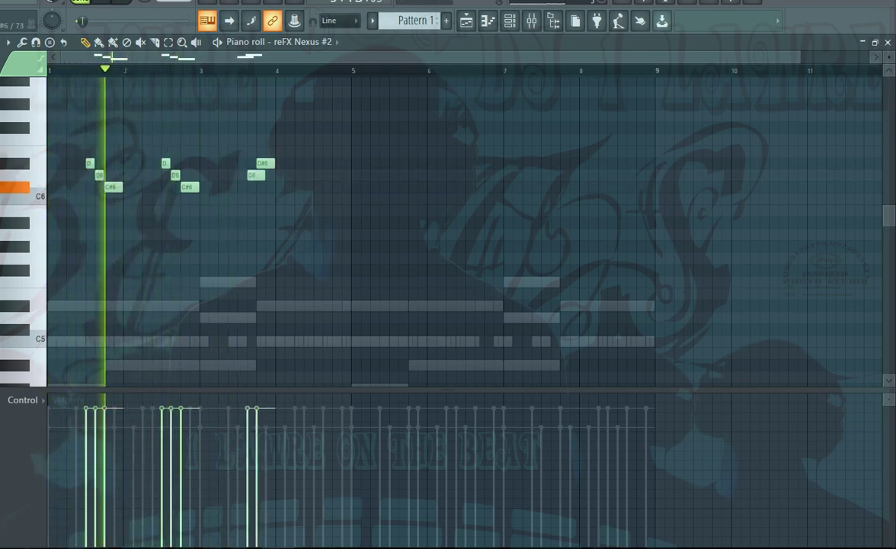
left_click(242, 187)
left_click_drag(233, 194, 256, 176)
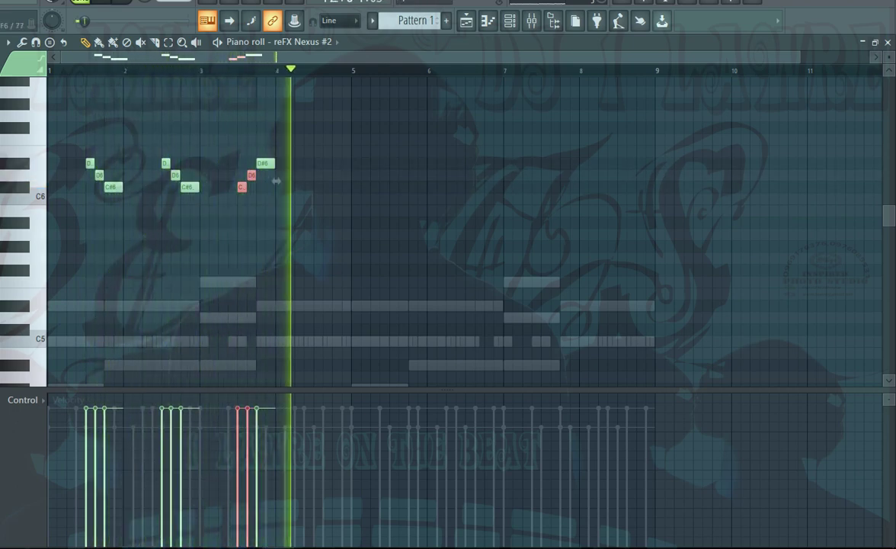
key("space")
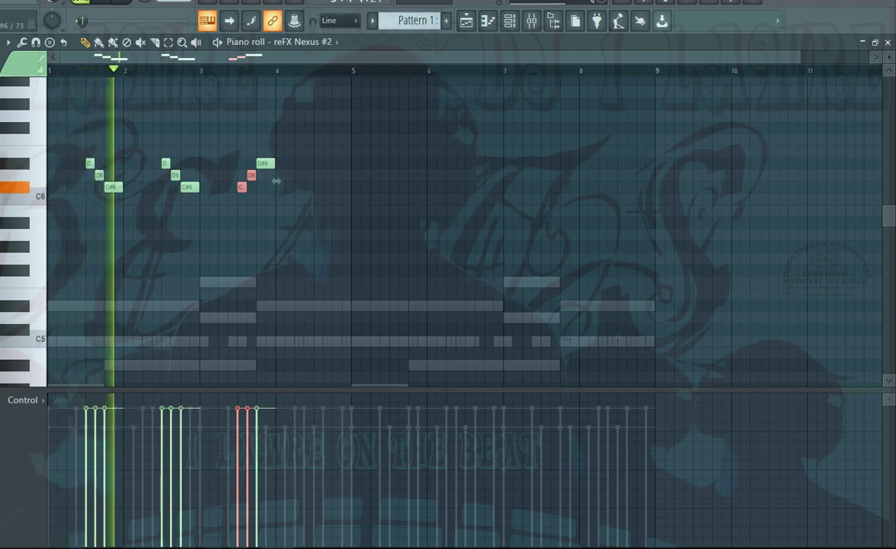
Step: Copy the descending run from bar 2 to the end of bar 4, and repeat the four-bar melody in bars 5 to 8
left_click_drag(162, 187, 371, 175)
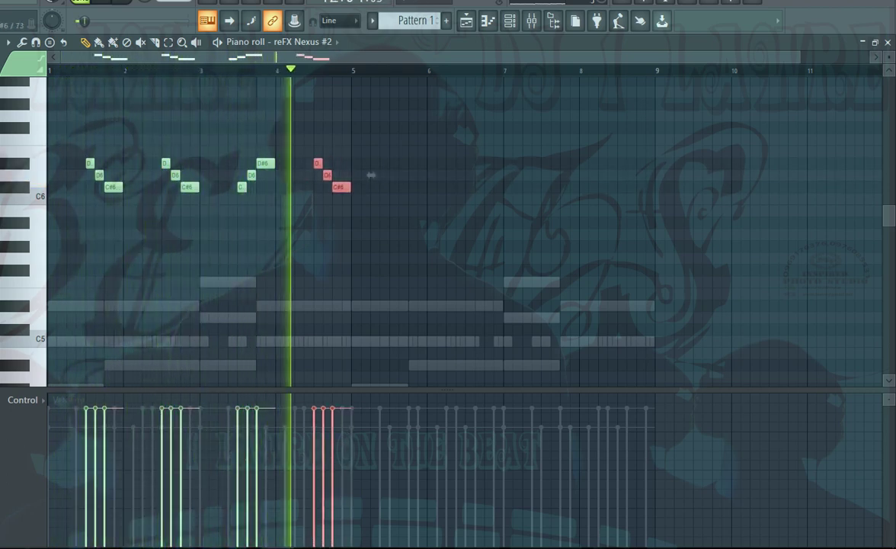
key("space")
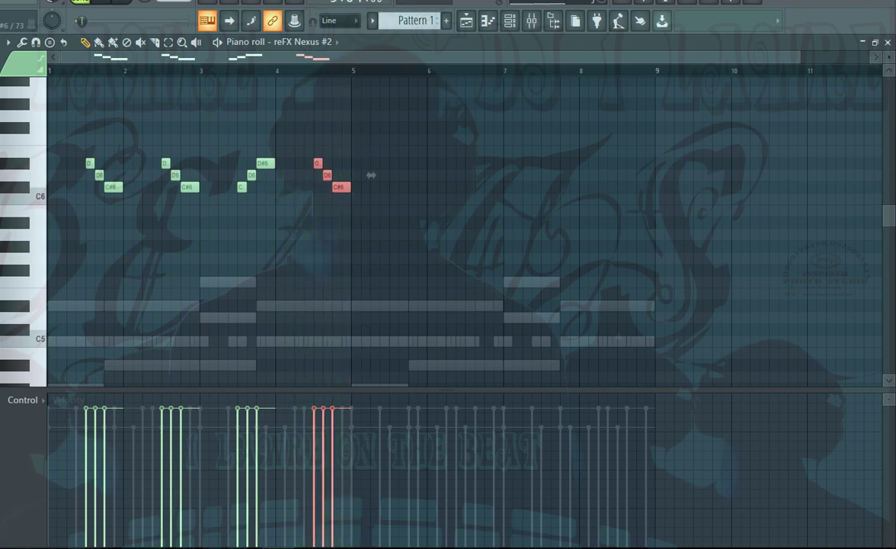
key("ctrl+a")
left_click_drag(371, 175, 674, 175)
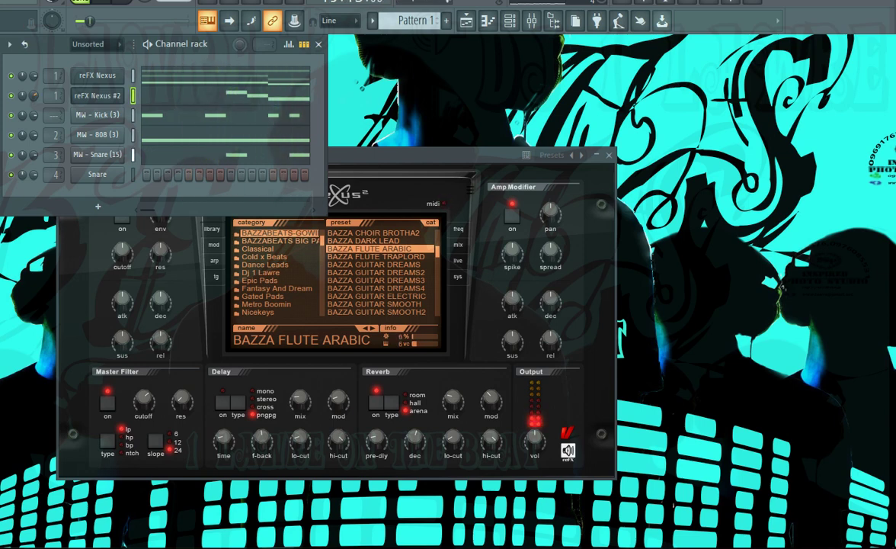
Step: Clone the reFX Nexus #2 channel and load the PAD preset from Trap2014Expansion in the clone
right_click(97, 96)
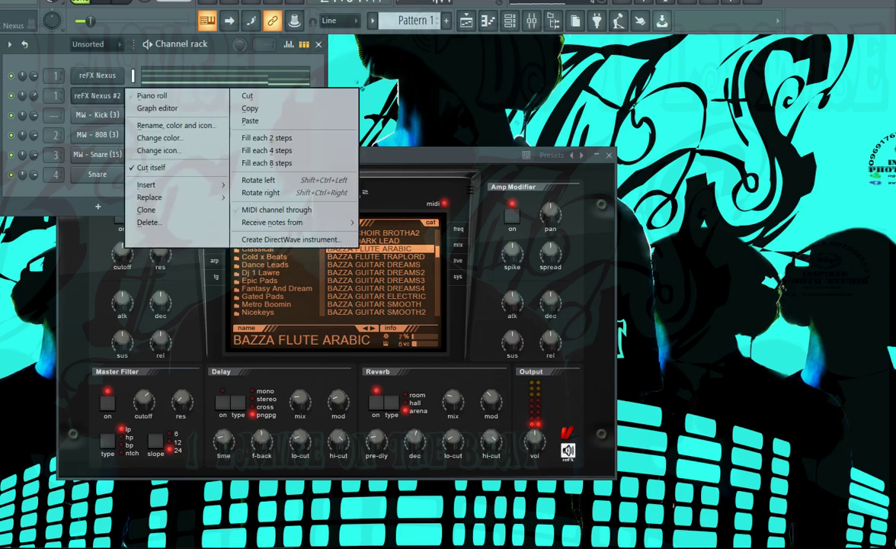
left_click(149, 210)
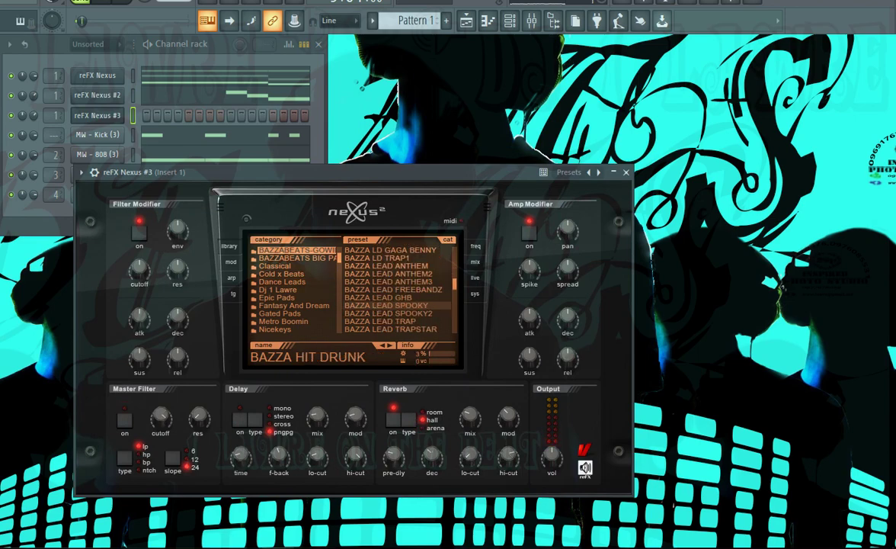
left_click(490, 315)
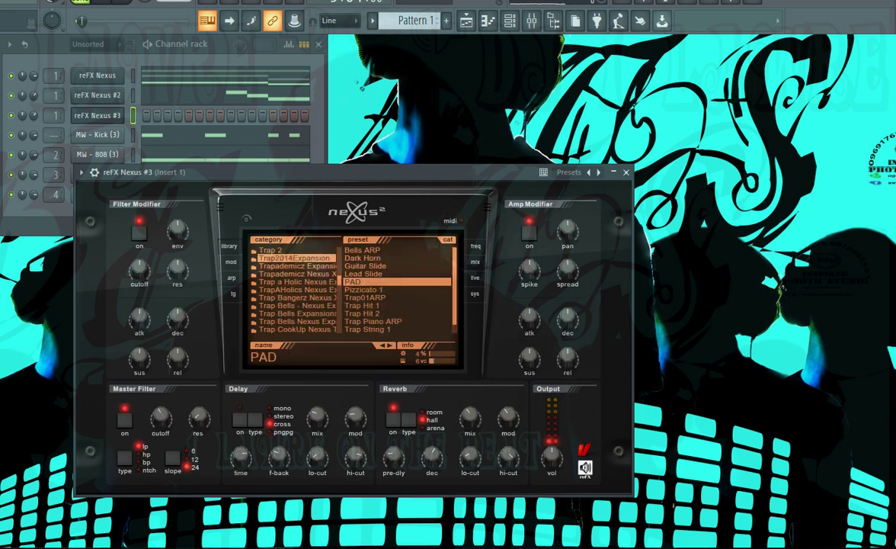
Step: In the reFX Nexus #3 piano roll, enter alternating long D#5 and F5 notes across bars 1 to 8, following the ghost notes
right_click(122, 112)
left_click(152, 115)
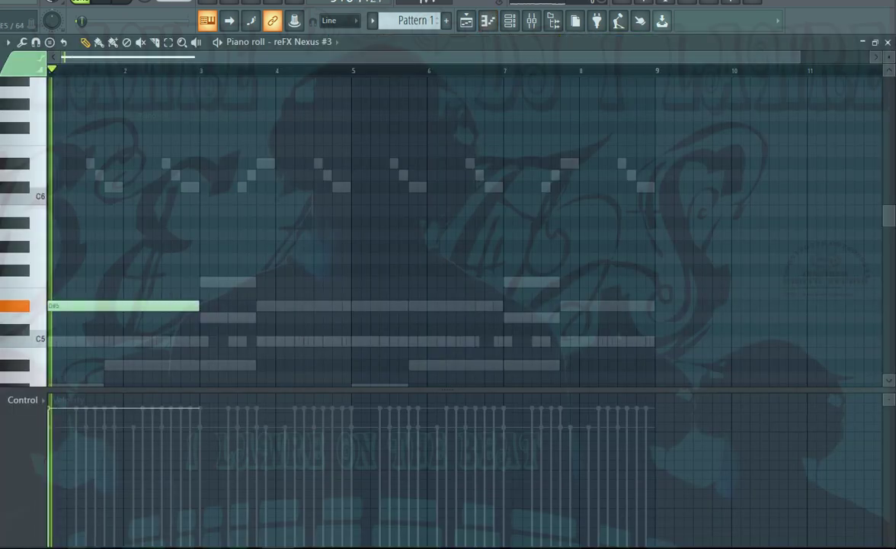
left_click(205, 282)
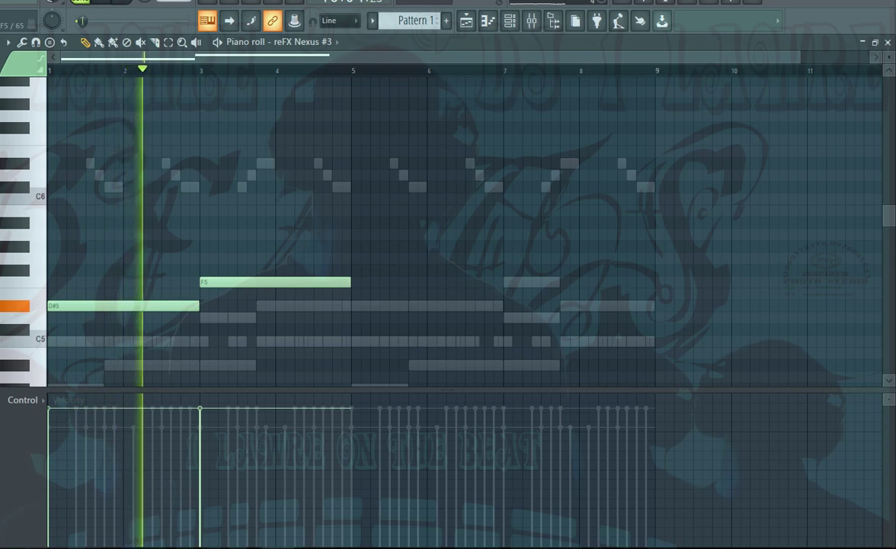
left_click_drag(349, 282, 255, 282)
left_click(261, 306)
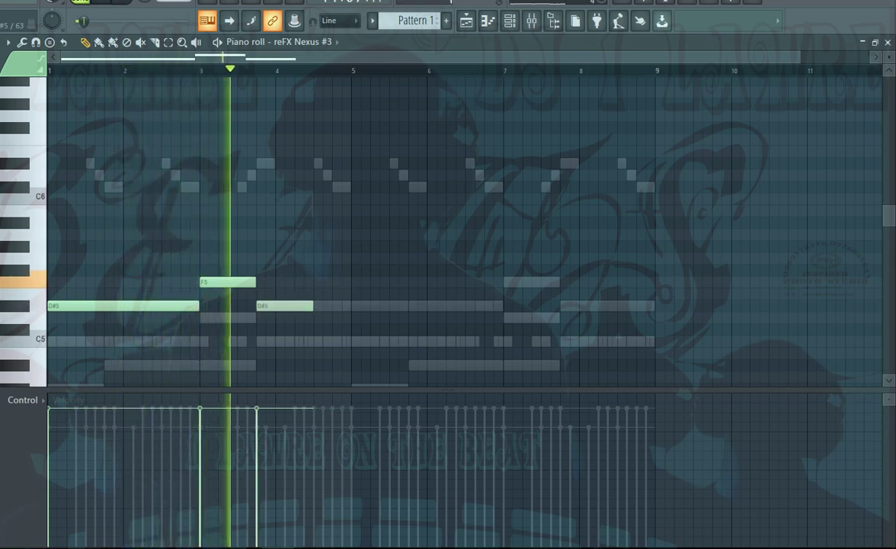
left_click_drag(312, 306, 502, 305)
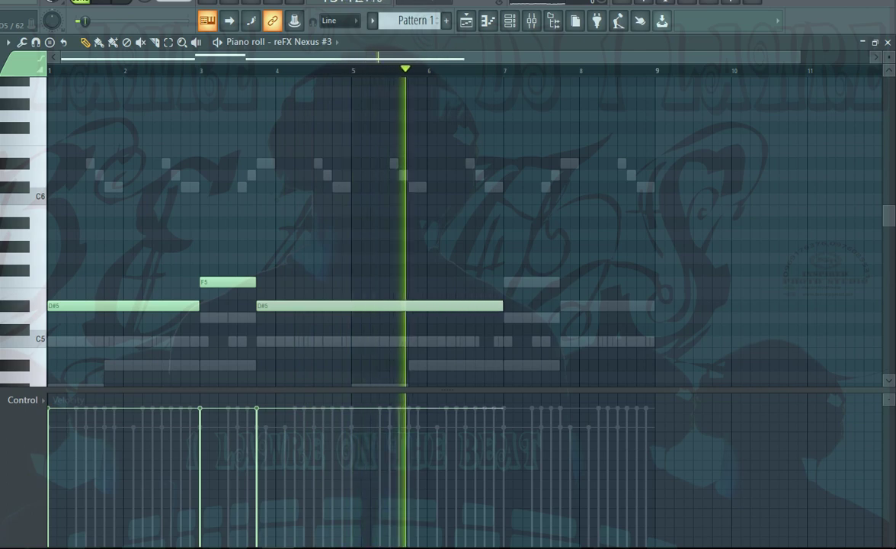
left_click(509, 282)
left_click_drag(559, 282, 750, 282)
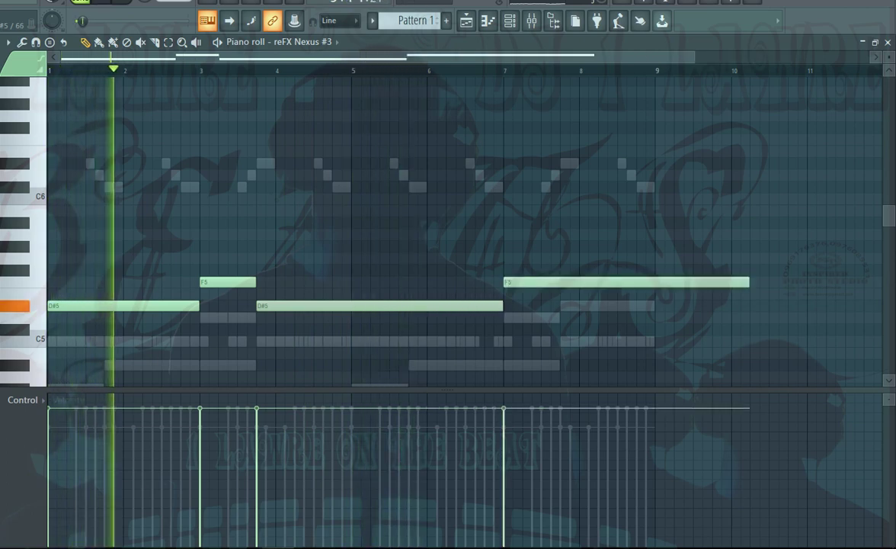
left_click_drag(749, 282, 654, 306)
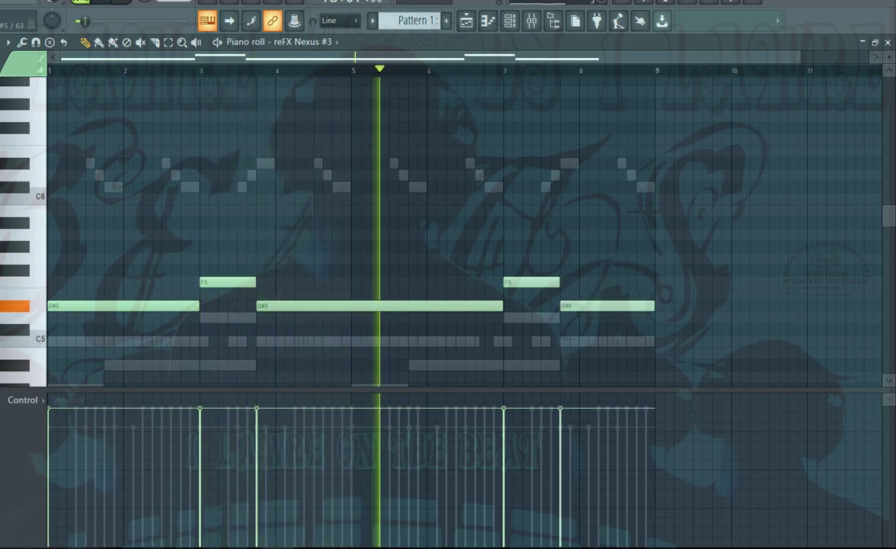
Step: Add lower pad notes G#4 and G4 across bars 1 and 2 and A#4 at the start of bar 3, matching the ghost note boundaries
scroll(457, 229, "down", 5)
key("space")
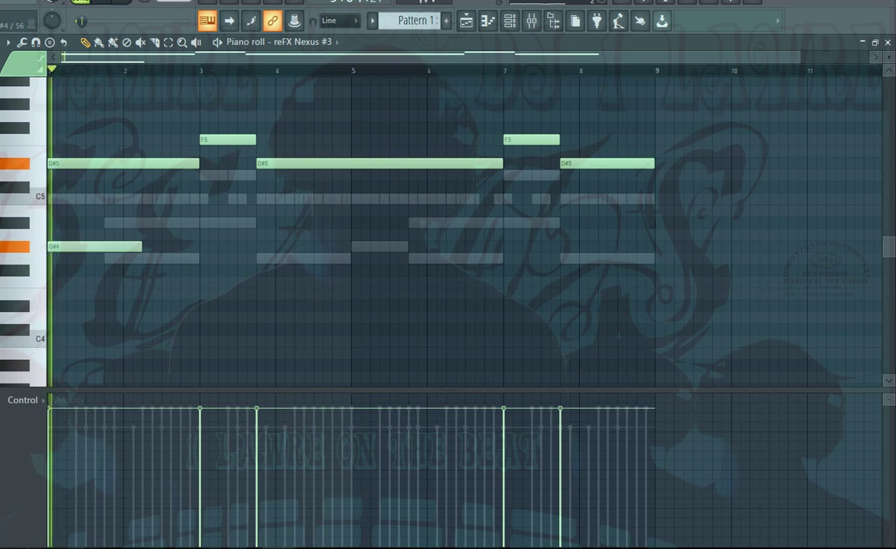
key("space")
key("space")
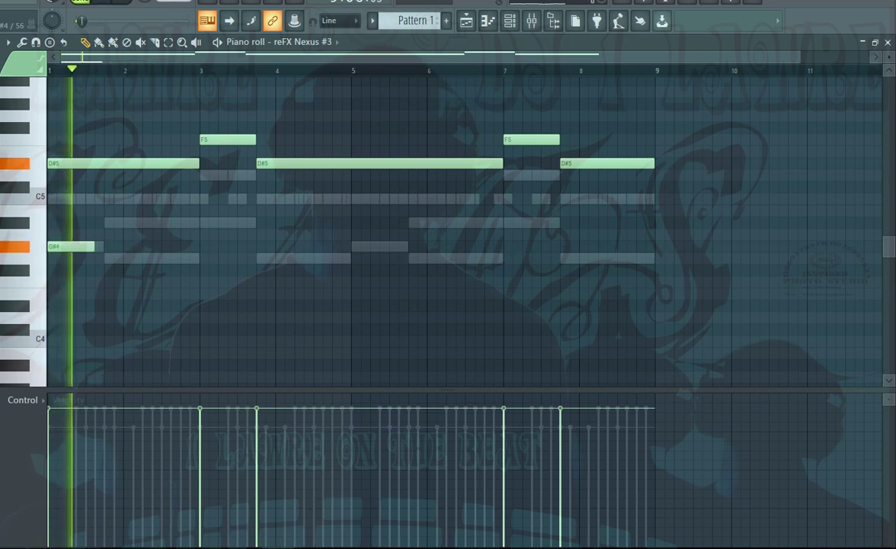
key("space")
key("ctrl+z")
key("space")
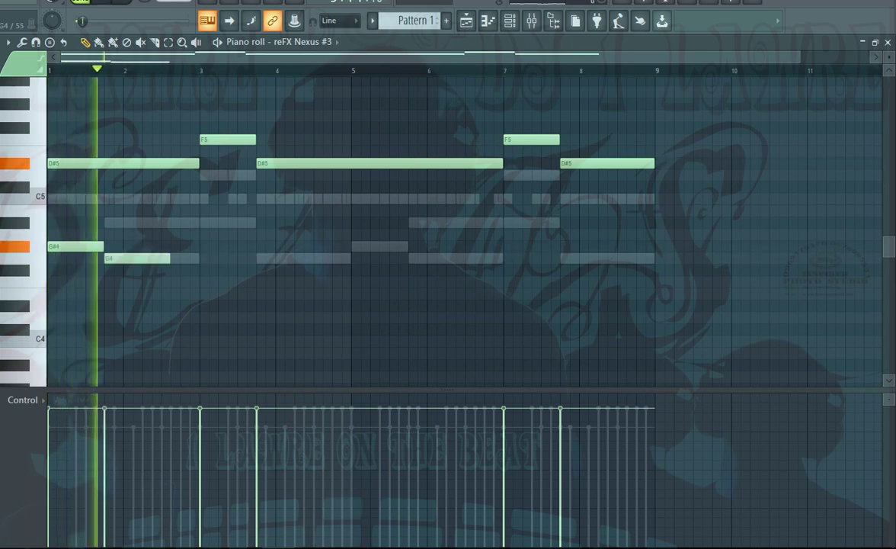
key("space")
key("space")
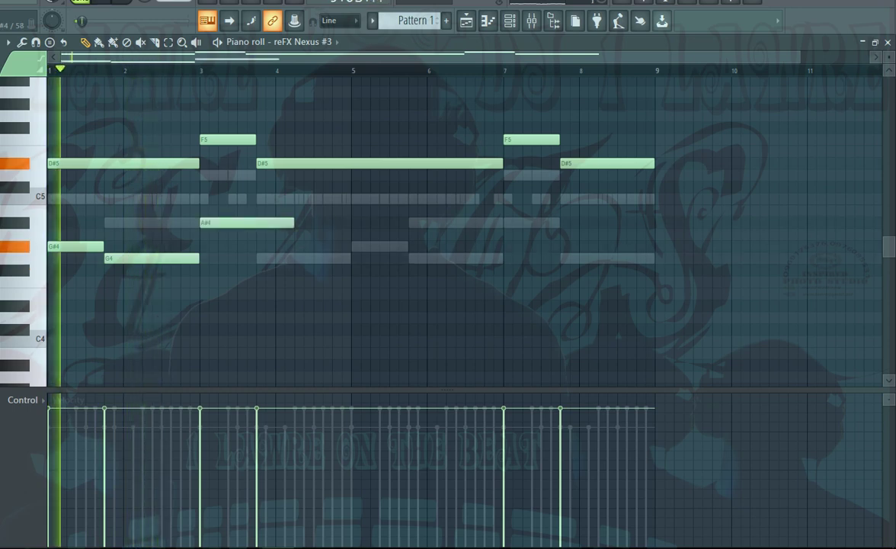
left_click_drag(292, 223, 255, 222)
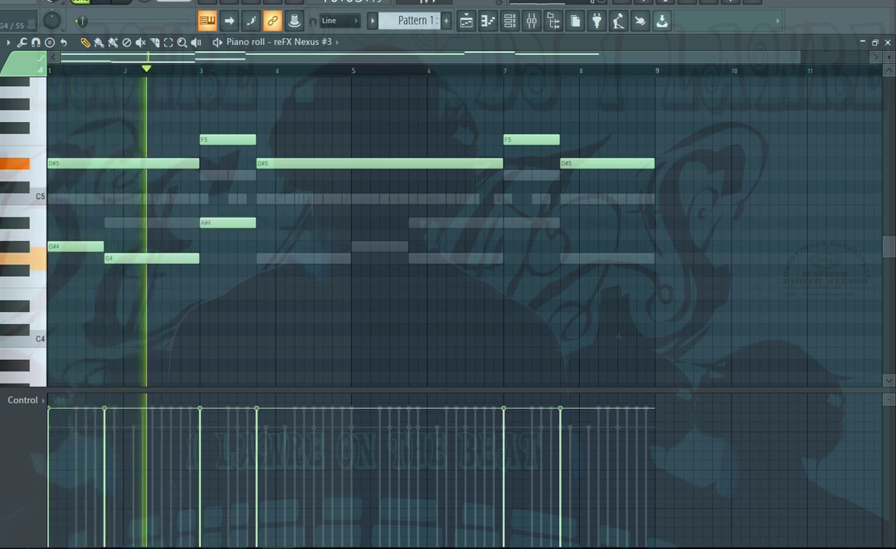
Step: Add G4 pad notes from late bar 3 through bar 4, late bar 5 through bar 6, and late bar 7 through bar 8
left_click_drag(251, 259, 260, 259)
left_click(413, 259)
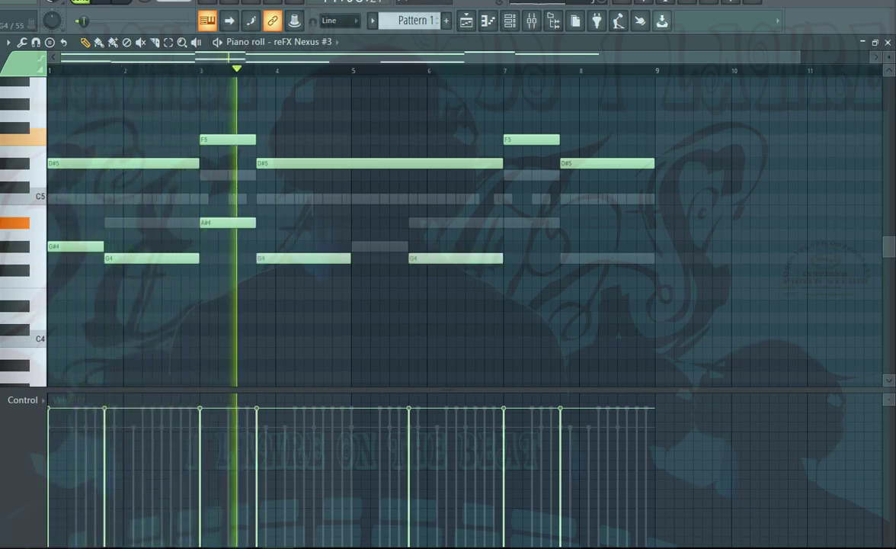
left_click(565, 258)
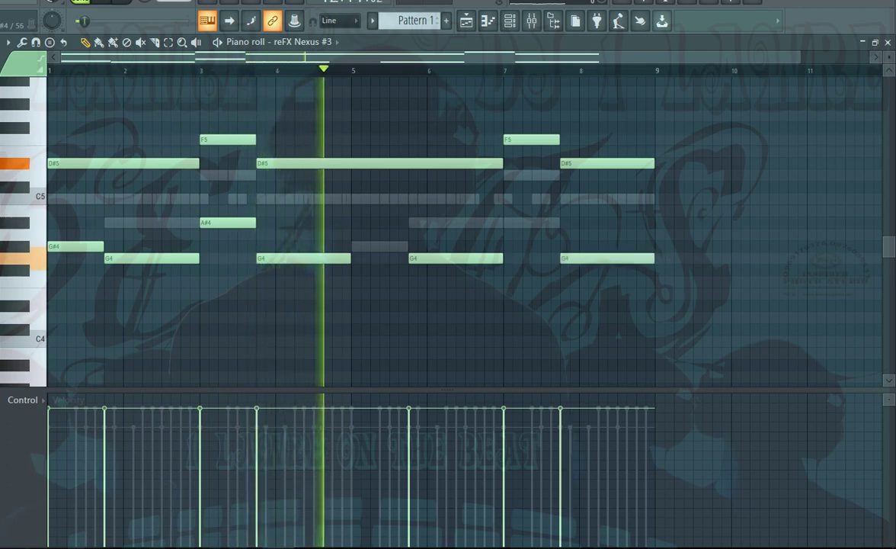
Step: Add a G#4 pad note at the start of bar 5 and remove the misplaced A#4 note in late bar 5
left_click(356, 246)
left_click(414, 222)
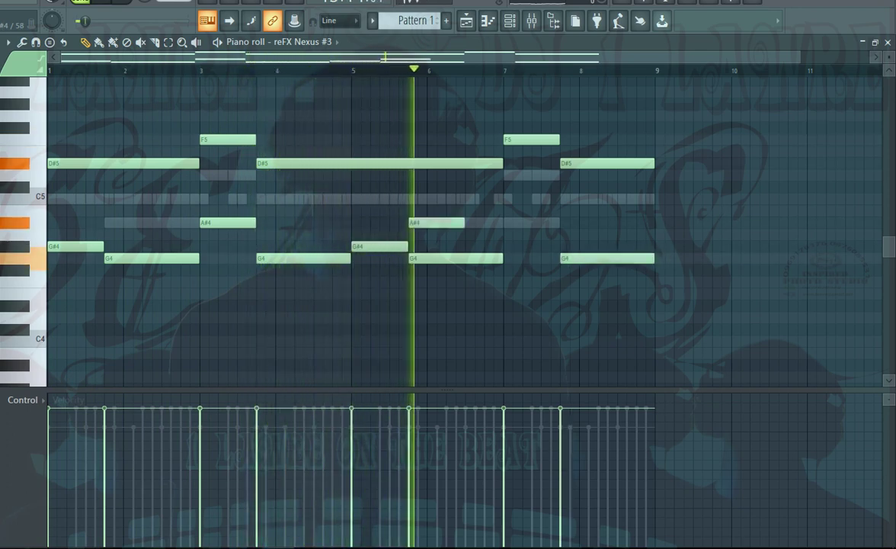
right_click(424, 223)
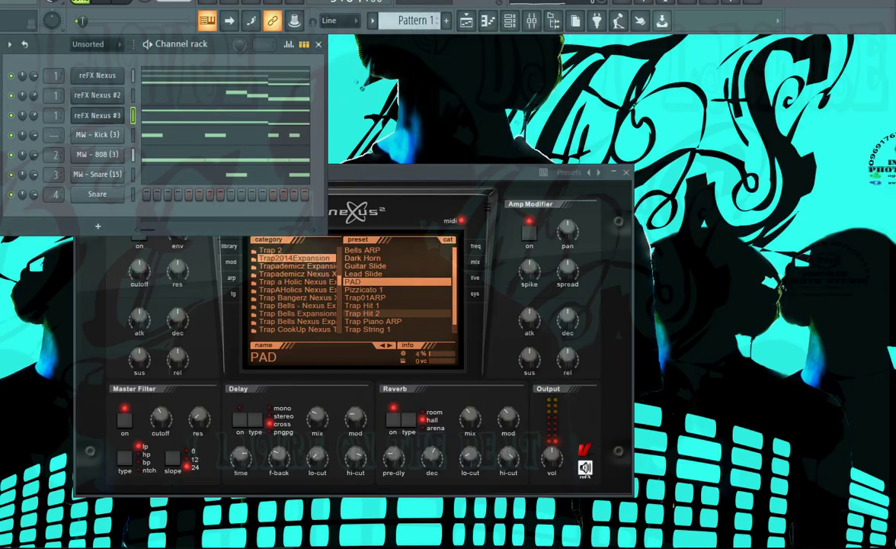
left_click(370, 306)
left_click(490, 314)
left_click(373, 314)
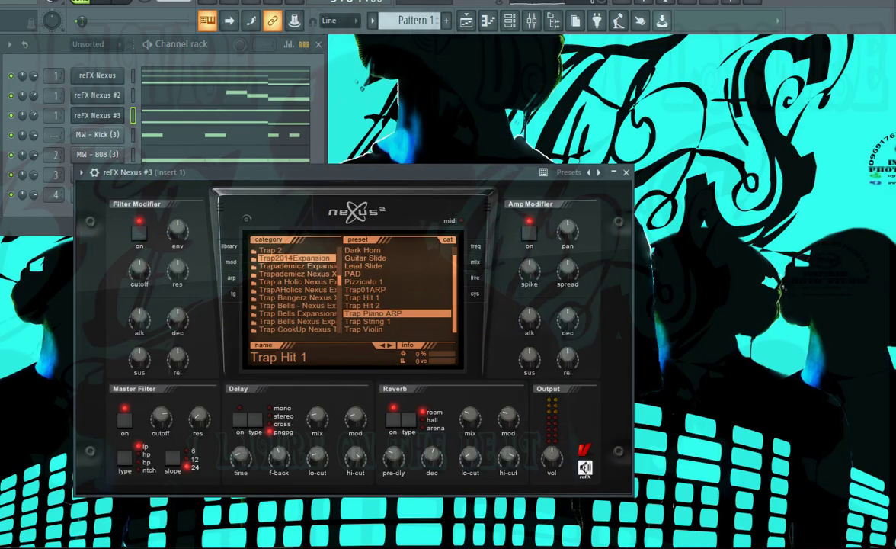
left_click(490, 315)
scroll(374, 282, "up", 1)
left_click(370, 266)
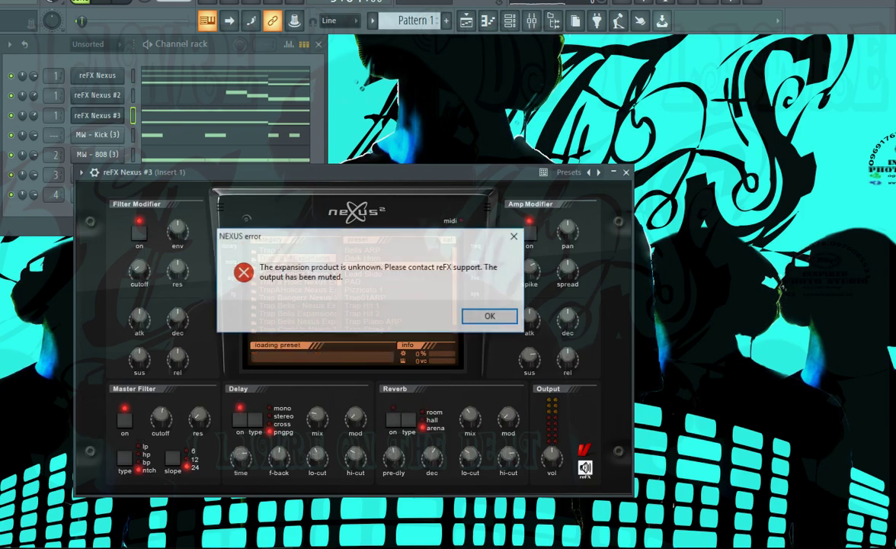
left_click(490, 315)
Step: Load the BA - 808 Nightmare preset in reFX Nexus #3 and transpose all its notes up two octaves
left_click(298, 273)
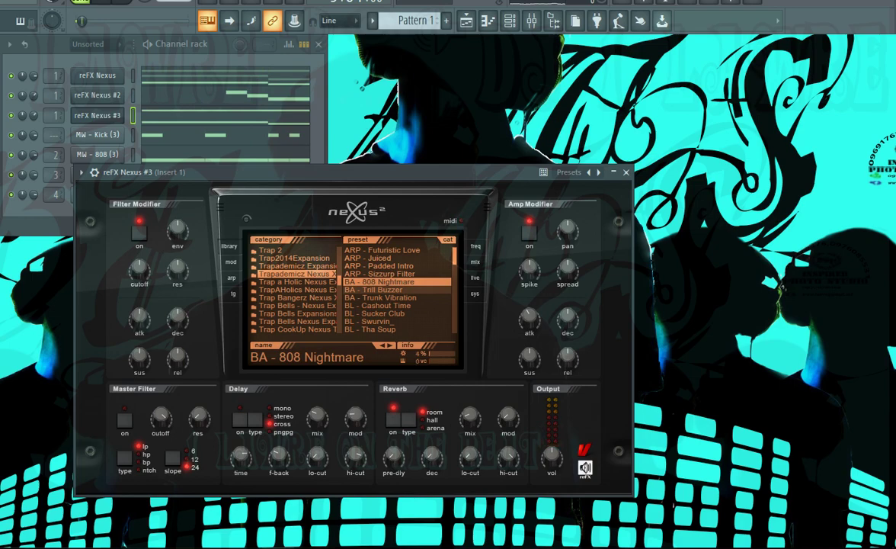
key("F7")
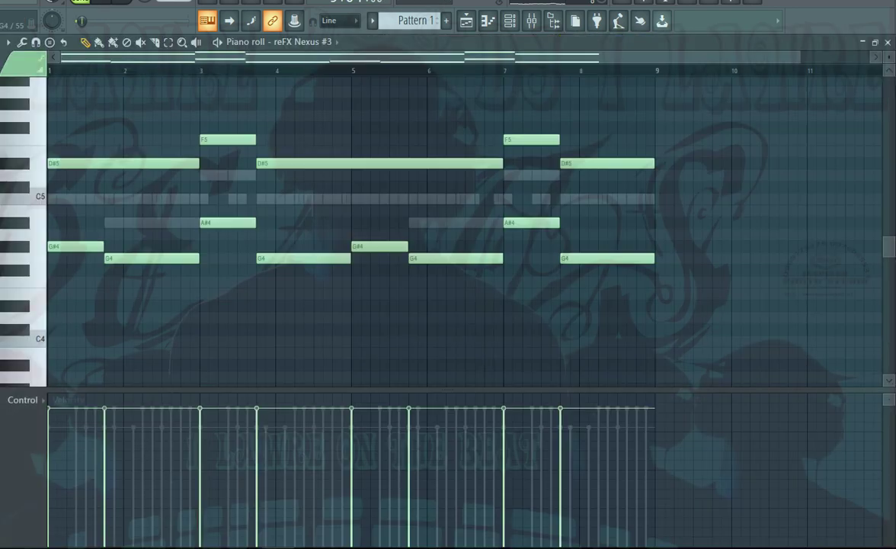
key("ctrl+a")
key("space")
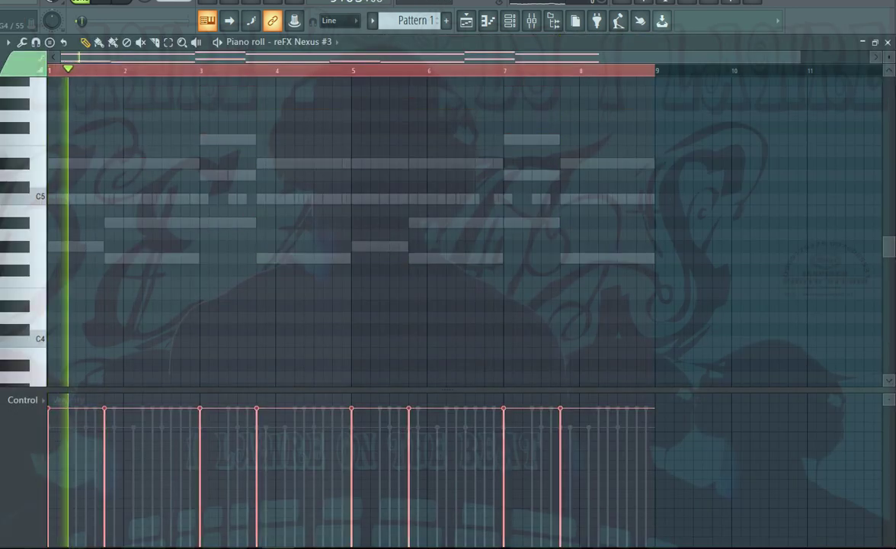
scroll(351, 228, "up", 4)
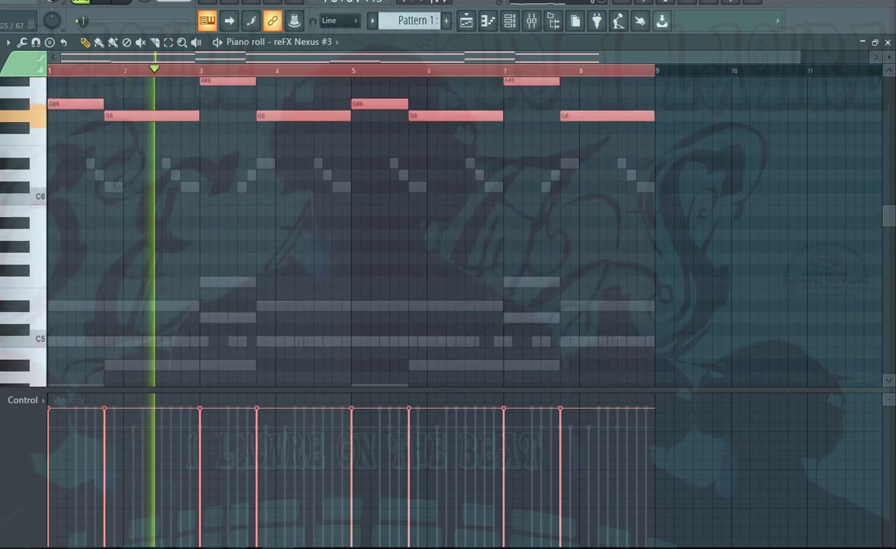
key("space")
key("space")
Step: Add short descending D#6, D6 and C#6 notes in the second half of bar 2, matching the ghost notes' positions
left_click(166, 164)
left_click(175, 176)
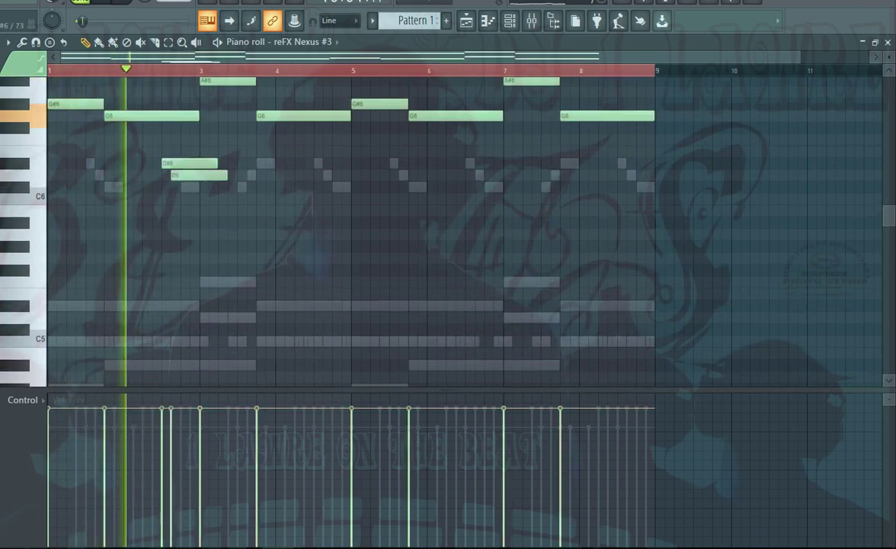
left_click(185, 187)
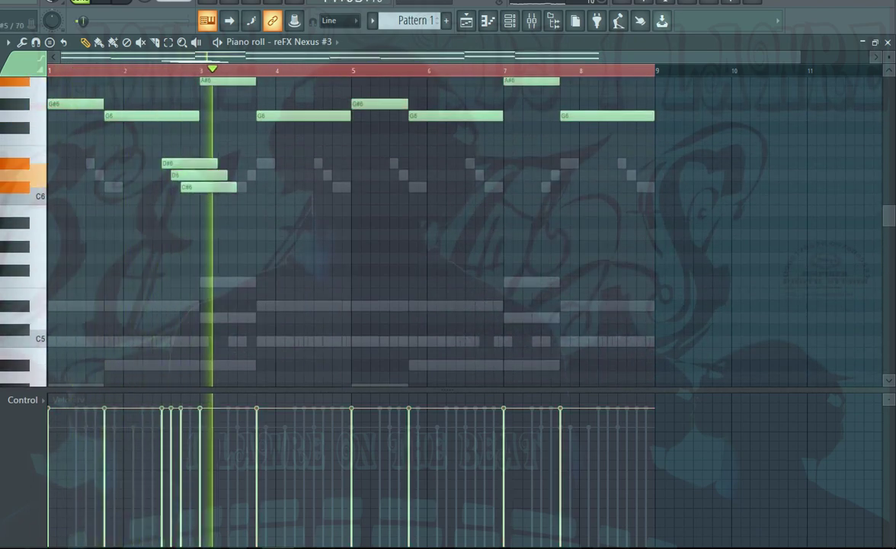
left_click_drag(183, 214, 210, 175)
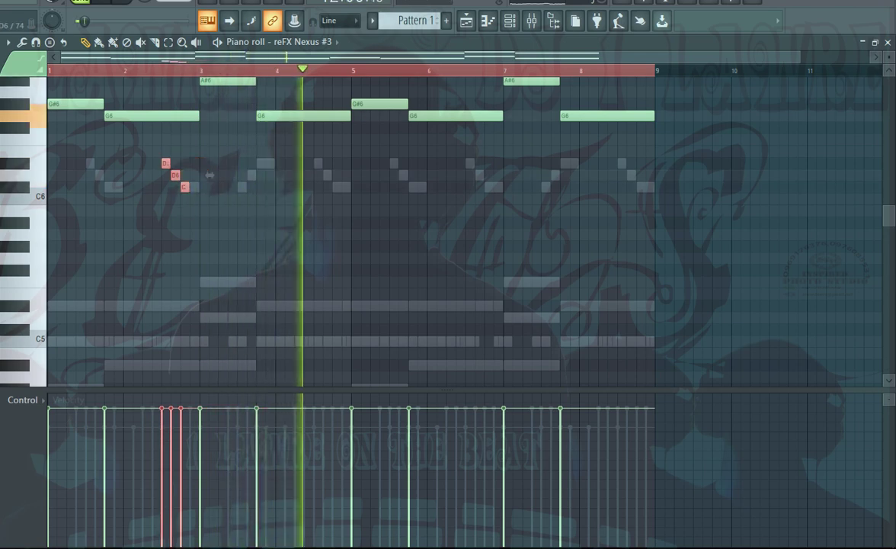
left_click(211, 199, "ctrl")
scroll(211, 104, "up", 2)
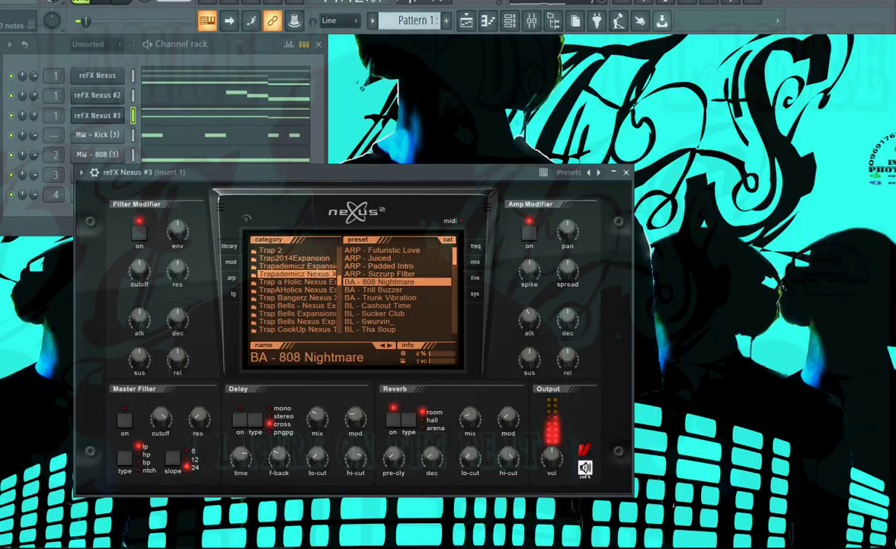
Step: Clone the reFX Nexus channel and load Metro Bass 12 - Sine Bass from the Metro Boomin category in the clone
right_click(122, 73)
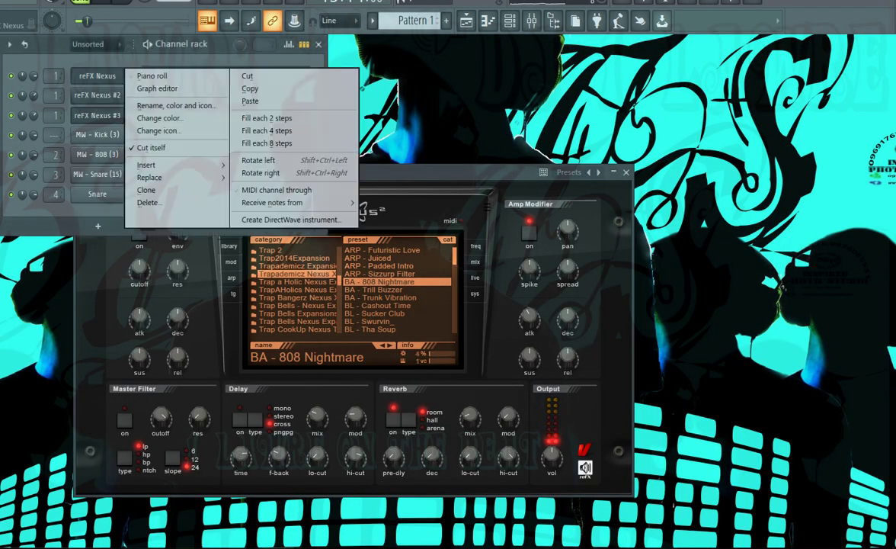
left_click(147, 189)
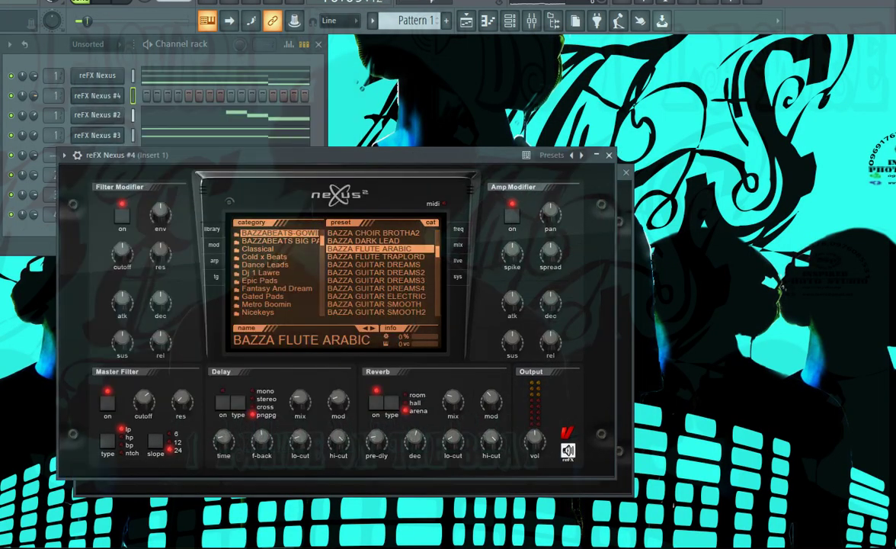
left_click(277, 304)
scroll(373, 289, "down", 5)
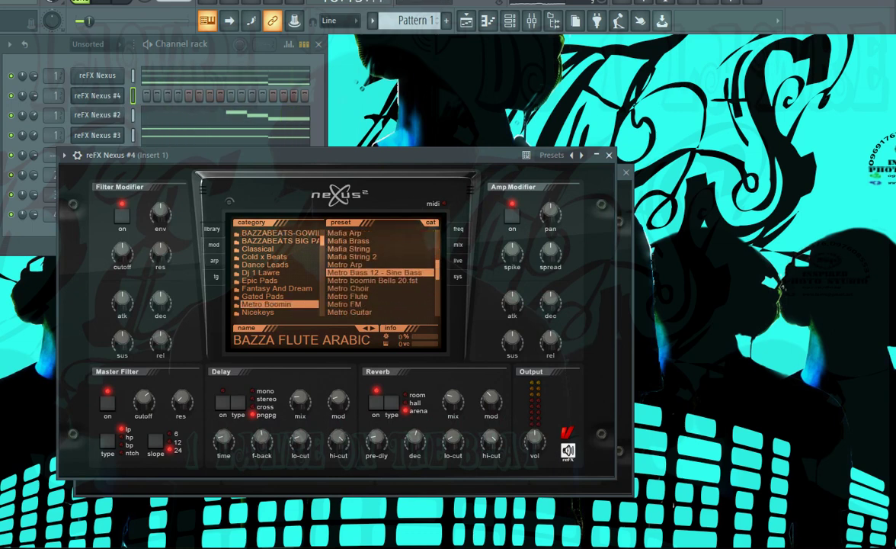
Step: In the reFX Nexus #4 piano roll, enter G#4, G4, A#4 and G4 notes end to end across bars 1 to 4
right_click(121, 93)
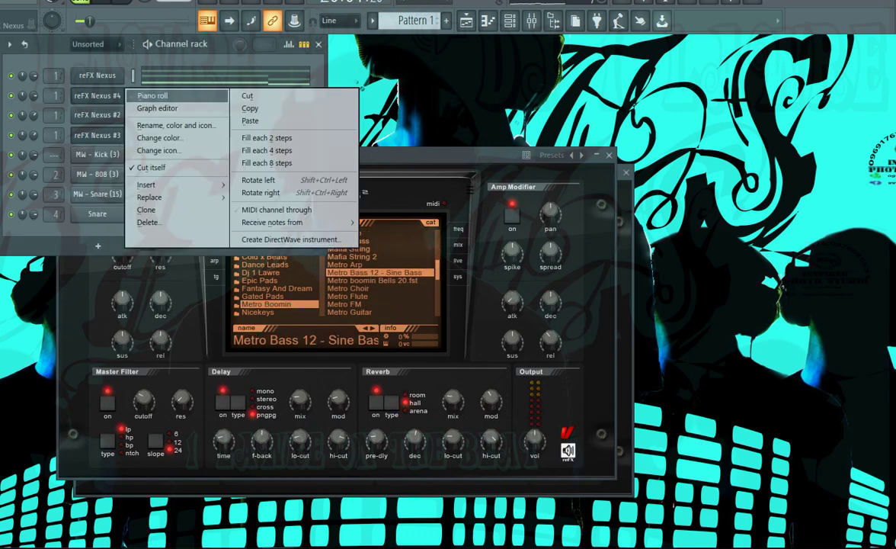
left_click(149, 96)
scroll(153, 172, "down", 8)
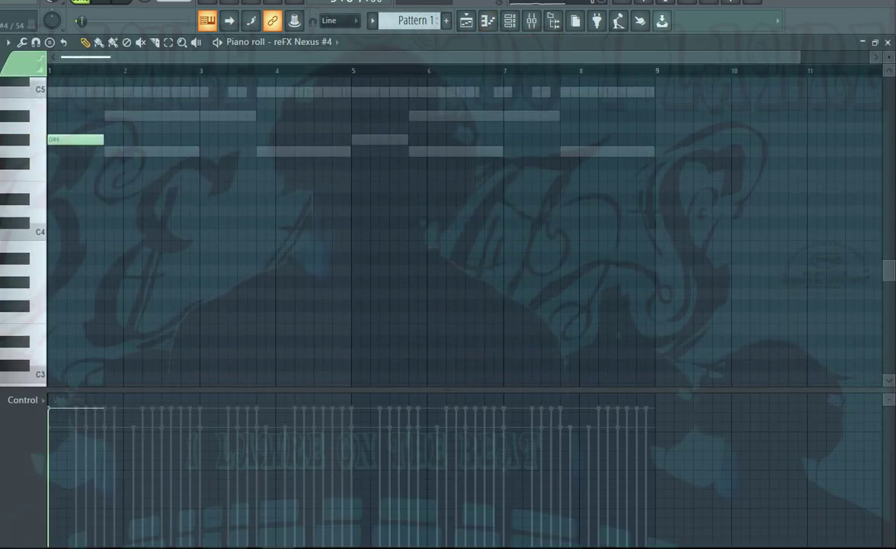
left_click(132, 151)
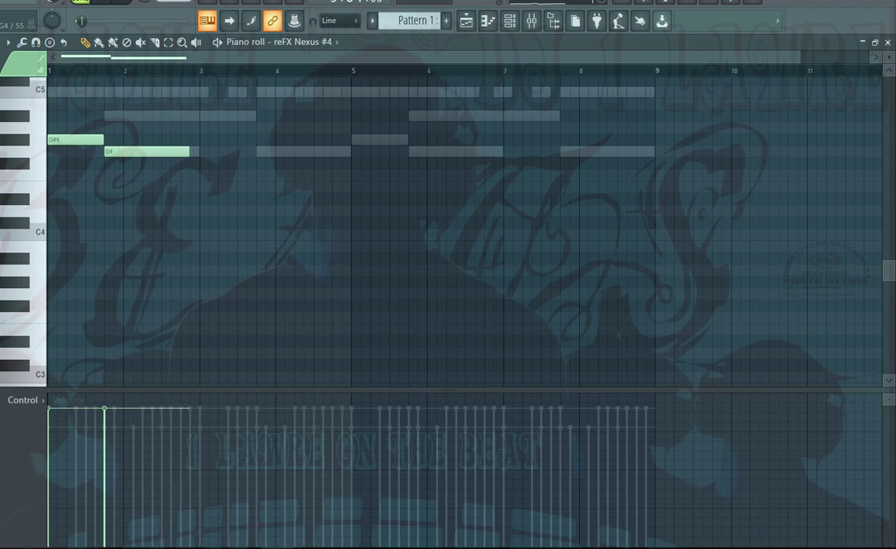
left_click_drag(189, 151, 199, 152)
key("space")
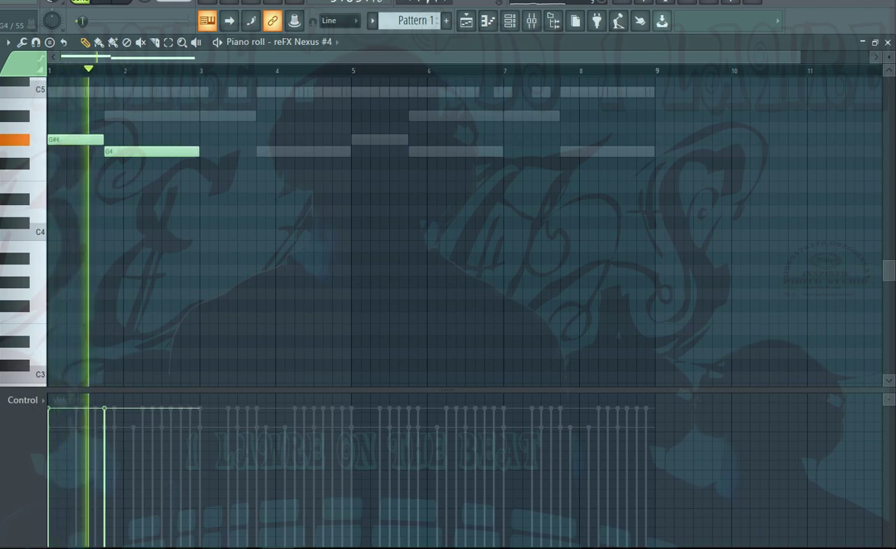
left_click(204, 116)
left_click(262, 152)
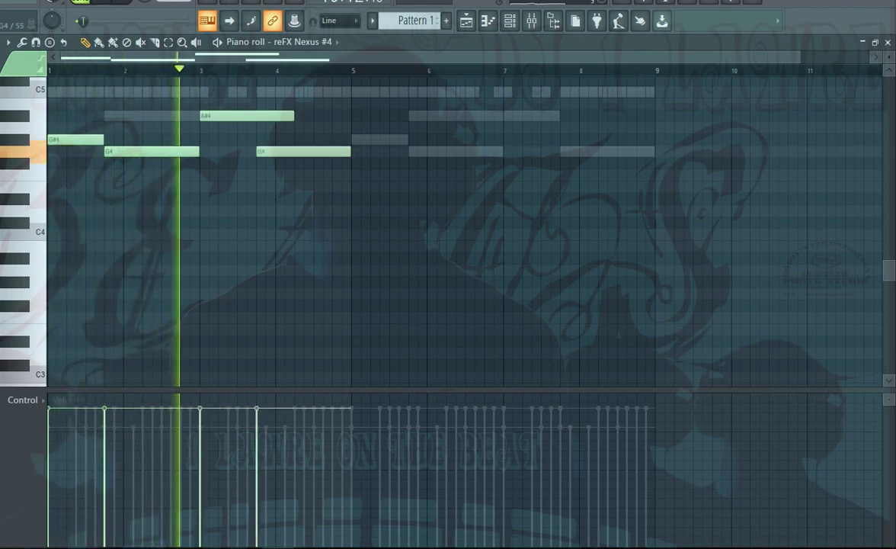
left_click_drag(292, 116, 256, 116)
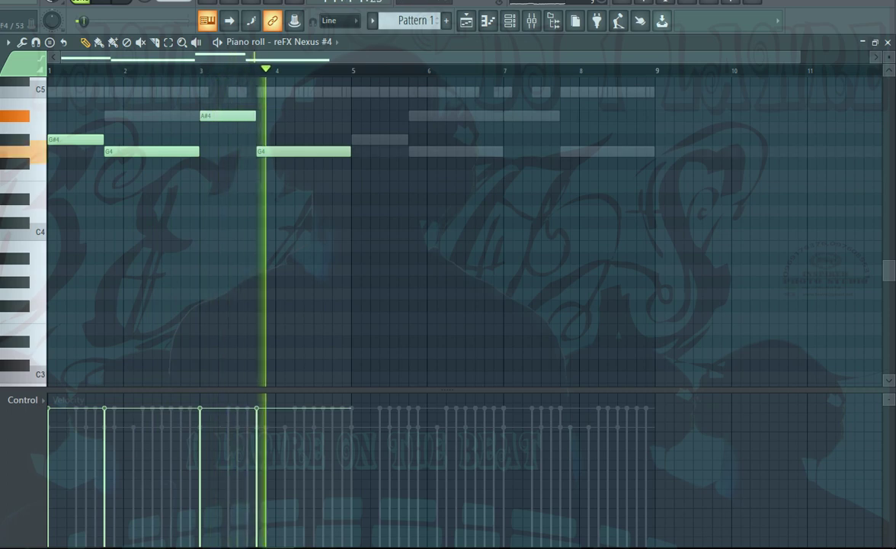
Step: Duplicate the four-bar reFX Nexus #4 bass line into bars 5 to 8 and close its piano roll
key("ctrl+a")
key("ctrl+b")
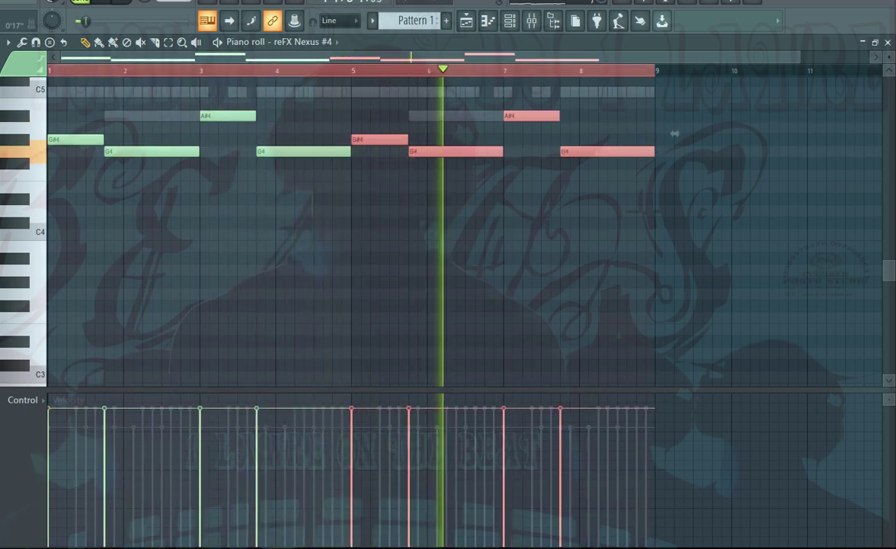
key("Escape")
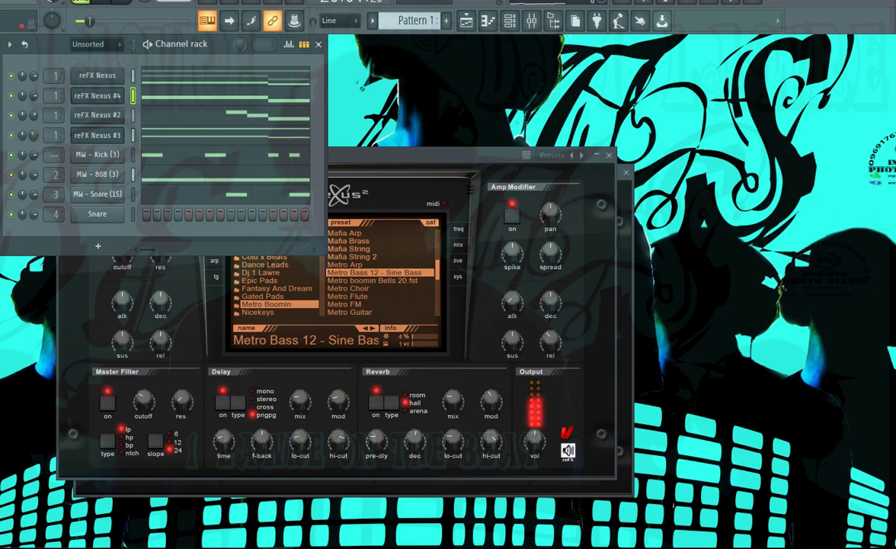
Step: Clone the reFX Nexus #3 channel, add a Brass soundfont channel with the Brass Section patch, and close the Brass window
right_click(121, 132)
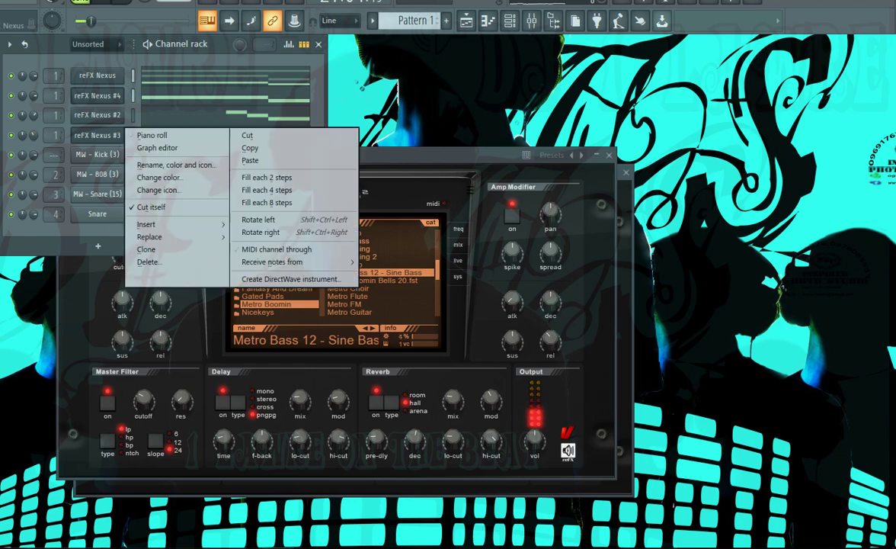
left_click(150, 250)
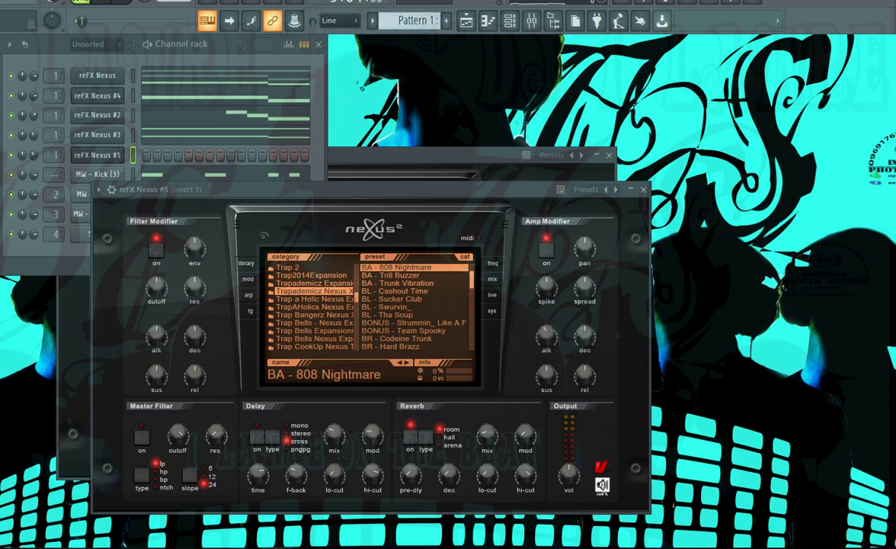
right_click(0, 224)
left_click(1, 244)
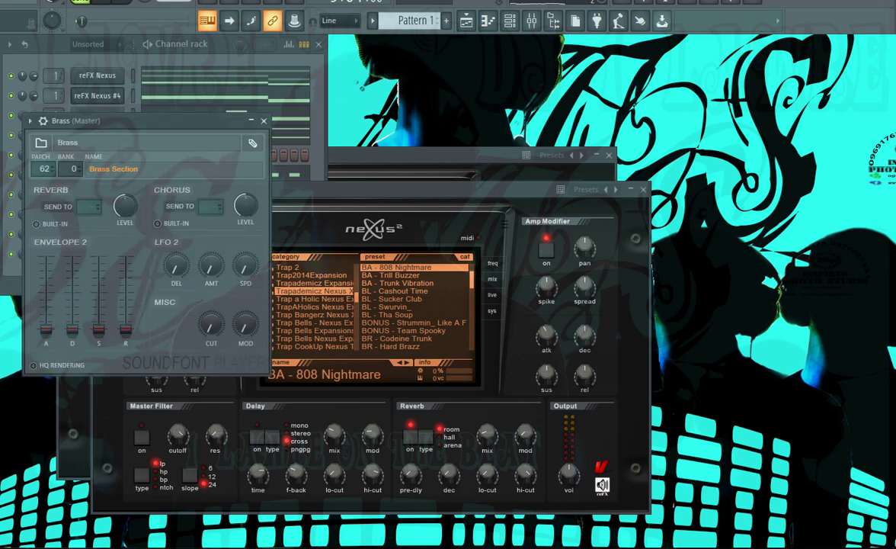
left_click(263, 120)
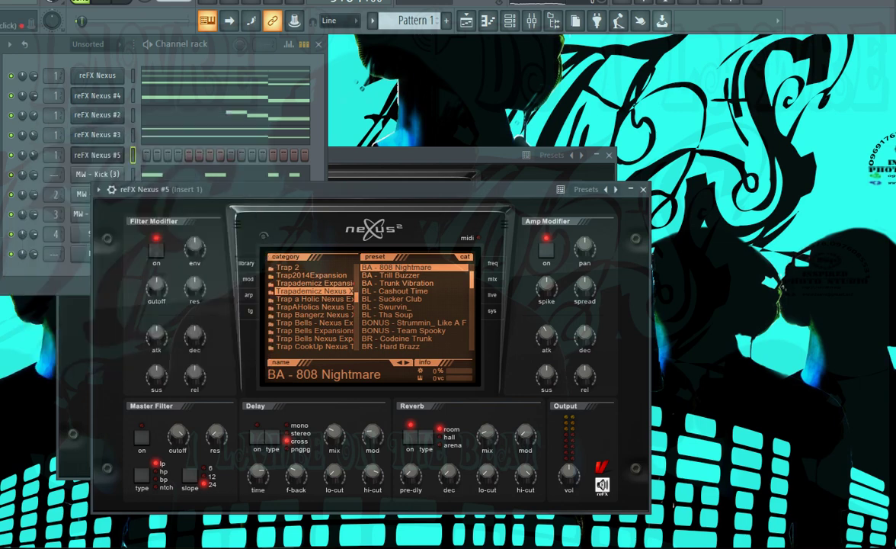
Step: In the Brass piano roll, enter G#4 and G4 from bar 1, two short A#4 notes in late bar 2, and a longer A#4 at bar 3
right_click(82, 254)
left_click(153, 253)
scroll(176, 252, "down", 1)
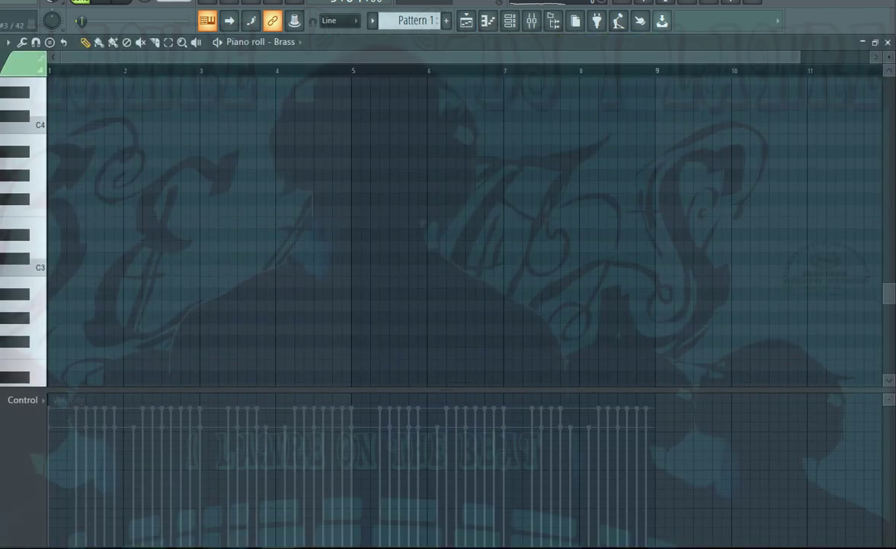
scroll(175, 251, "up", 3)
scroll(351, 229, "up", 1)
key("space")
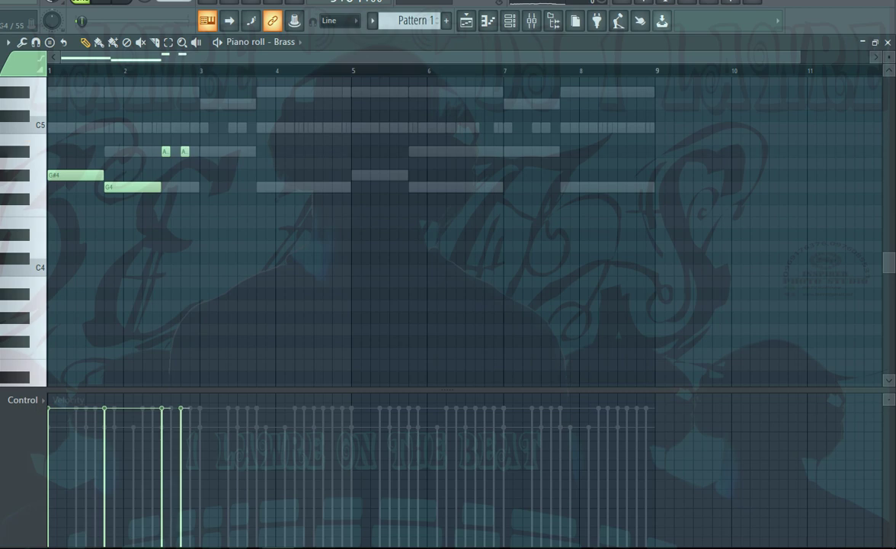
key("space")
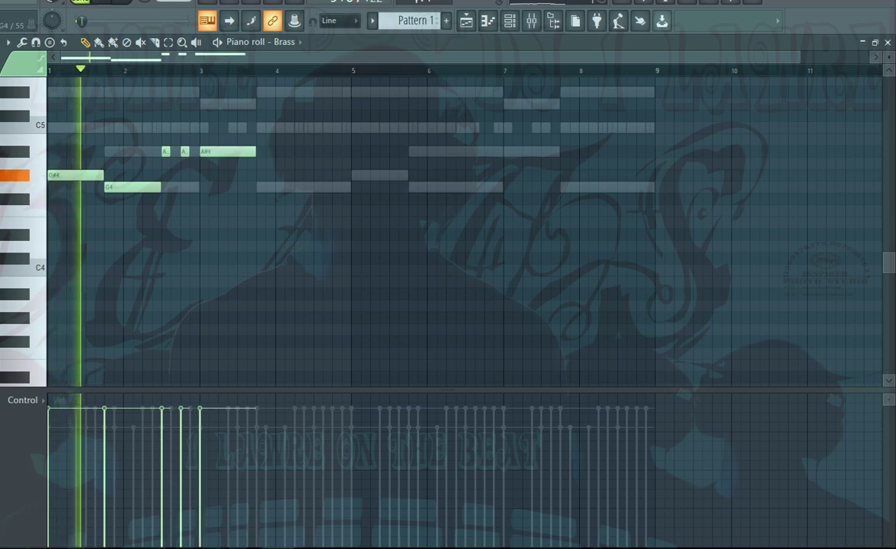
Step: Add a G4 brass note from late bar 3 and a short G4 ending with bar 4, checking them in playback
left_click(261, 188)
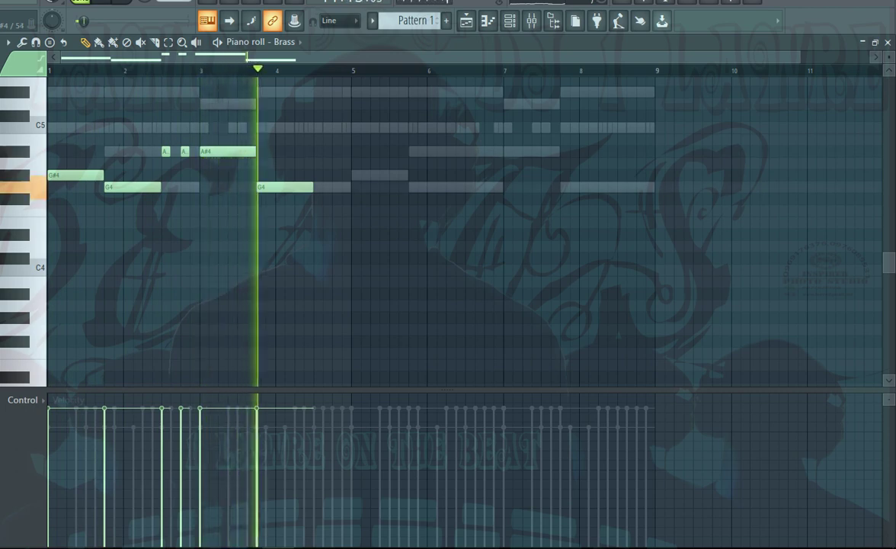
left_click(336, 188)
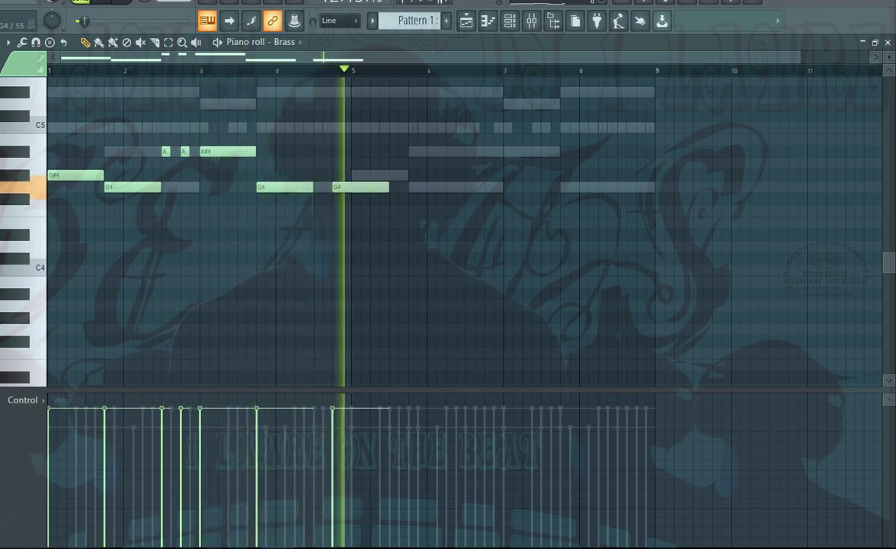
key("space")
left_click_drag(387, 187, 350, 187)
key("space")
key("space")
key("space")
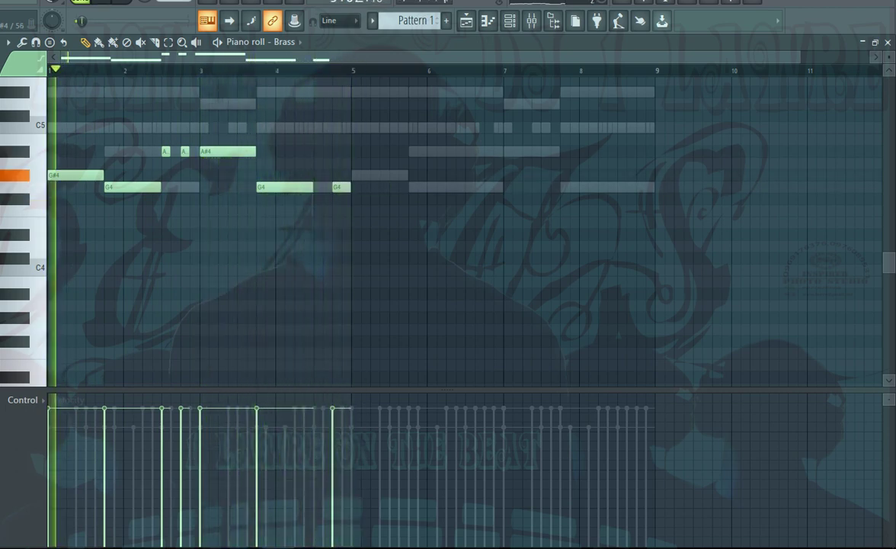
Step: Add Brass notes G#4 and G4 in bar 5, A#4 at bar 7 and G4 in late bar 7, and delete bar 2's short A#4 pair
left_click(356, 176)
left_click(412, 187)
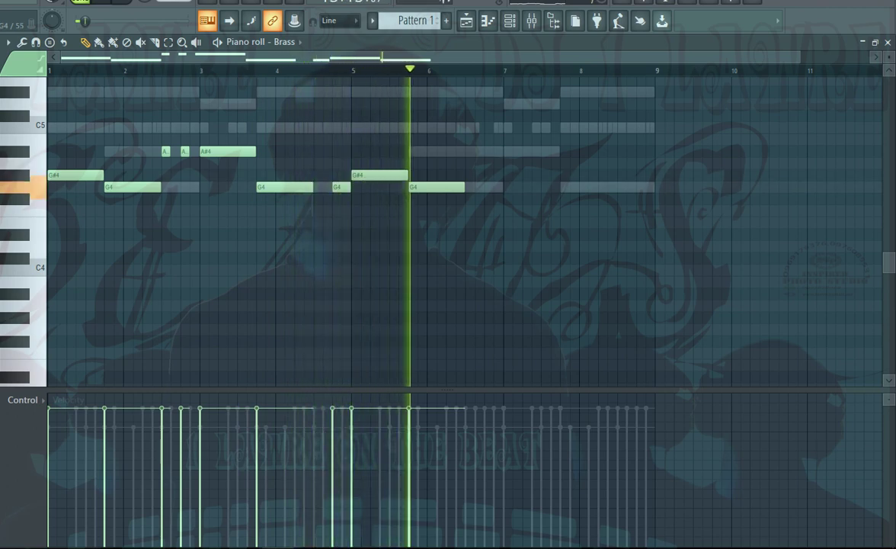
mouse_move(463, 187)
left_mouse_down()
mouse_move(502, 188)
mouse_move(463, 188)
left_mouse_up()
left_click(508, 152)
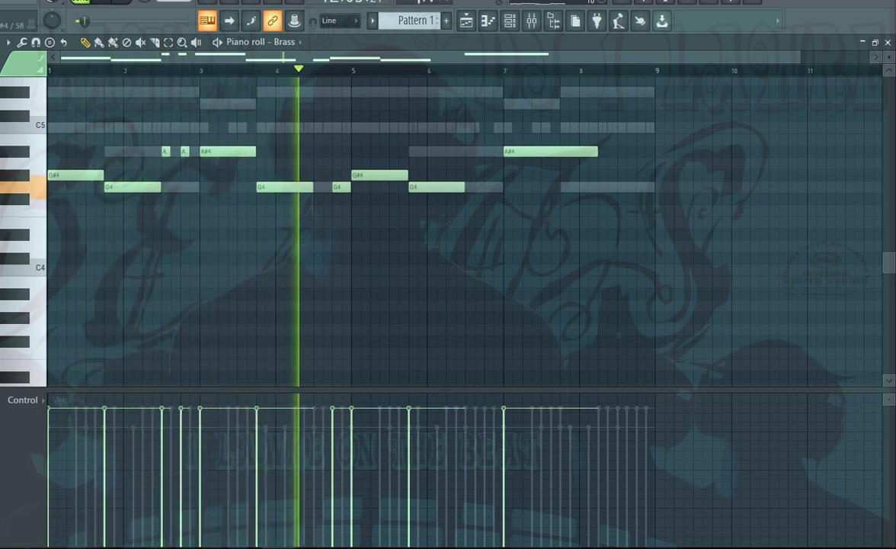
left_click_drag(596, 151, 559, 151)
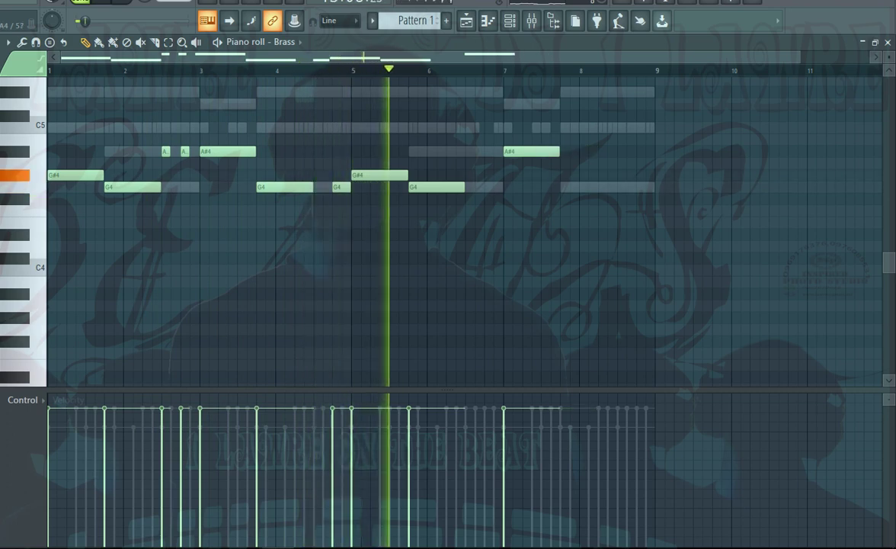
left_click(565, 187)
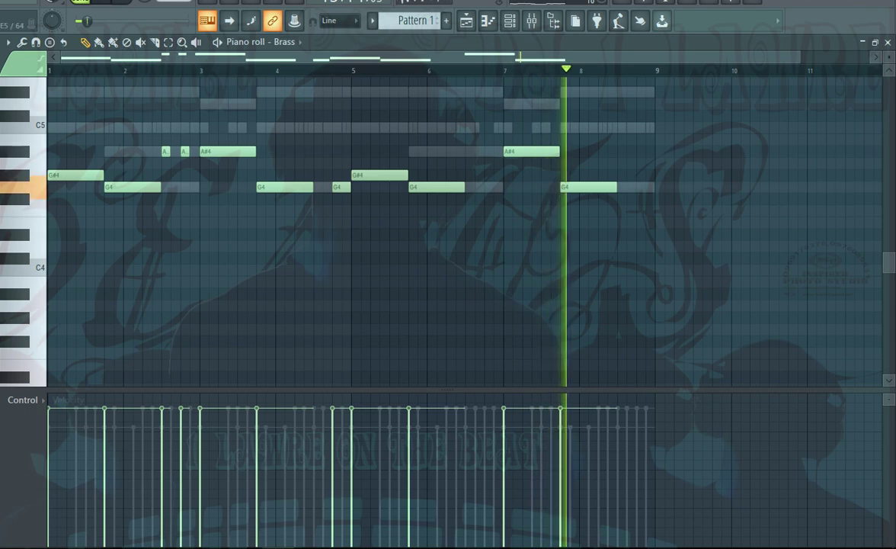
right_click(184, 152)
right_click(165, 152)
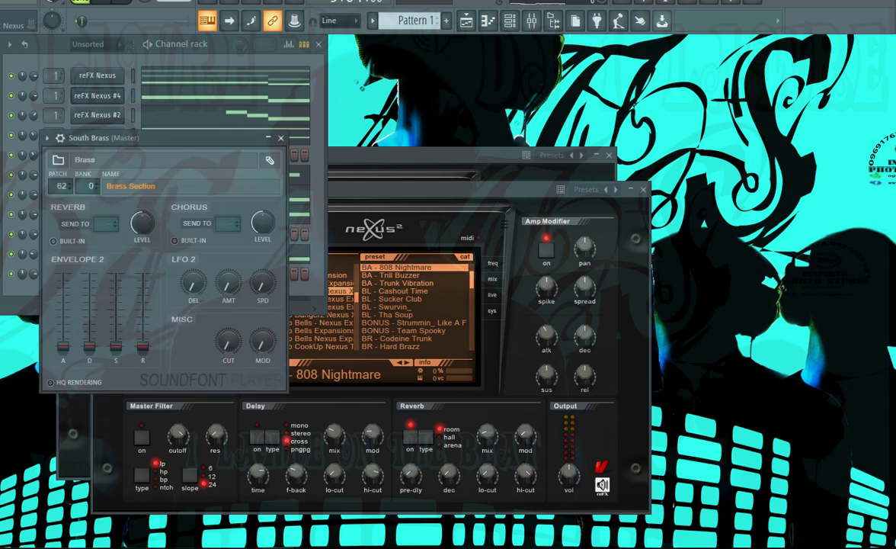
Step: Close the South Brass window, copy the reFX Nexus chords into the South Brass channel and open its piano roll
left_click(280, 138)
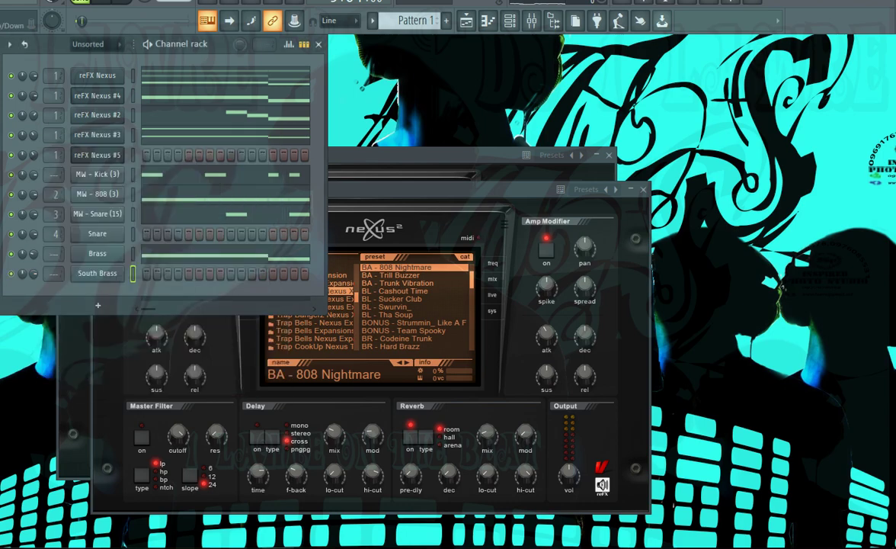
right_click(126, 69)
left_click(251, 89)
right_click(126, 268)
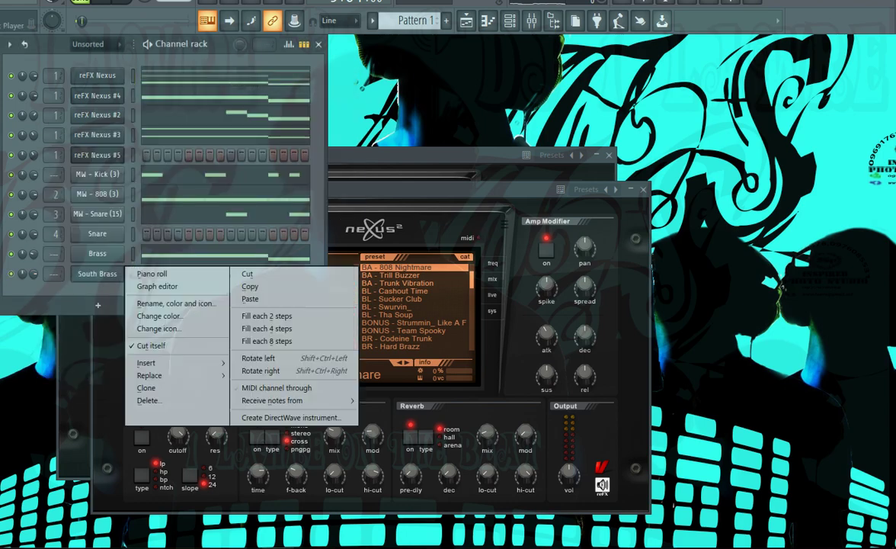
left_click(251, 299)
left_click(227, 275)
scroll(226, 274, "up", 5)
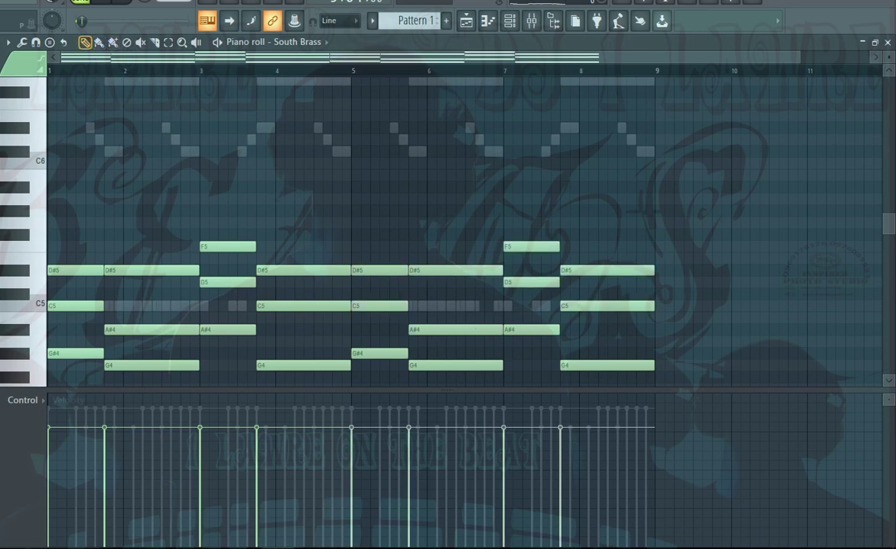
Step: Shorten all the South Brass chords into equally short stabs, including the ones that start out longer
key("ctrl+a")
left_click_drag(674, 306, 627, 305)
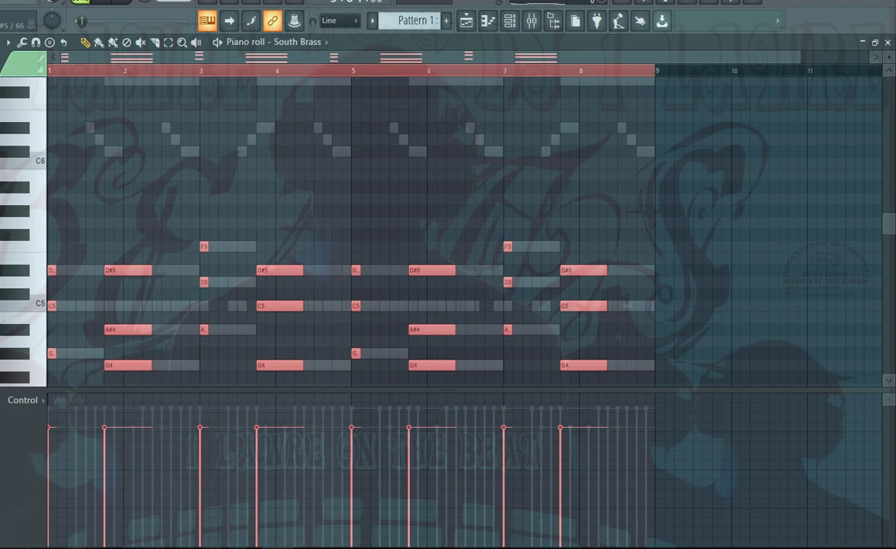
left_click_drag(557, 253, 581, 389)
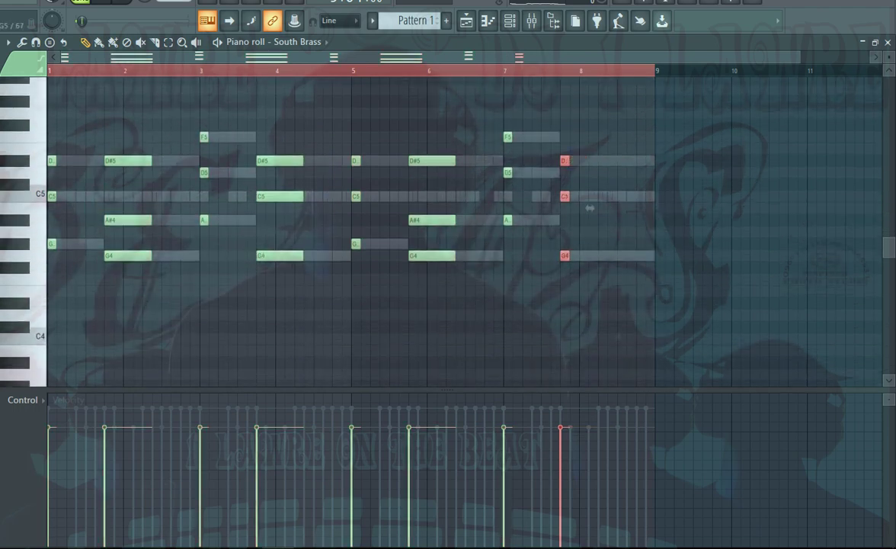
left_click_drag(362, 121, 419, 316)
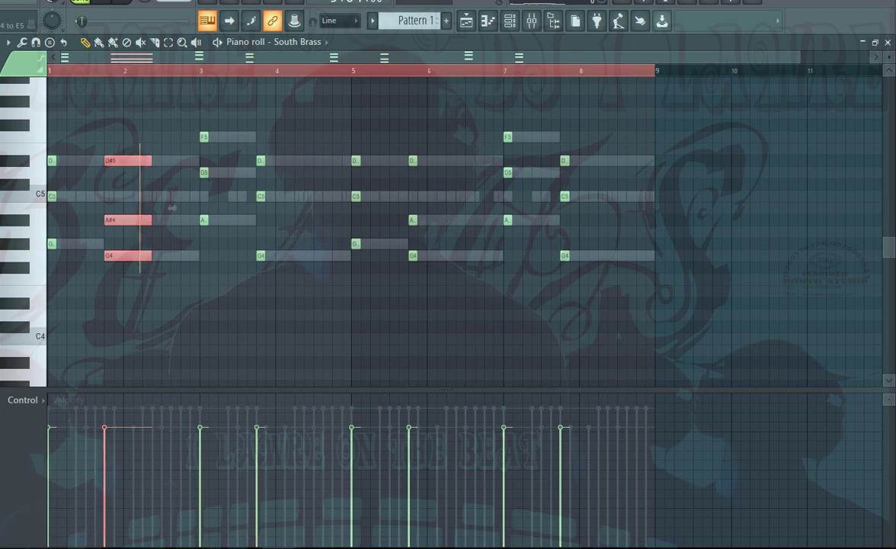
Step: Duplicate every South Brass stab one beat after the original and start playback to check the rhythm
key("ctrl+a")
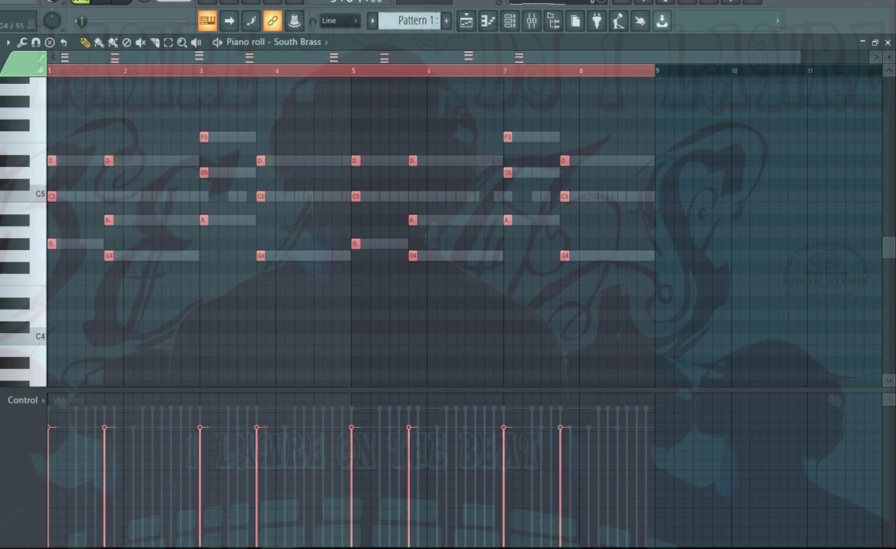
left_click_drag(109, 255, 128, 261)
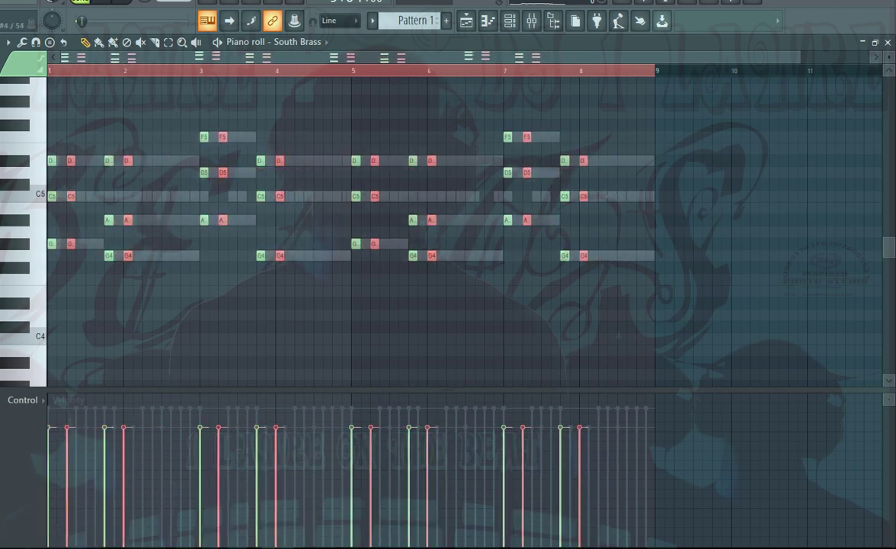
key("space")
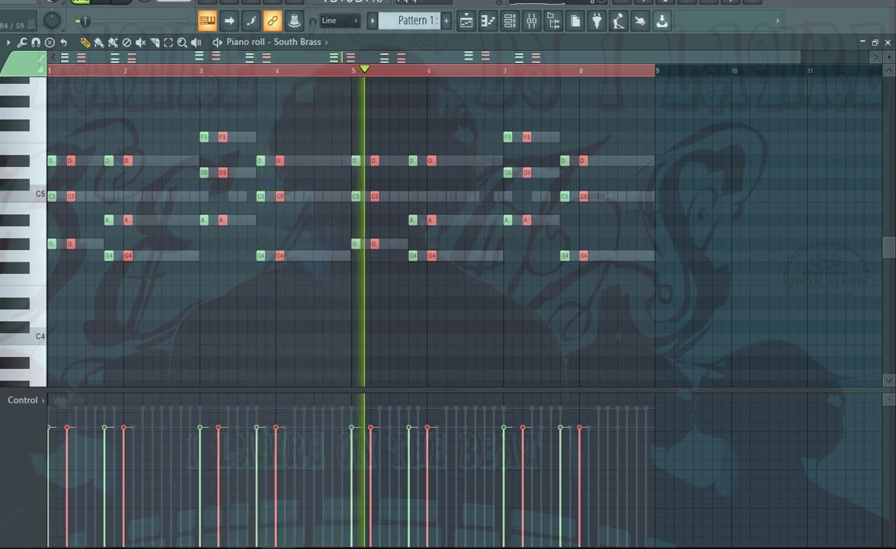
Step: Transpose all the South Brass stabs up two octaves and check them in playback
key("ctrl+a")
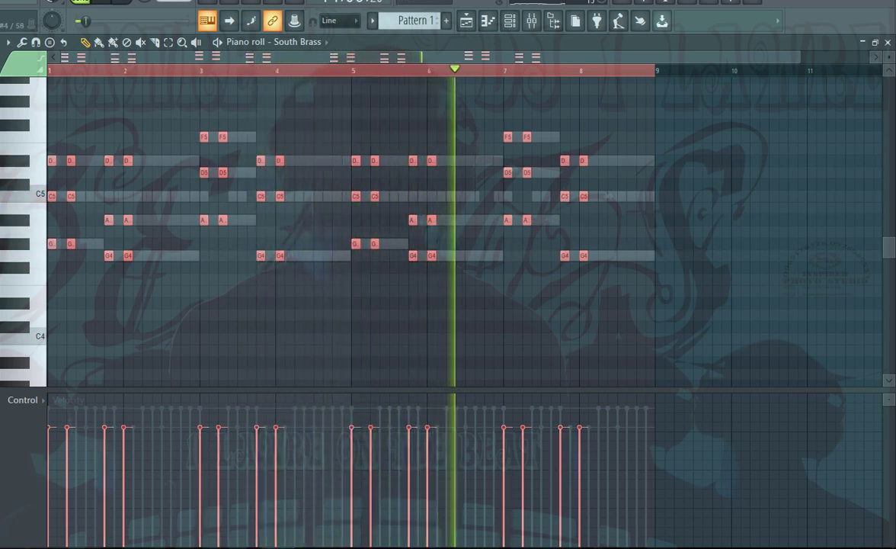
key("ctrl+Up")
key("ctrl+Up")
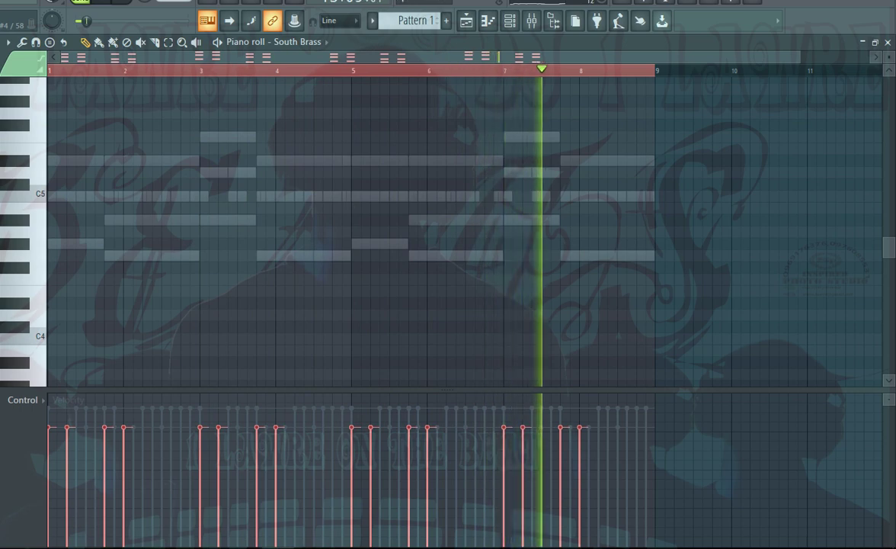
key("space")
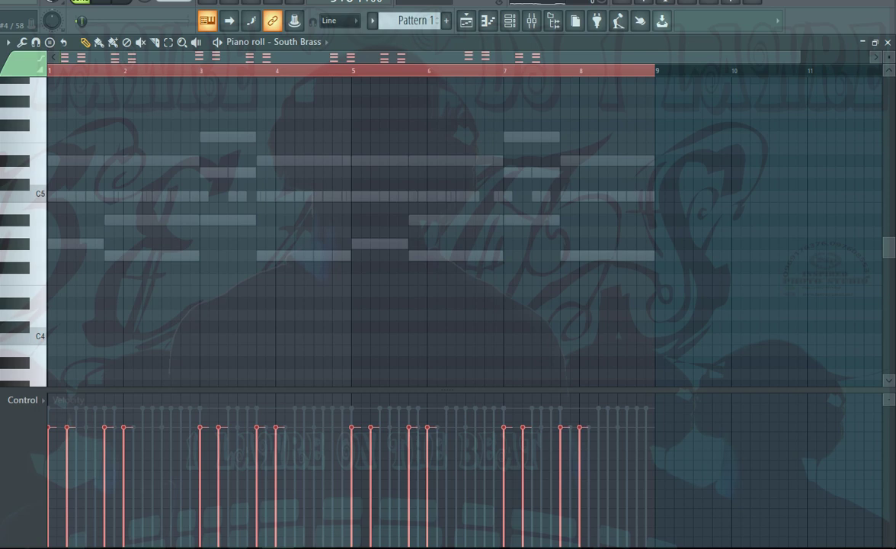
scroll(350, 228, "up", 5)
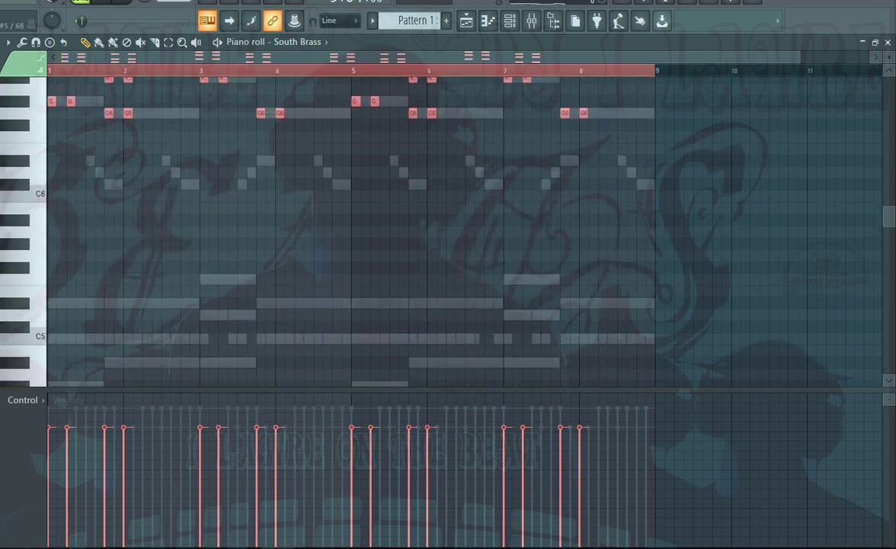
scroll(608, 160, "up", 4)
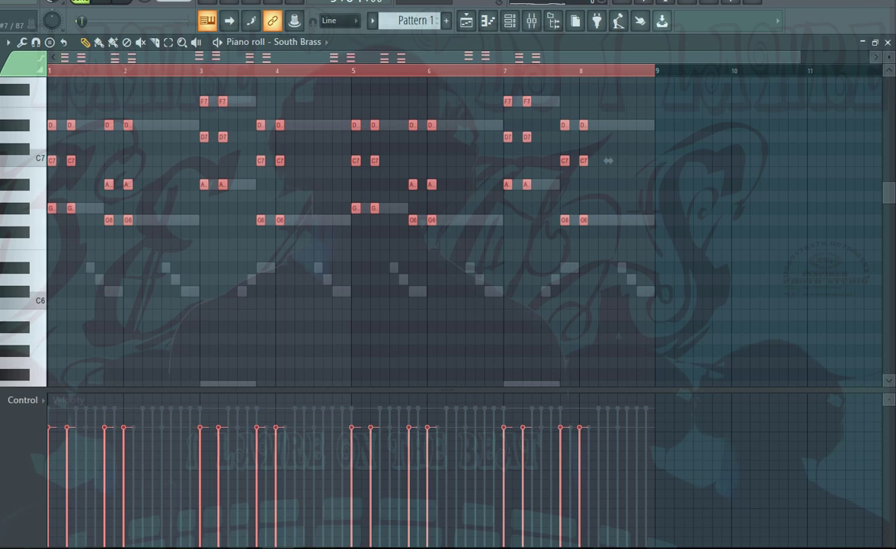
key("space")
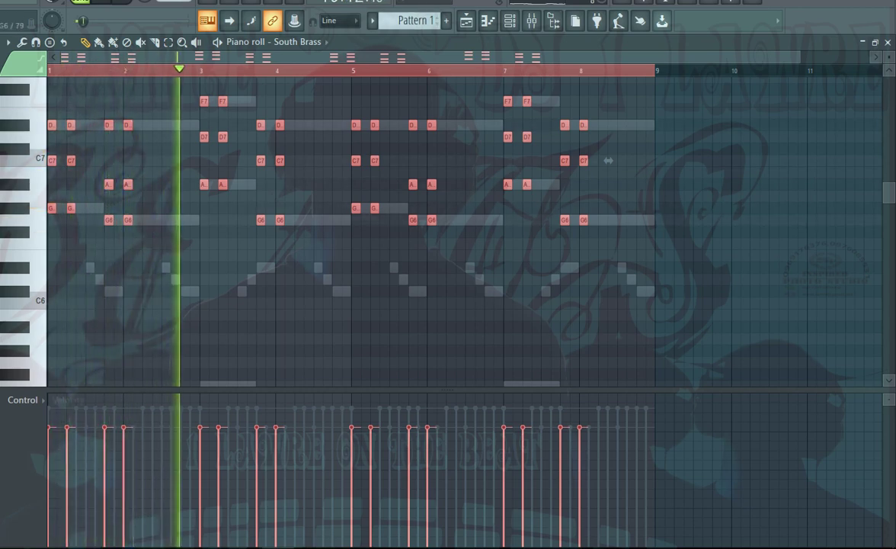
Step: Add a G6, C7 and D#7 chord in the middle of bar 4 and lengthen its three notes together
left_click(318, 219)
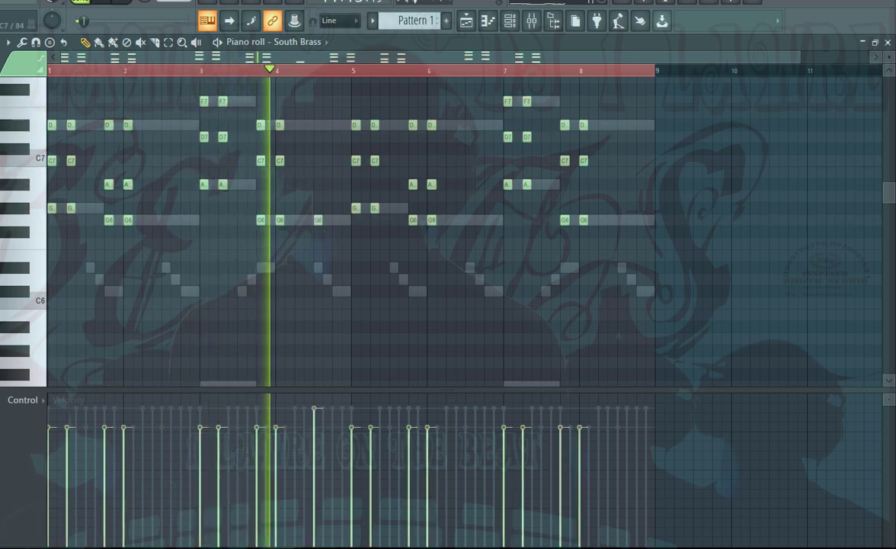
left_click(318, 161)
left_click(318, 125)
left_click_drag(313, 119, 327, 251)
left_click_drag(343, 173, 353, 174)
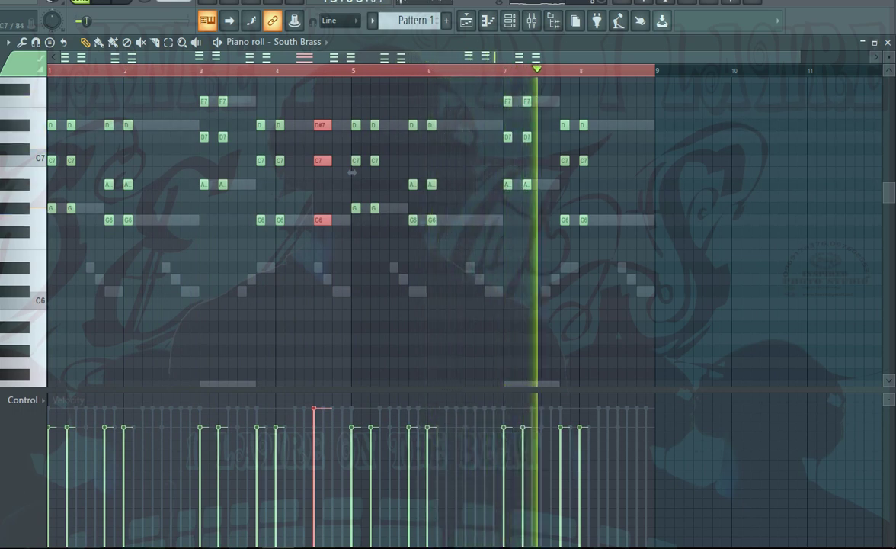
Step: Add D#7 in the middle of bar 8, C7 on that bar's last beat, and D#7 in the middle of bar 2
left_click(622, 125)
left_click(642, 161)
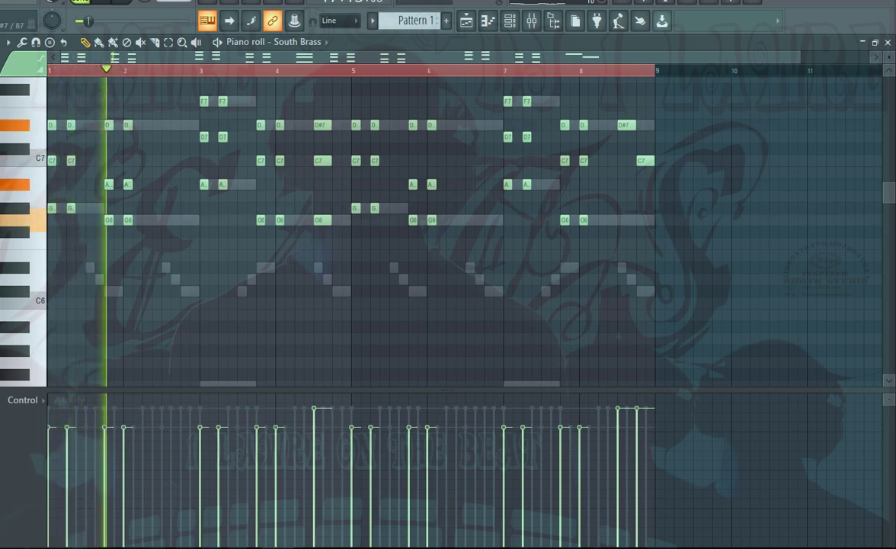
left_click(166, 125)
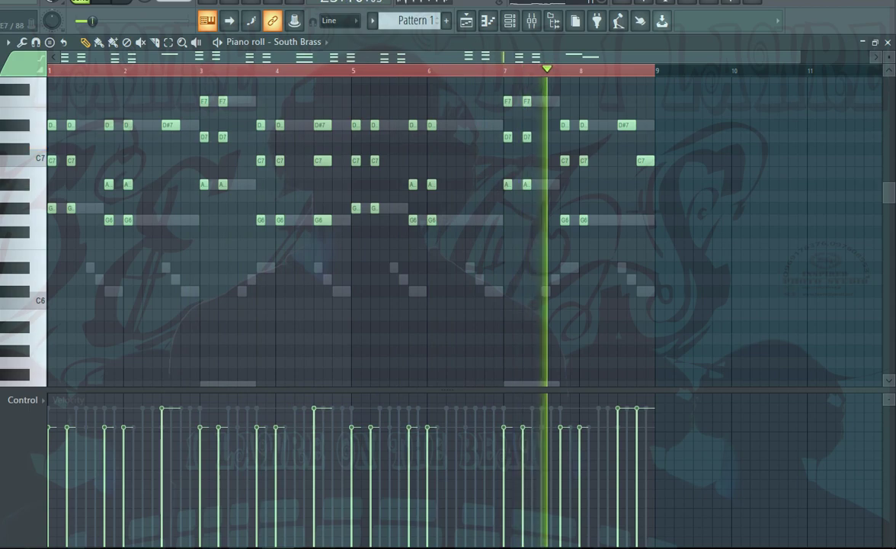
Step: Close the South Brass piano roll and delete the Snare channel from the rack
left_click(888, 42)
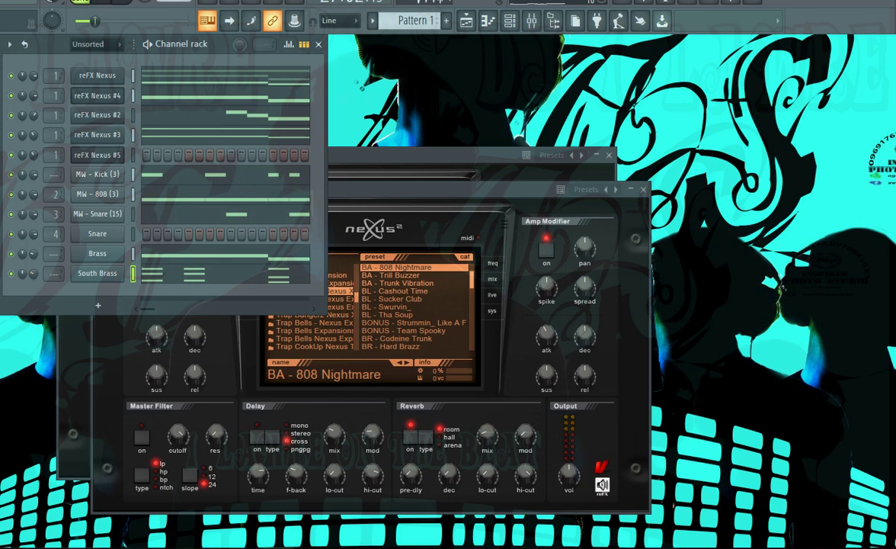
right_click(122, 247)
left_click(150, 373)
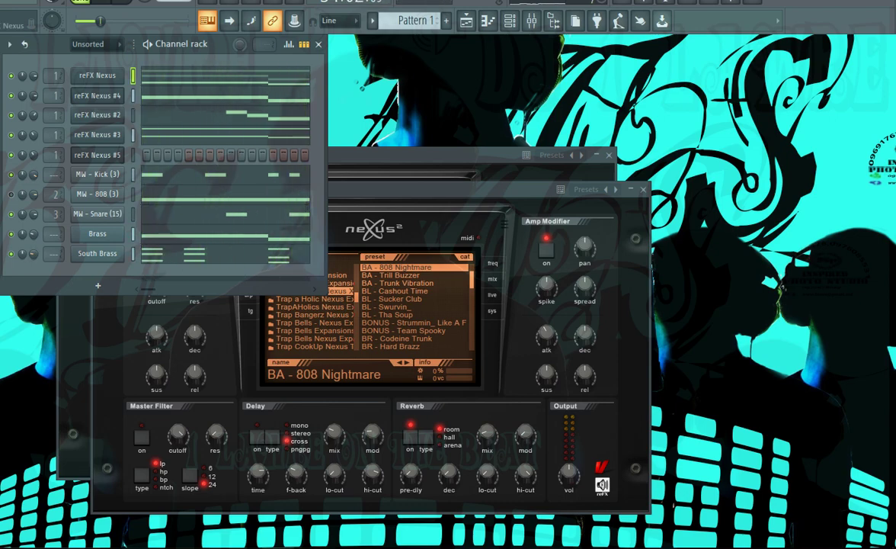
Step: Load the Collosal Piano preset from the Metro Boomin category into reFX Nexus #5
left_click(97, 156)
left_click(98, 155)
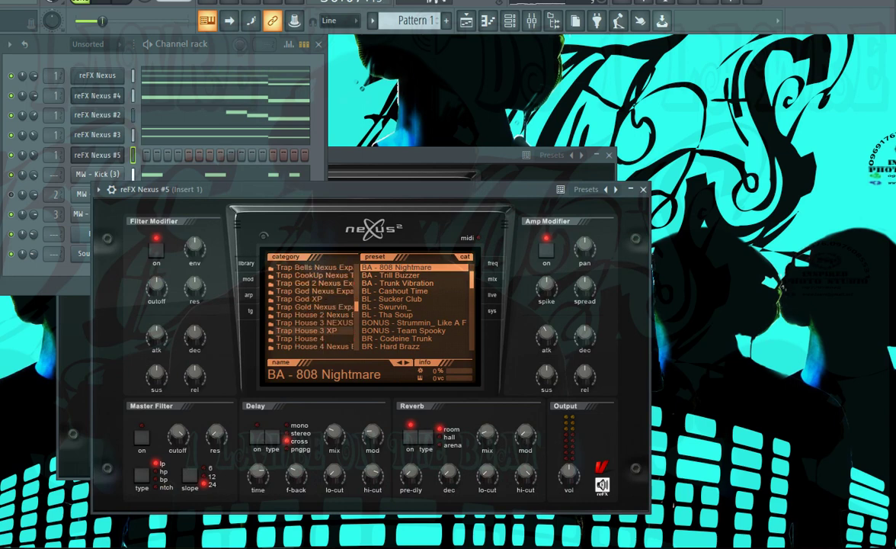
scroll(312, 306, "up", 2)
scroll(308, 314, "down", 4)
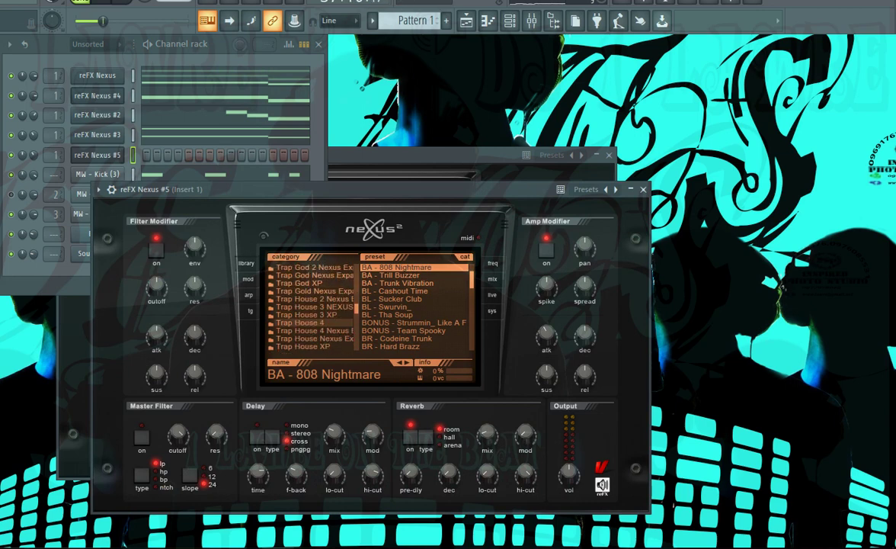
scroll(309, 328, "down", 3)
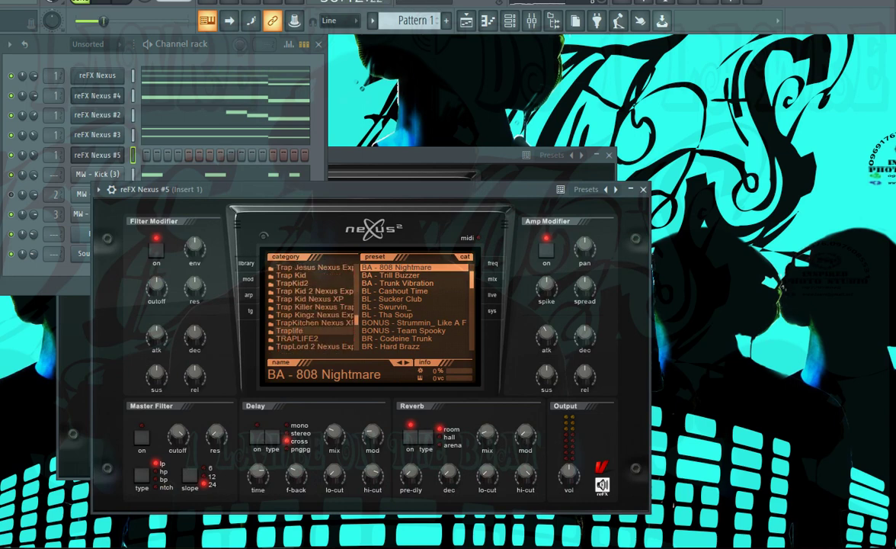
scroll(309, 330, "up", 8)
scroll(309, 320, "up", 3)
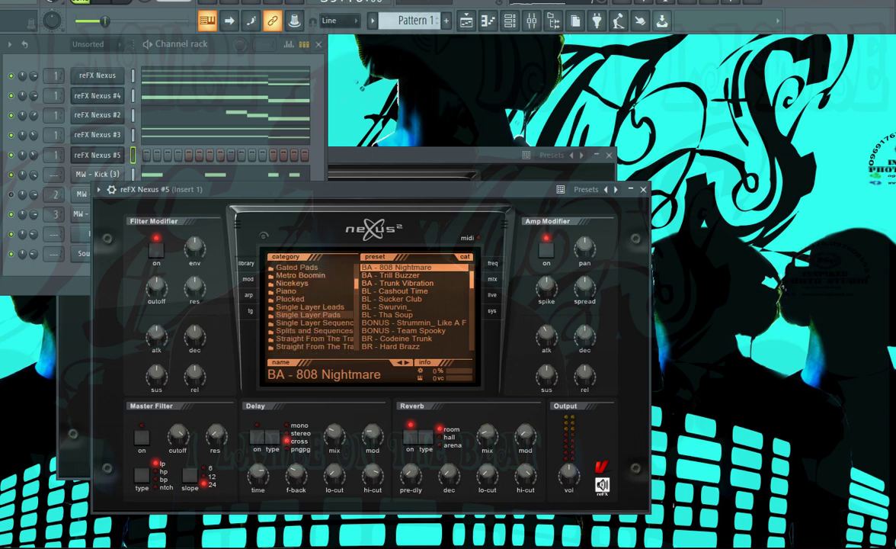
left_click(301, 268)
left_click(302, 275)
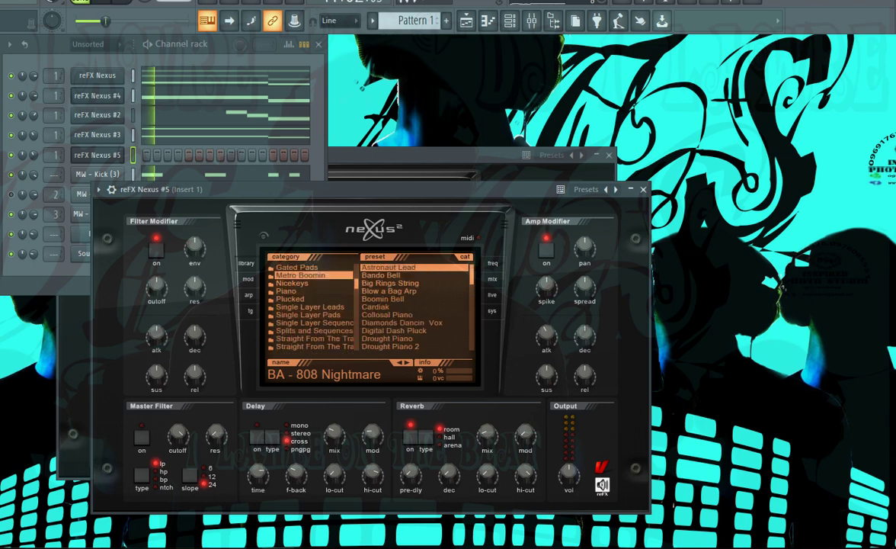
left_click(389, 314)
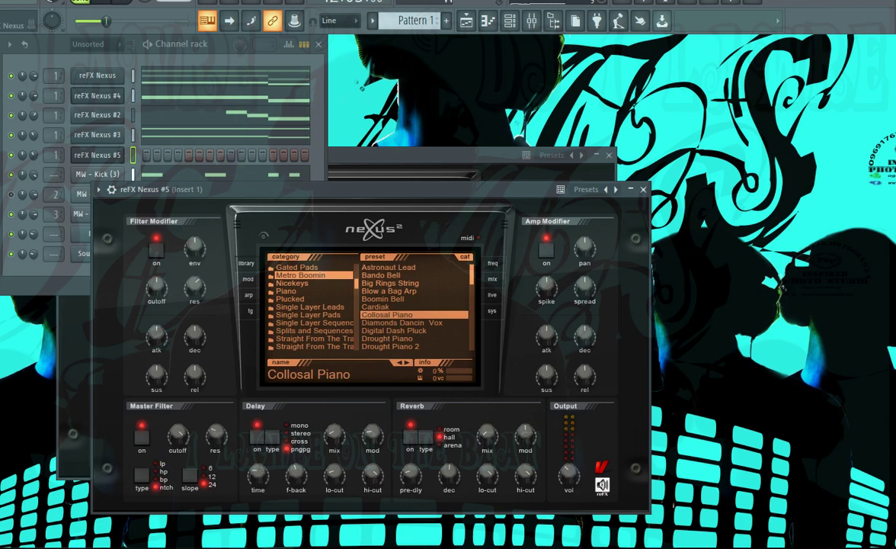
Step: Copy the reFX Nexus chords into the reFX Nexus #5 channel and open its piano roll
right_click(122, 75)
left_click(251, 88)
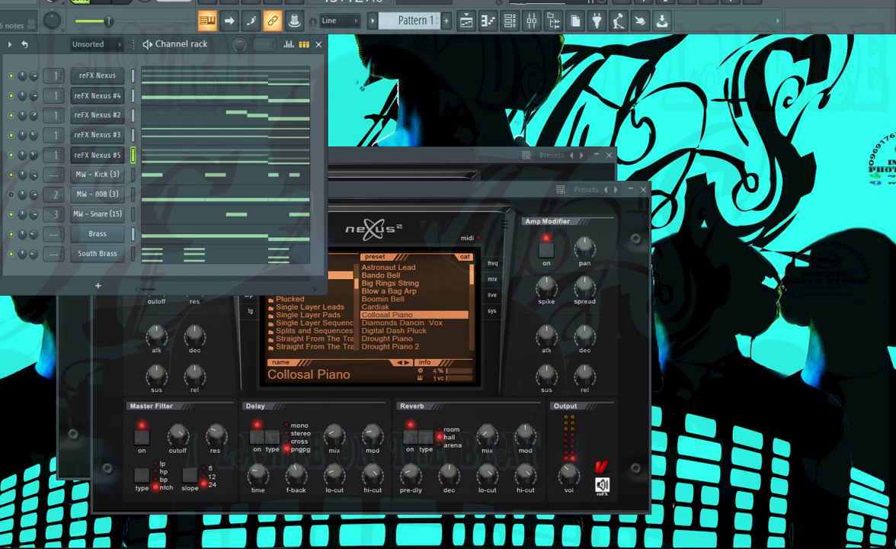
left_click(226, 155)
scroll(229, 157, "down", 4)
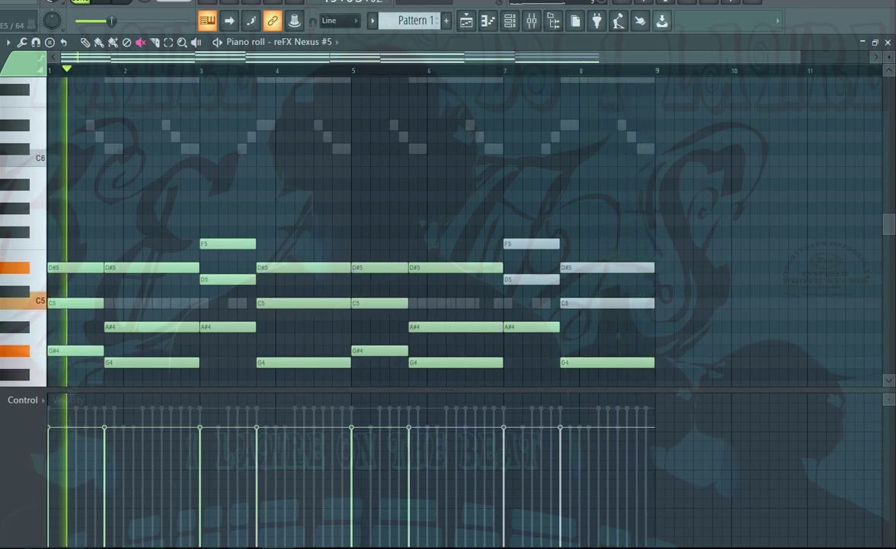
scroll(350, 229, "down", 4)
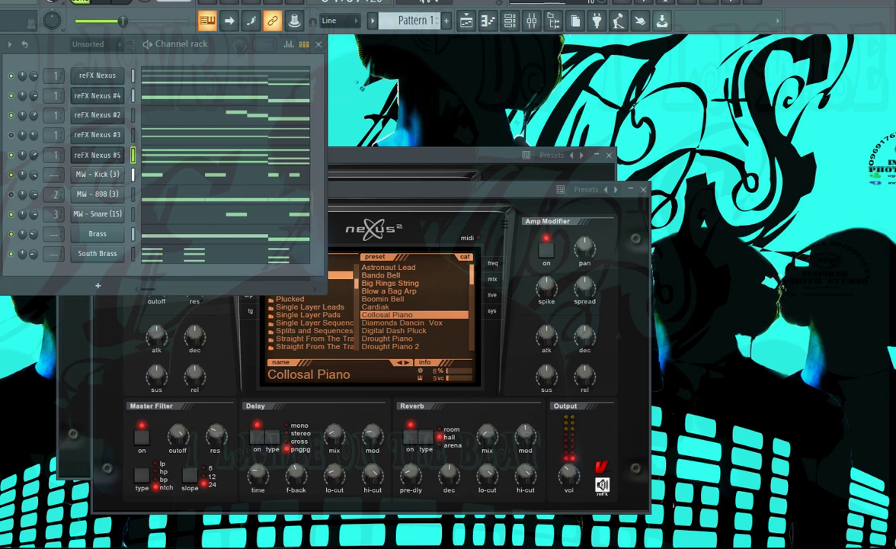
Step: Add the MW - Hi-Hat (3) sample as a new channel in the rack and fill it every 2 steps
left_click_drag(1, 290, 95, 269)
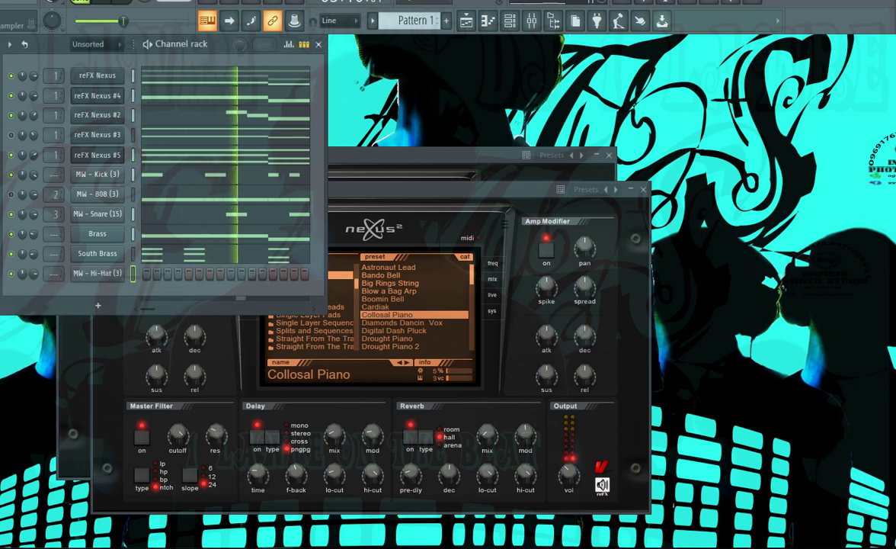
right_click(99, 274)
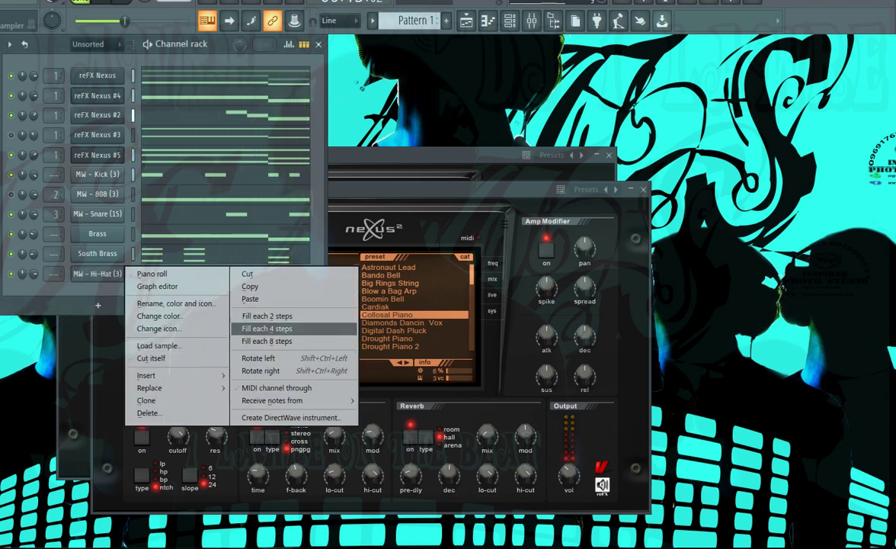
left_click(267, 316)
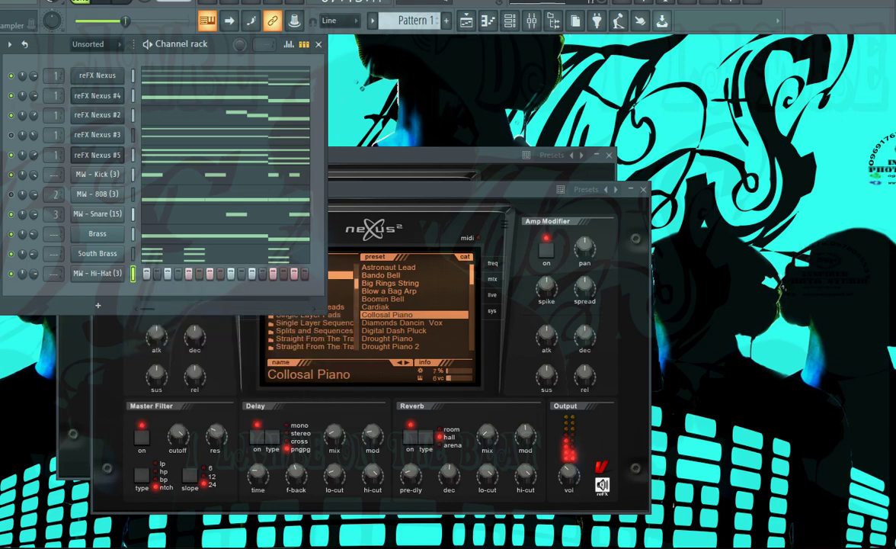
Step: Open the MW - Hi-Hat (3) piano roll and add extra C5 notes in the last beat of bars 1, 2 and 3
right_click(99, 274)
left_click(154, 273)
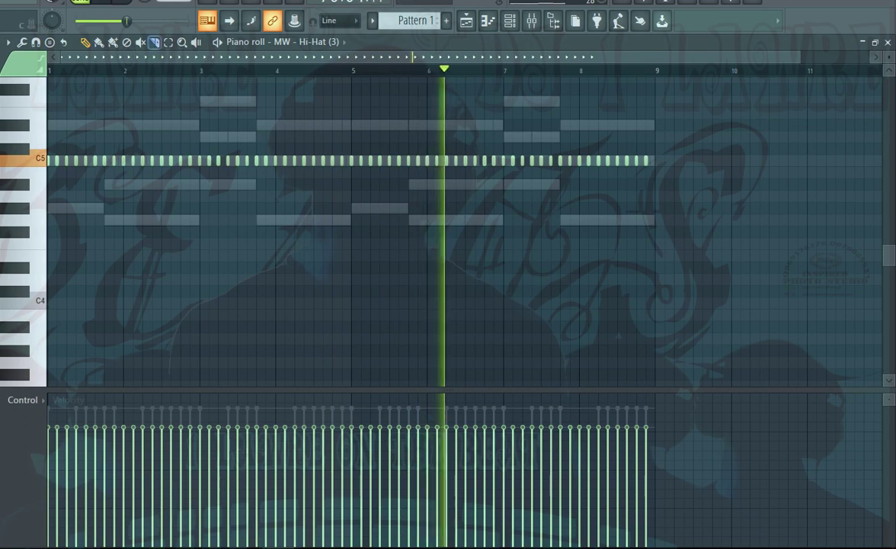
scroll(53, 196, "up", 3)
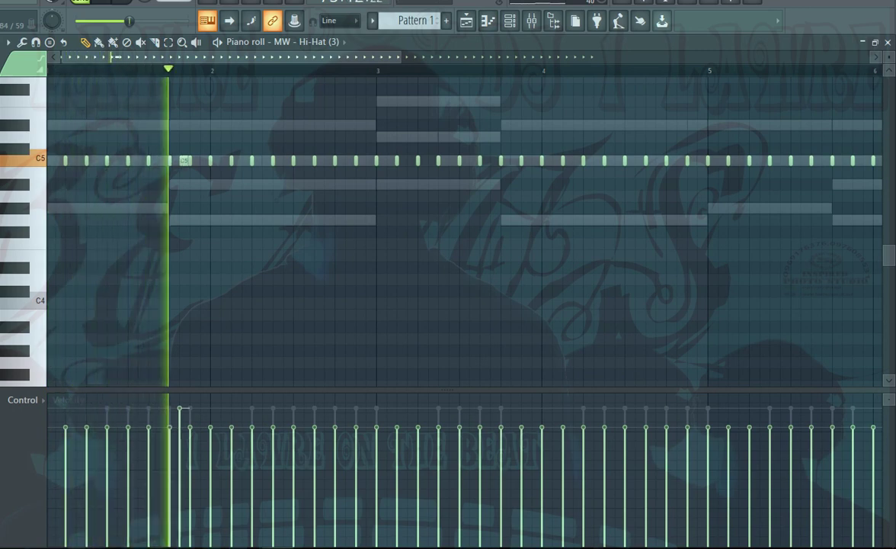
left_click(350, 161)
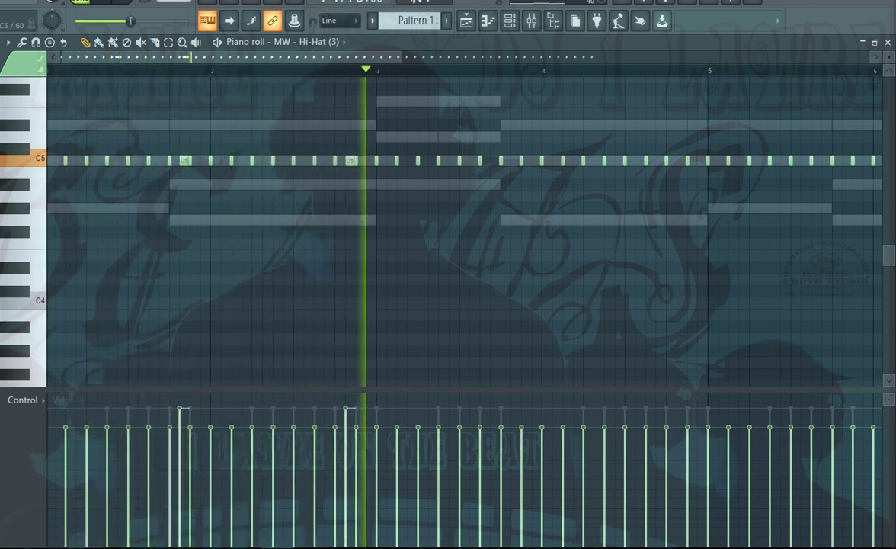
left_click(537, 161)
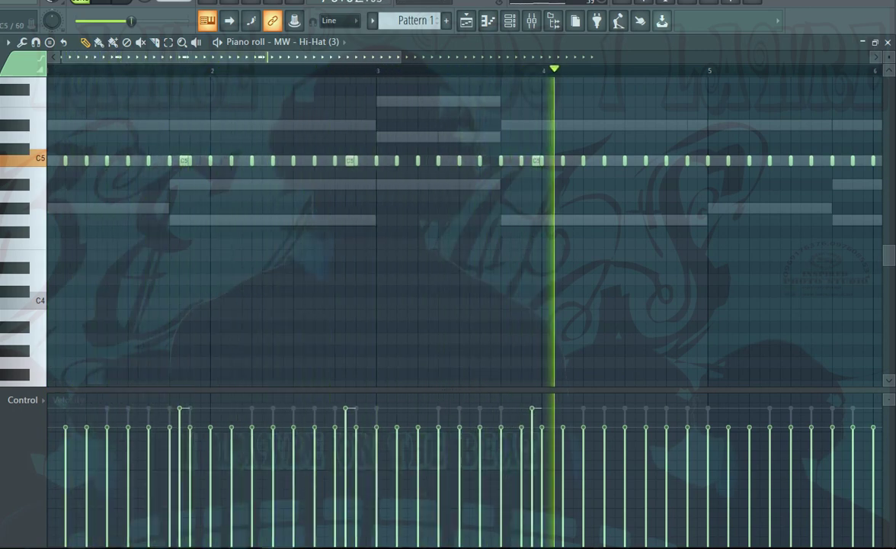
left_click_drag(537, 161, 526, 161)
left_click(515, 161)
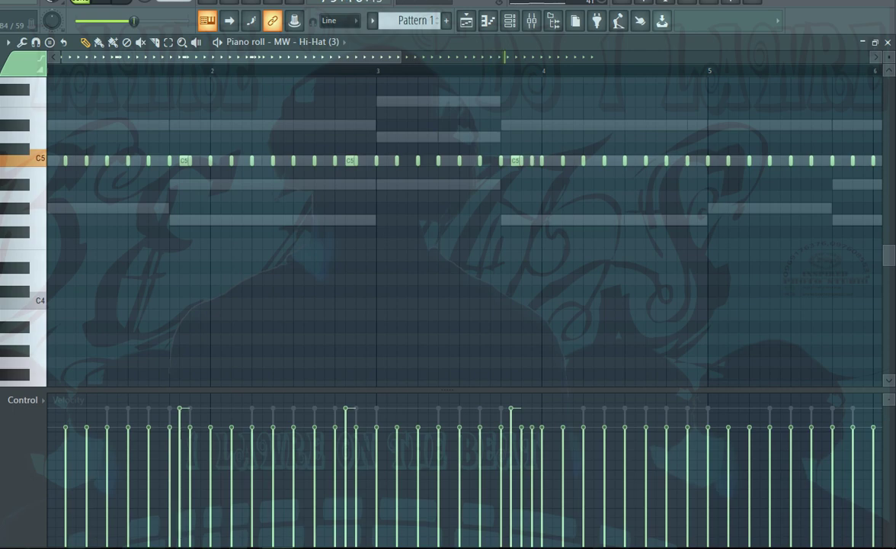
Step: Add extra C5 hi-hat notes as short rolls in bars 4, 5, 6 and 8, and close the piano roll
scroll(518, 187, "down", 3)
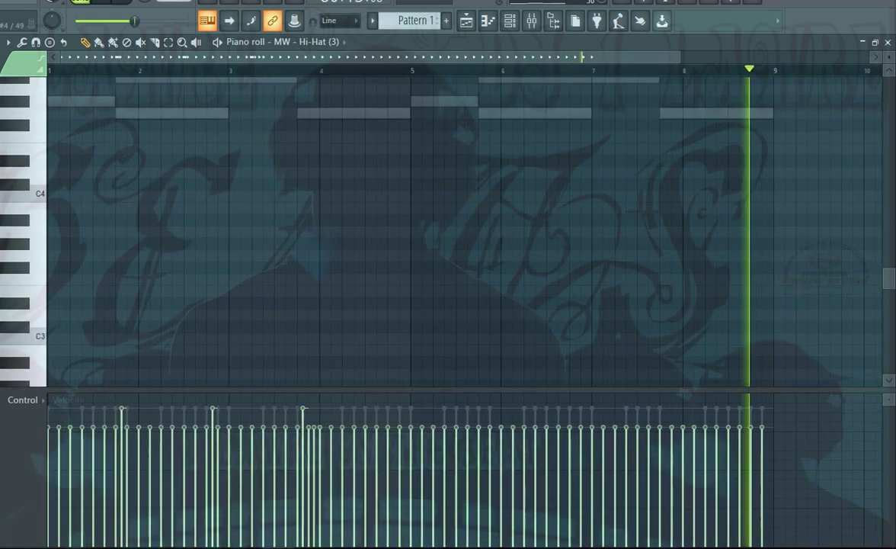
scroll(518, 186, "up", 5)
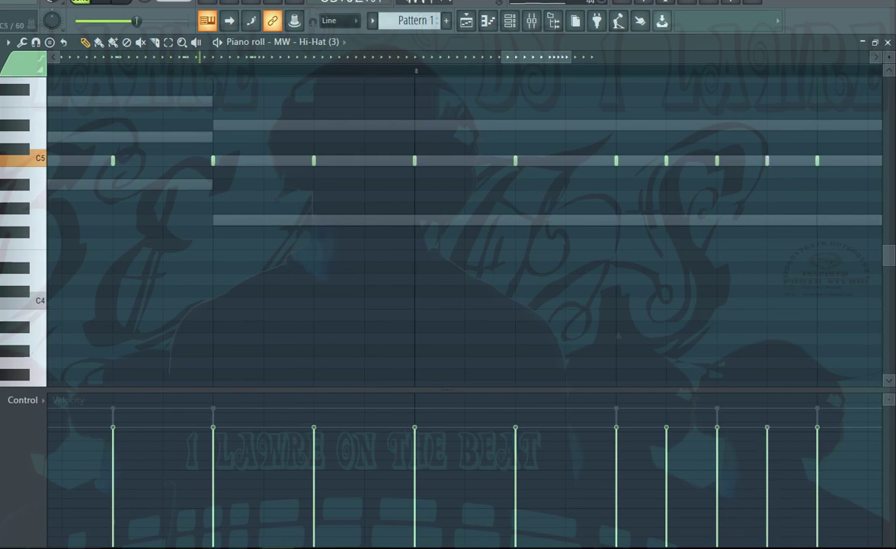
scroll(519, 186, "down", 5)
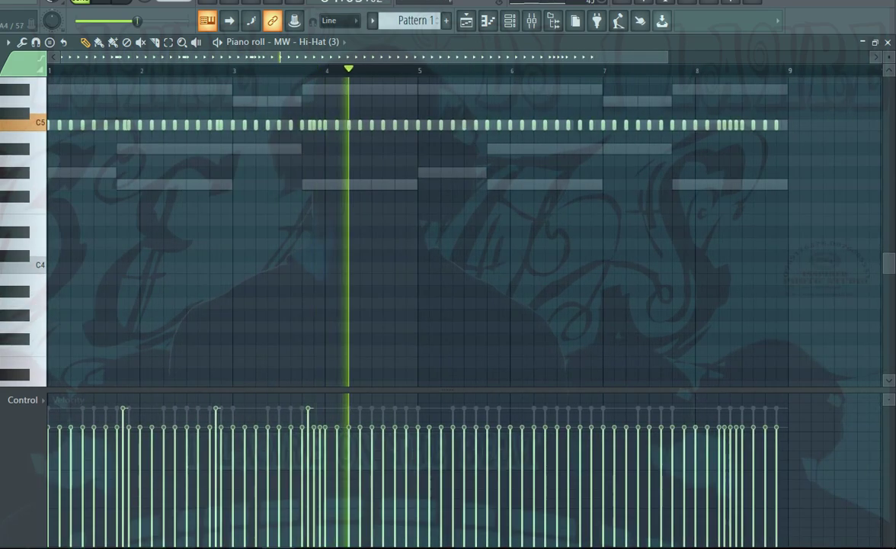
scroll(395, 186, "up", 3)
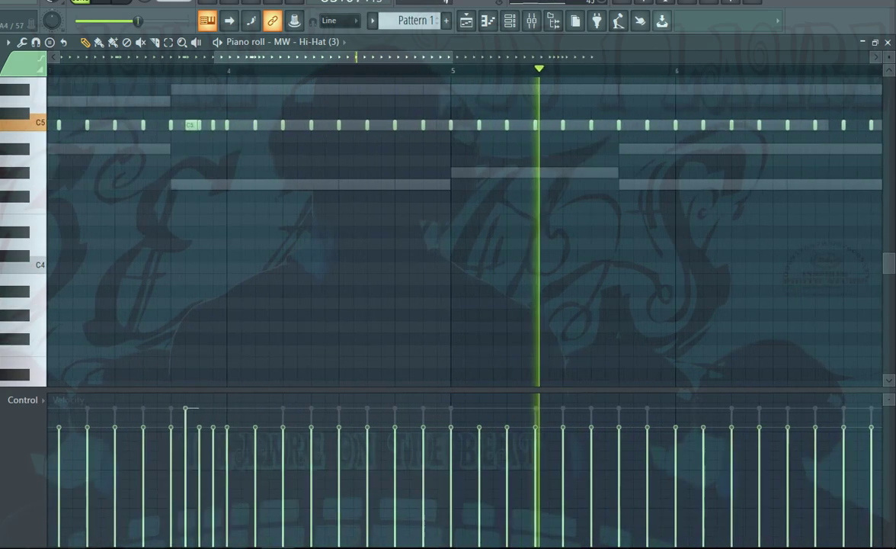
scroll(465, 229, "up", 2)
scroll(465, 228, "down", 5)
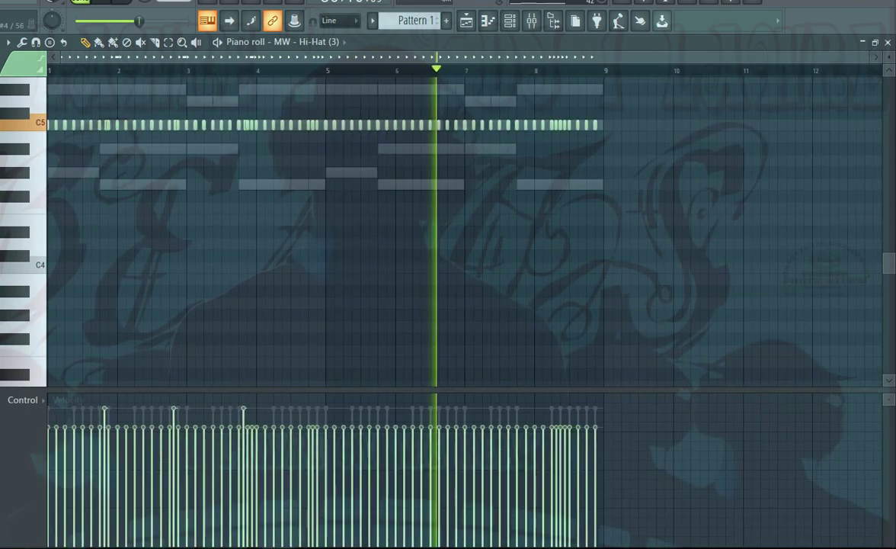
scroll(465, 229, "up", 3)
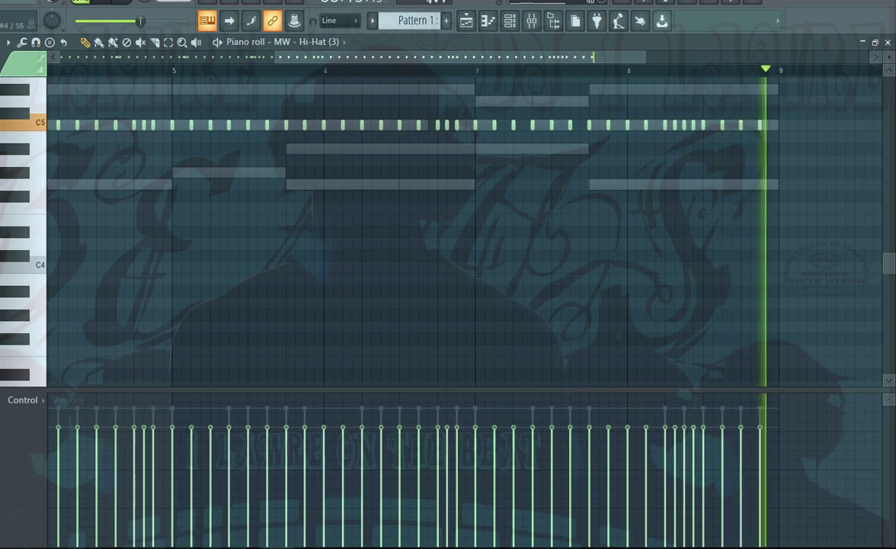
scroll(465, 231, "down", 3)
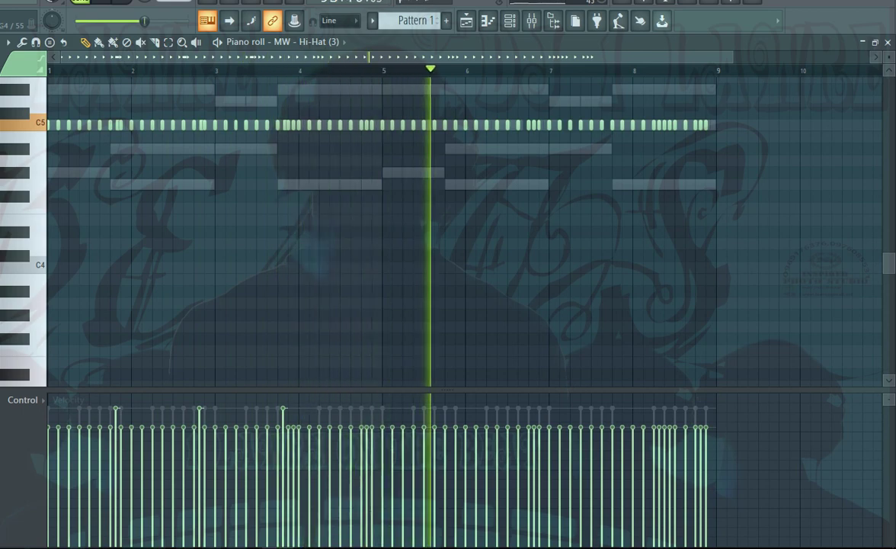
scroll(447, 228, "up", 3)
scroll(447, 229, "down", 2)
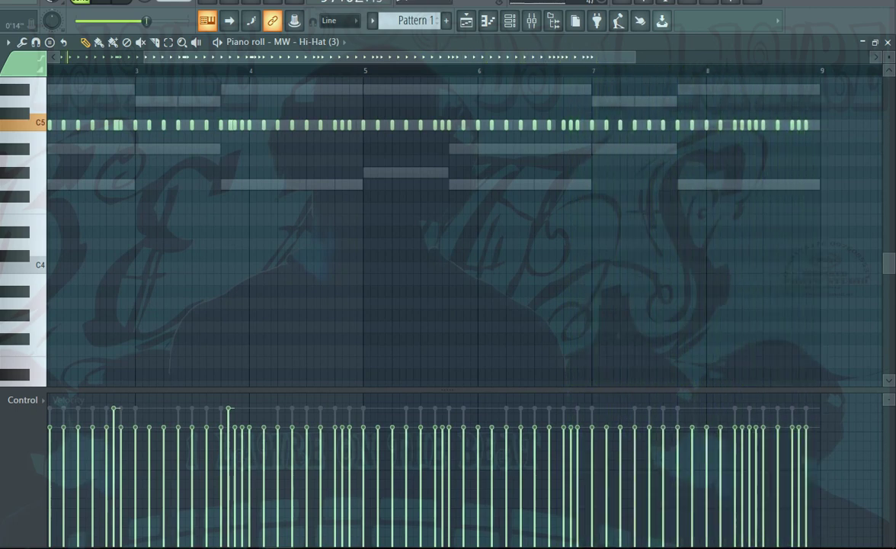
left_click(888, 42)
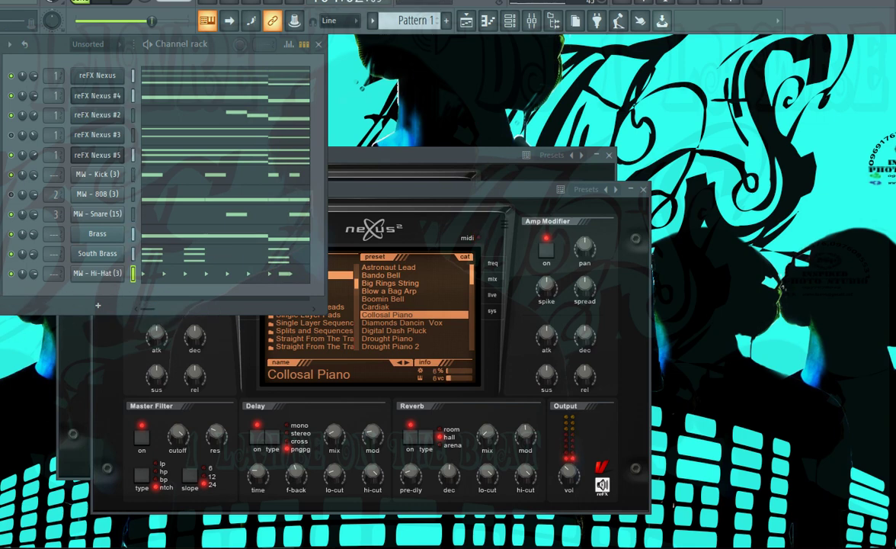
Step: Add the MW - Chant (8) sample as a new channel below the hi-hat and open its piano roll
left_click_drag(81, 338, 89, 308)
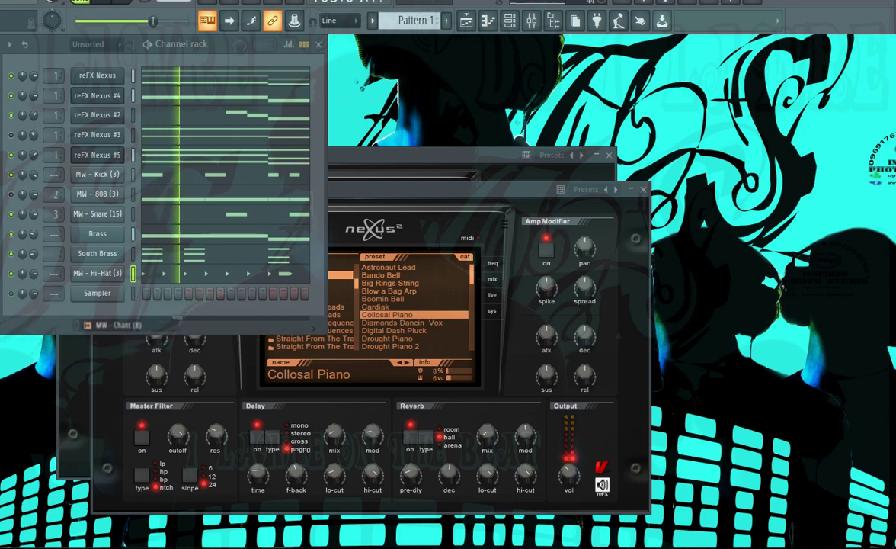
right_click(121, 290)
left_click(149, 294)
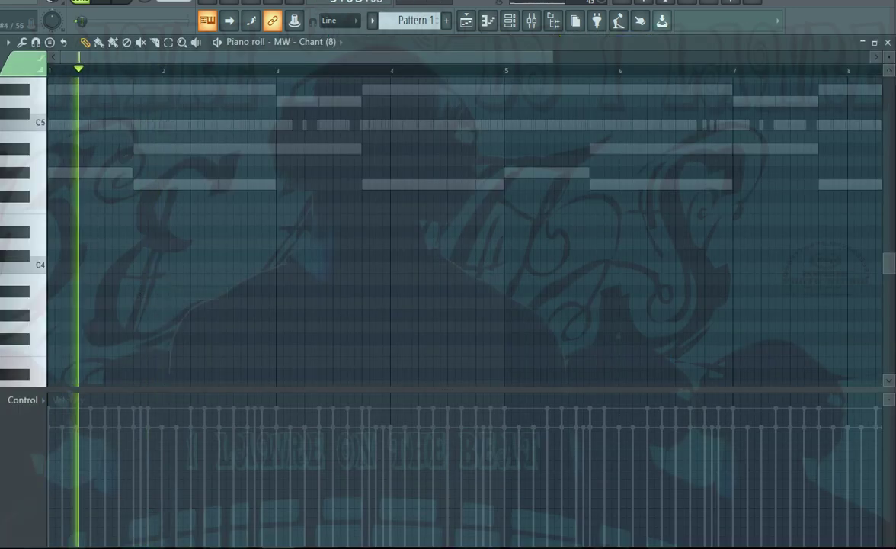
Step: Place a half-bar C5 chant note in the second half of each of bars 1 to 8, and close the piano roll
left_click_drag(106, 172, 160, 124)
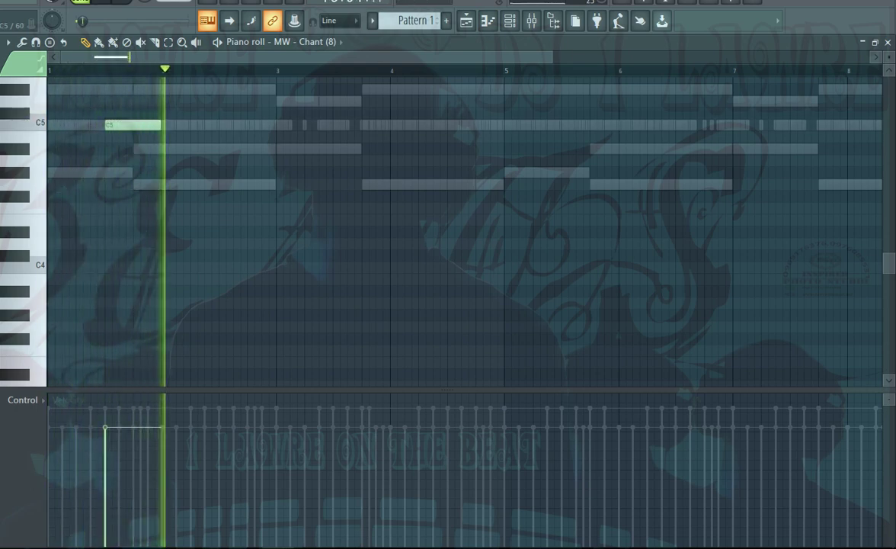
left_click(223, 125)
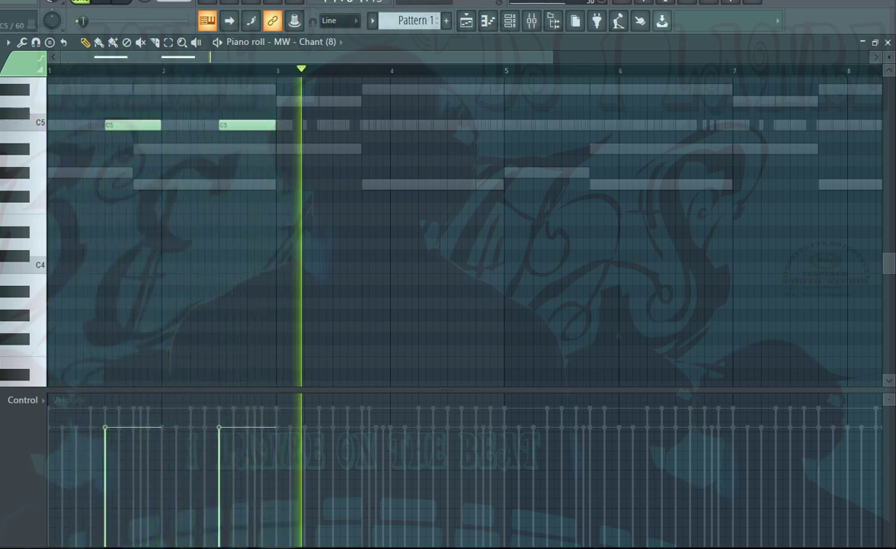
scroll(228, 124, "down", 1)
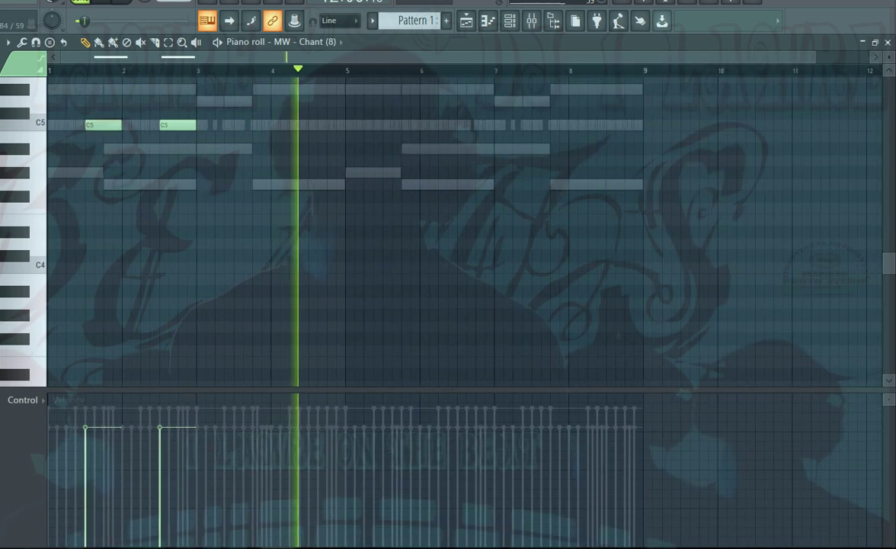
left_click(238, 124)
left_click(304, 124)
left_click_drag(305, 124, 314, 124)
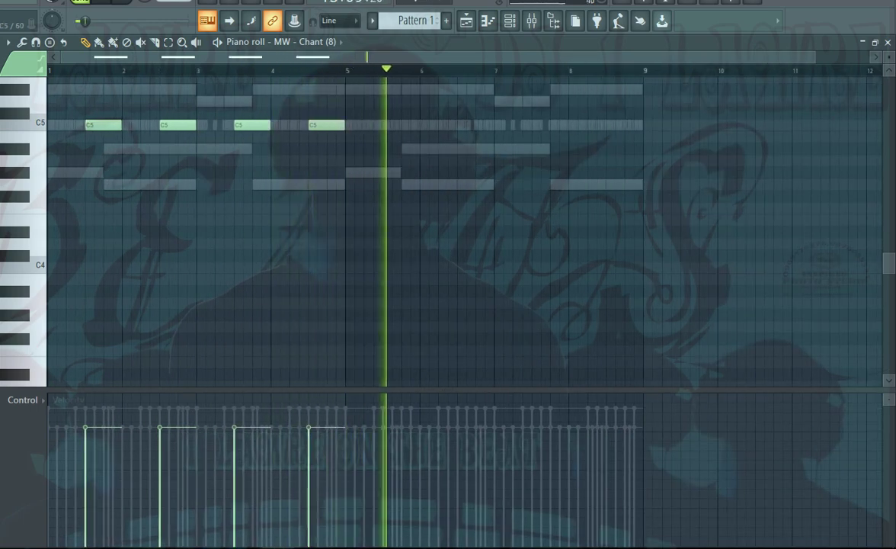
left_click(386, 124)
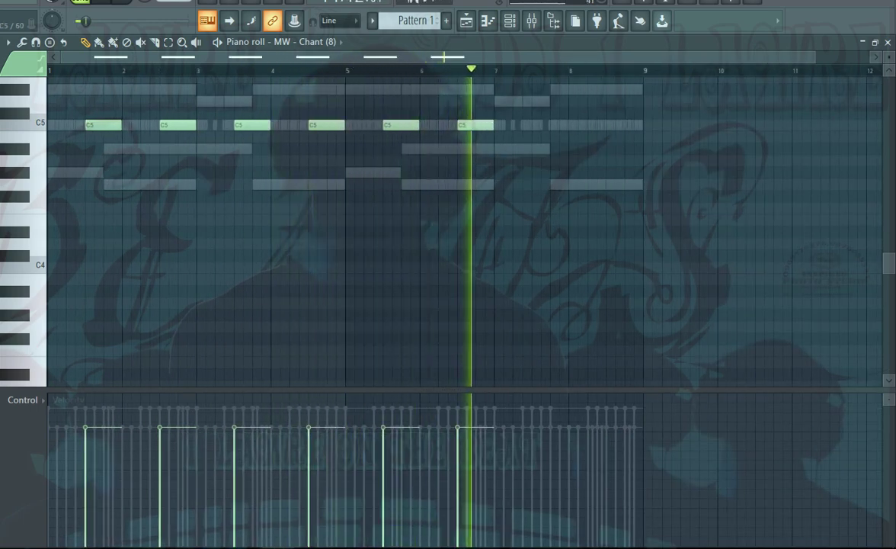
left_click(461, 124)
left_click(536, 124)
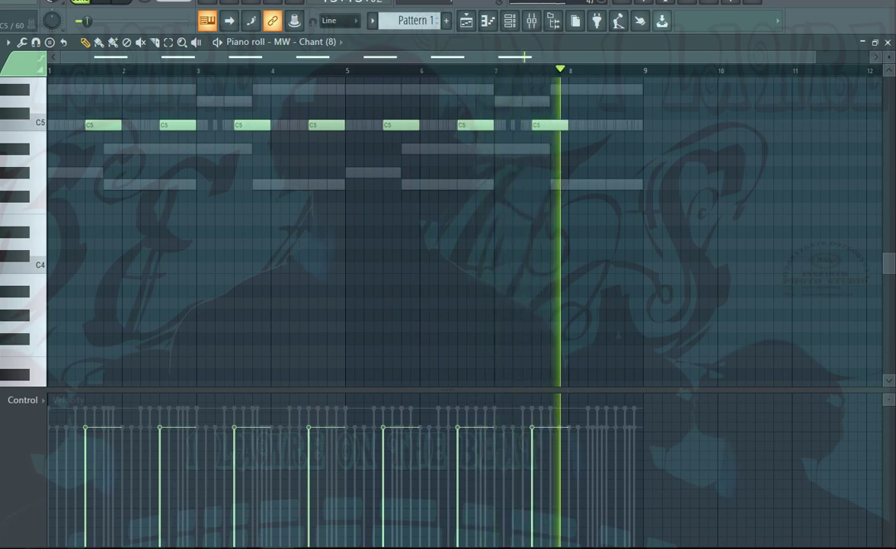
left_click(610, 124)
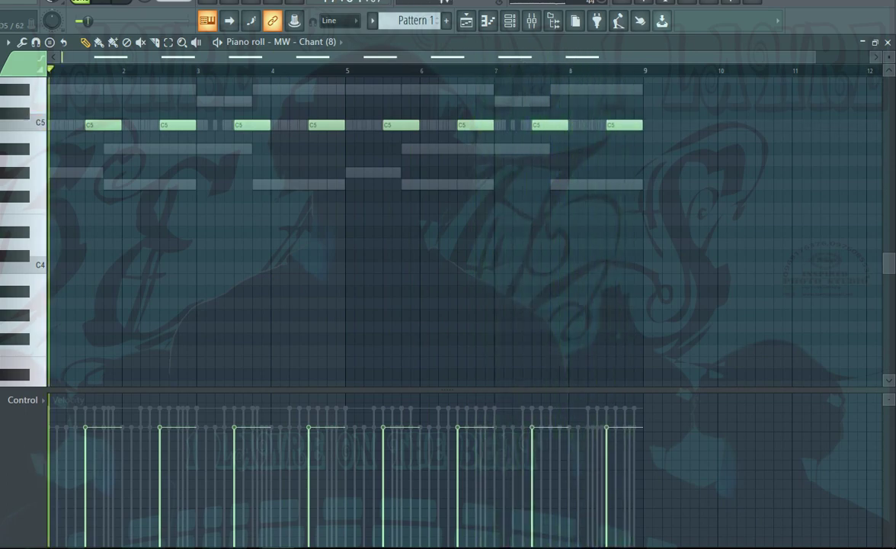
left_click(888, 43)
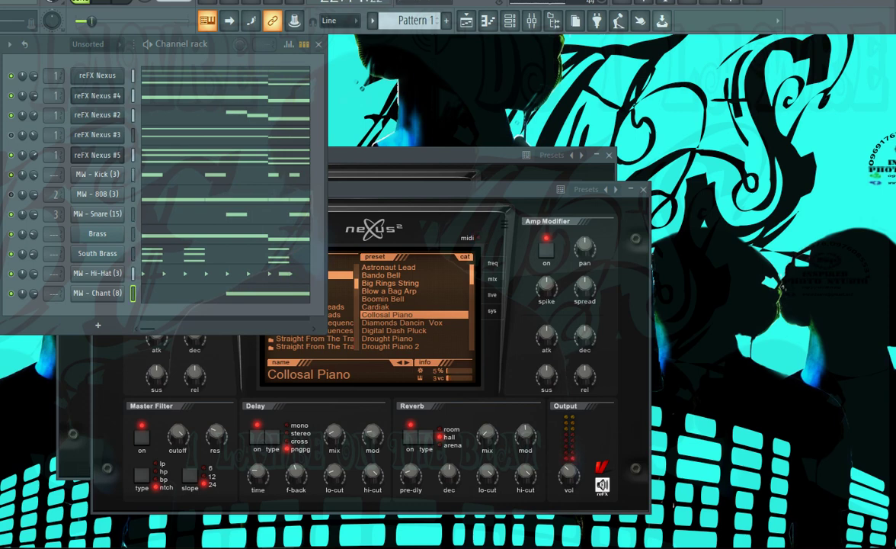
Step: Add the MW - Clap (4) sample as a channel below MW - Snare (15) and copy the snare's notes into it
left_click_drag(2, 243, 65, 234)
right_click(99, 214)
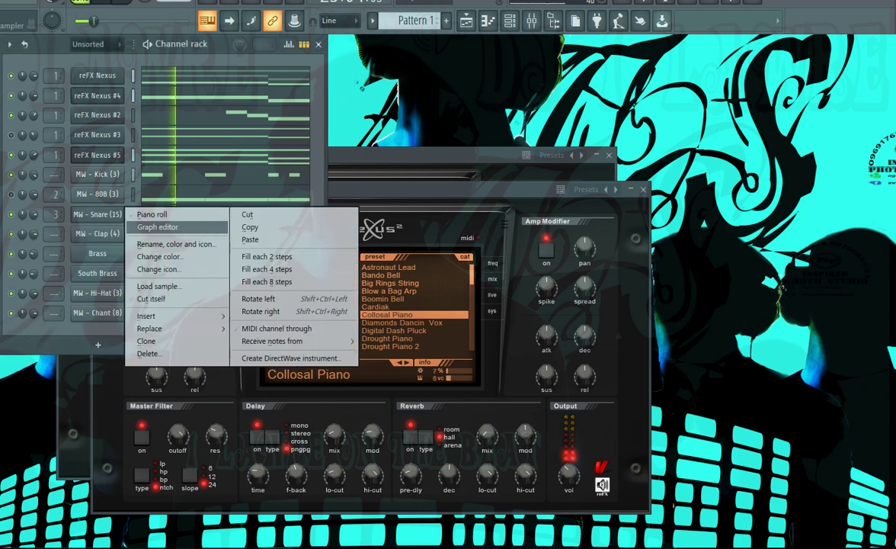
left_click(250, 227)
left_click(132, 234)
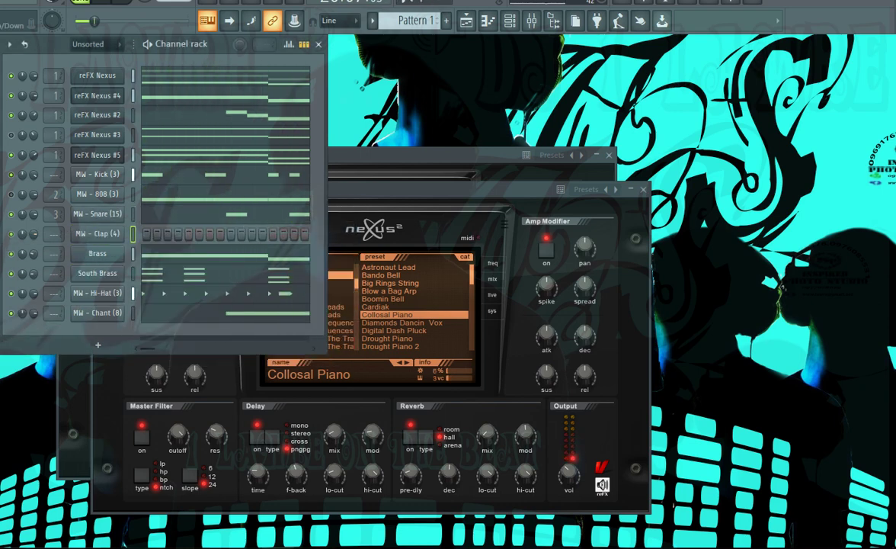
key("ctrl+v")
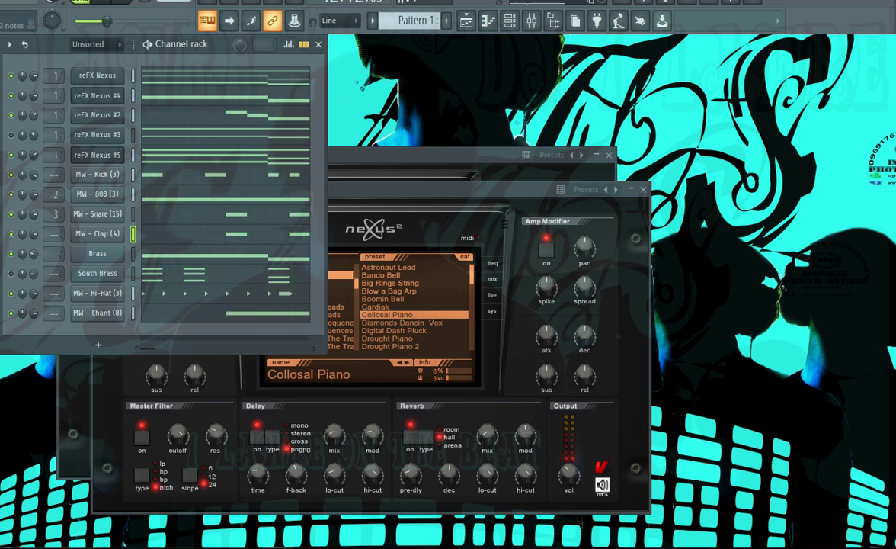
Step: Close both open Nexus plugin windows and open the MW - 808 (3) piano roll
left_click(643, 190)
left_click(608, 154)
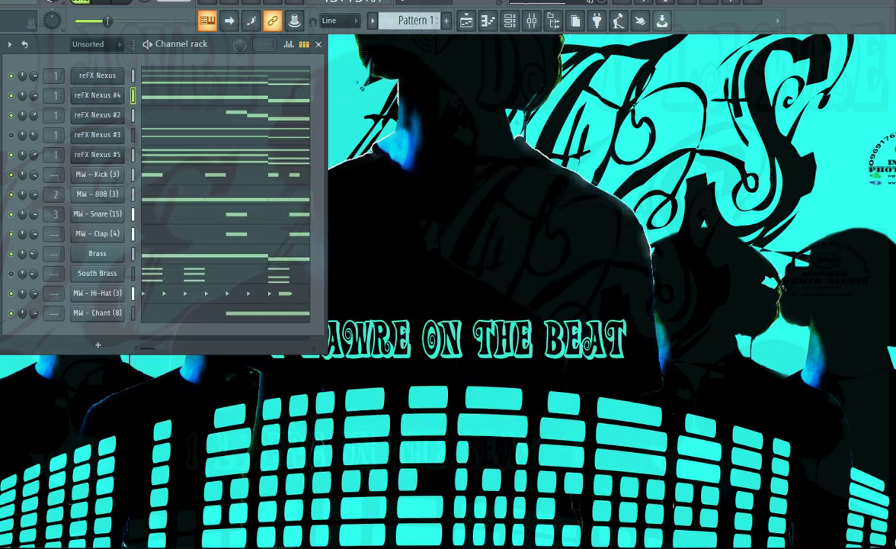
left_click(214, 195)
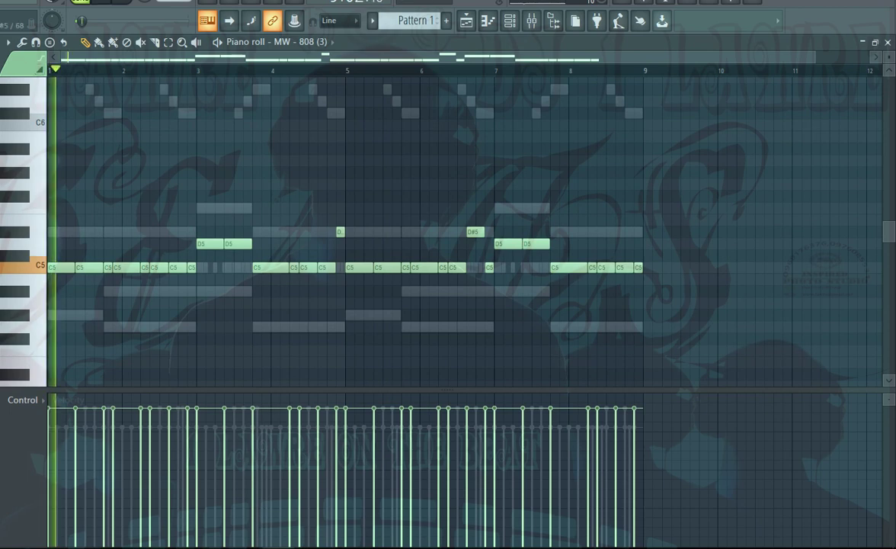
Step: Add a short D#5 note to the 808 part just after bar 2 begins and play the pattern
left_click(117, 231)
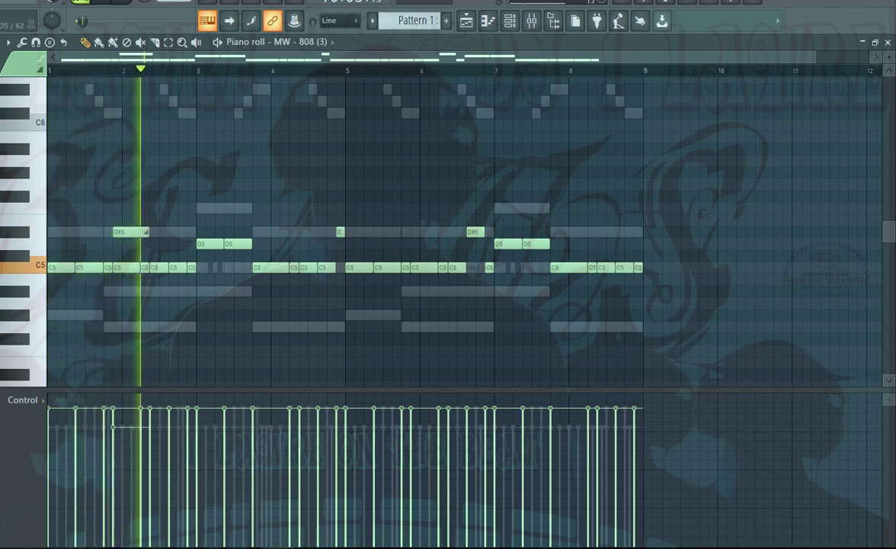
mouse_move(146, 232)
left_mouse_down()
mouse_move(117, 232)
mouse_move(136, 231)
left_mouse_up()
key("space")
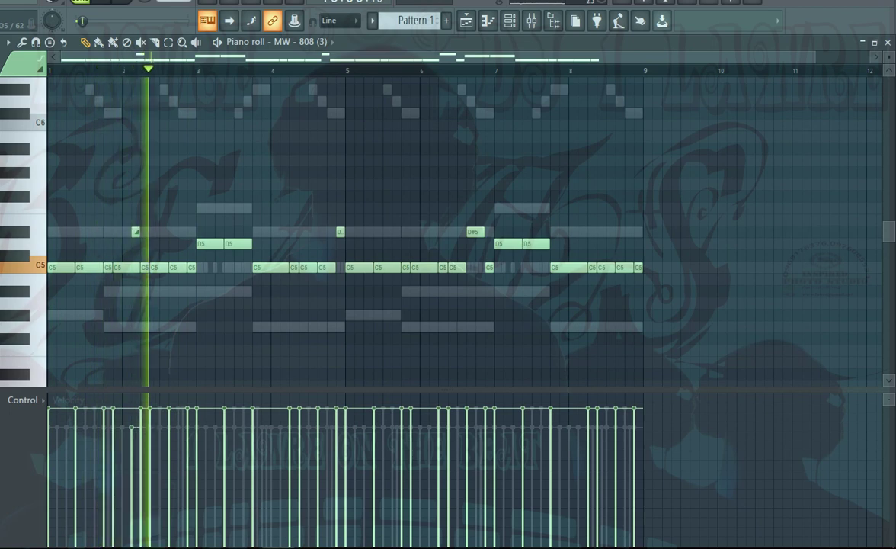
key("space")
key("space")
Step: Transpose all the 808 notes up one octave and play the pattern
key("ctrl+a")
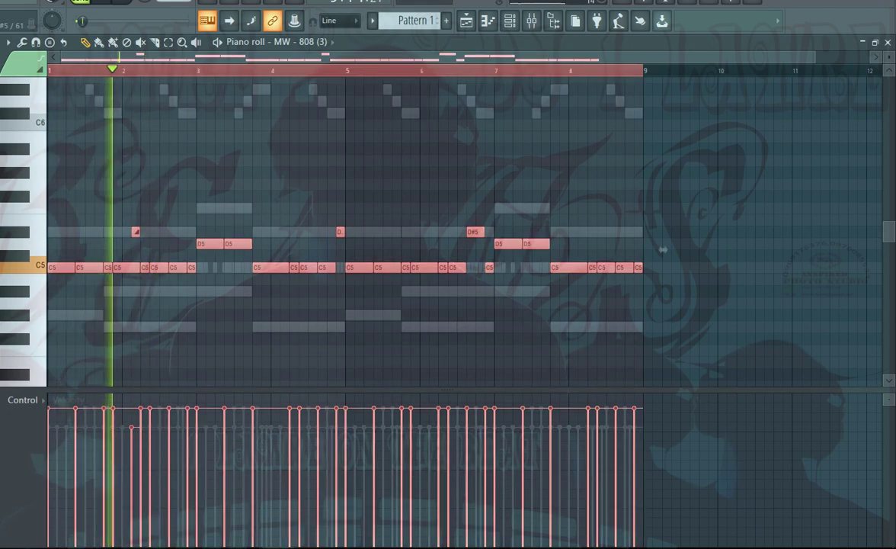
key("ctrl+Up")
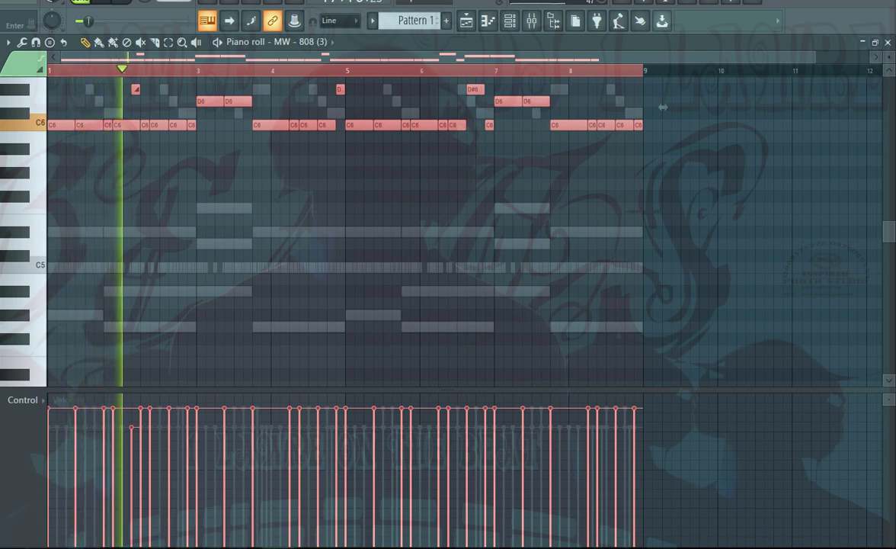
key("space")
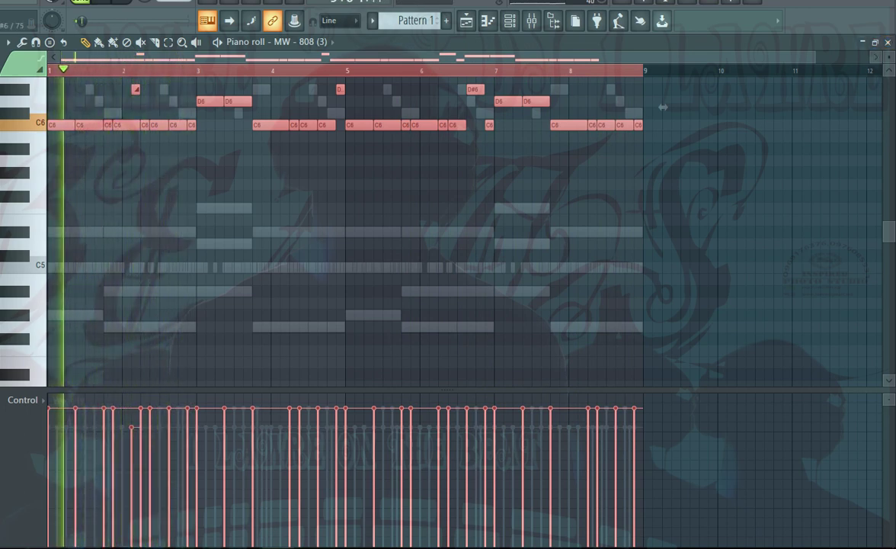
key("space")
key("space")
key("space")
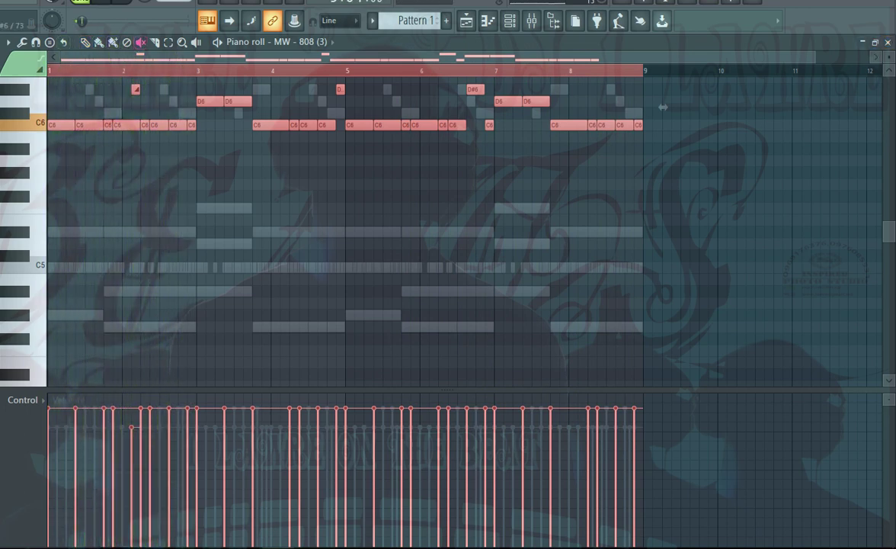
key("space")
Step: Deselect the 808 notes, replay the pattern and close the piano roll
left_click(663, 107)
key("space")
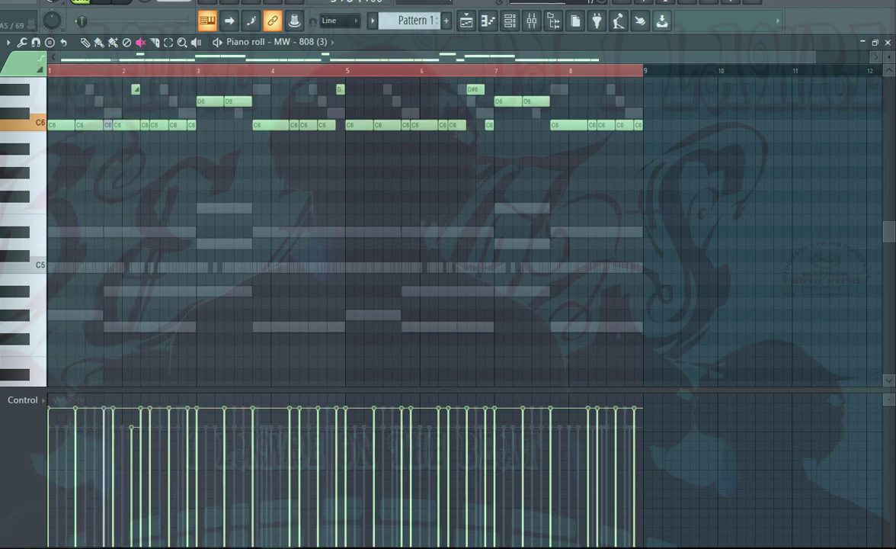
key("space")
key("space")
key("space")
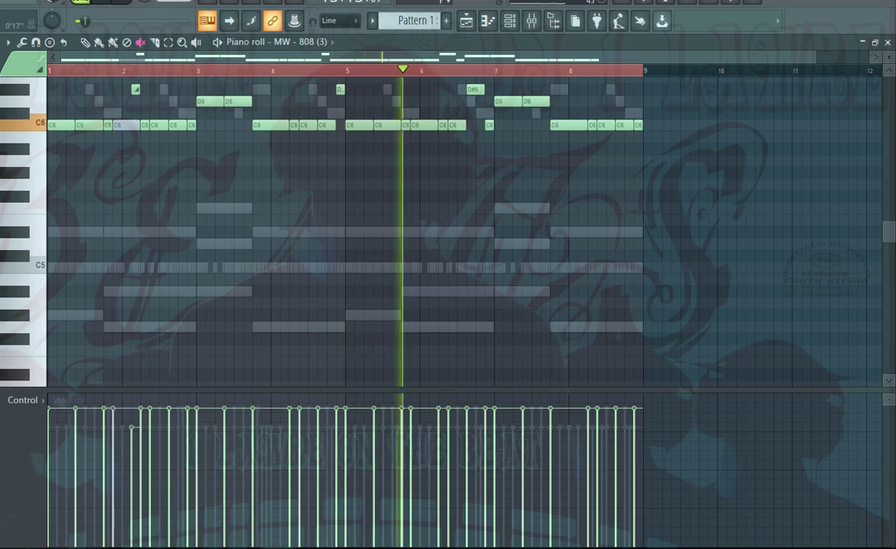
key("Escape")
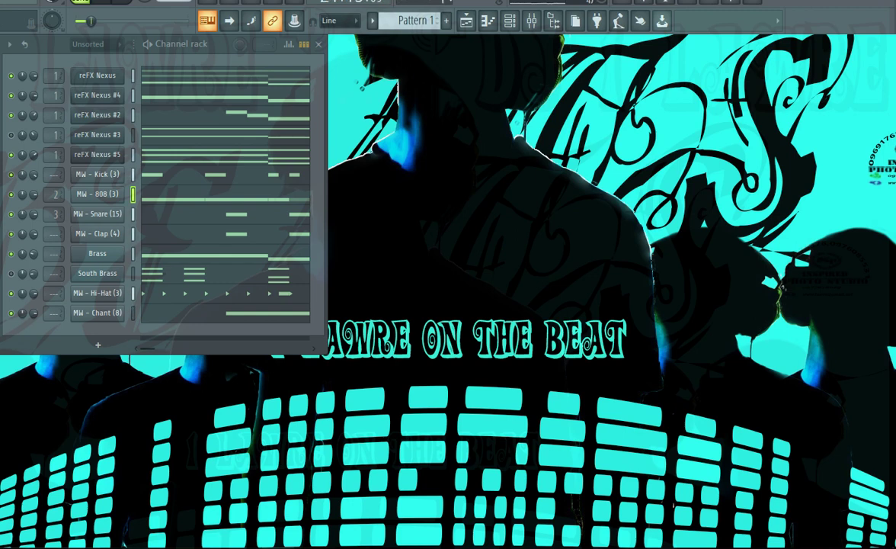
Step: Clone the reFX Nexus #5 channel and load the Cold x Beats preset Cold x Arp 03 in the clone
right_click(99, 155)
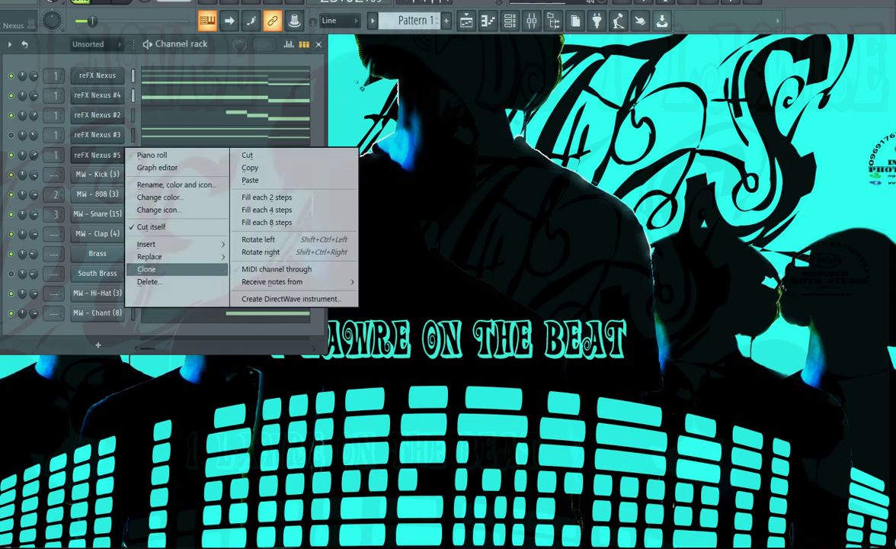
left_click(154, 268)
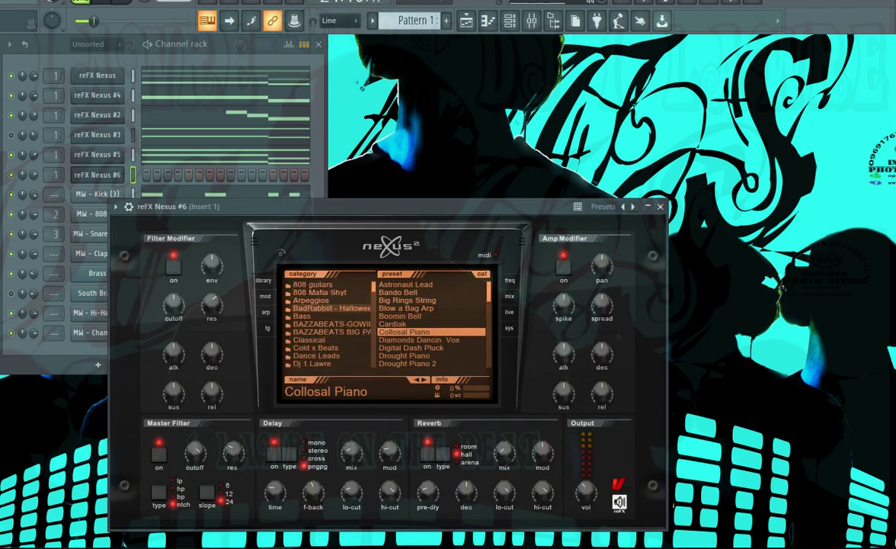
scroll(327, 347, "down", 2)
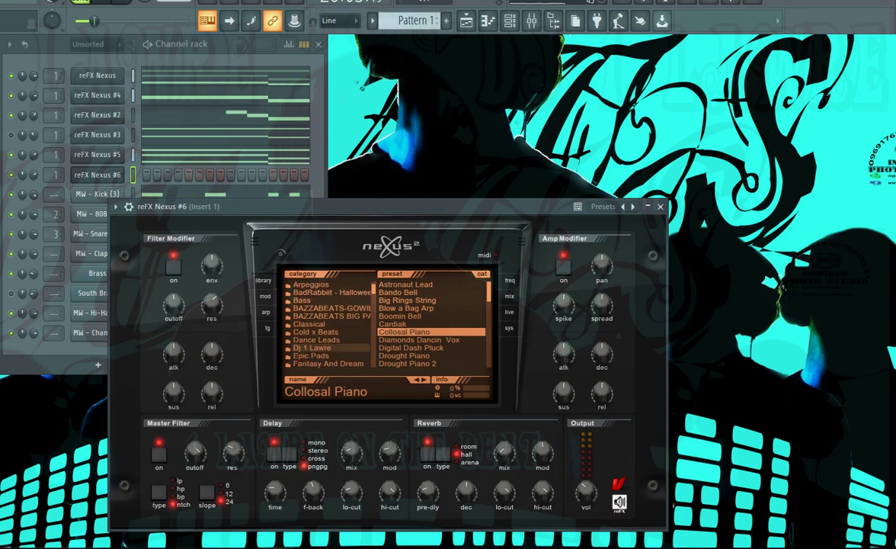
left_click(328, 332)
left_click(427, 316)
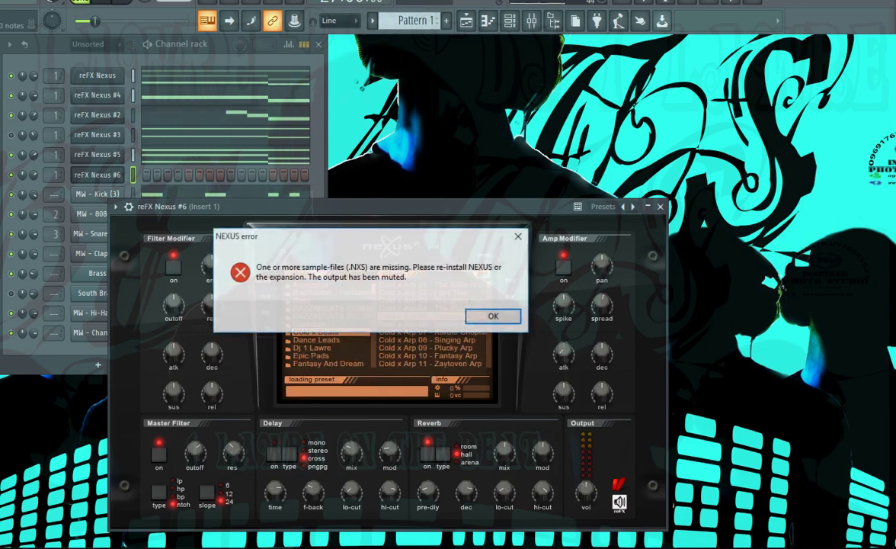
left_click(494, 315)
left_click(432, 300)
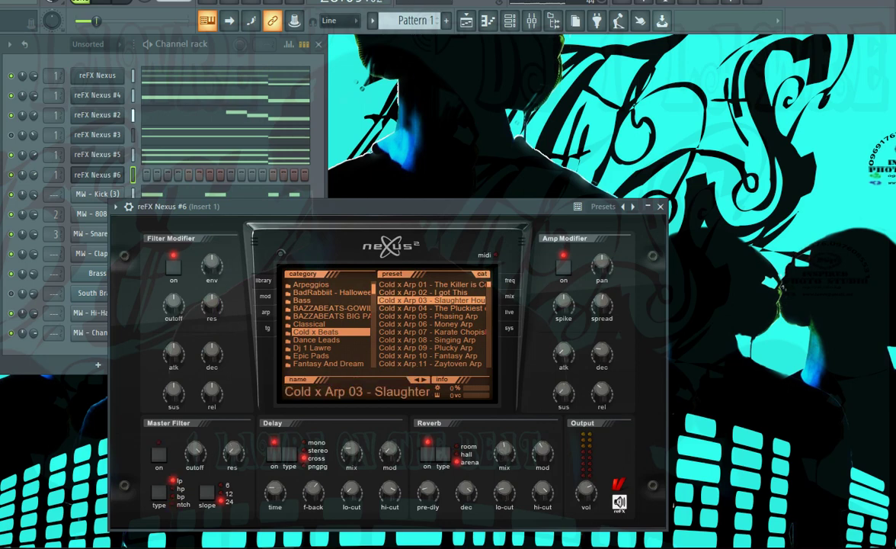
Step: Copy the notes of reFX Nexus #5 into reFX Nexus #6 and move its plugin window clear of the channel rack
right_click(97, 155)
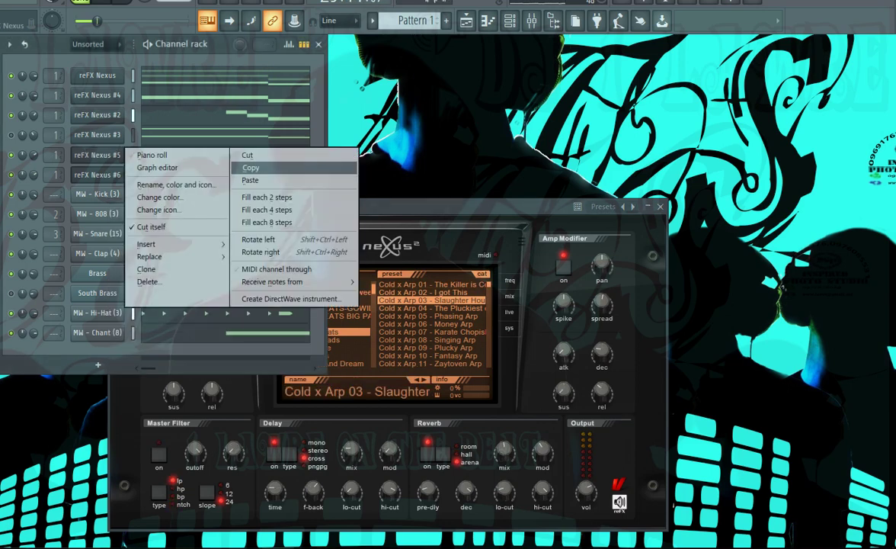
left_click(253, 168)
key("ctrl+v")
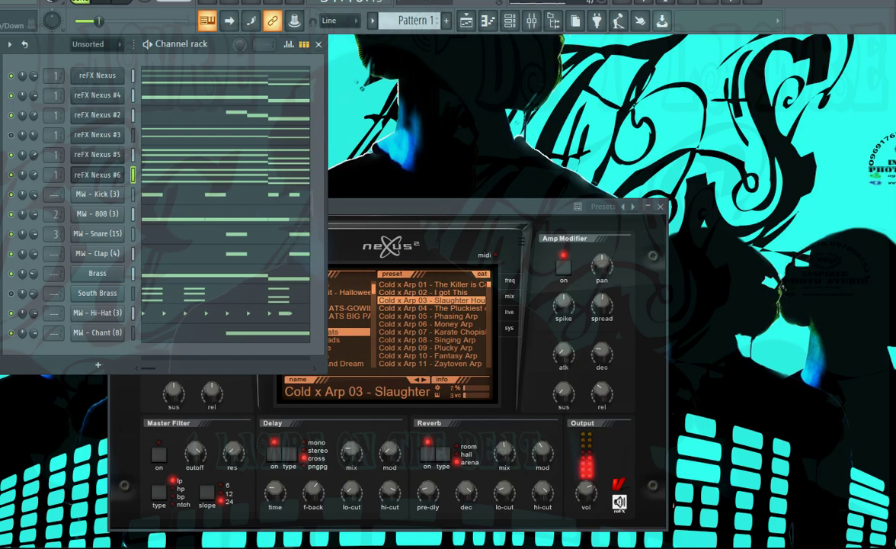
left_click_drag(458, 206, 728, 96)
key("space")
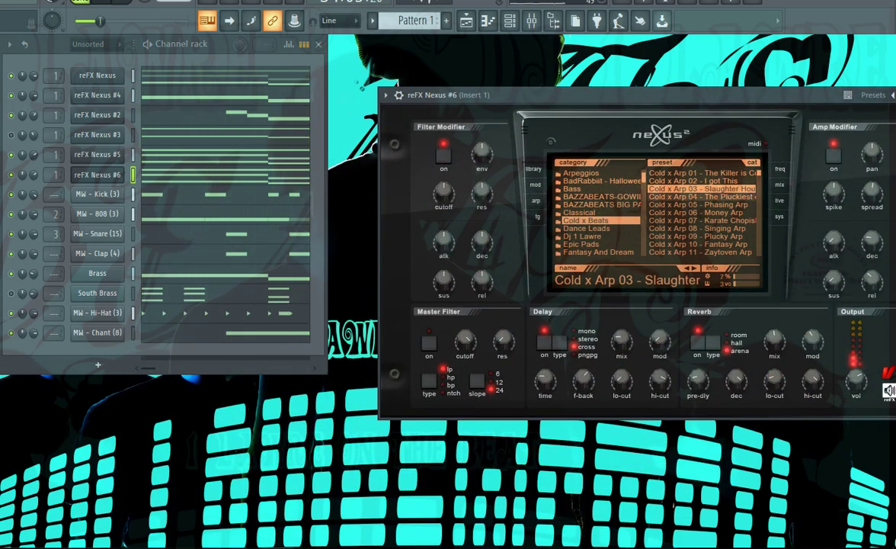
Step: Try the Cold x Arp presets 04, 09 Plucky Arp, 13 Intense Piano and 16 Bells All Day in reFX Nexus #6
left_click(702, 196)
scroll(702, 204, "down", 1)
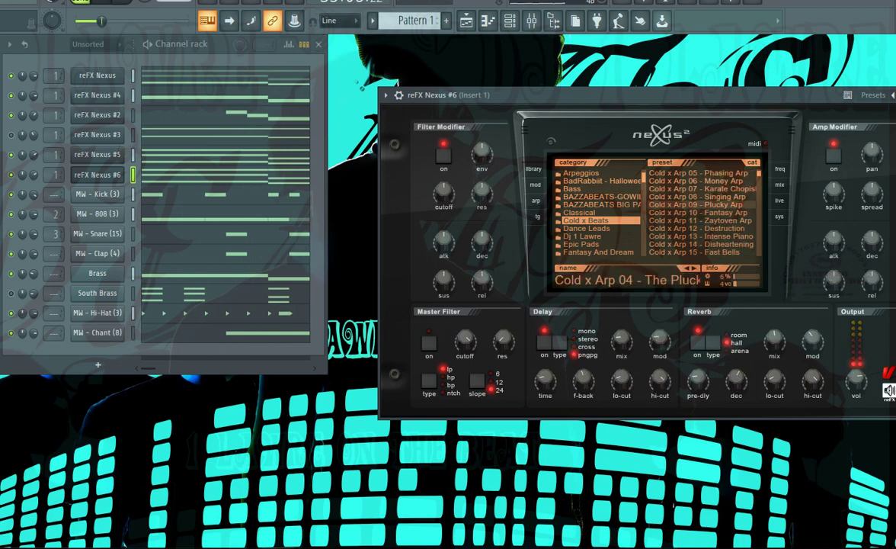
left_click(703, 204)
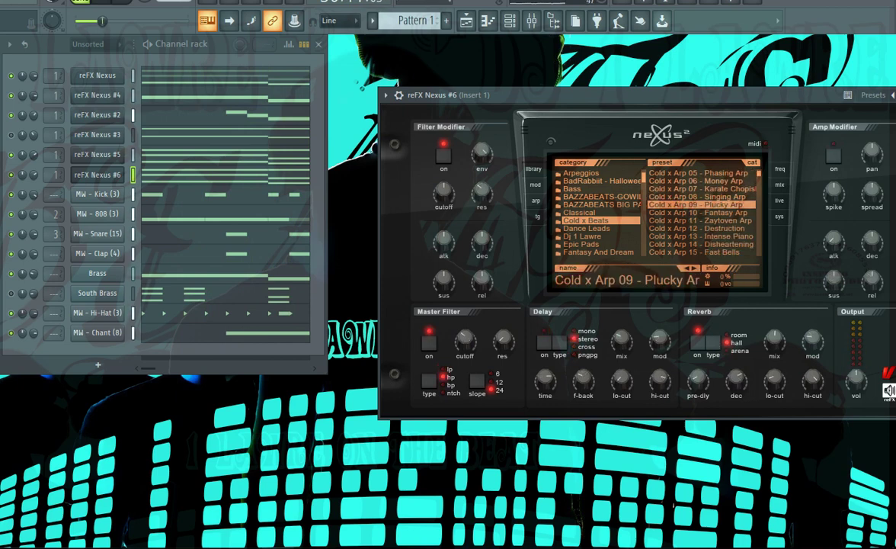
scroll(703, 204, "down", 1)
left_click(703, 204)
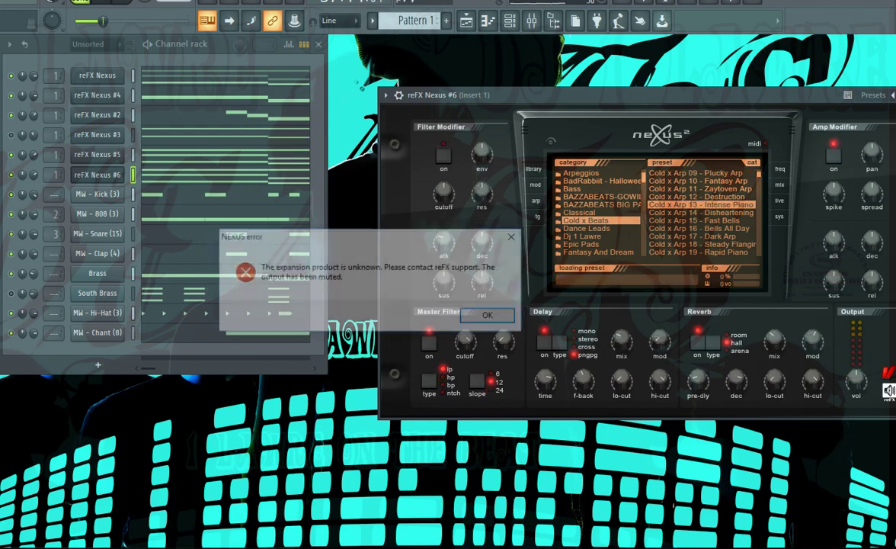
left_click(703, 228)
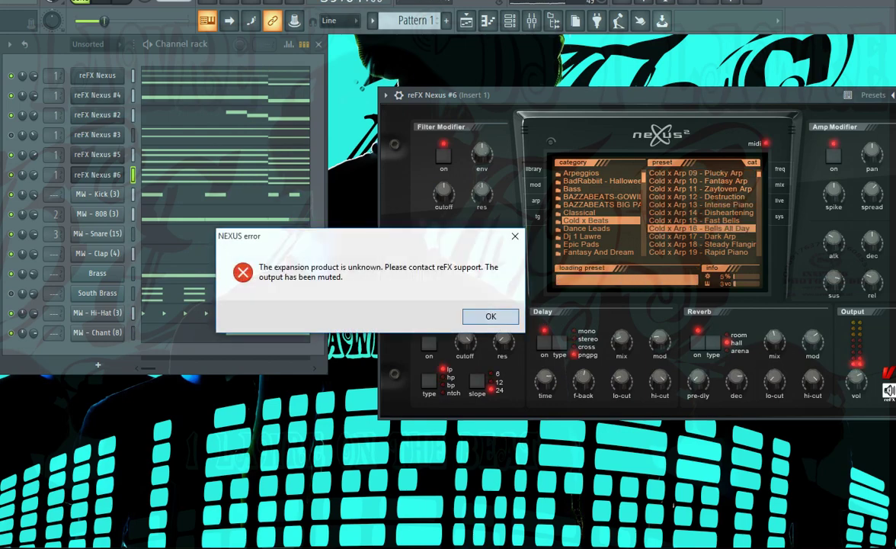
left_click(490, 316)
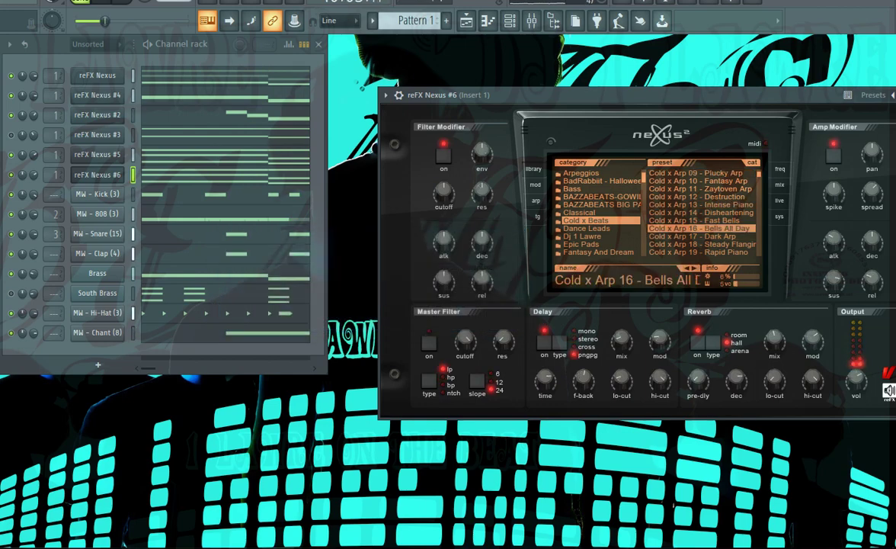
Step: Audition the Cold x Arp presets 15 Fast Bells, 20 Random High and 24 Cool Shit in reFX Nexus #6
left_click(703, 220)
scroll(703, 220, "down", 5)
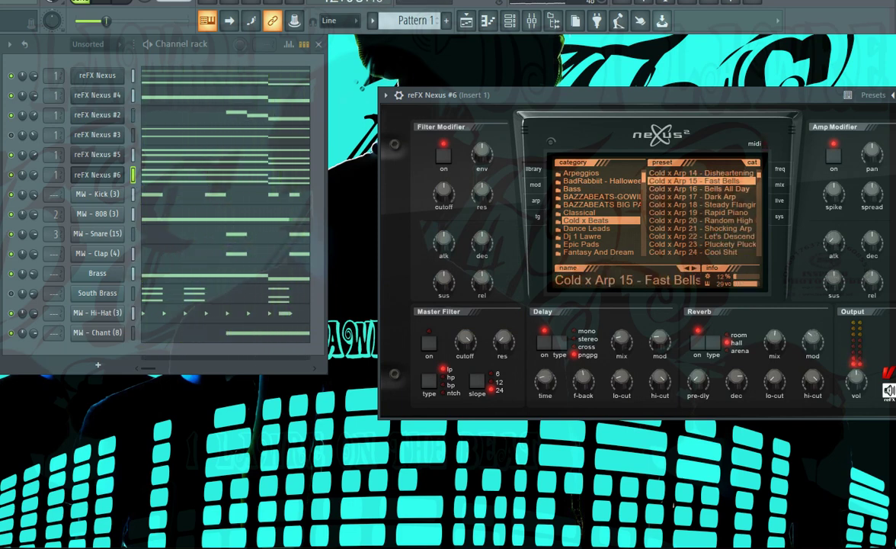
left_click(702, 220)
scroll(703, 221, "down", 4)
left_click(703, 221)
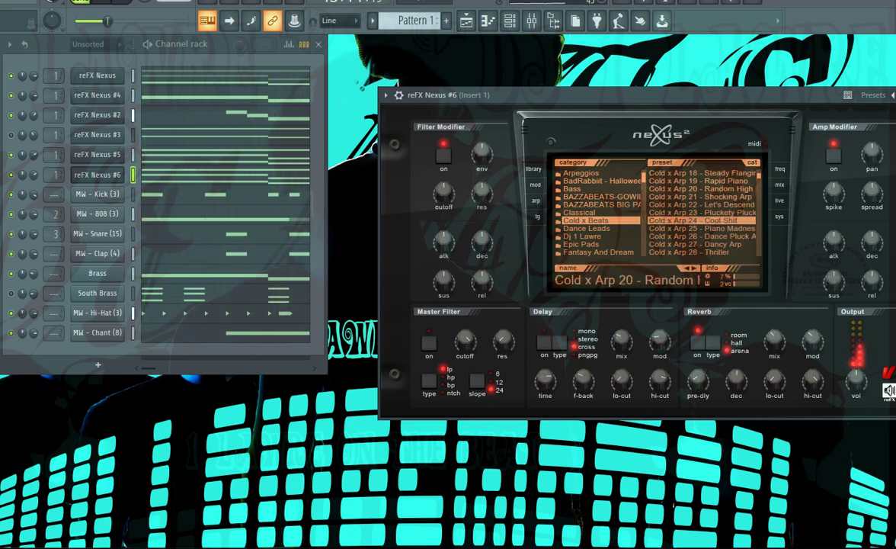
scroll(703, 220, "down", 9)
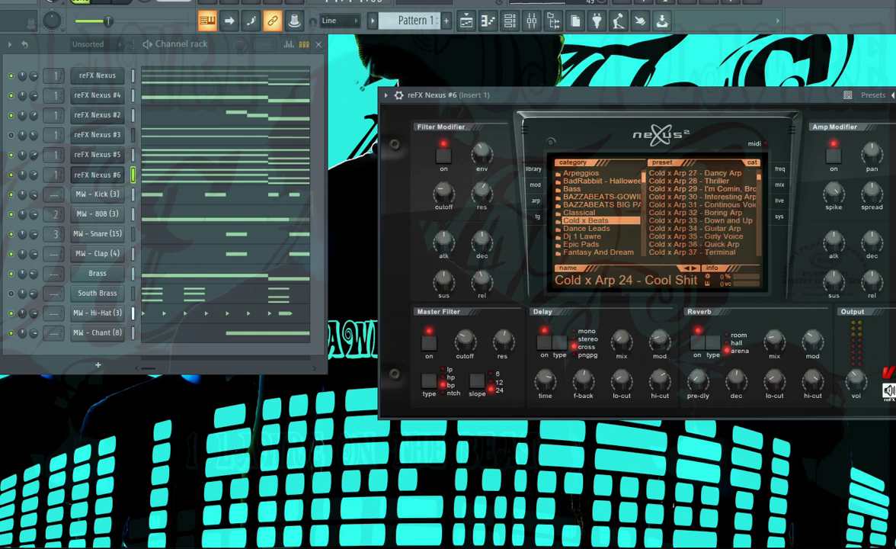
scroll(703, 221, "down", 2)
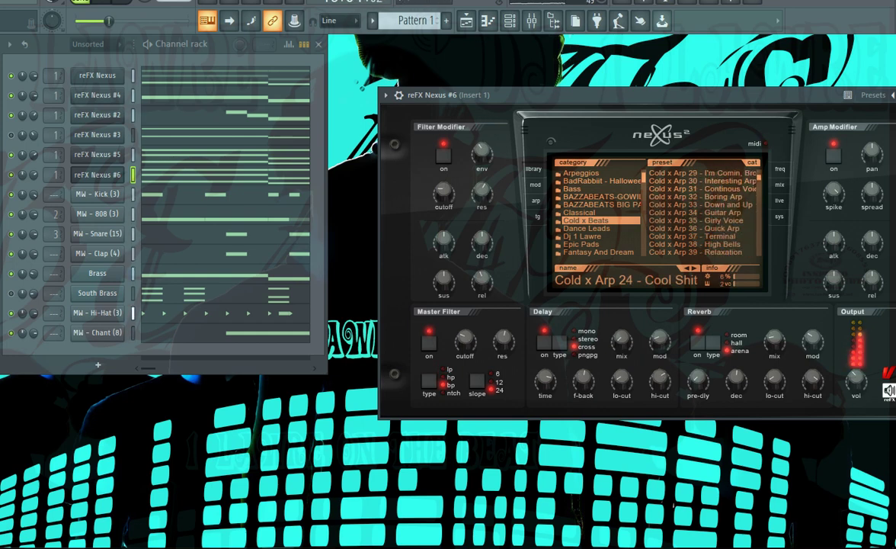
Step: Check the Nexus system settings, return to the preset library and step forward through presets from Cold x Arp 25 and 26
left_click(779, 217)
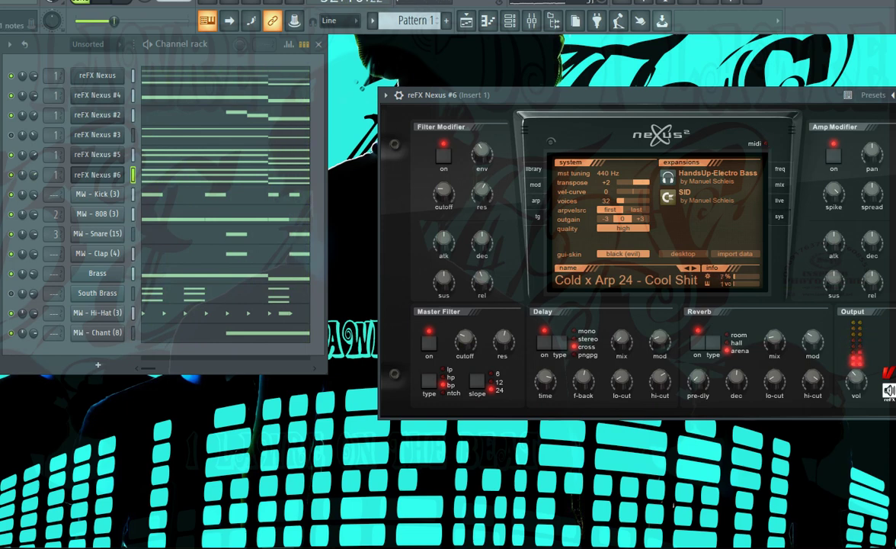
left_click(533, 169)
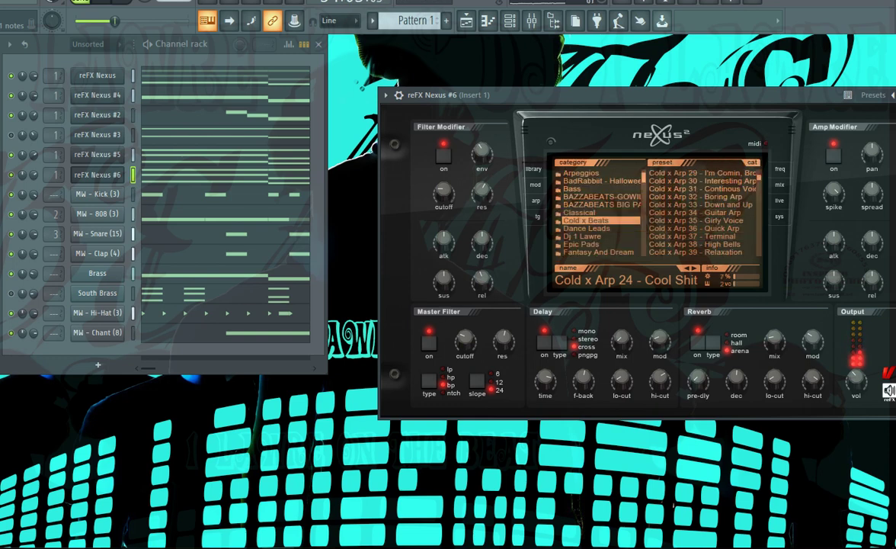
left_click(694, 268)
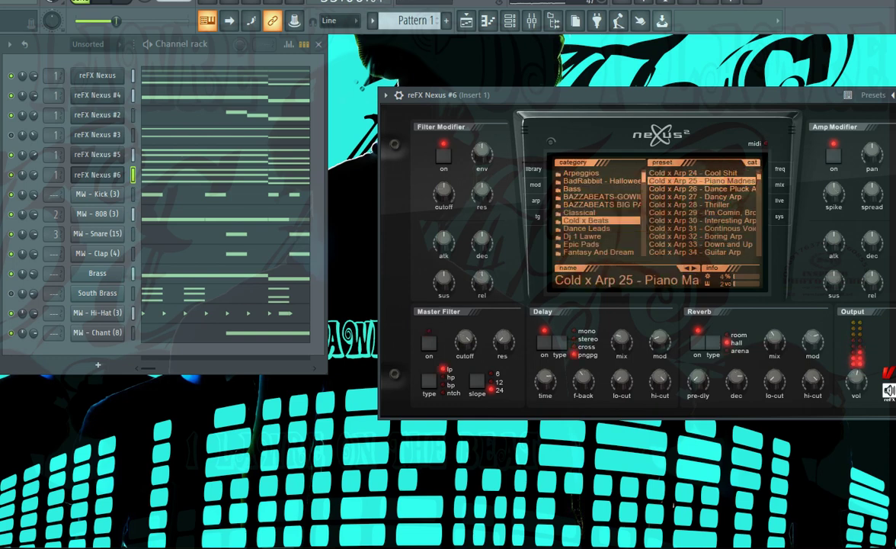
left_click(695, 269)
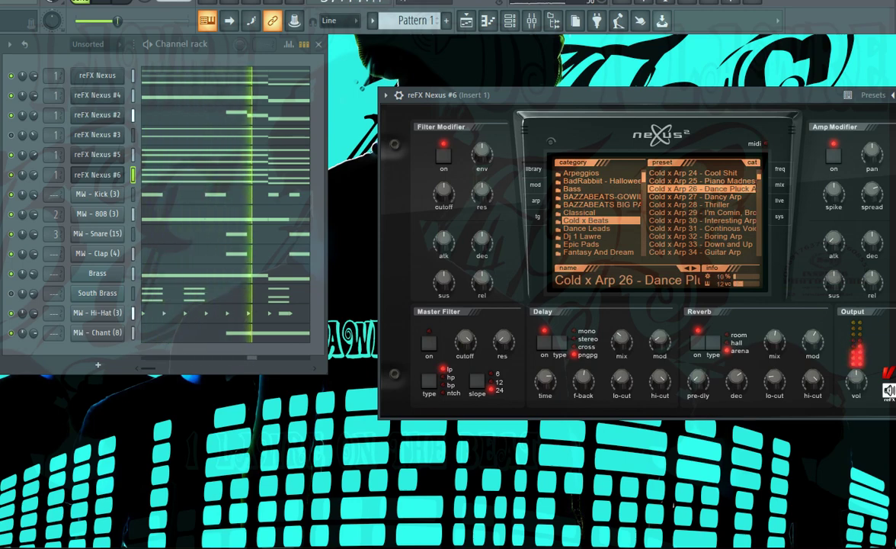
left_click(694, 269)
Step: Try Cold x Arp presets 30, 33 Down and Up, 40 Low Plucks and 49 Death Camp in reFX Nexus #6, dismissing the error dialogs
left_click(702, 221)
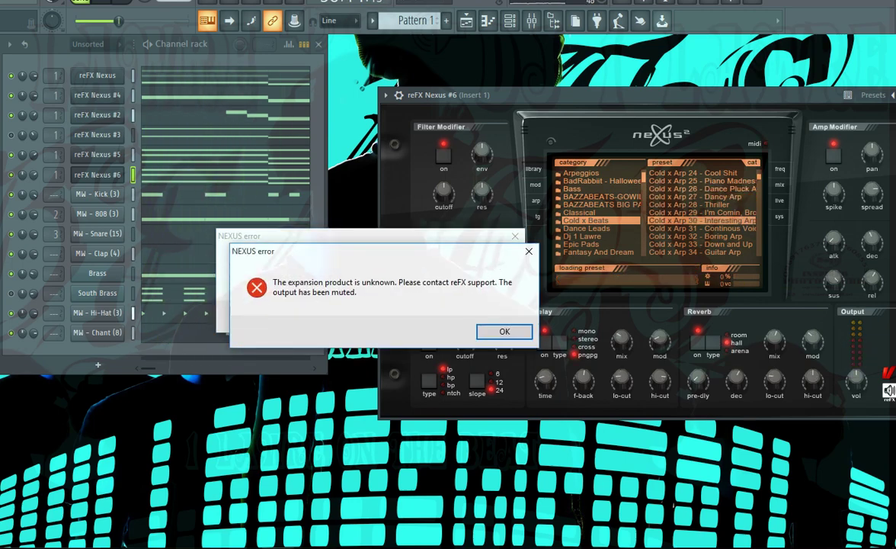
left_click(702, 244)
scroll(702, 243, "down", 8)
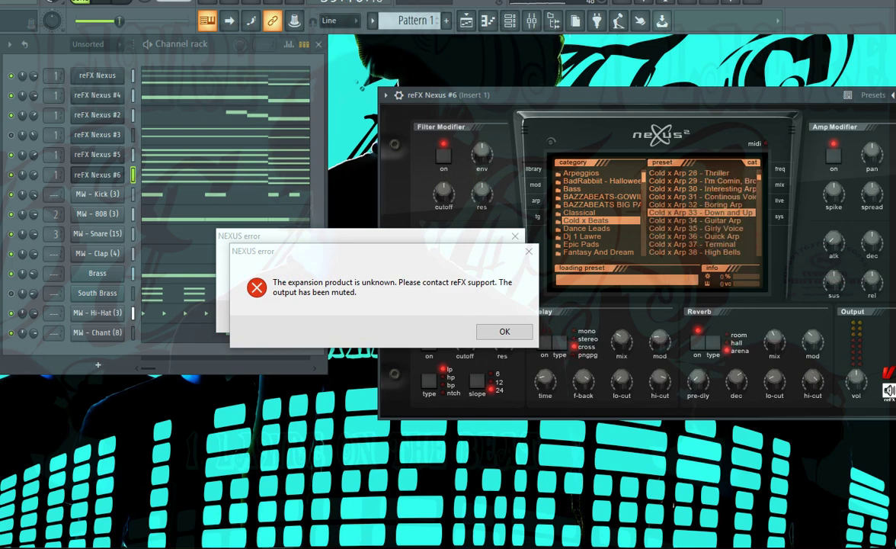
left_click(702, 237)
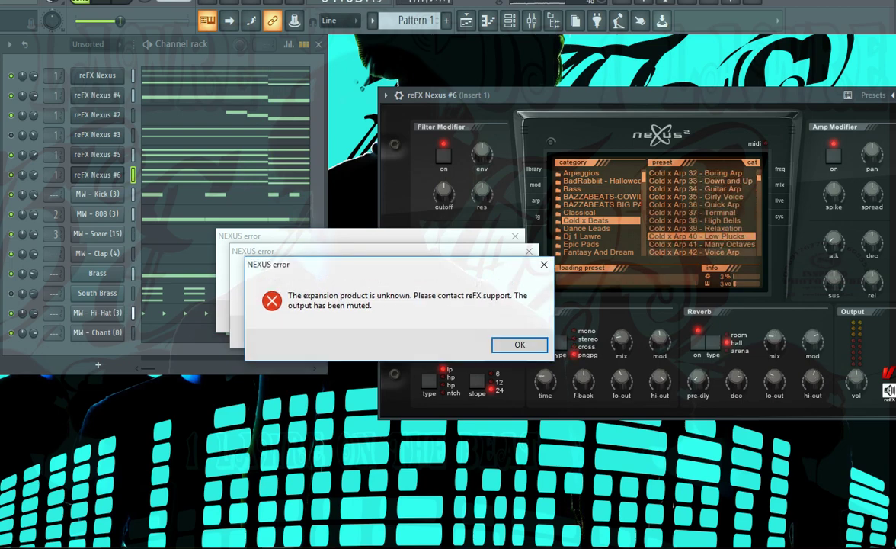
scroll(702, 236, "down", 9)
left_click(701, 236)
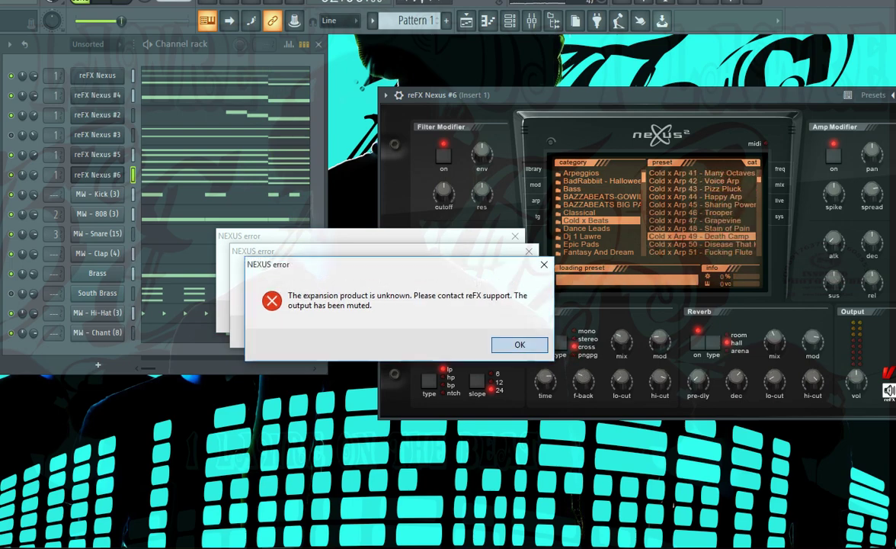
key("Return")
key("Return")
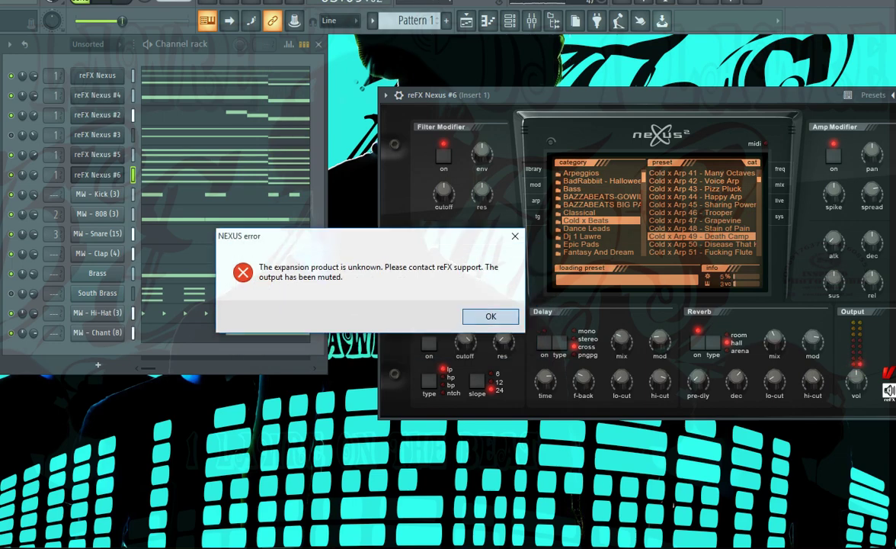
key("Return")
Step: Try Cold x Arp 57, load Cold x Bells 03 - Boomin Bells in reFX Nexus #6 and listen to it in the pattern
scroll(702, 228, "down", 3)
left_click(702, 229)
scroll(701, 214, "down", 7)
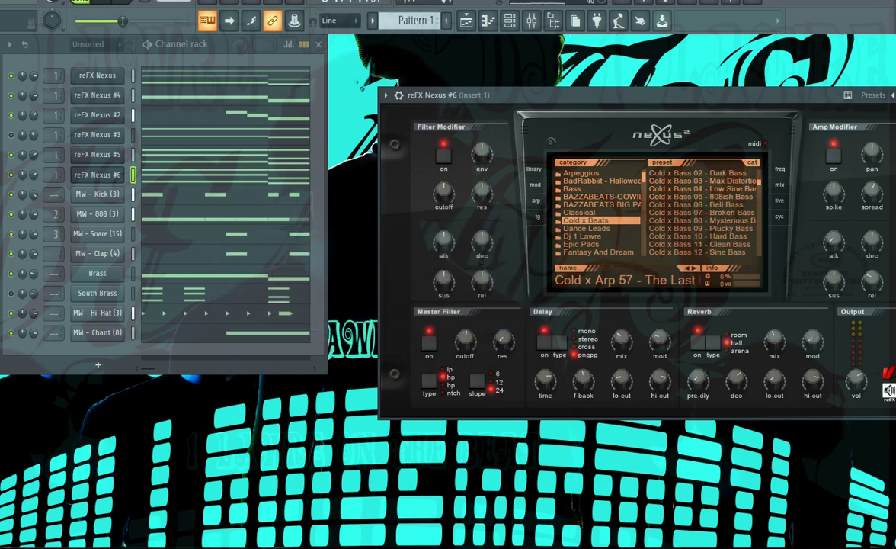
key("space")
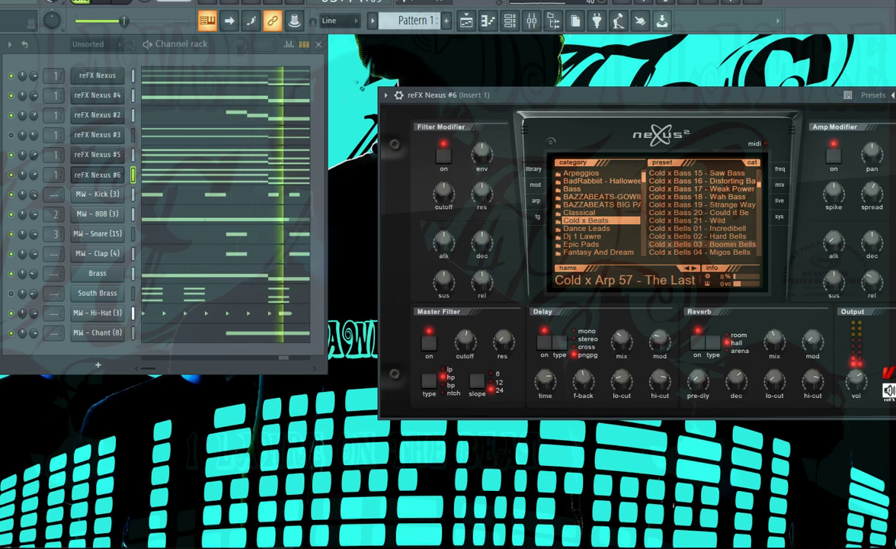
key("space")
left_click(701, 243)
scroll(701, 244, "down", 1)
scroll(702, 214, "down", 1)
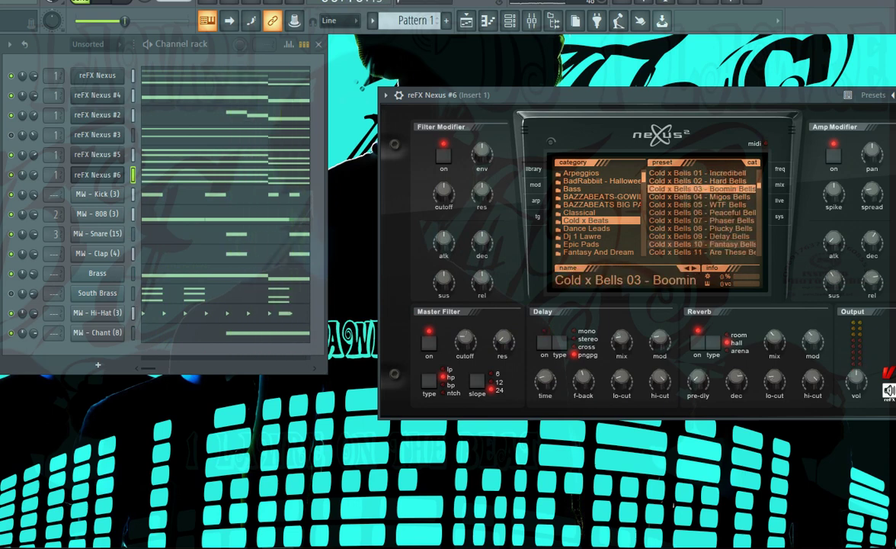
scroll(702, 213, "down", 1)
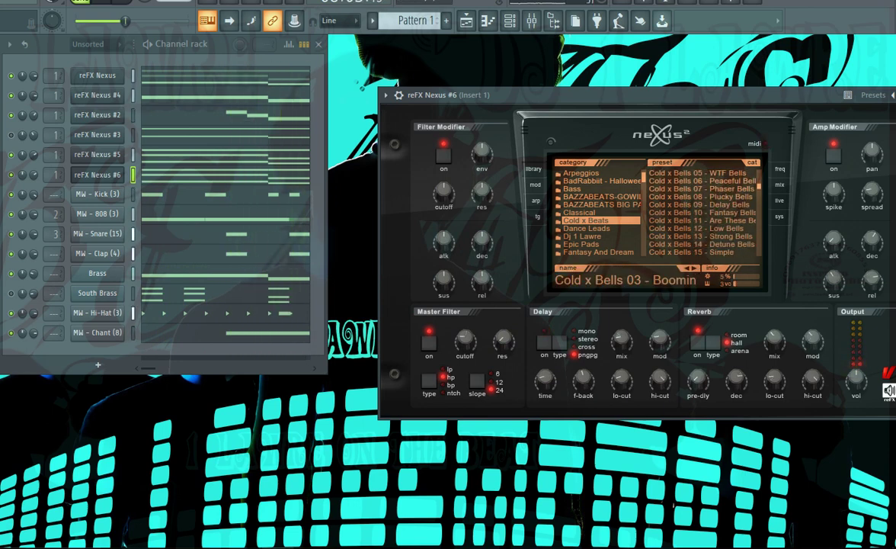
Step: Check the notes of reFX Nexus #6 in the piano roll and clone the channel
left_click(251, 179)
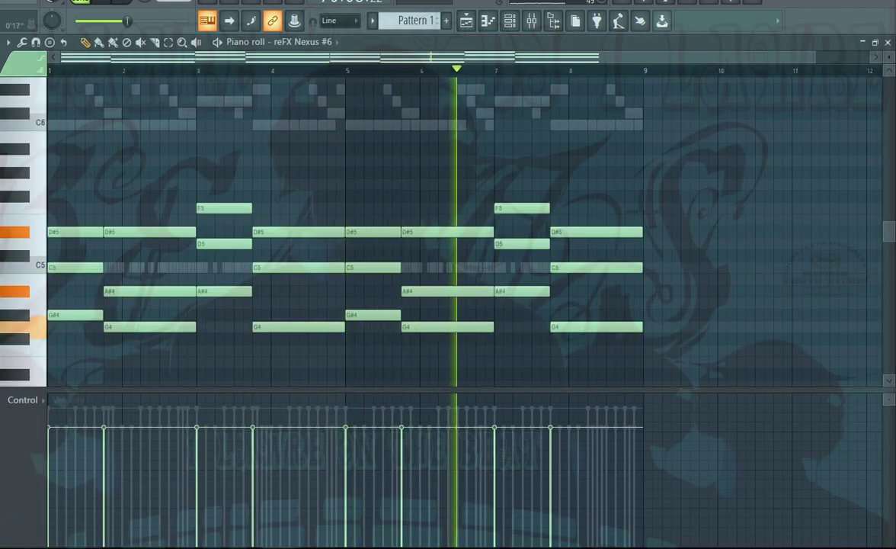
key("F7")
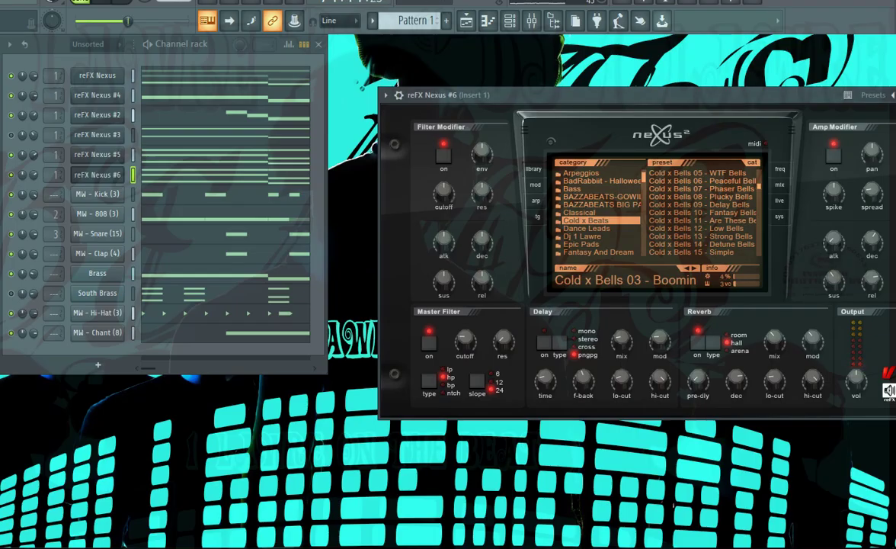
right_click(114, 173)
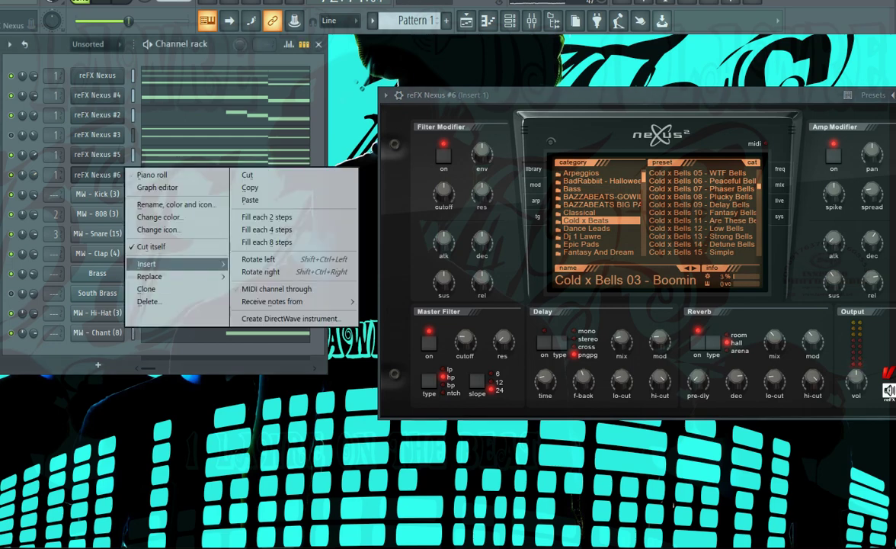
left_click(141, 266)
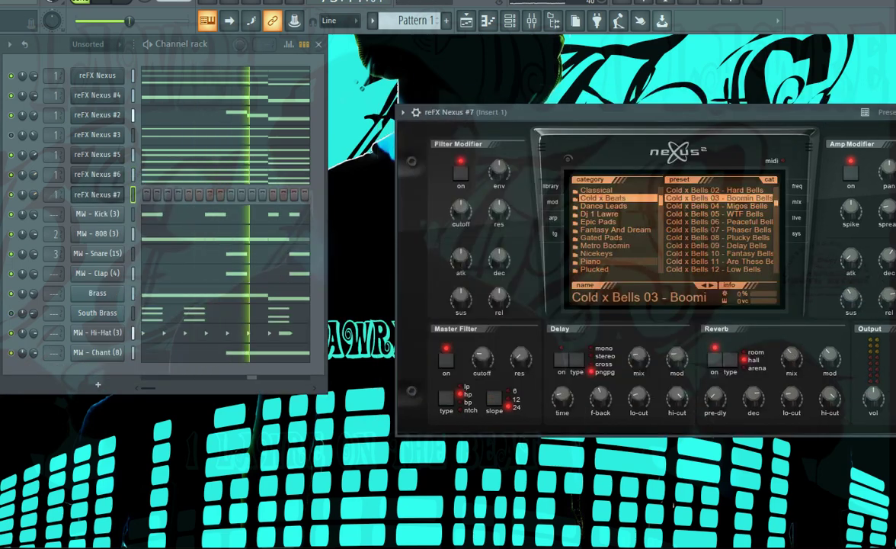
Step: Load the preset TrapGod3 (8) from the Trap God XP category in reFX Nexus #7
scroll(615, 229, "down", 5)
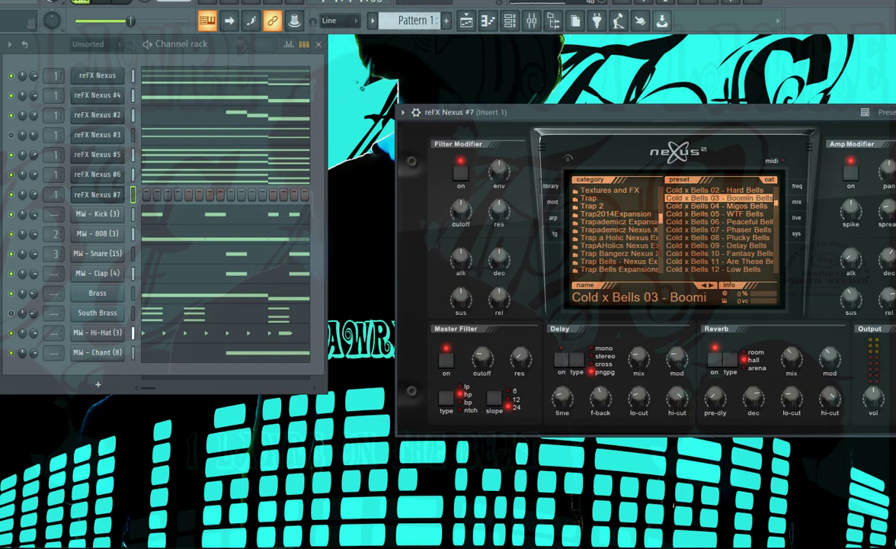
left_click(616, 206)
scroll(616, 226, "down", 3)
left_click(612, 238)
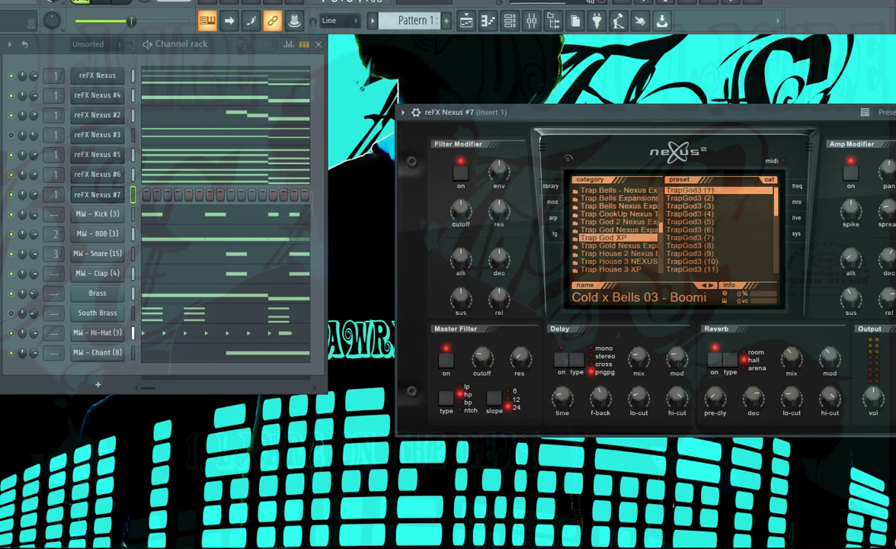
left_click(695, 245)
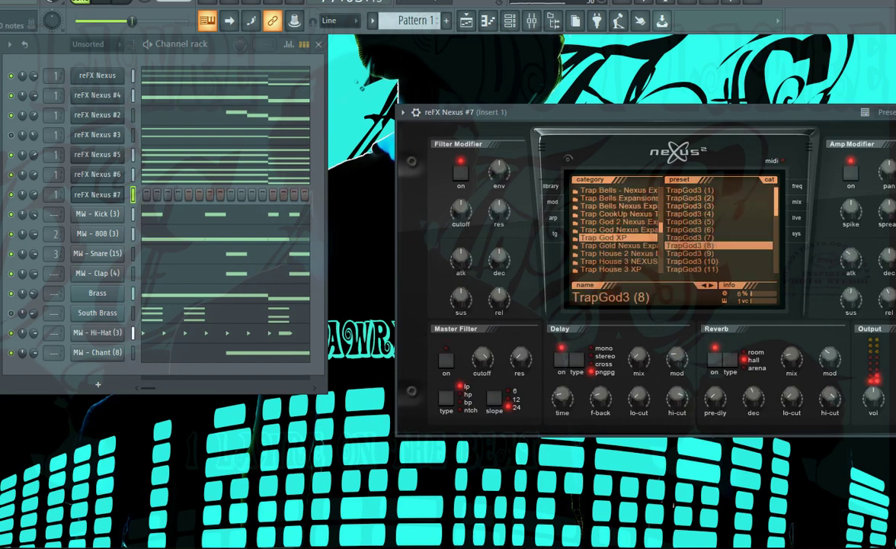
Step: Paste the copied notes into reFX Nexus #7 and play the pattern
right_click(97, 194)
left_click(250, 221)
key("space")
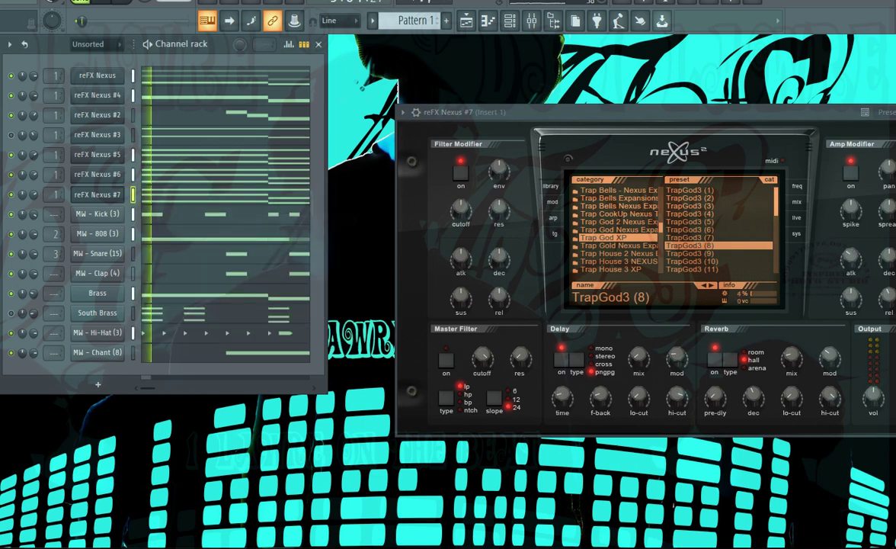
Step: Load the preset TrapGod3 (6) in reFX Nexus #7 and mute the MW - 808 (3) channel during playback
left_click(692, 230)
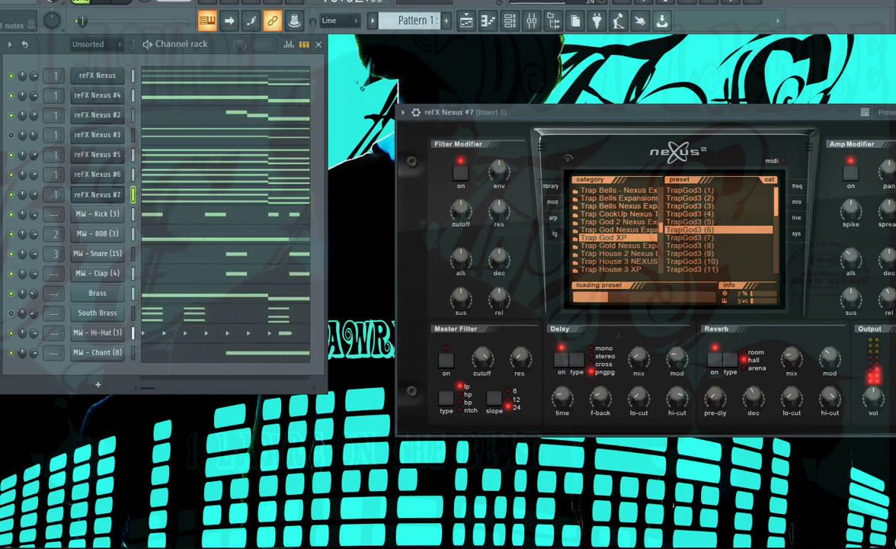
scroll(692, 229, "down", 3)
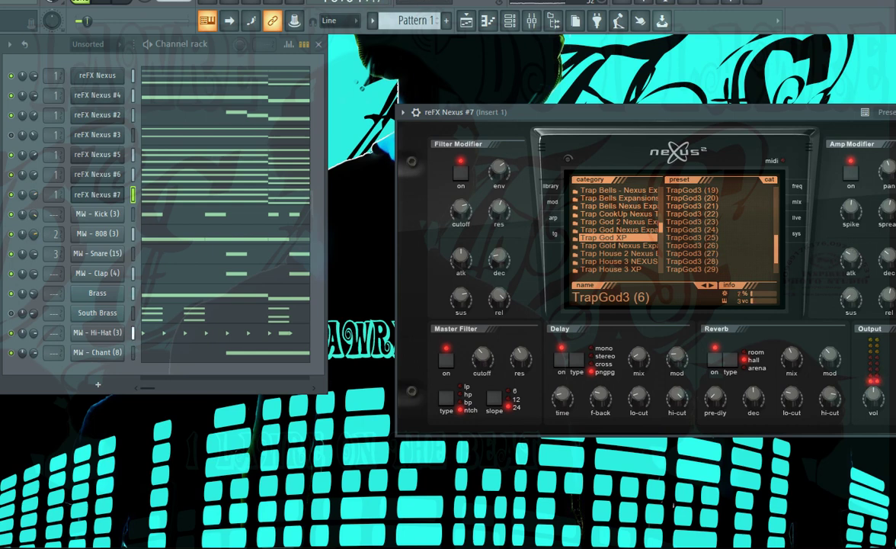
left_click(11, 234)
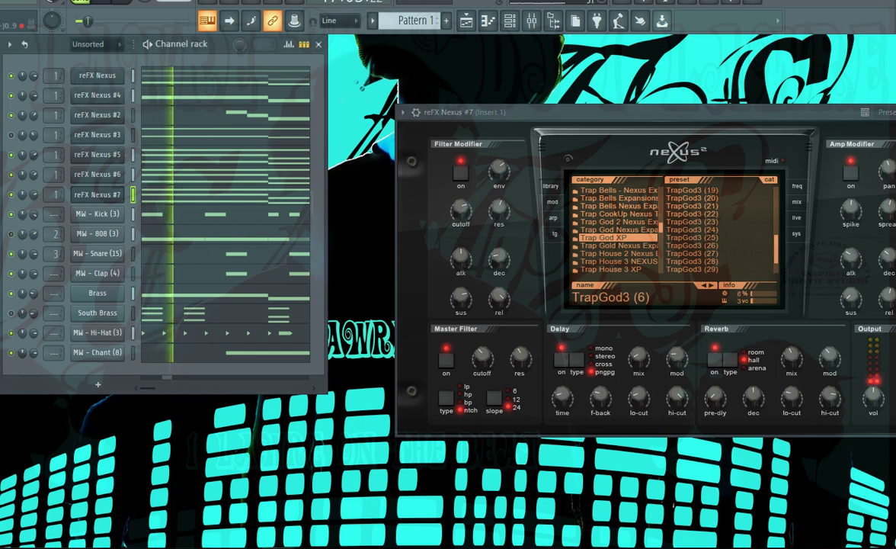
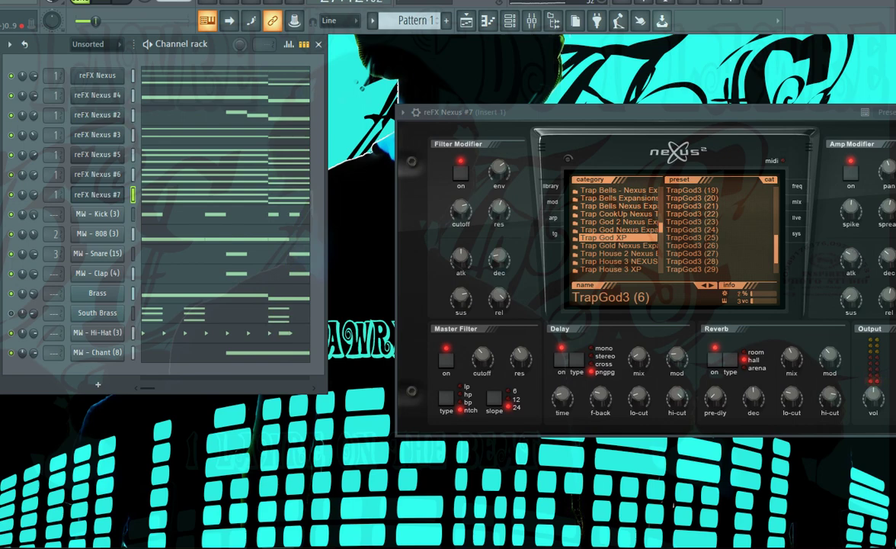
Step: Clone the reFX Nexus #7 channel, dismiss the trial warning and save the project to the Desktop
right_click(97, 195)
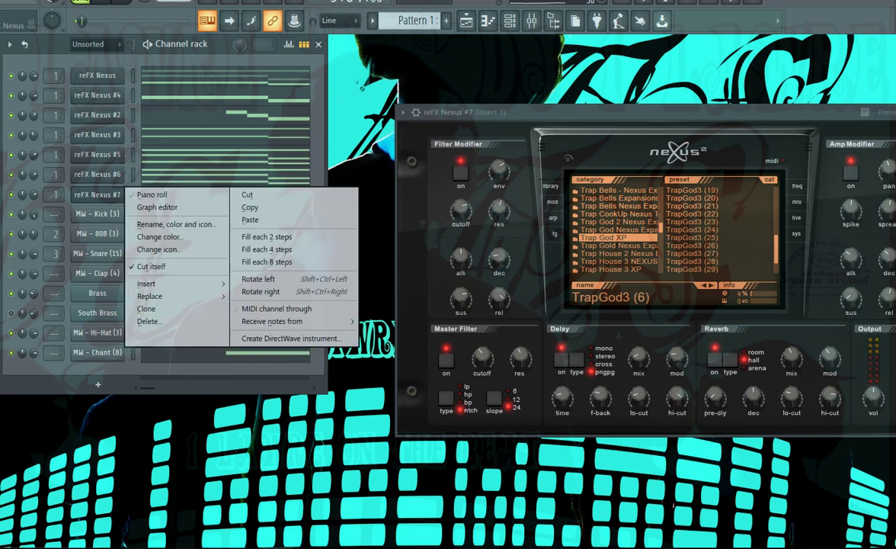
left_click(150, 308)
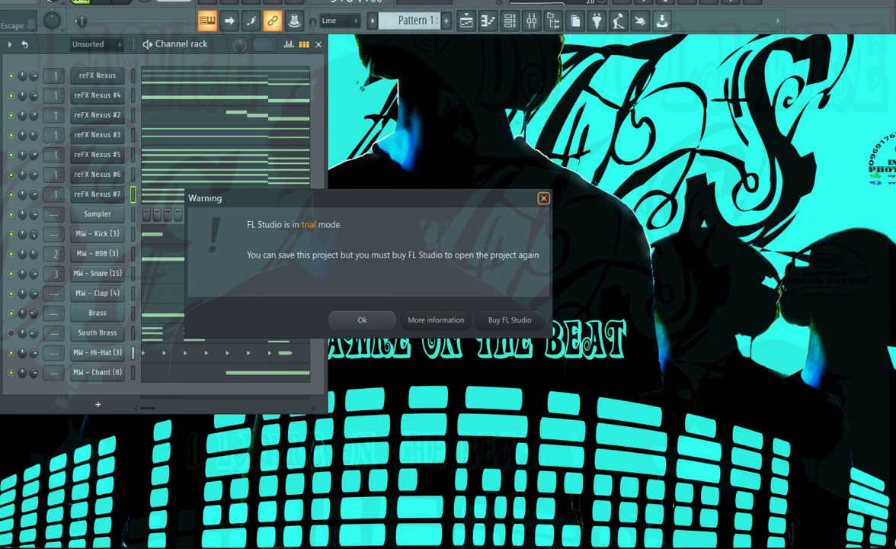
key("Escape")
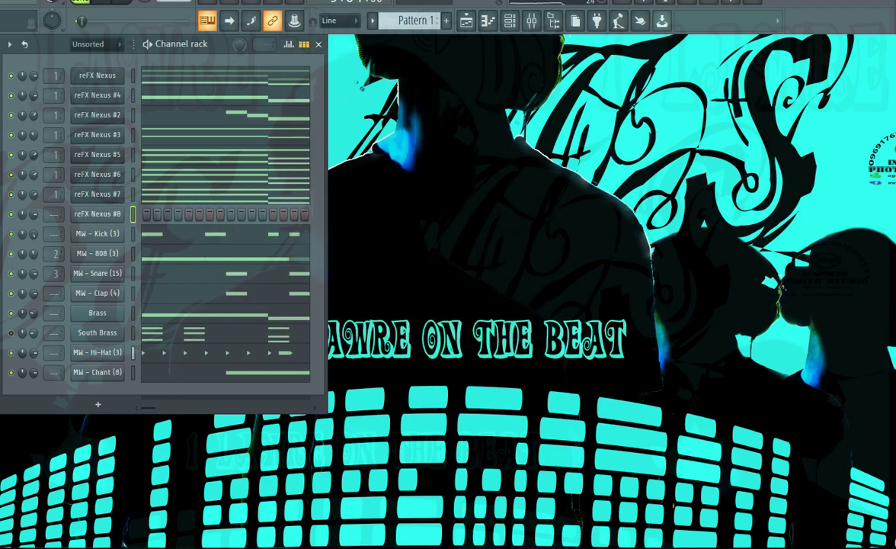
key("ctrl+s")
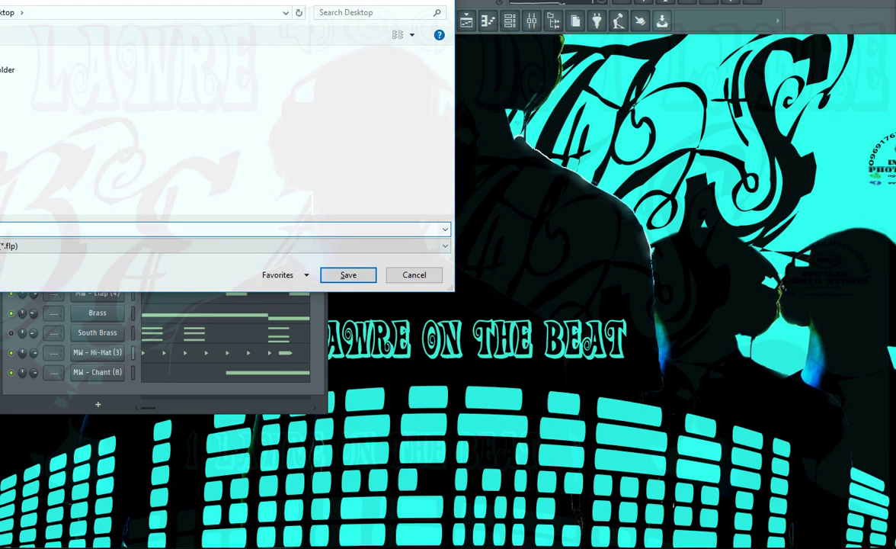
key("Return")
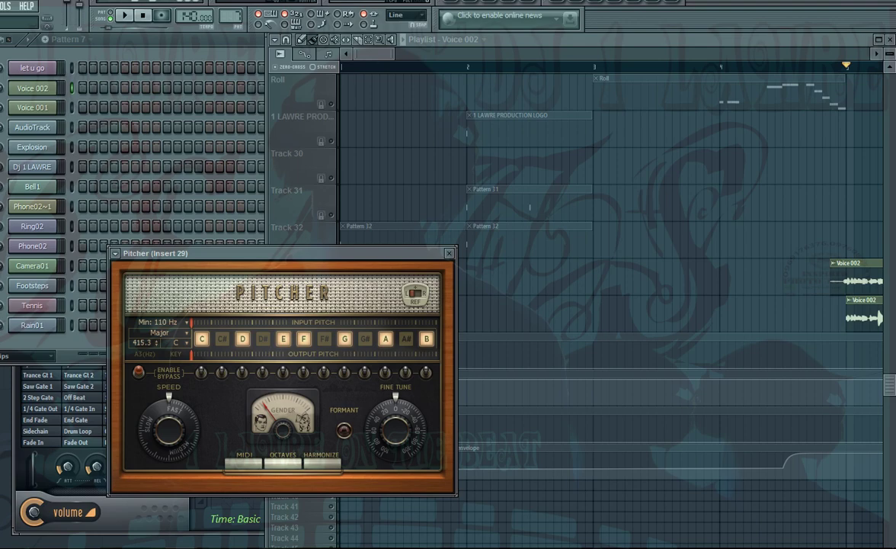
Step: Close the other open FL Studio project and switch back to the FL Studio window with the beat
key("alt+F4")
key("Return")
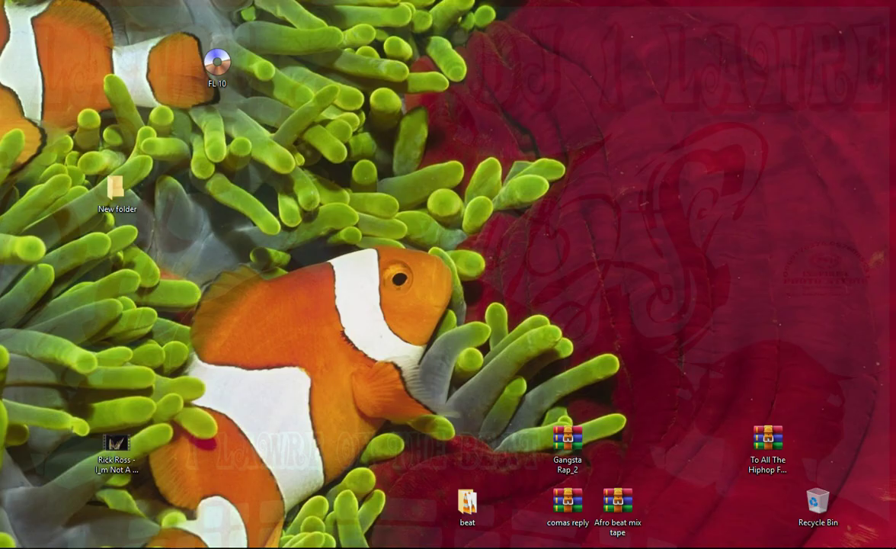
left_click(791, 548)
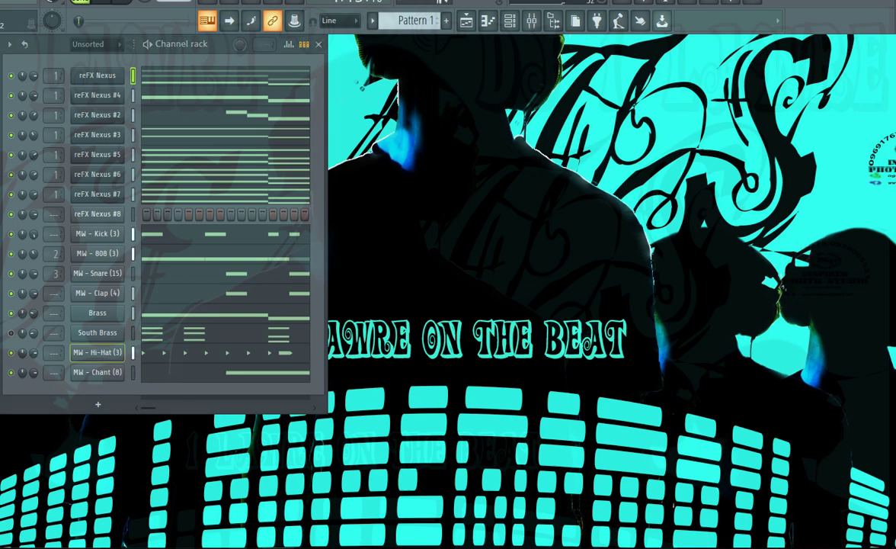
Step: Add the Crunk [moog]2007.with.sustain SoundFont as a new channel and open its piano roll
left_click_drag(98, 408, 102, 412)
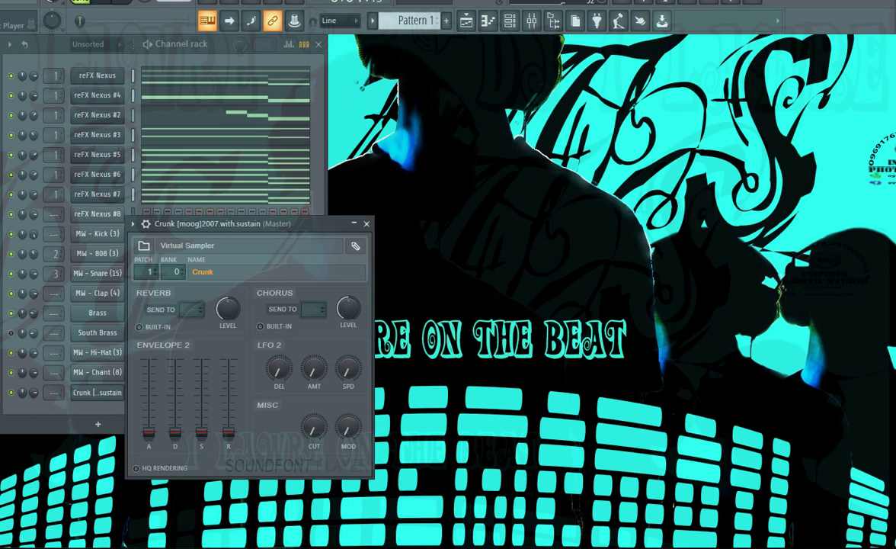
key("Escape")
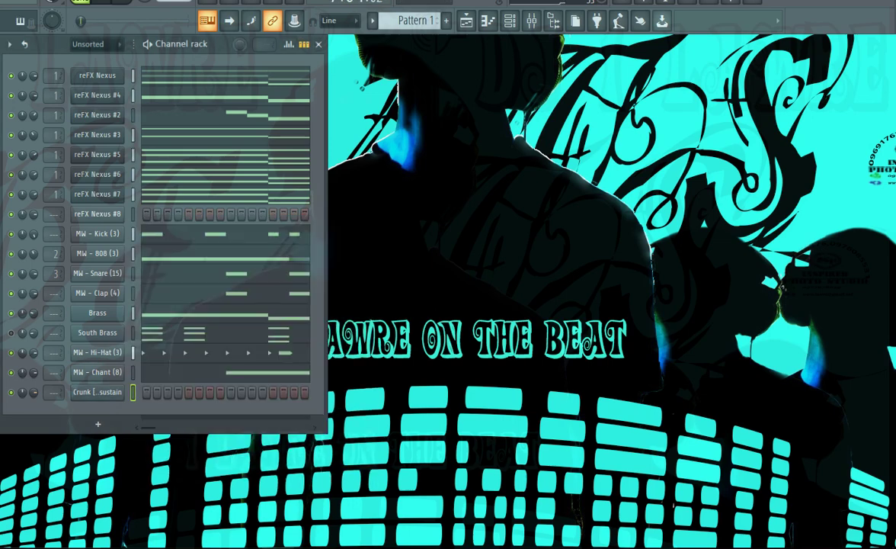
right_click(114, 390)
left_click(145, 381)
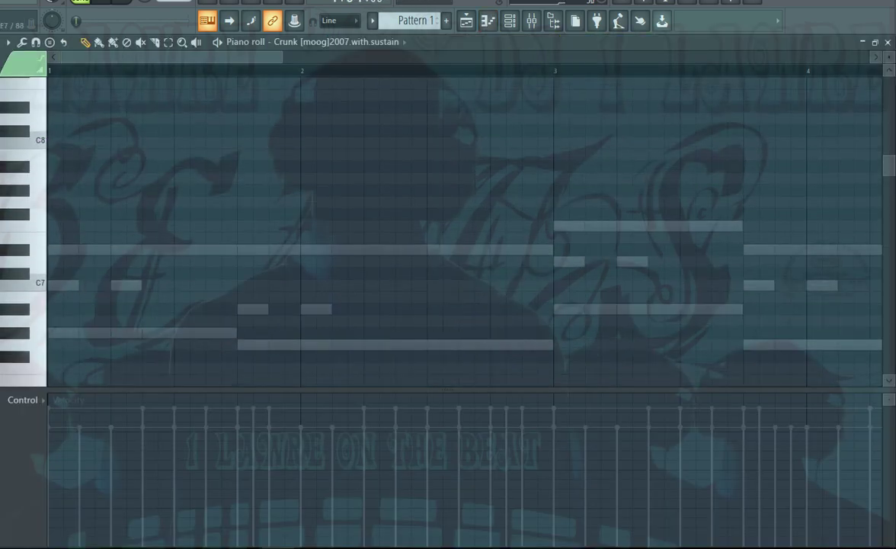
Step: Place two short D#7 notes in bar 1, on beat 3 and half a beat after it
key("space")
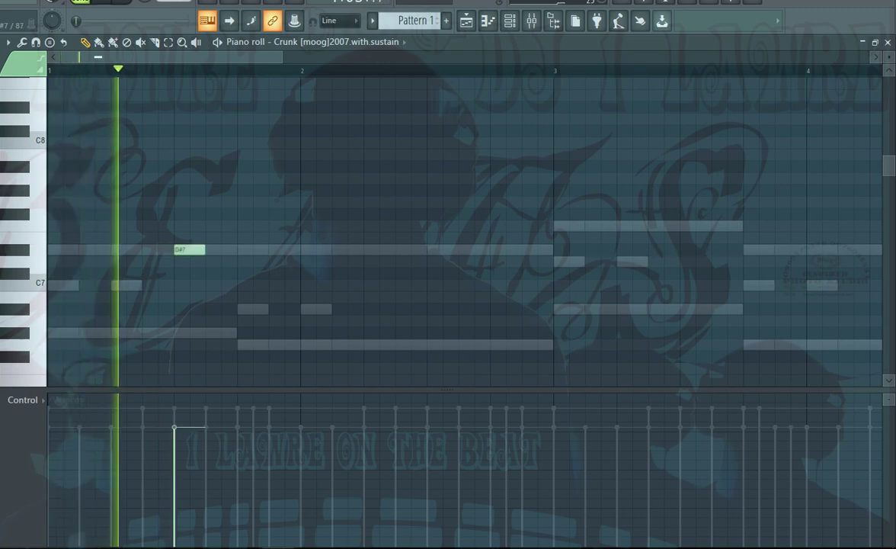
key("space")
left_click_drag(203, 250, 189, 250)
key("space")
left_click(213, 250)
key("space")
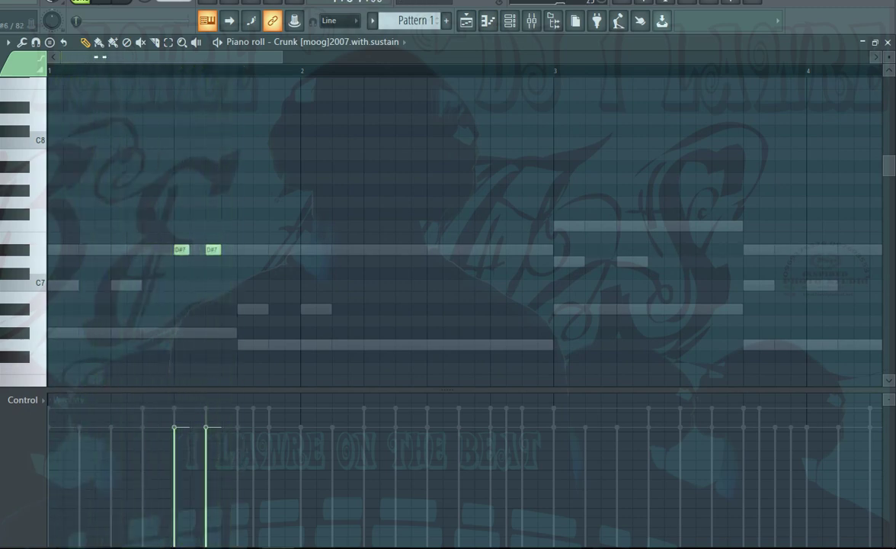
Step: Add an A#6 note on beat 4 of bar 1 and lengthen it to half a beat
key("space")
left_click(244, 308)
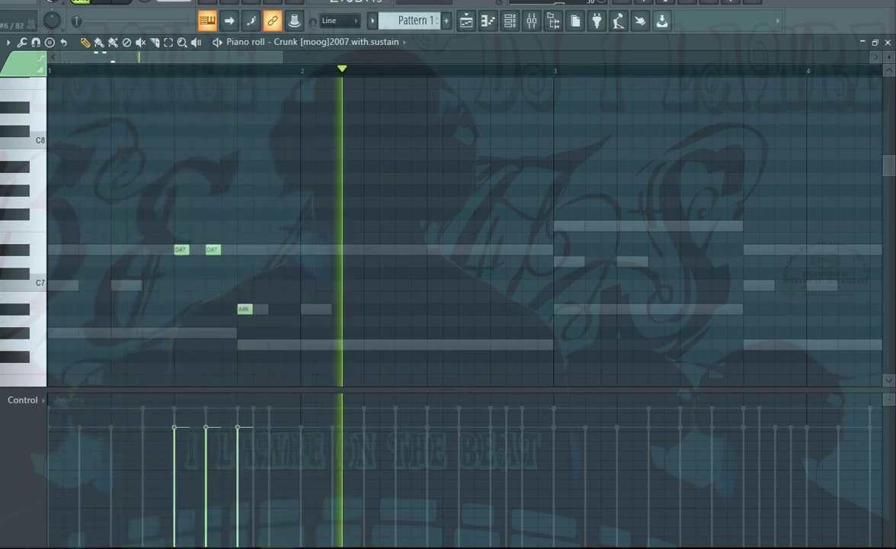
left_click_drag(252, 309, 268, 309)
scroll(269, 309, "down", 1)
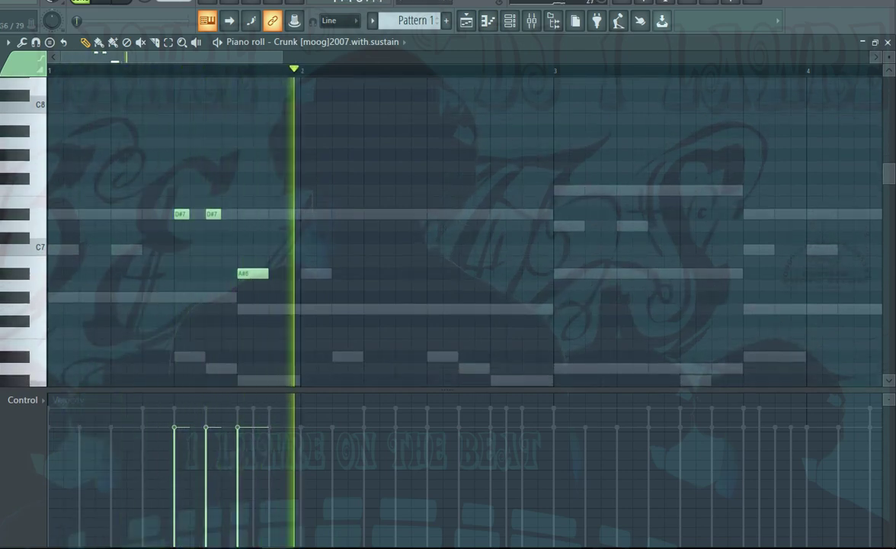
Step: Fill bar 2 with five short G6 notes, on its four beats and halfway between beats 1 and 2
left_click(308, 308)
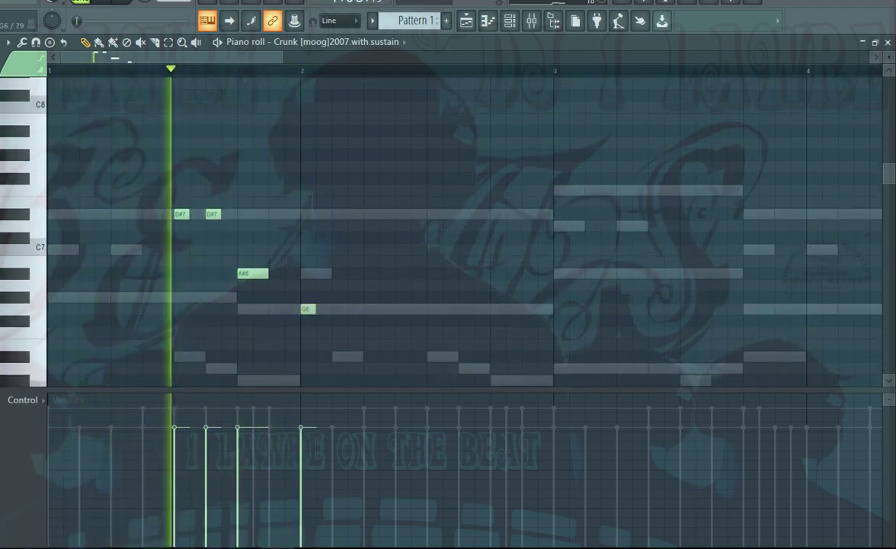
left_click(339, 309)
left_click(371, 308)
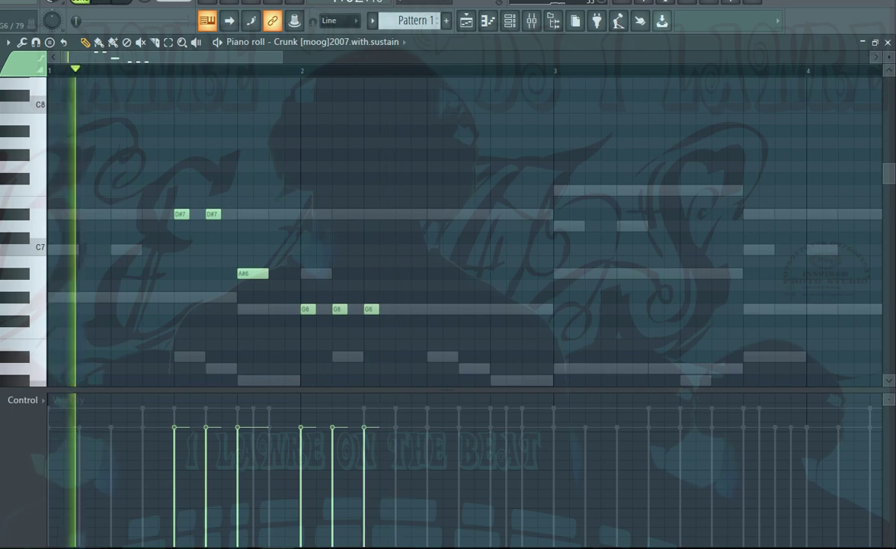
left_click(434, 308)
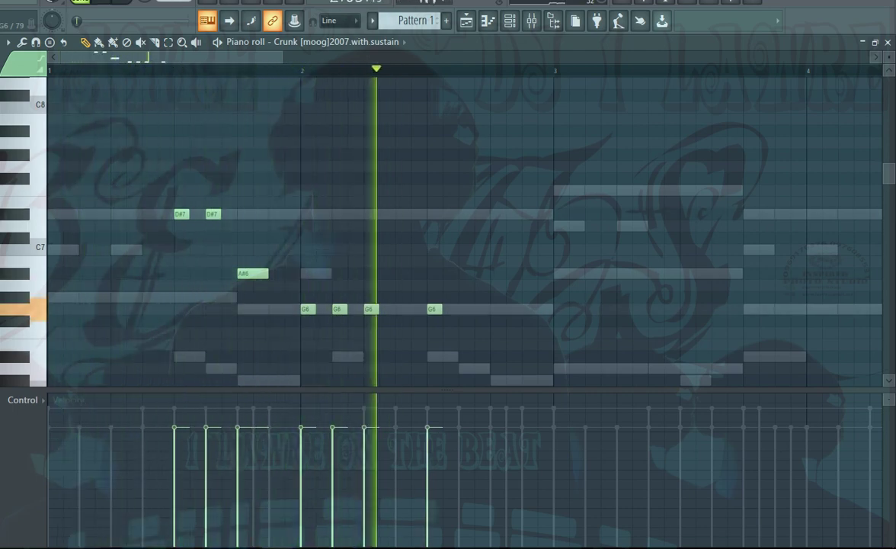
left_click(497, 309)
Step: Place three short A#6 notes on the first three beats of bar 3
left_click(561, 272)
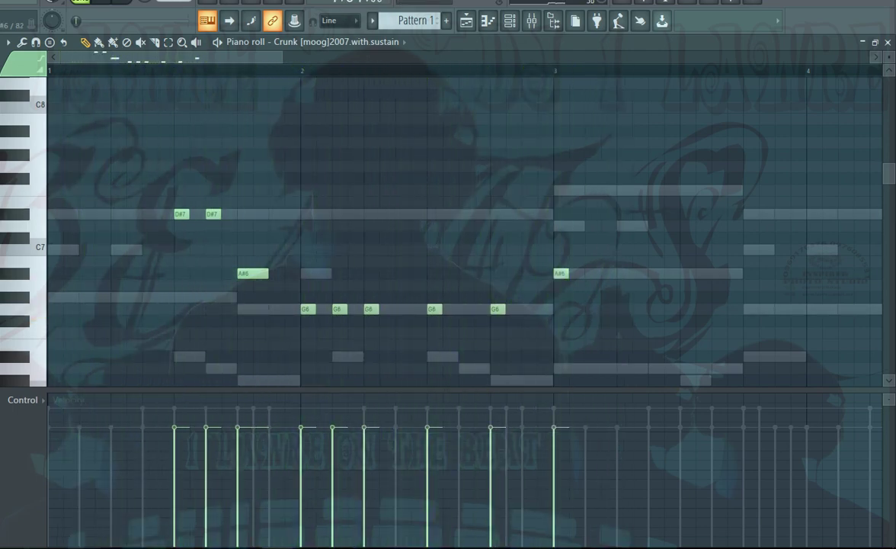
left_click(624, 273)
left_click(687, 273)
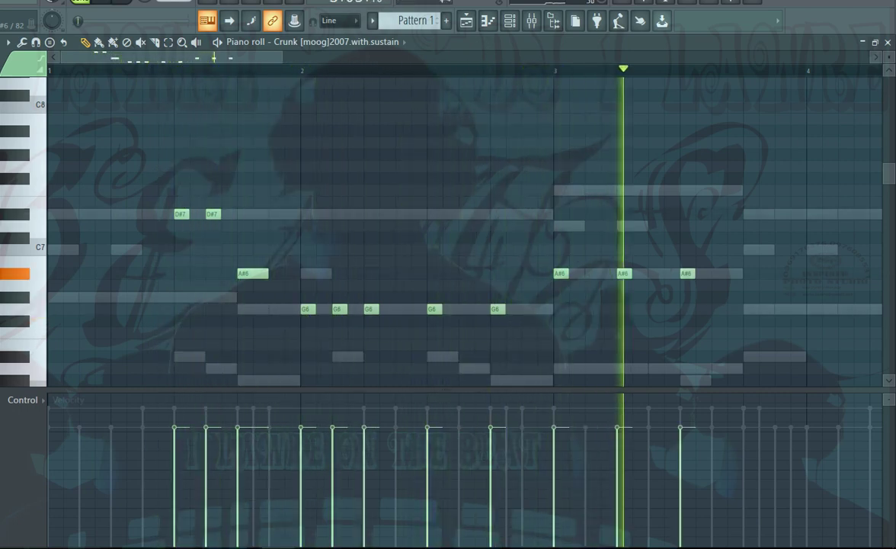
Step: Add short D#7 notes on beats 1 and 2 of bar 1, checking them by playback
scroll(465, 226, "down", 4)
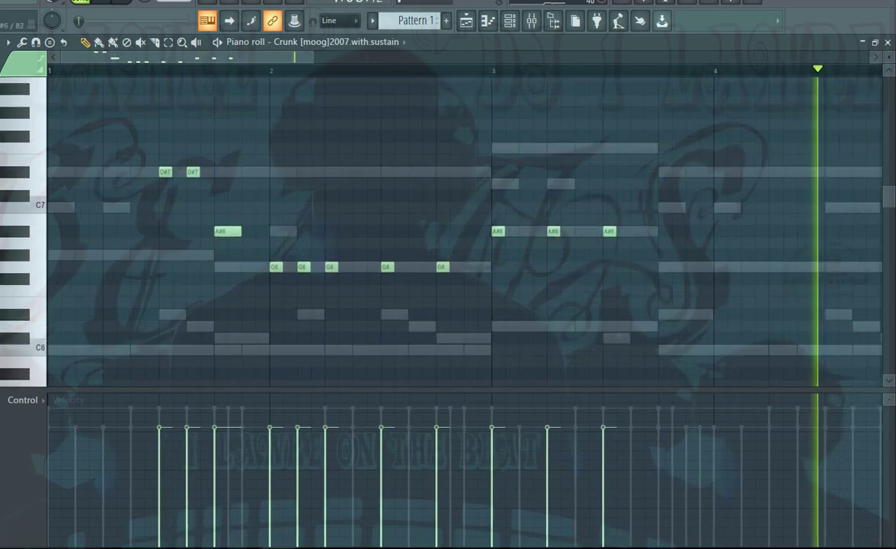
scroll(464, 225, "up", 3)
key("space")
key("space")
left_click(53, 285)
key("space")
left_click_drag(53, 285, 54, 215)
key("space")
key("space")
left_click(110, 215)
key("space")
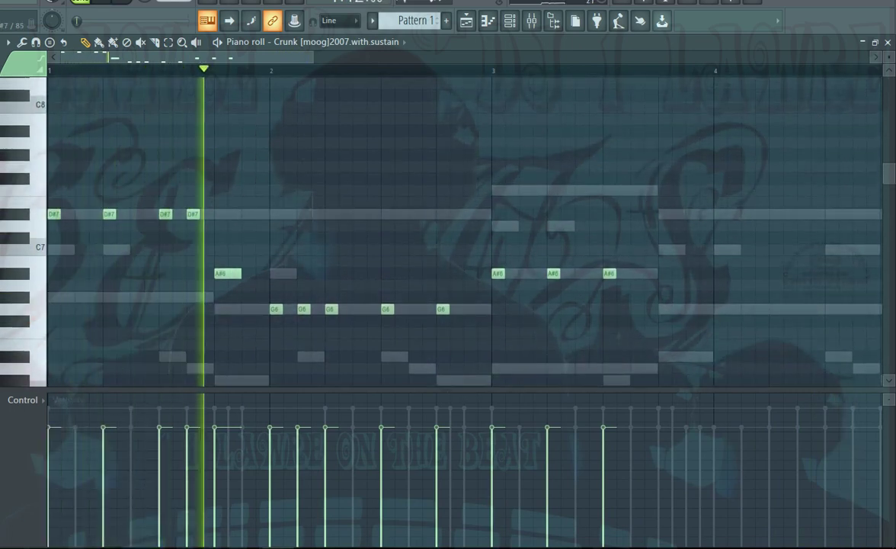
Step: Extend bar 3 with a fourth A#6 note half a beat after beat 3 and a D#7 note on beat 4
scroll(49, 214, "down", 1)
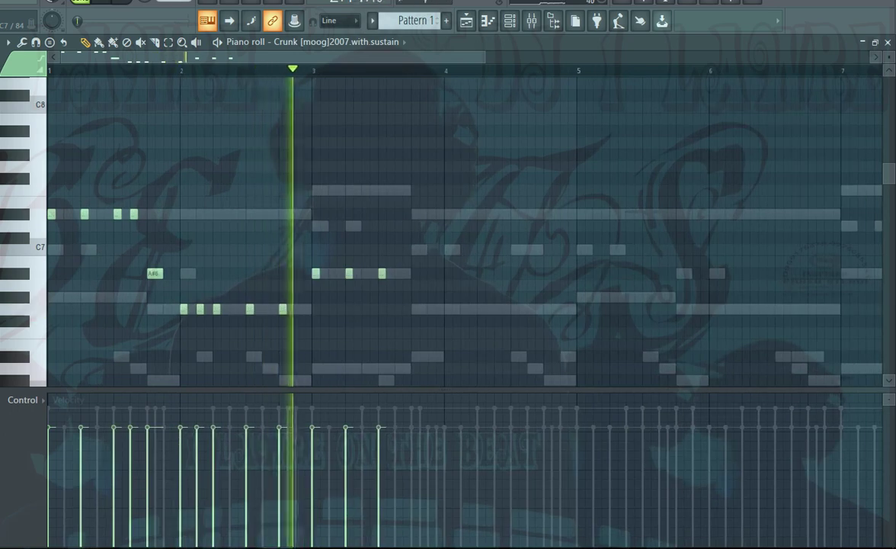
key("space")
key("space")
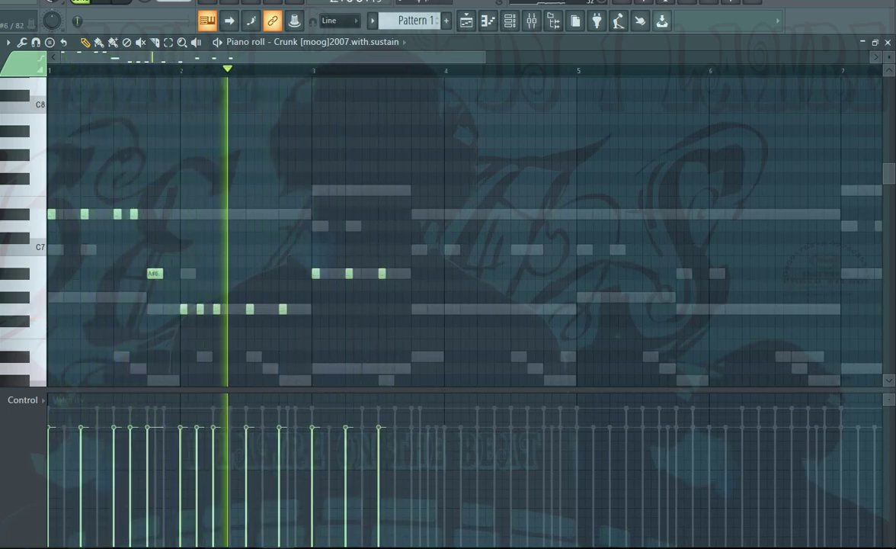
left_click(399, 273)
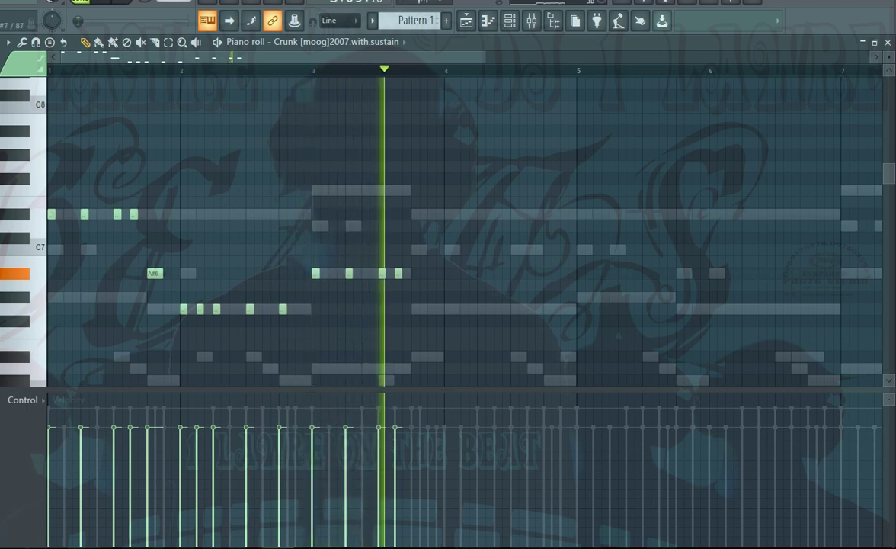
left_click(416, 215)
key("space")
key("space")
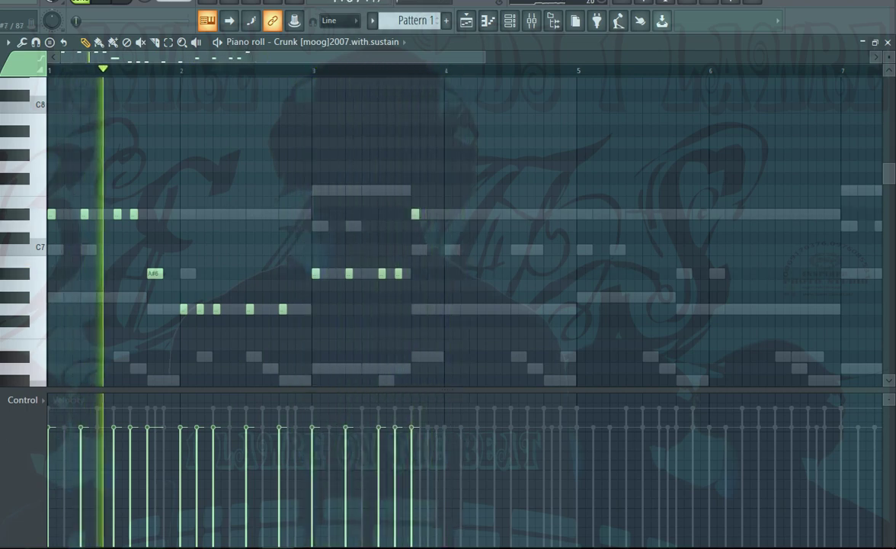
Step: Add a C7 note at the start of bar 4 and a D#7 note on its second beat
left_click(448, 249)
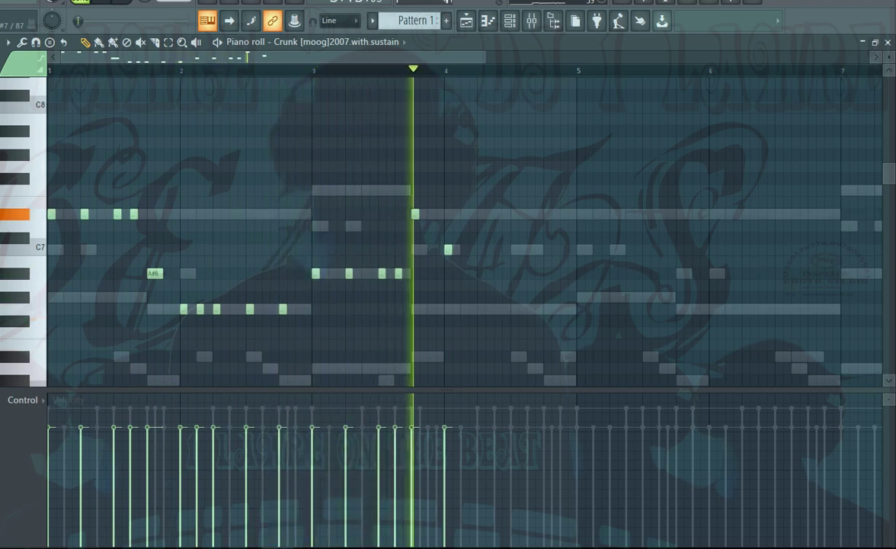
left_click(481, 214)
key("space")
key("space")
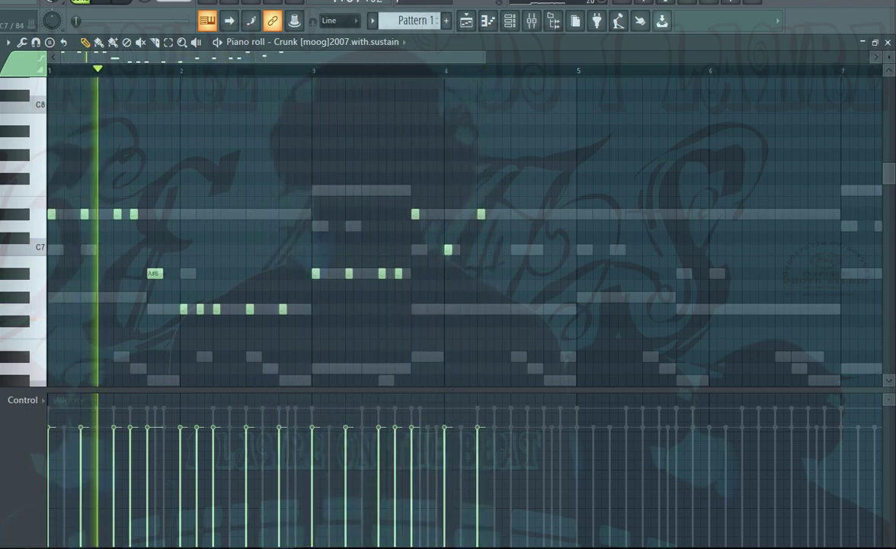
Step: Try the C7 note half a beat earlier with a D#7 note at the start of bar 4
left_click_drag(448, 249, 432, 250)
left_click(449, 215)
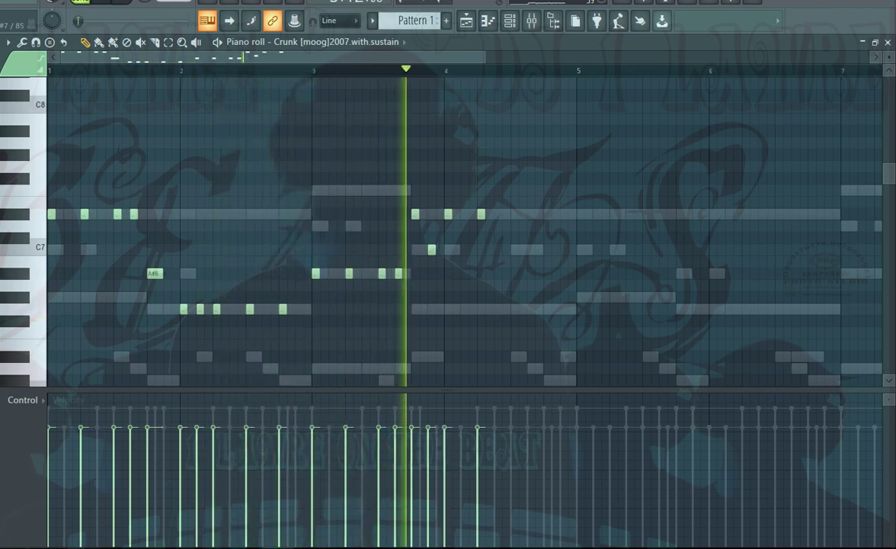
key("space")
key("space")
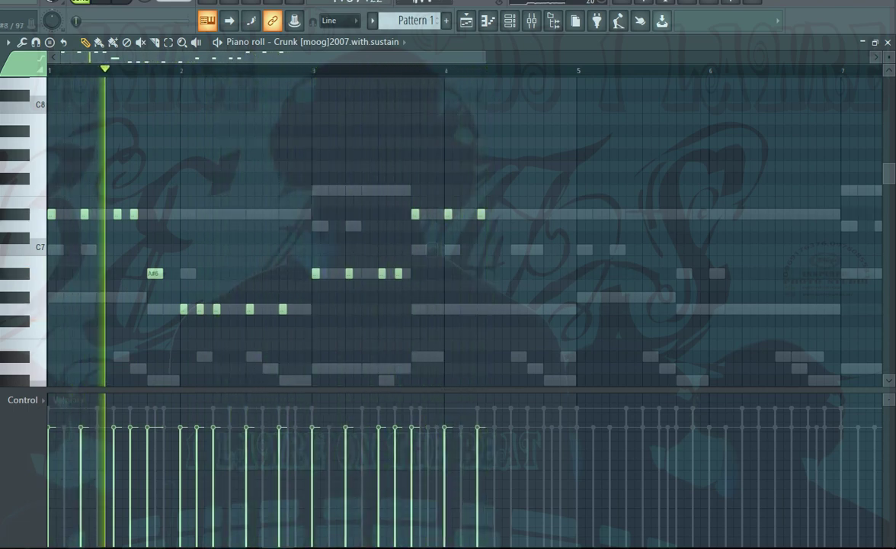
key("space")
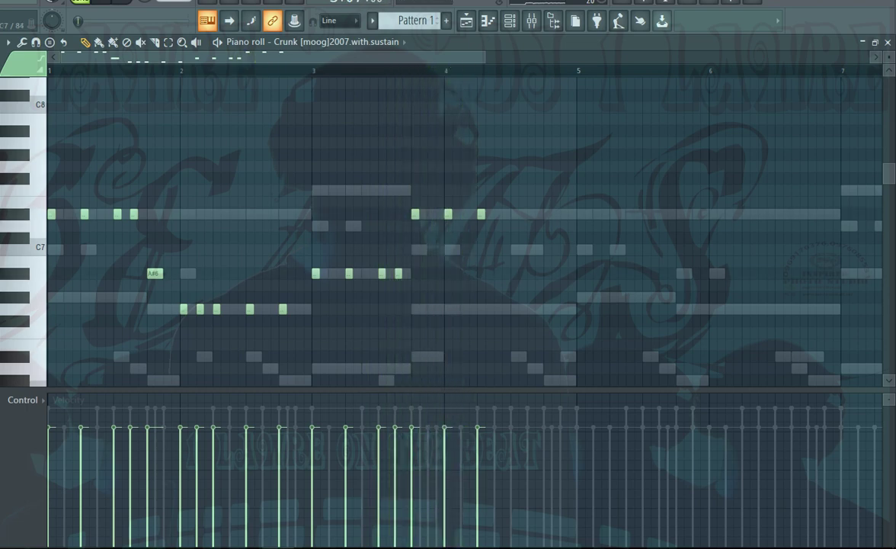
key("space")
key("space")
left_click(448, 250)
key("space")
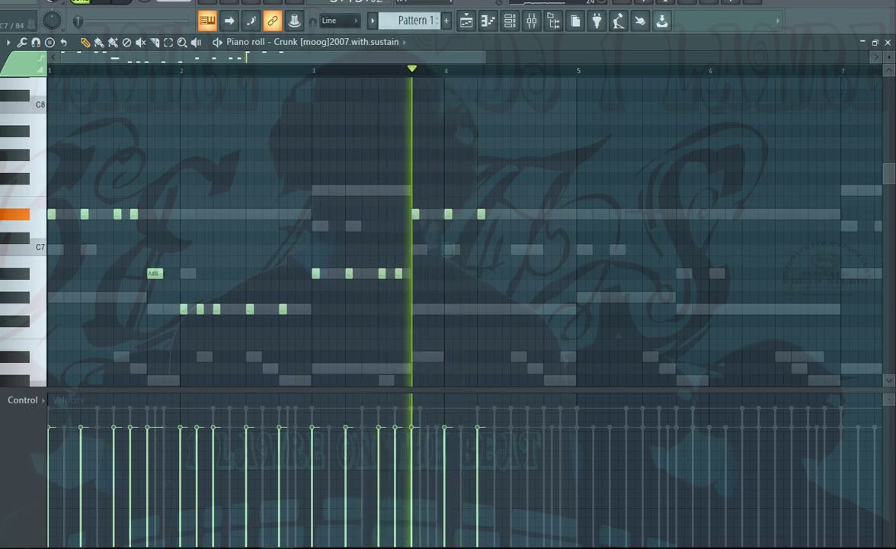
key("space")
right_click(449, 250)
key("space")
Step: Add a C7 note half a beat into bar 4 and replace the D#7 at the start of that bar with C7
left_click(465, 249)
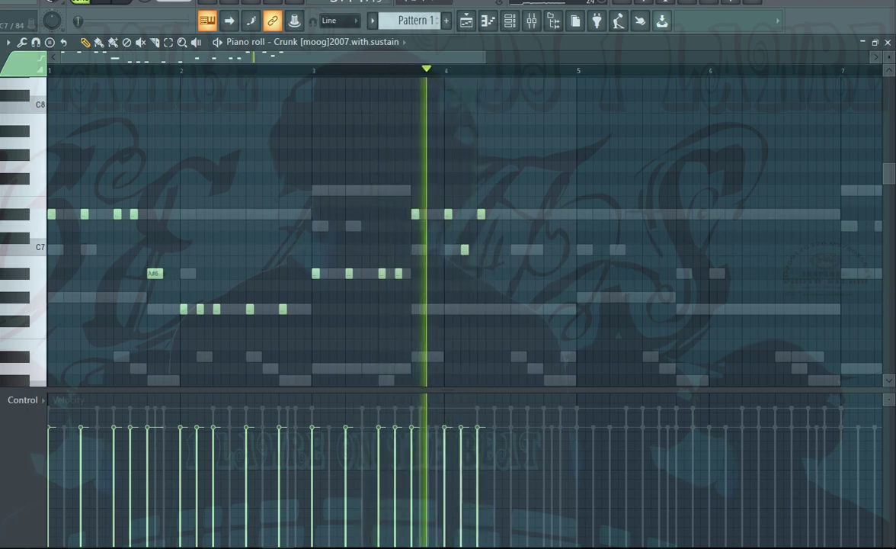
key("space")
key("space")
right_click(448, 214)
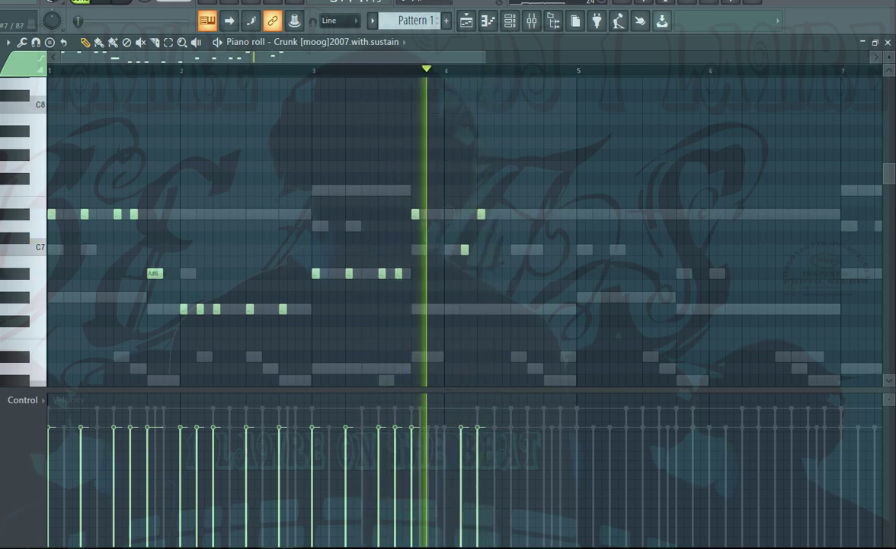
key("space")
key("space")
left_click(448, 249)
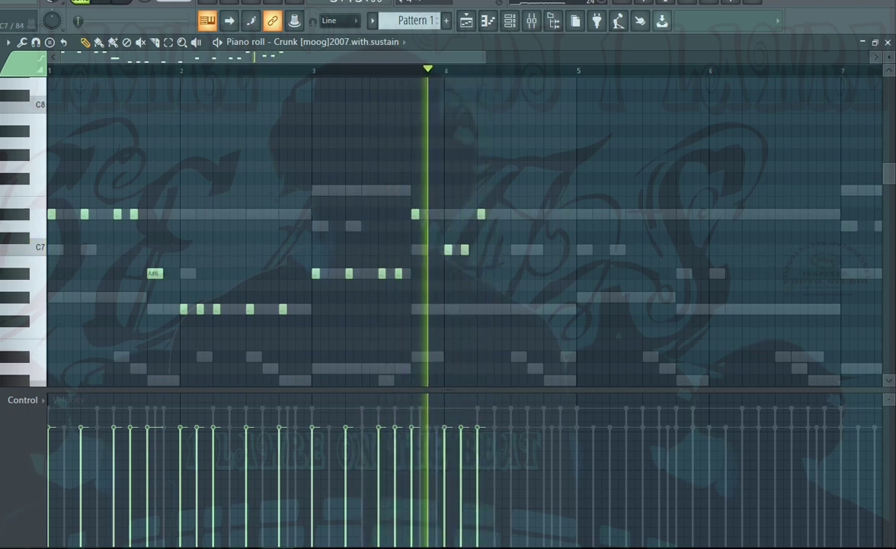
key("space")
key("space")
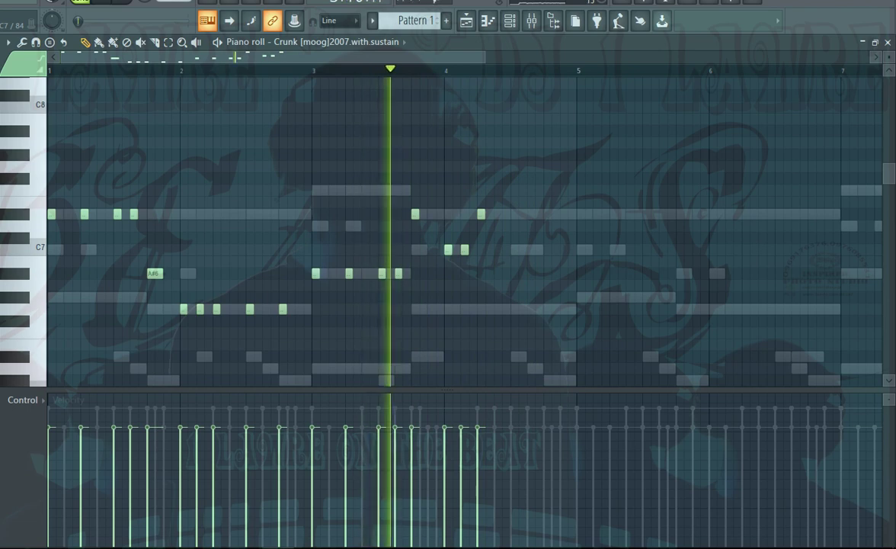
Step: Add short D#7 notes on beats 3 and 4 of bar 4 and check them by playback
left_click(514, 214)
key("space")
key("space")
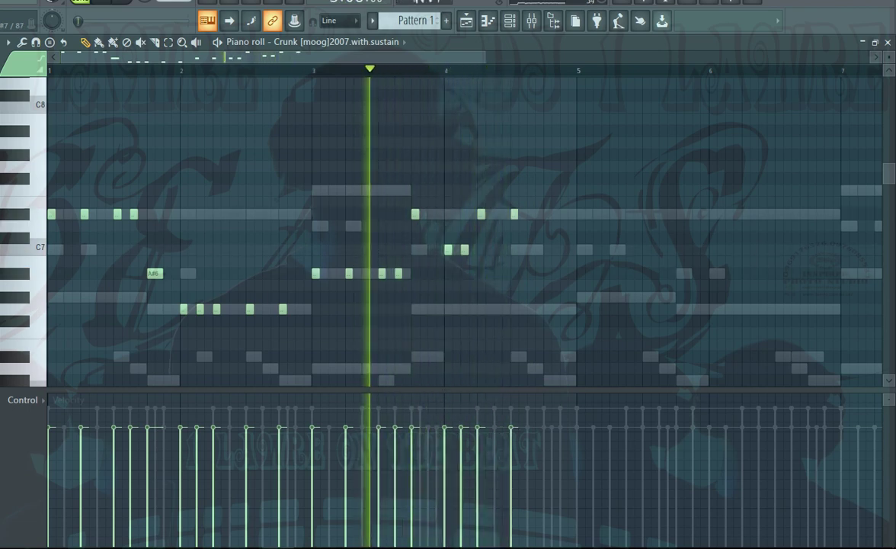
left_click(548, 214)
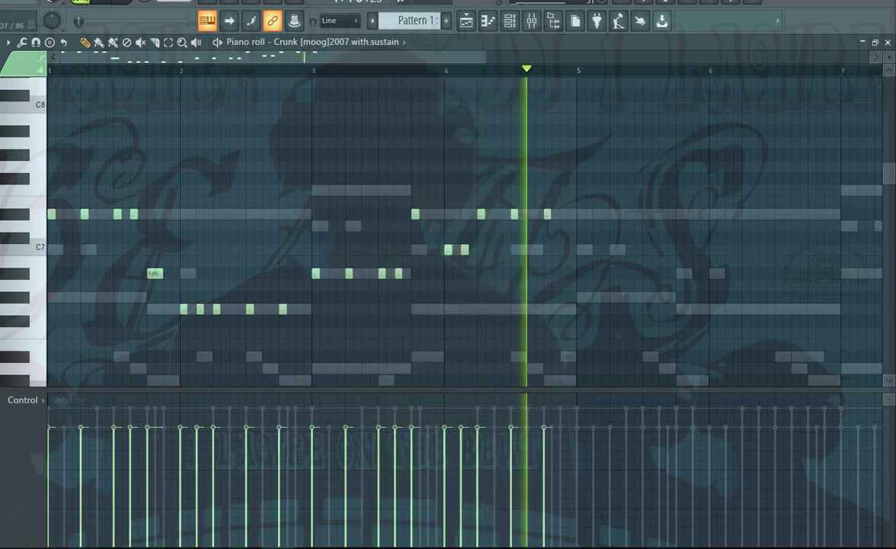
key("space")
key("space")
Step: Place three short C7 notes on the first three beats of bar 5
left_click(581, 250)
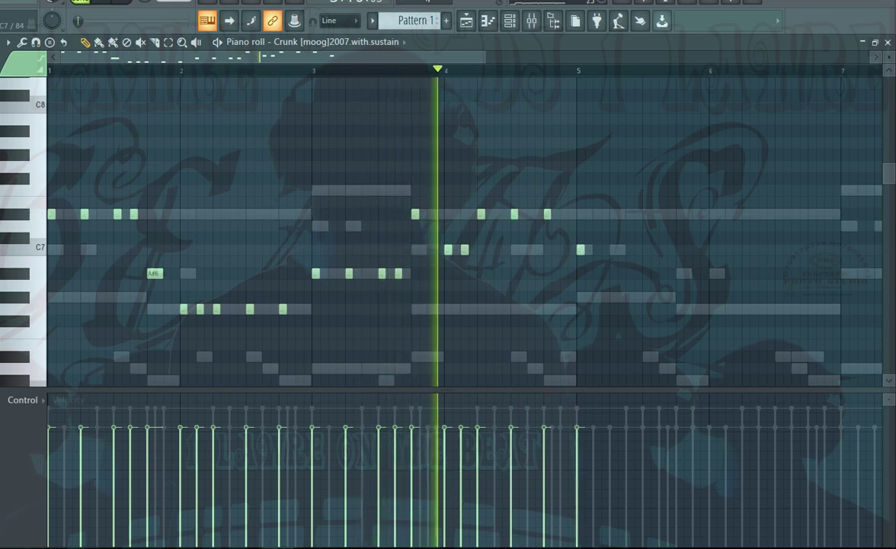
left_click(613, 249)
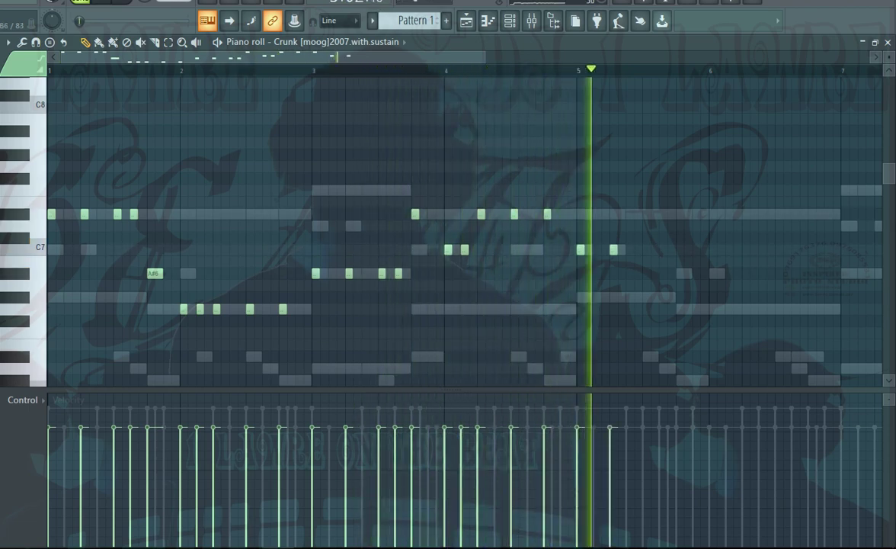
left_click(646, 249)
Step: Add short A#6 notes on the last beat of bar 5 and on every beat of bar 6
left_click(680, 273)
key("space")
key("space")
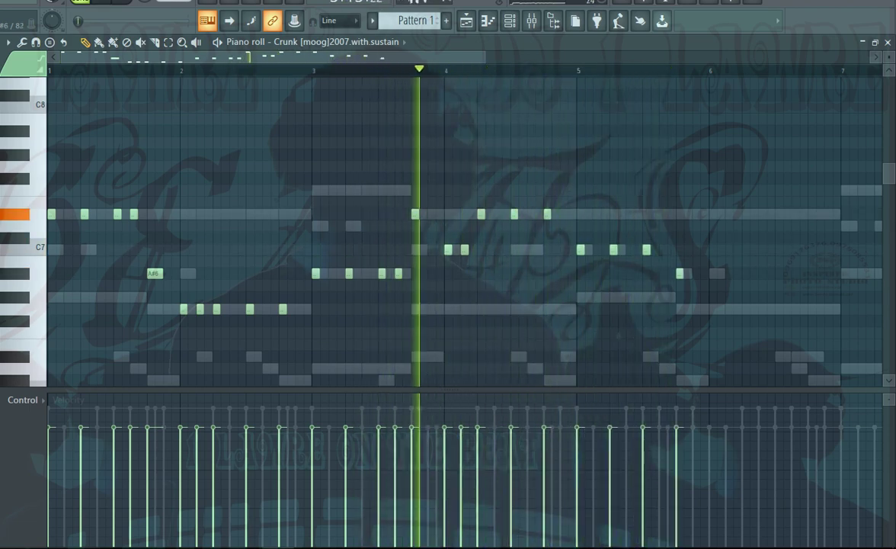
left_click(721, 273)
right_click(721, 273)
left_click(712, 273)
scroll(716, 273, "down", 1)
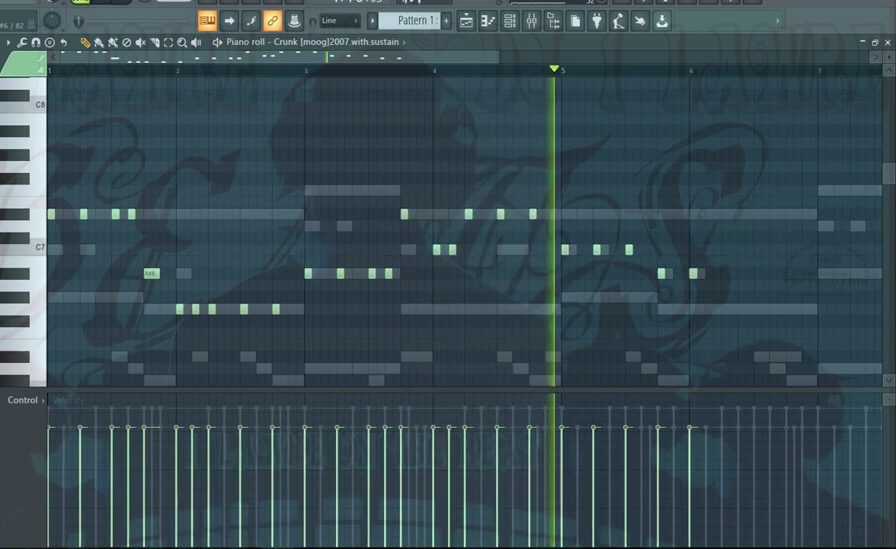
left_click(725, 273)
scroll(725, 272, "down", 2)
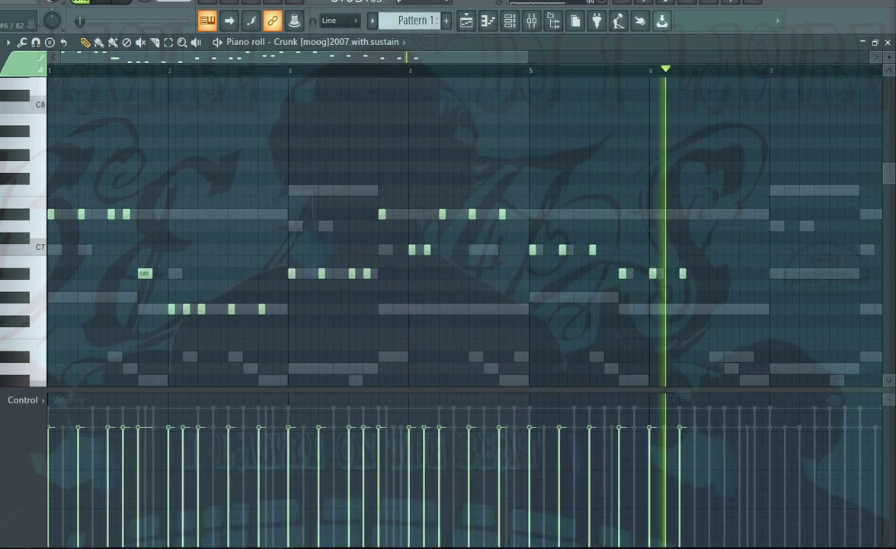
scroll(725, 273, "down", 1)
key("space")
key("space")
scroll(724, 279, "down", 3)
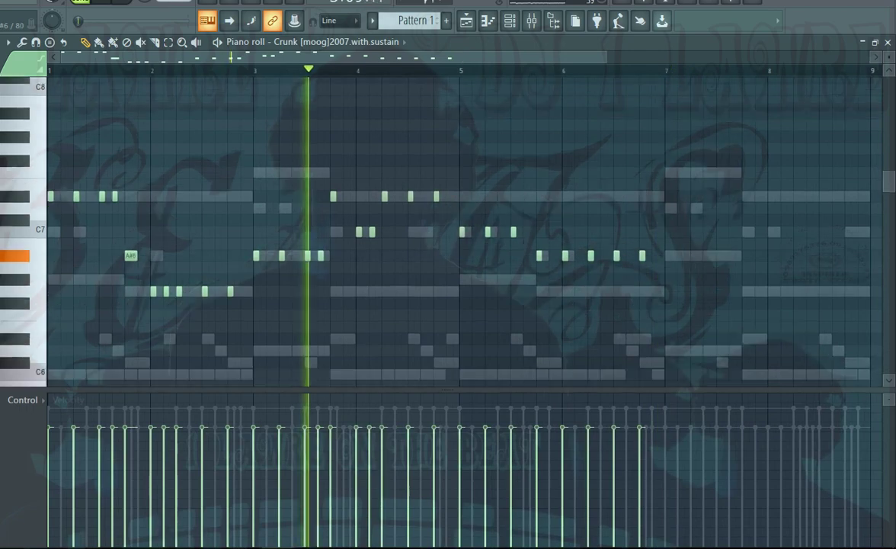
Step: Complete the melody with D7 and F7 notes in bar 7 and D#7 notes from its last beat through bar 8, and close the piano roll
scroll(725, 279, "down", 1)
scroll(724, 279, "up", 4)
key("space")
key("space")
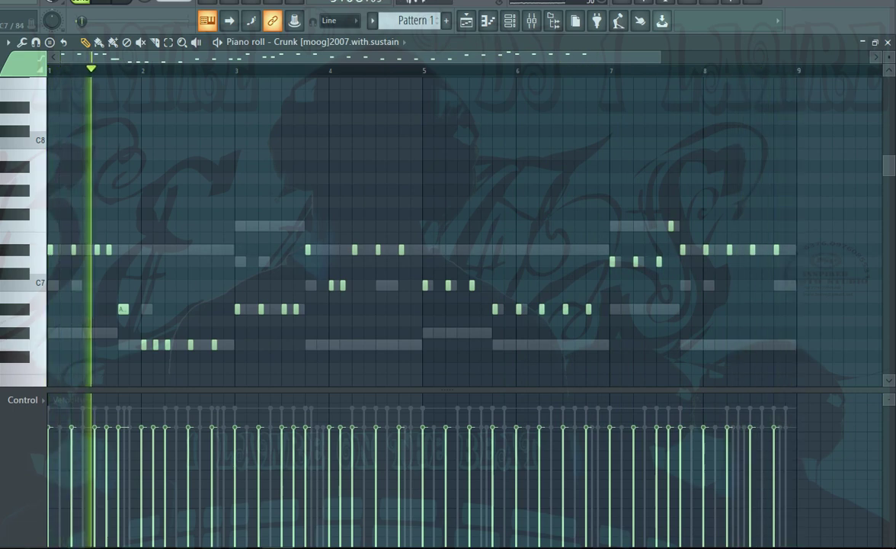
left_click(888, 42)
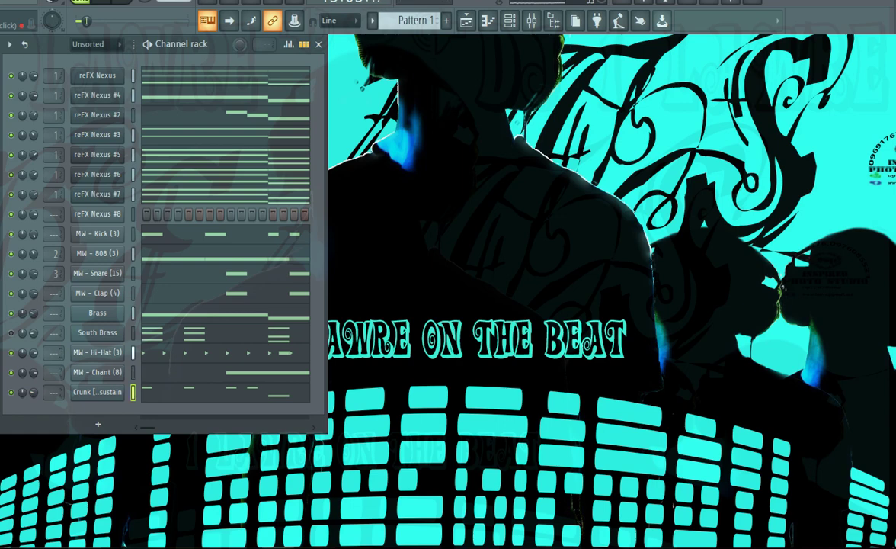
Step: Clone the reFX Nexus #7 channel and start playback of the pattern
right_click(123, 190)
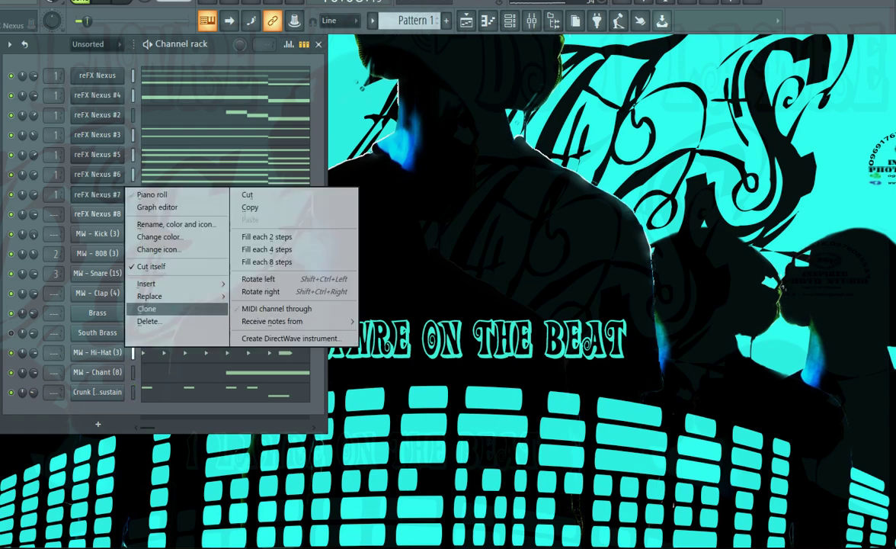
left_click(153, 307)
key("space")
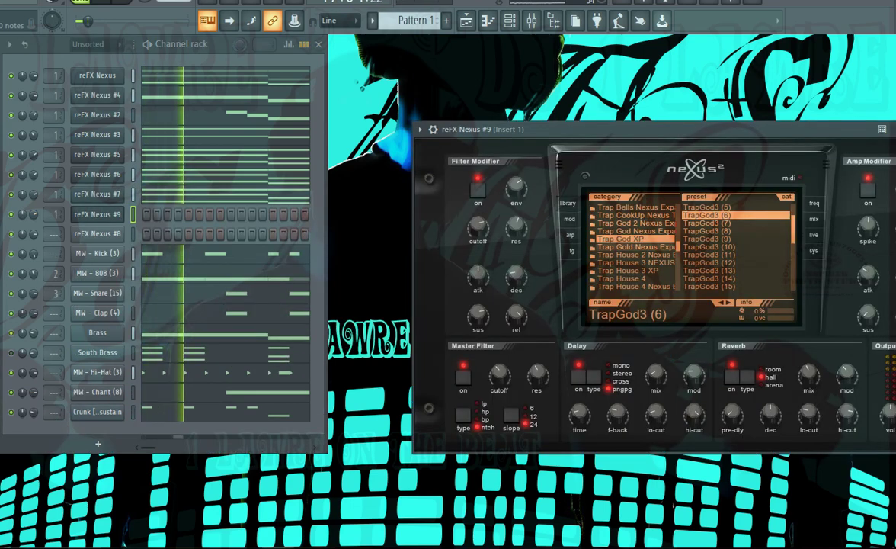
Step: Try the DarkGuitar preset from the Trap Mafia Nexus XP category on the cloned Nexus channel
scroll(632, 246, "down", 5)
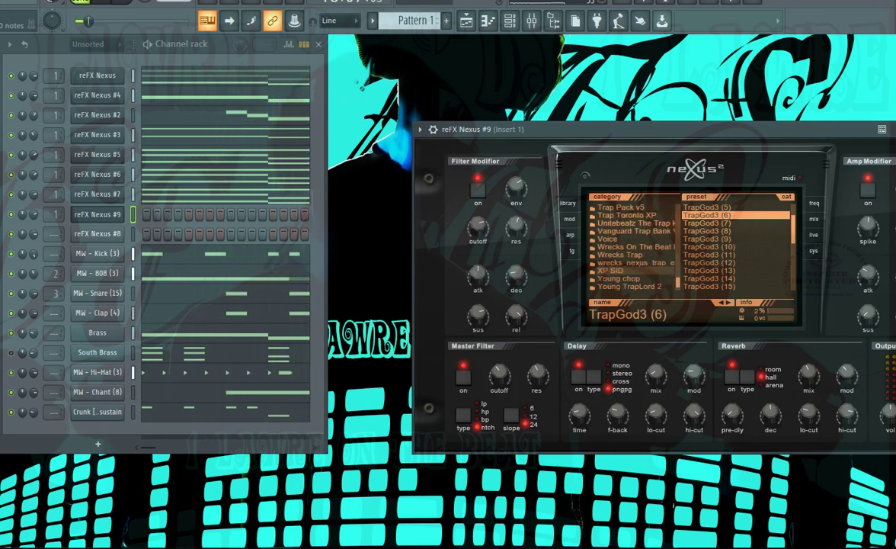
scroll(632, 246, "down", 4)
scroll(632, 246, "up", 5)
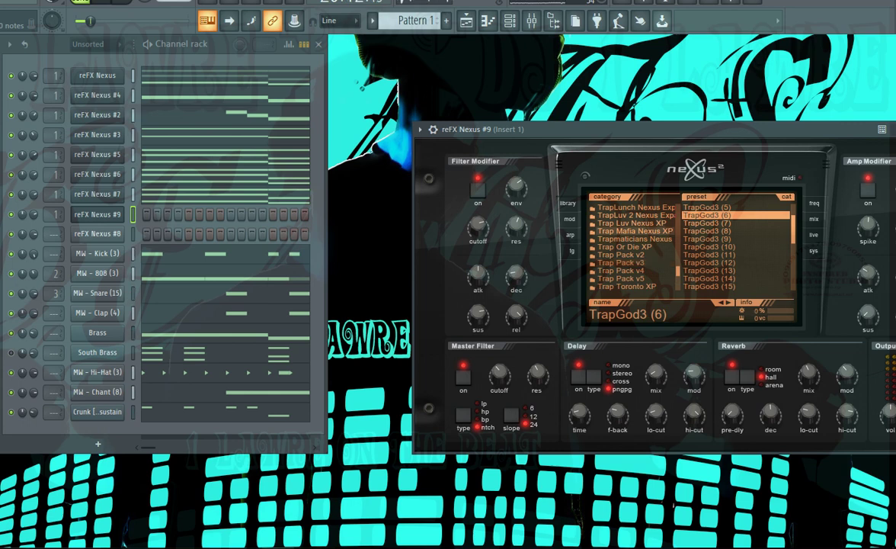
left_click(634, 230)
scroll(735, 246, "down", 6)
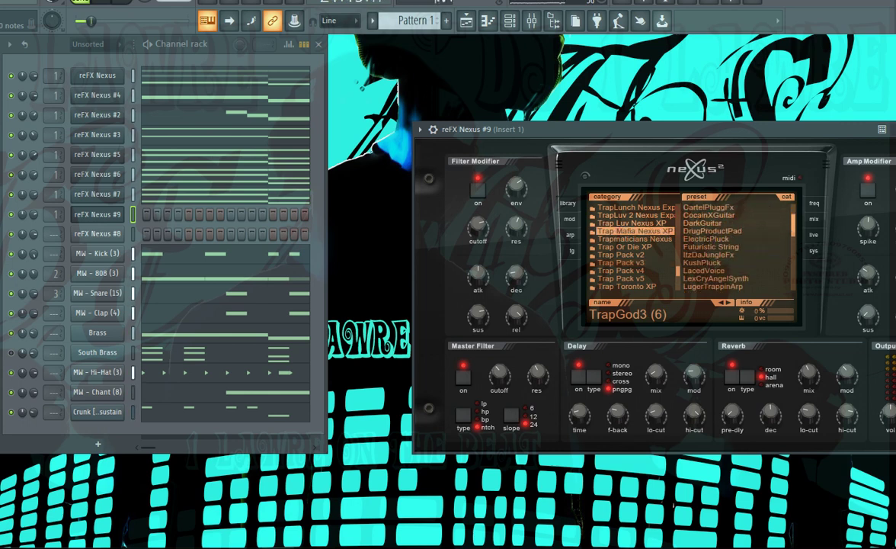
scroll(736, 246, "up", 4)
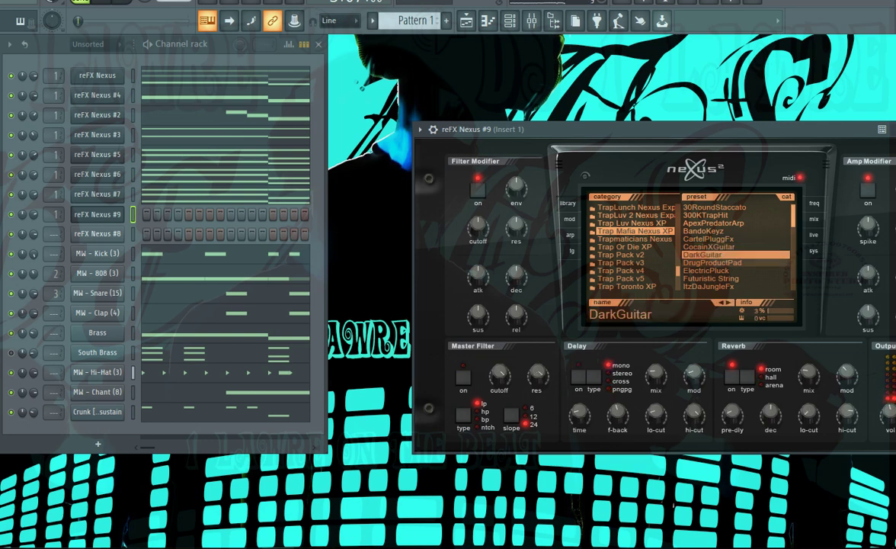
Step: Load the Metro Guitar preset from the Metro Boomin category into the cloned Nexus channel
scroll(735, 246, "down", 6)
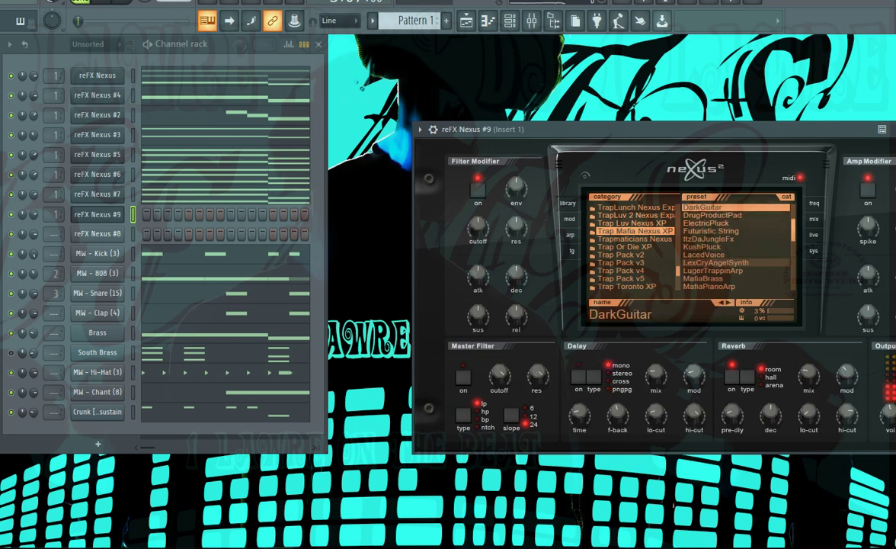
scroll(735, 246, "down", 7)
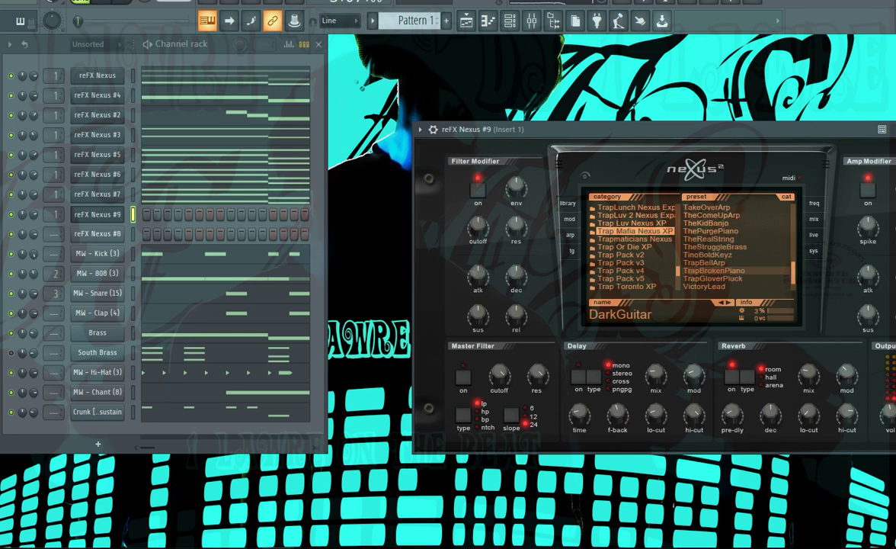
scroll(631, 246, "down", 5)
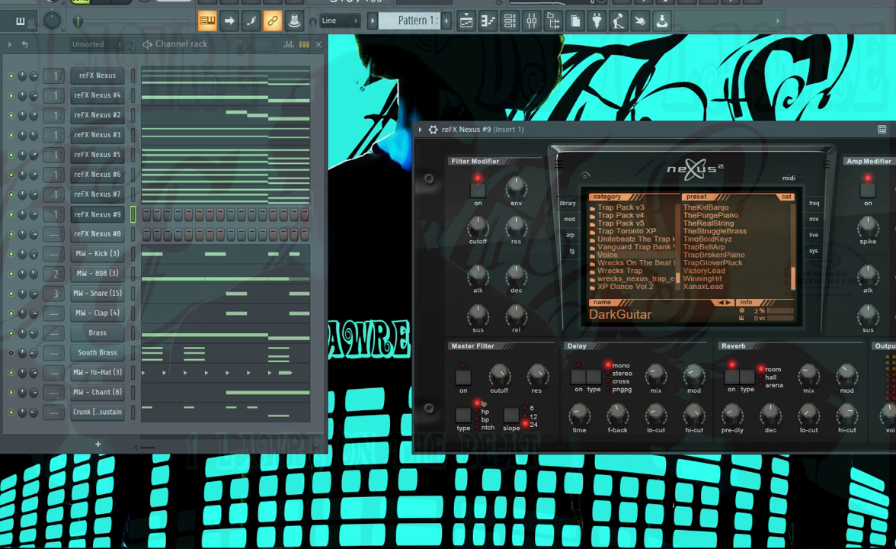
scroll(633, 246, "up", 10)
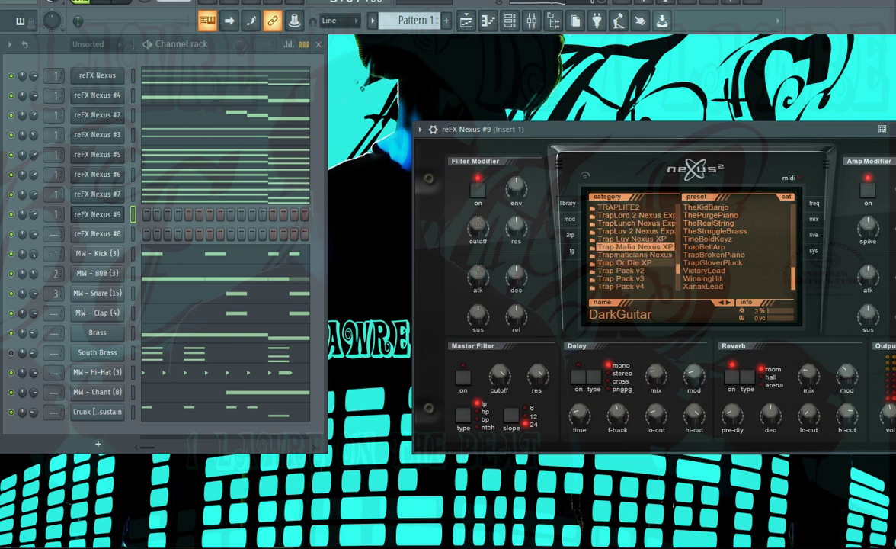
scroll(633, 247, "up", 9)
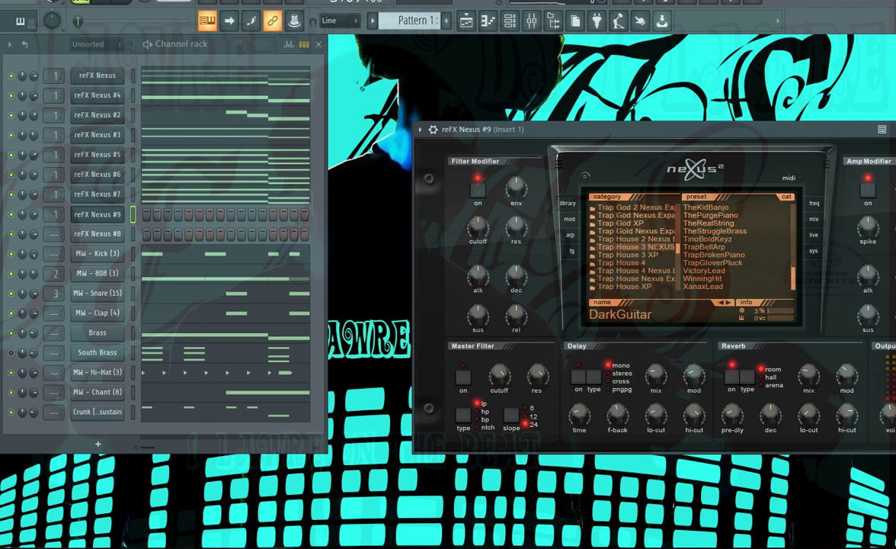
scroll(632, 247, "up", 10)
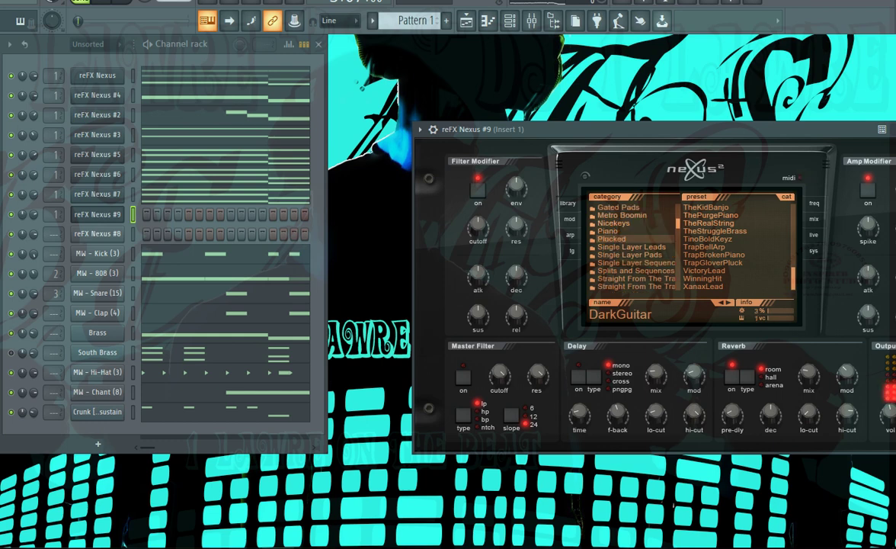
left_click(632, 215)
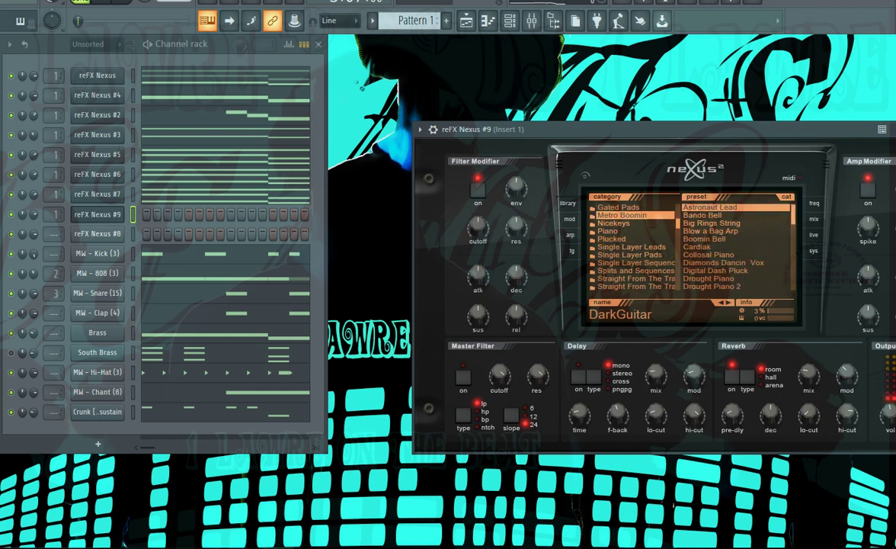
scroll(709, 252, "down", 15)
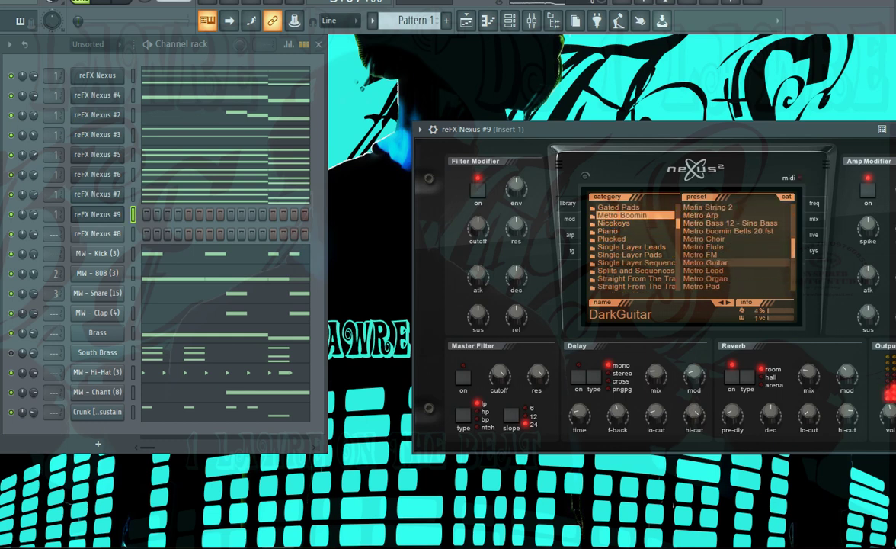
left_click(705, 262)
Step: In the reFX Nexus #9 piano roll, add nearly bar-long G#4, D#5 and A#4 notes on beats 1, 3 and 4 of bar 1
right_click(115, 212)
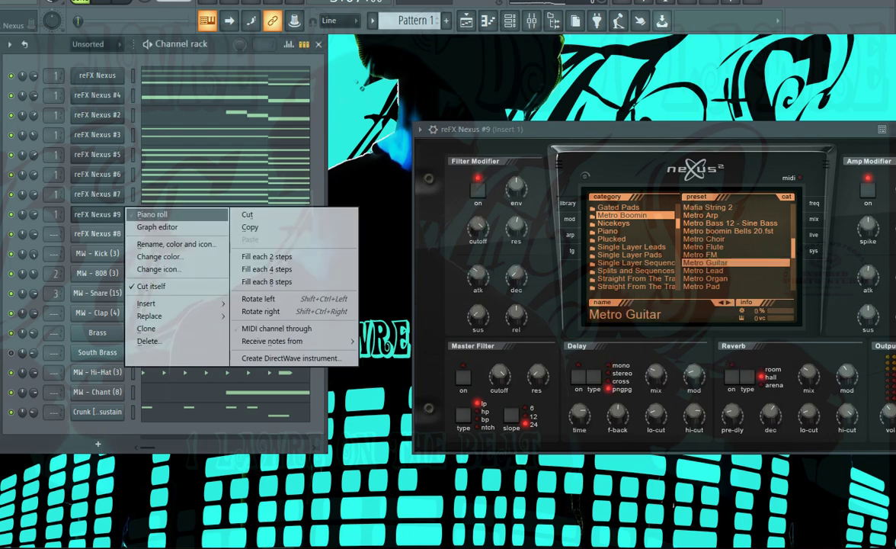
left_click(153, 211)
key("space")
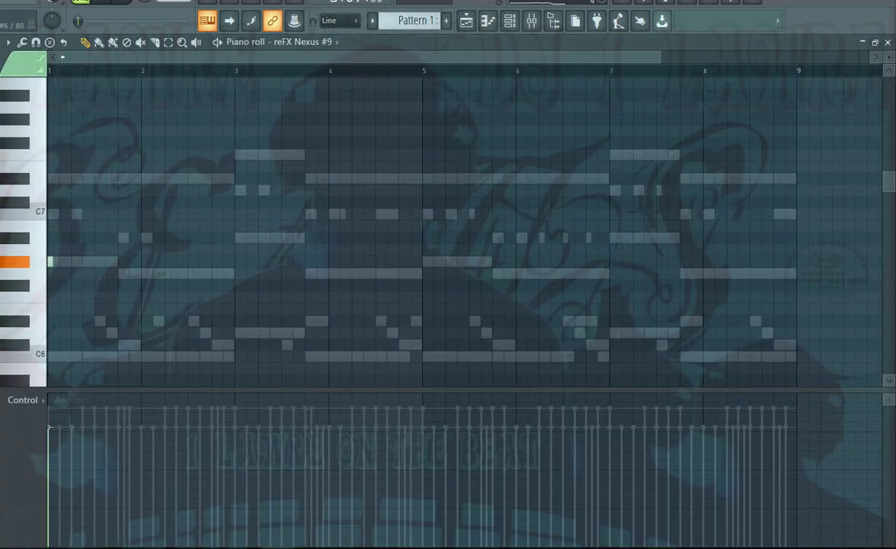
left_click_drag(52, 262, 92, 302)
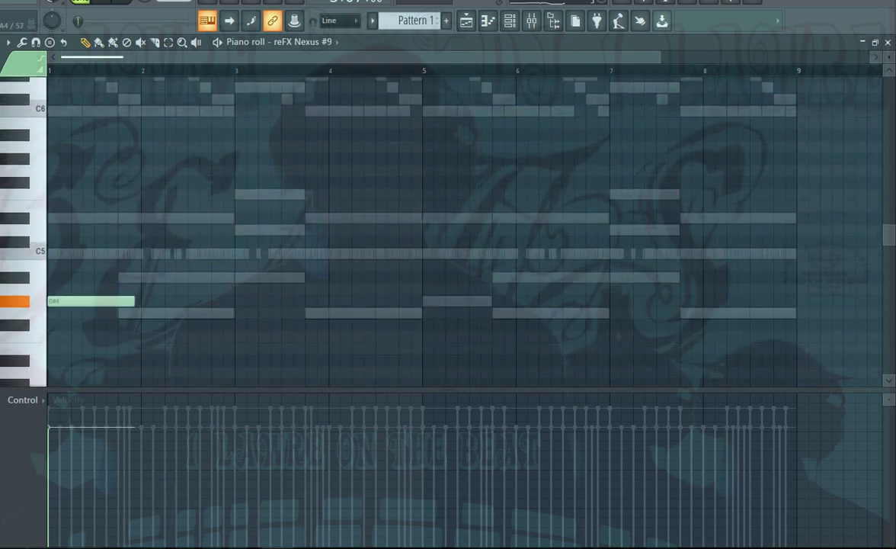
left_click(99, 218)
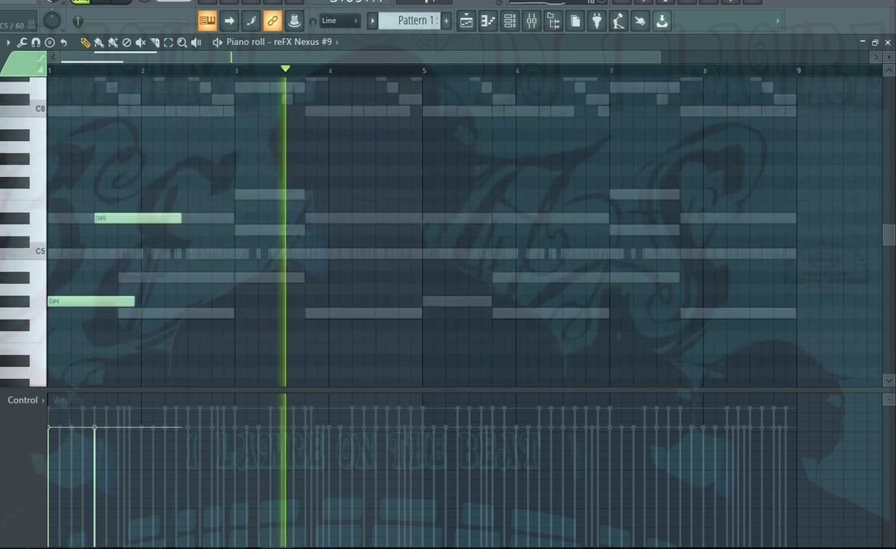
left_click_drag(121, 232, 122, 277)
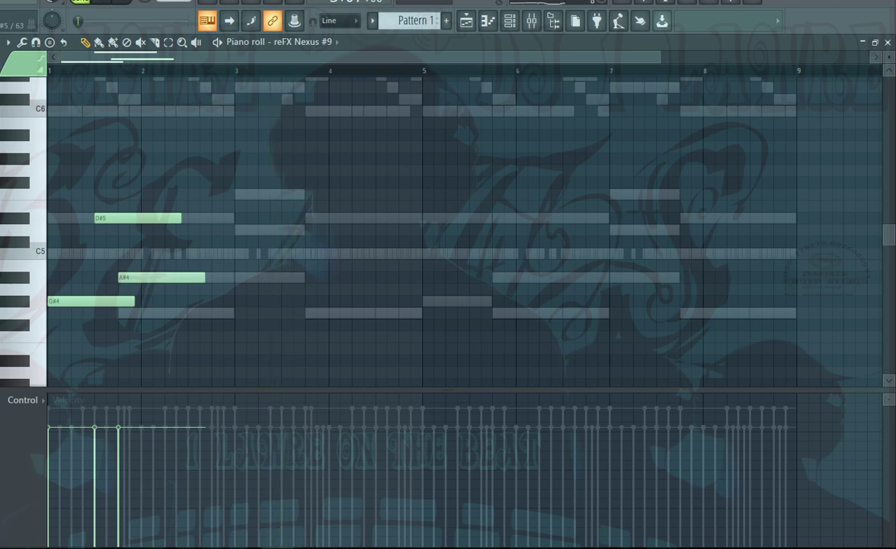
Step: Add D#5 and A#4 on beats 3 and 4 of bar 2, and F5 and D#5 on the same beats of bar 3
left_click(195, 218)
left_click_drag(225, 256, 218, 277)
left_click(287, 193)
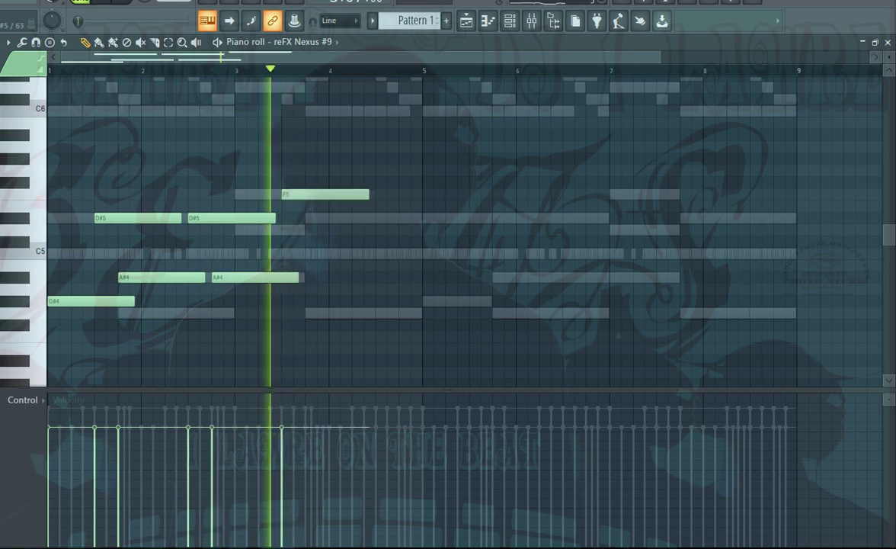
left_click(310, 218)
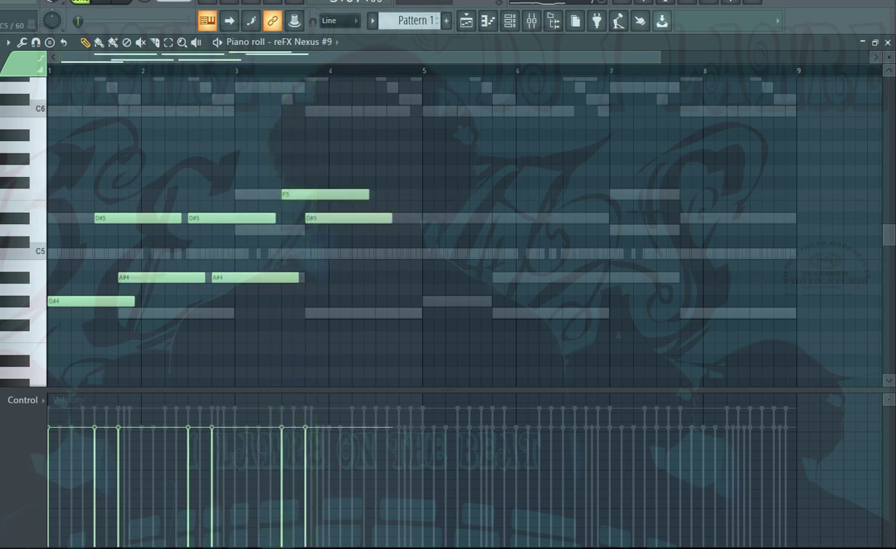
Step: Add C5 and G4 on beats 3 and 4 of bar 4, and G#4, C5 and A#4 on beats 2 to 4 of bar 5
left_click(380, 253)
left_click(404, 313)
left_click(451, 300)
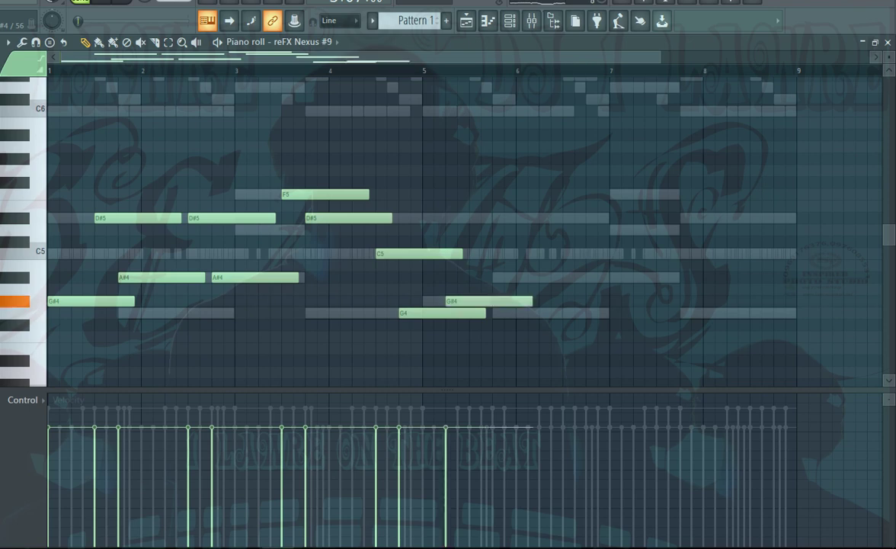
left_click(475, 253)
key("space")
left_click(498, 278)
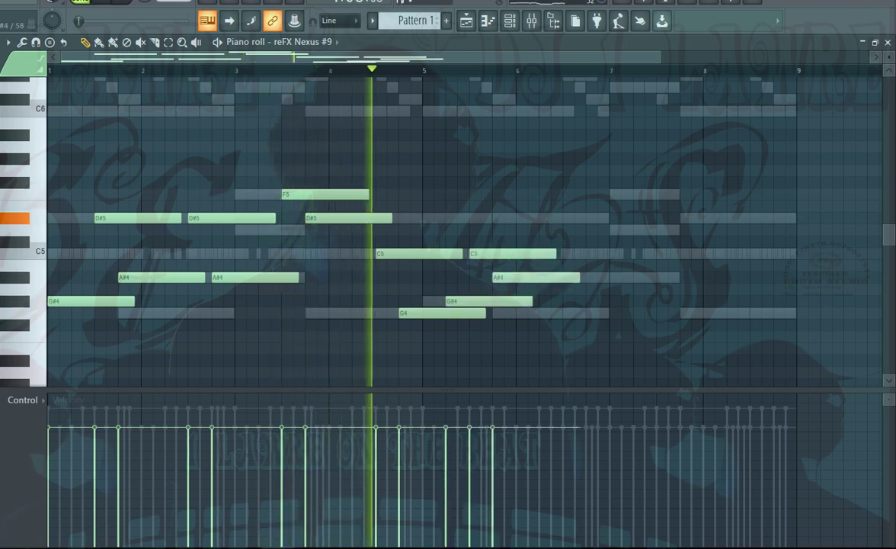
Step: Add C5 and D#5 on beats 3 and 4 of bar 6, and D5, A#4 and G4 on beats 2 to 4 of bar 7
left_click(568, 253)
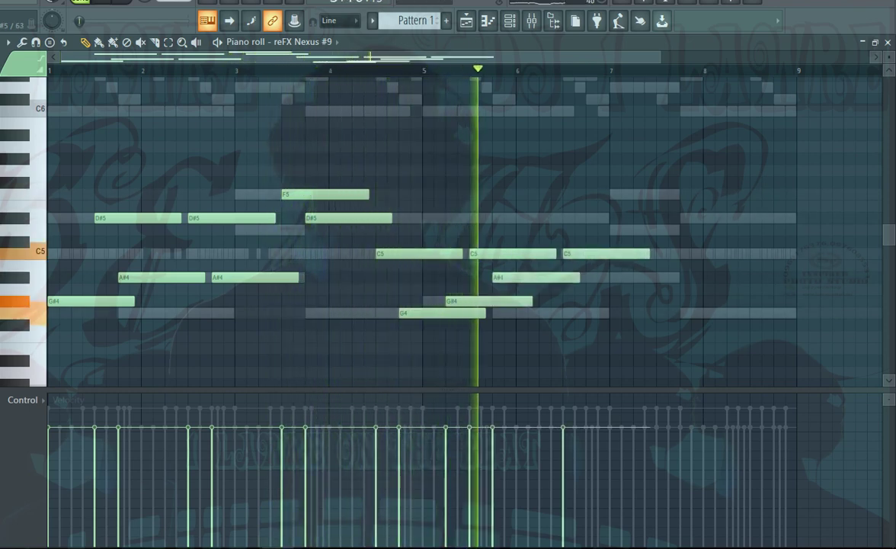
left_click(591, 218)
left_click(639, 229)
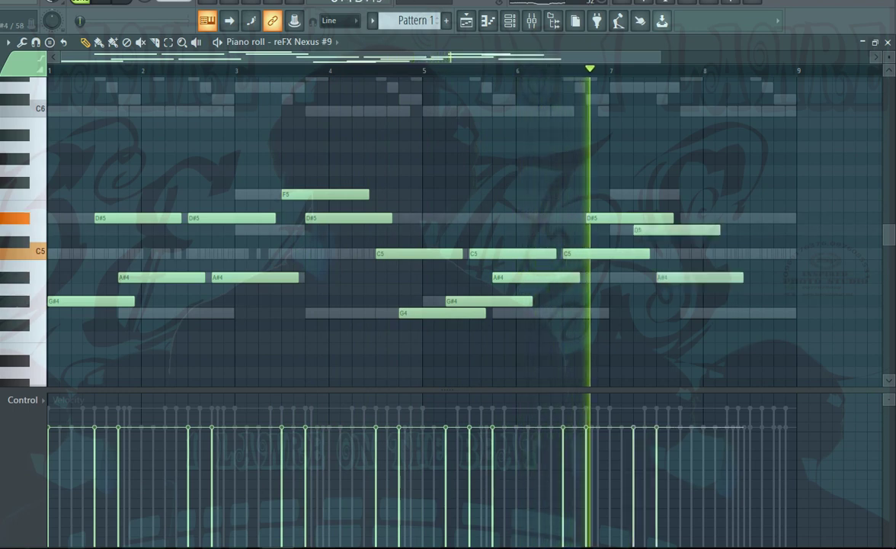
left_click(663, 277)
left_click(686, 312)
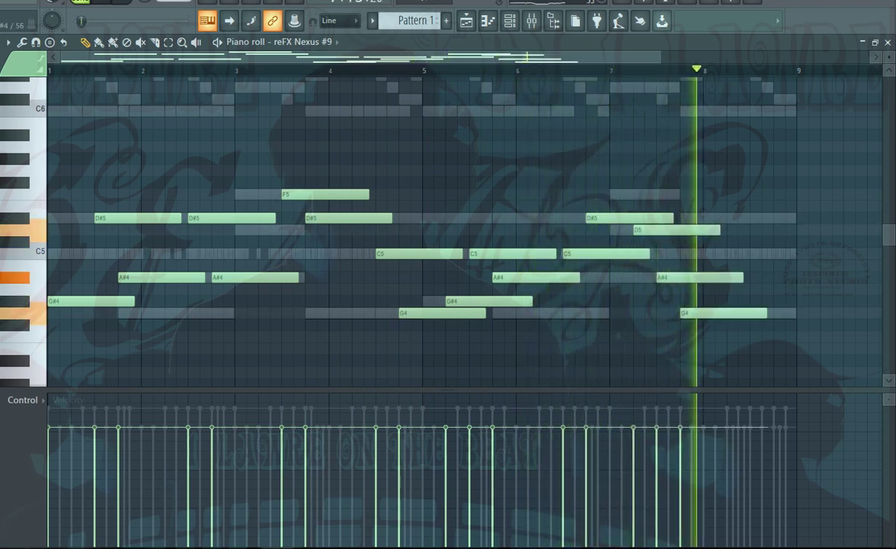
Step: Finish the line with shortened C5, G4 and D#5 notes on beats 2, 3 and 4 of bar 8
left_click(732, 253)
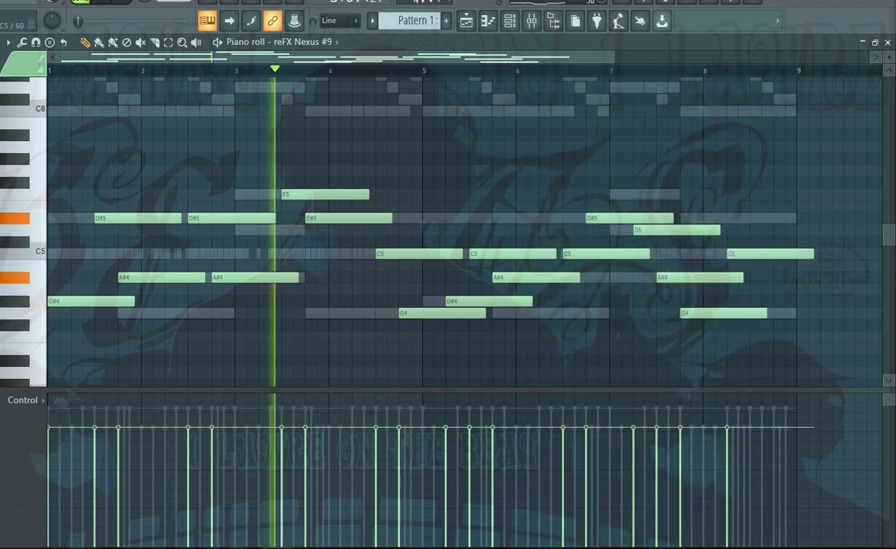
left_click_drag(813, 253, 753, 253)
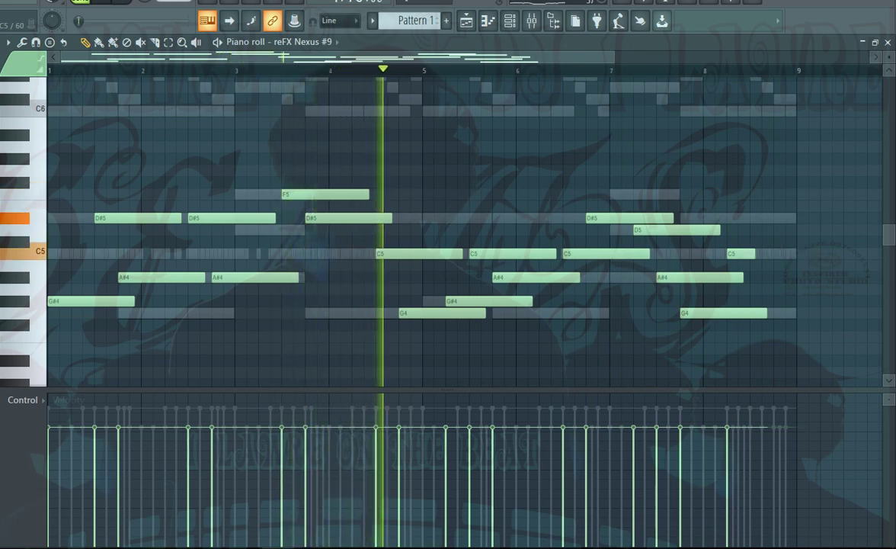
left_click_drag(756, 348, 756, 313)
left_click(779, 218)
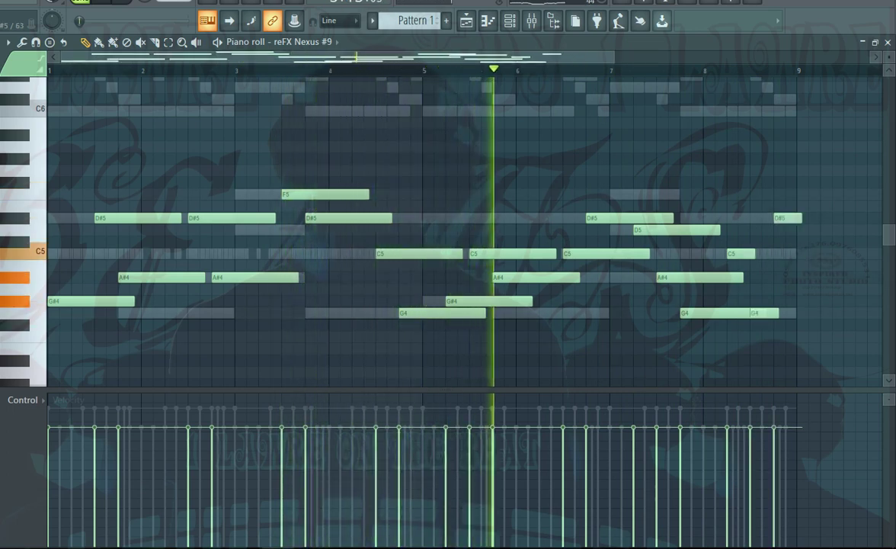
left_click_drag(801, 218, 788, 218)
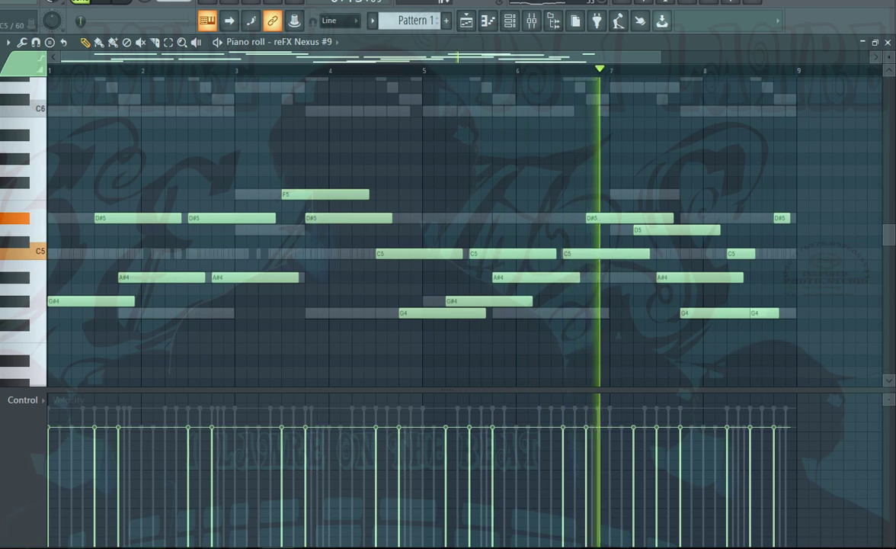
Step: Transpose all the guitar notes up one octave and close the piano roll
key("ctrl+a")
key("ctrl+Up")
key("Delete")
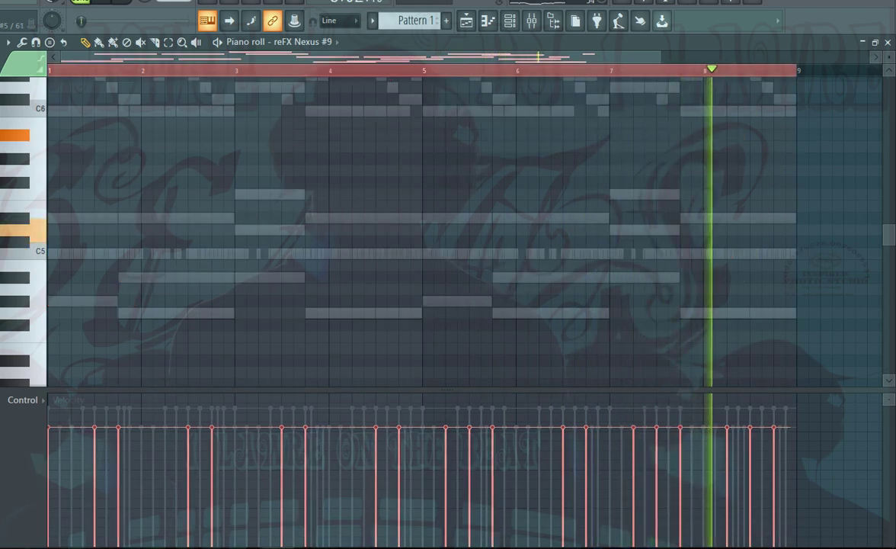
key("ctrl+z")
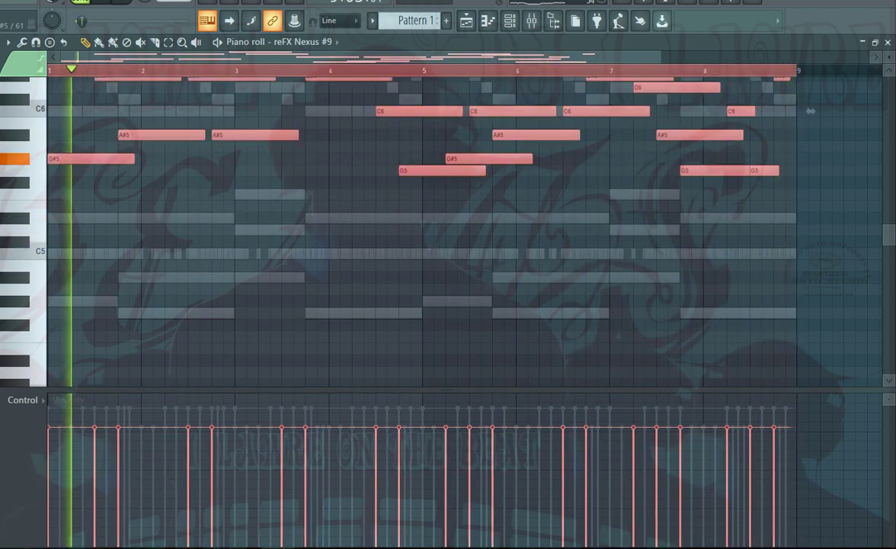
left_click(888, 42)
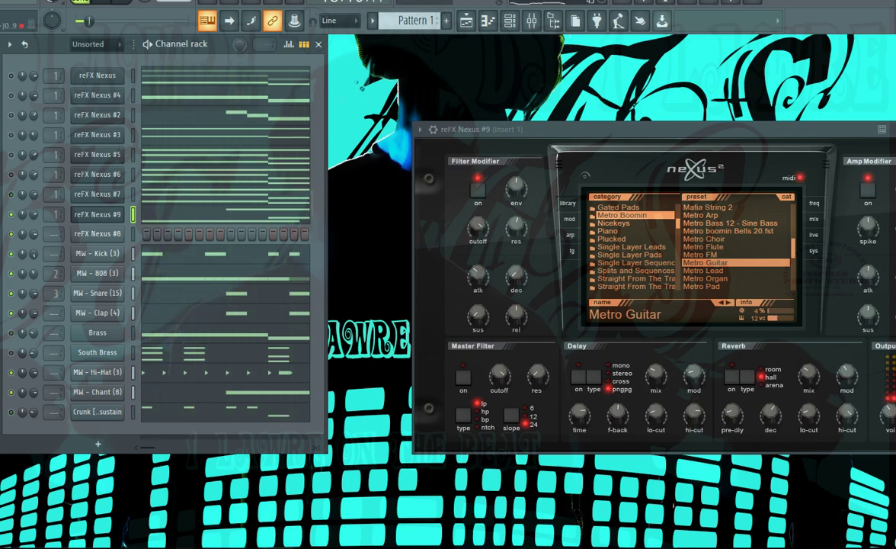
Step: Reopen the reFX Nexus #9 piano roll, stop playback and audition the G5 key
left_click(98, 214)
left_click(98, 215)
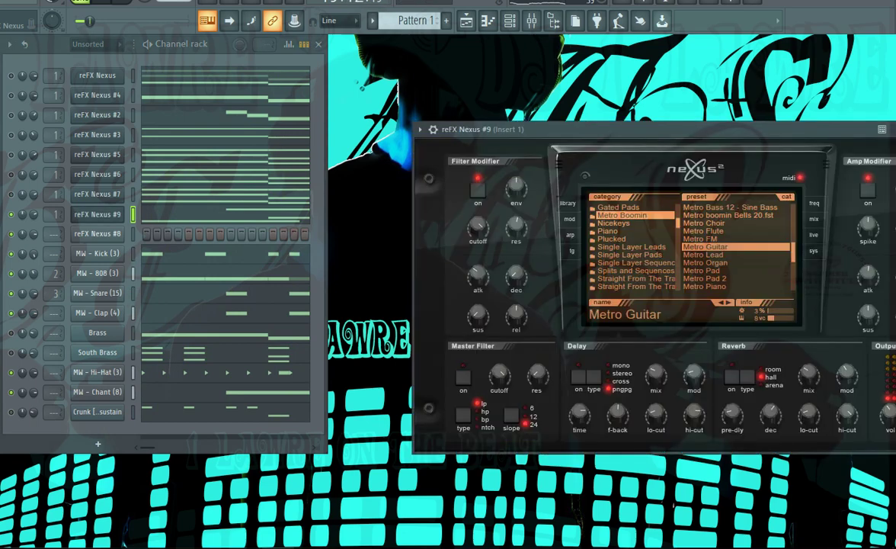
left_click(191, 214)
key("space")
left_click(22, 170)
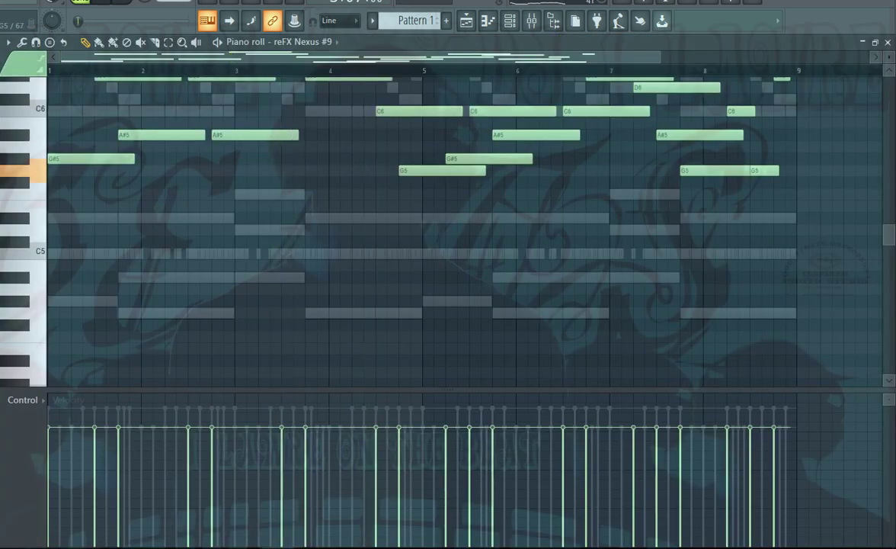
Step: Listen to the guitar line, close its piano roll and play the pattern with the other channels
key("space")
key("space")
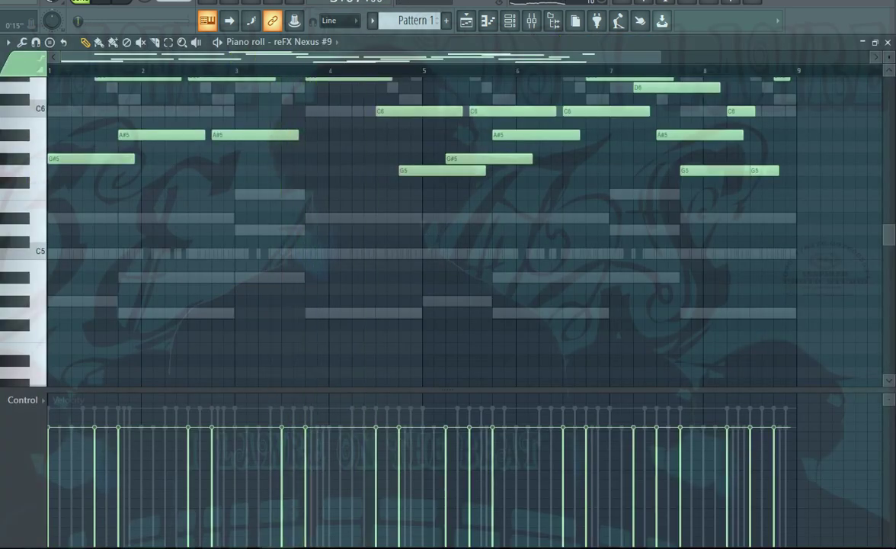
left_click(888, 42)
left_click(814, 251)
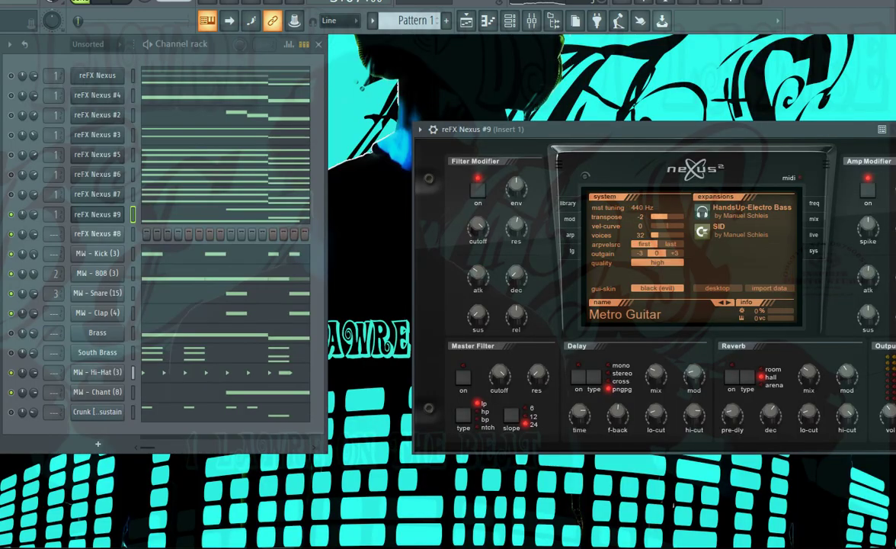
key("space")
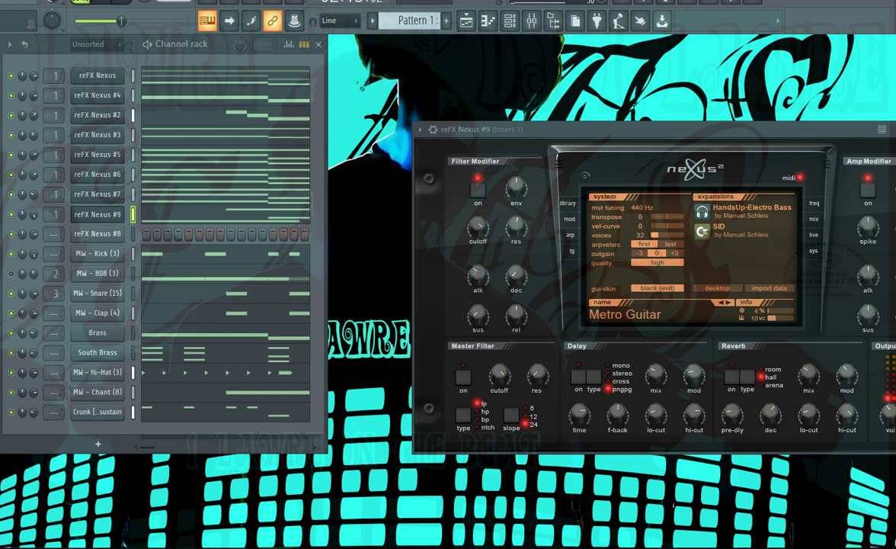
Step: Add the MW - Perc (9) sample as a new channel and open its piano roll
left_click_drag(2, 396, 99, 447)
right_click(119, 432)
left_click(152, 383)
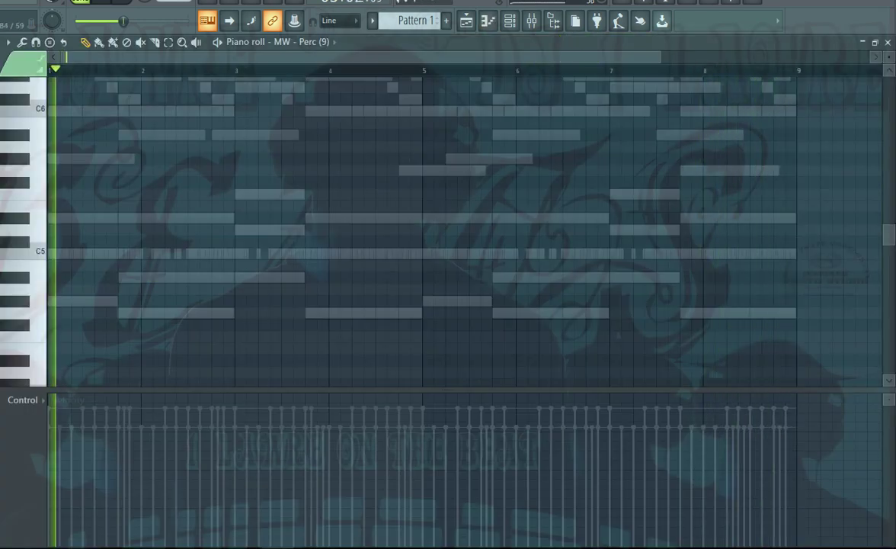
Step: Place a C5 percussion hit on beat 4 of each of bars 1 to 7
left_click(124, 254)
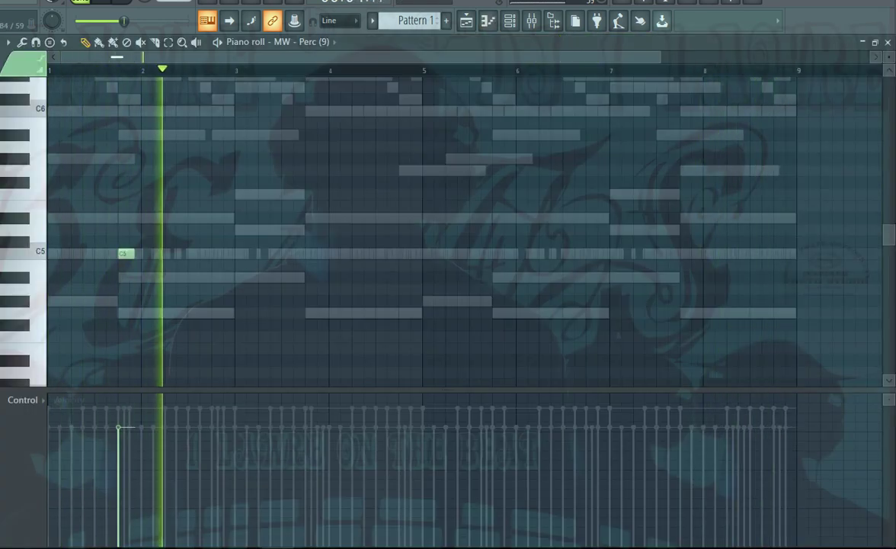
left_click(217, 254)
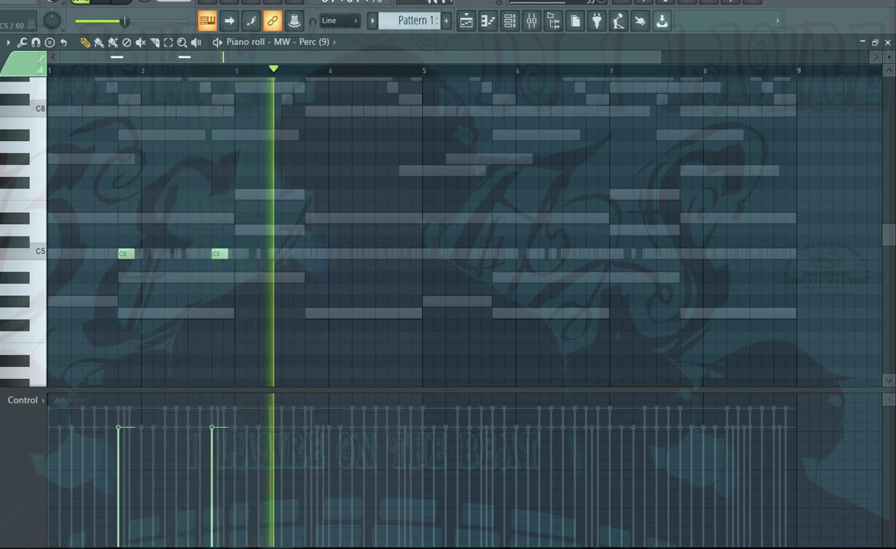
left_click(311, 254)
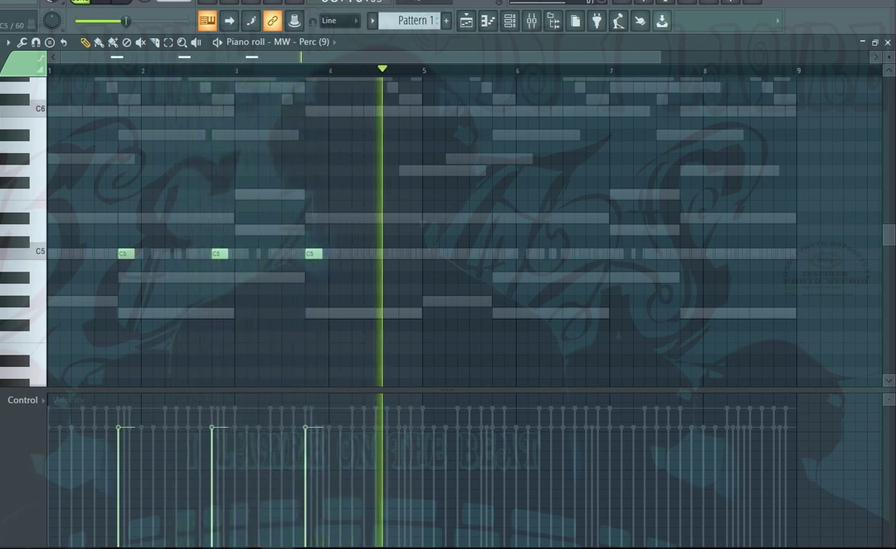
left_click(417, 254)
left_click_drag(416, 254, 405, 254)
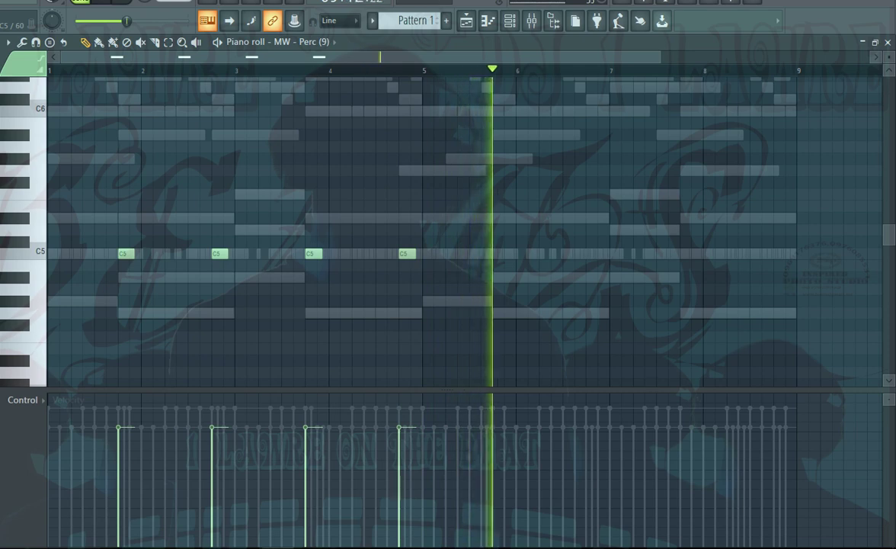
left_click(498, 254)
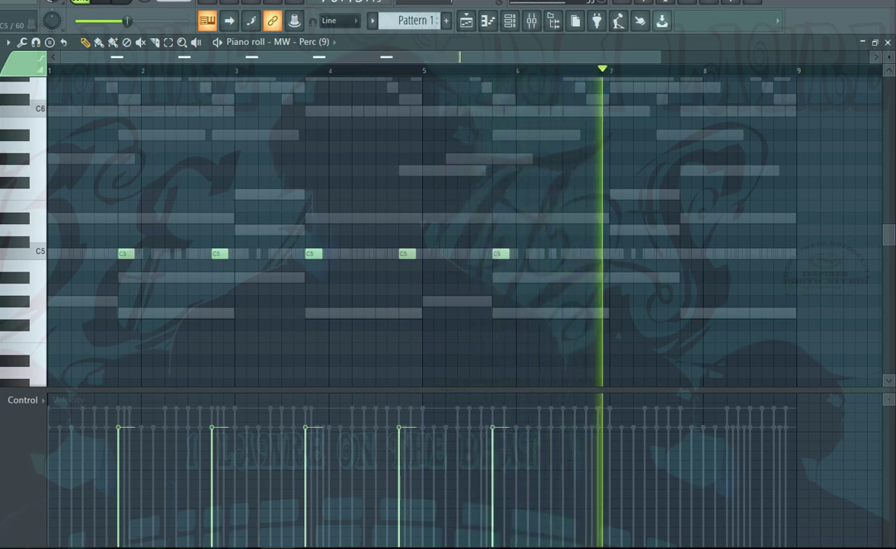
left_click(595, 254)
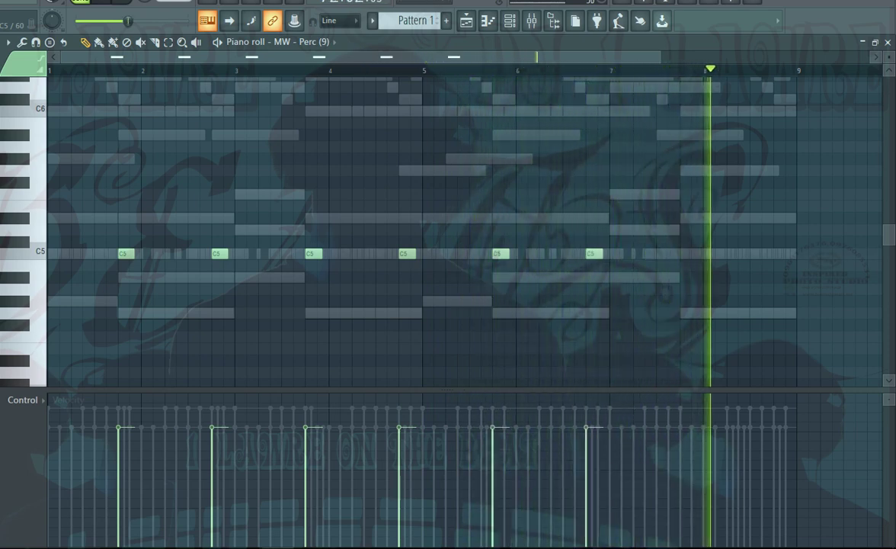
left_click(687, 254)
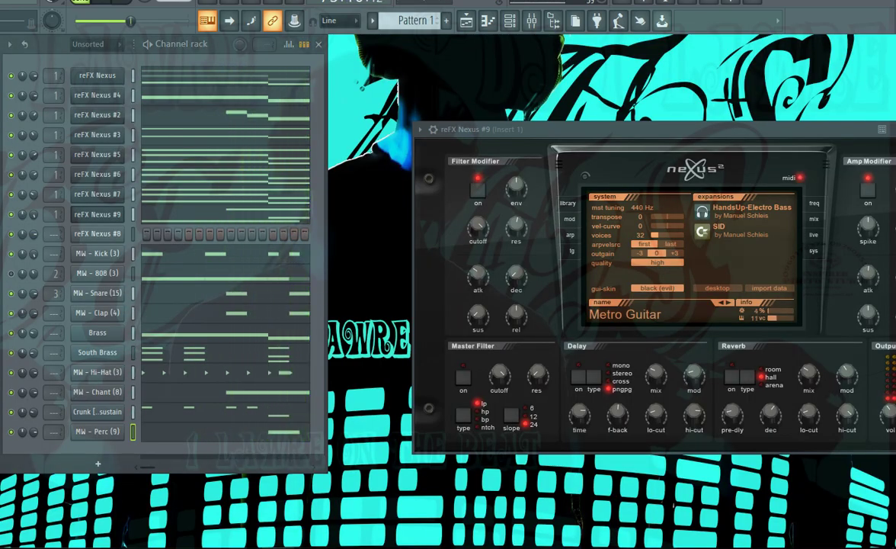
Step: Add the MW - Perc (1) sample as a new channel and open its piano roll
left_click_drag(3, 354, 67, 461)
right_click(99, 451)
left_click(152, 384)
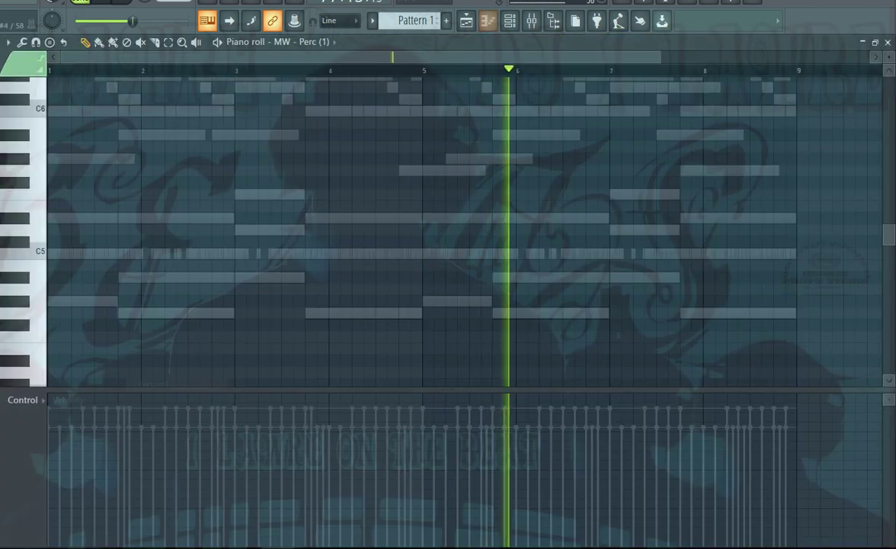
Step: Draw three consecutive sixteenth-note C5 hits starting on beat 4 of bar 2
left_click_drag(227, 253, 217, 253)
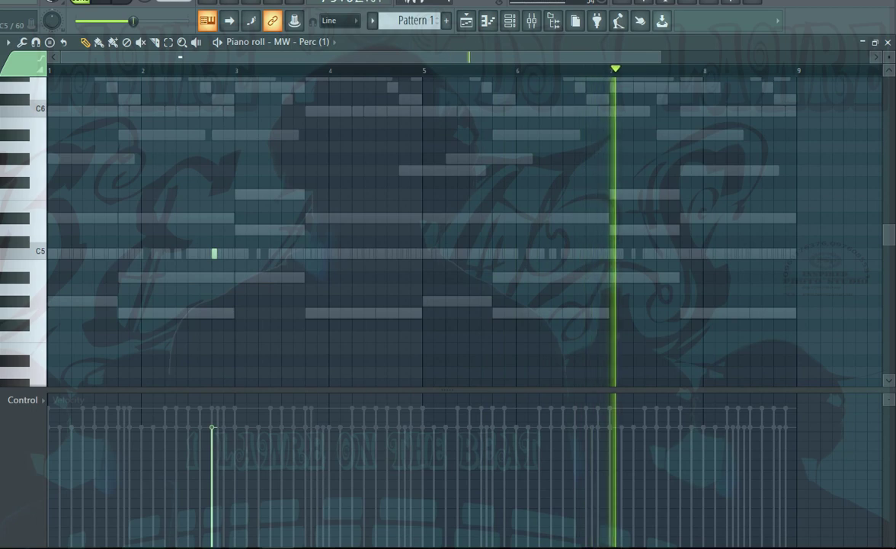
left_click(226, 254)
scroll(219, 260, "up", 5)
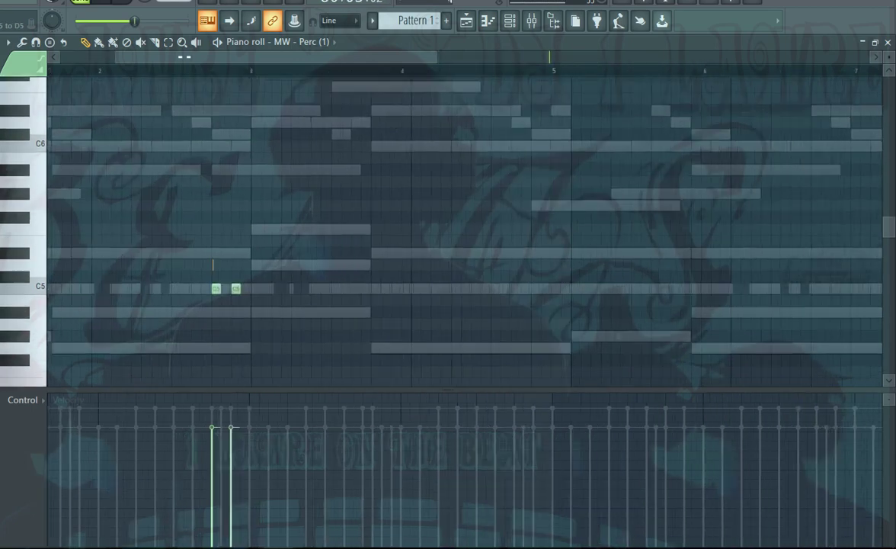
left_click(246, 290)
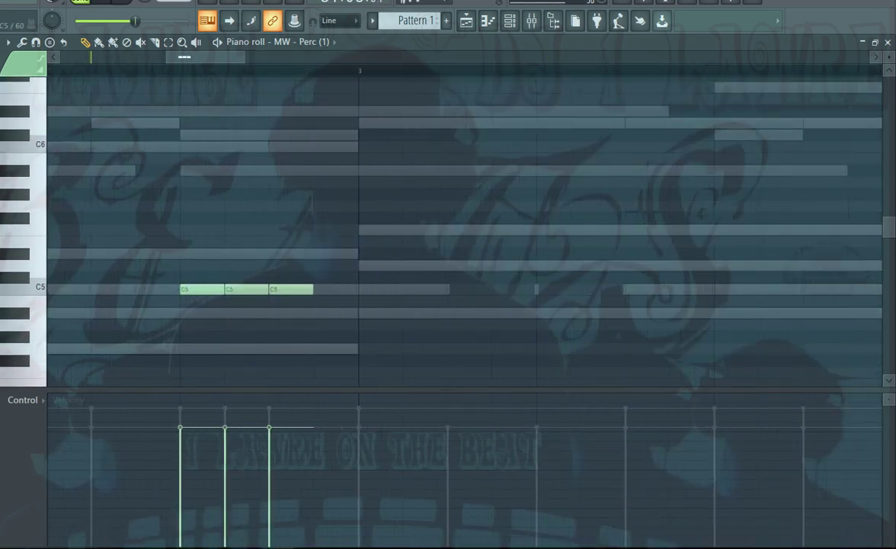
scroll(457, 229, "down", 5)
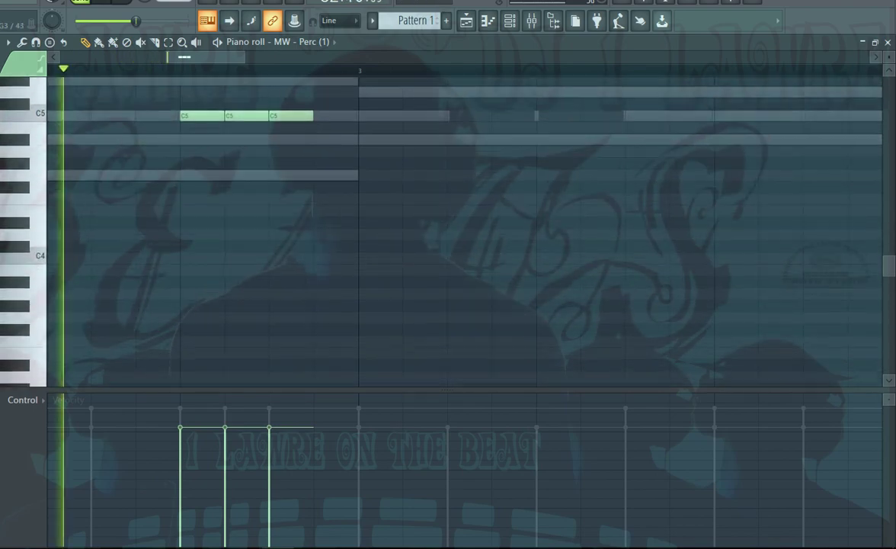
scroll(167, 228, "down", 8)
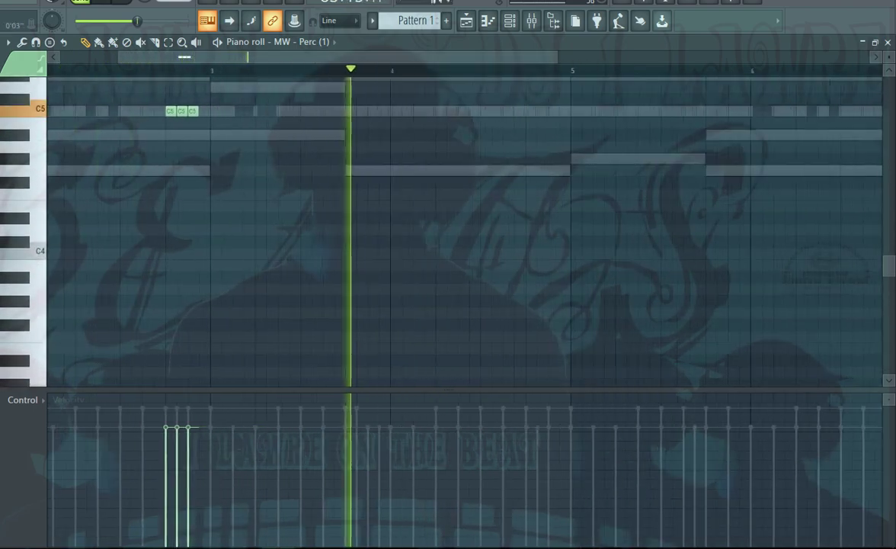
scroll(457, 228, "up", 5)
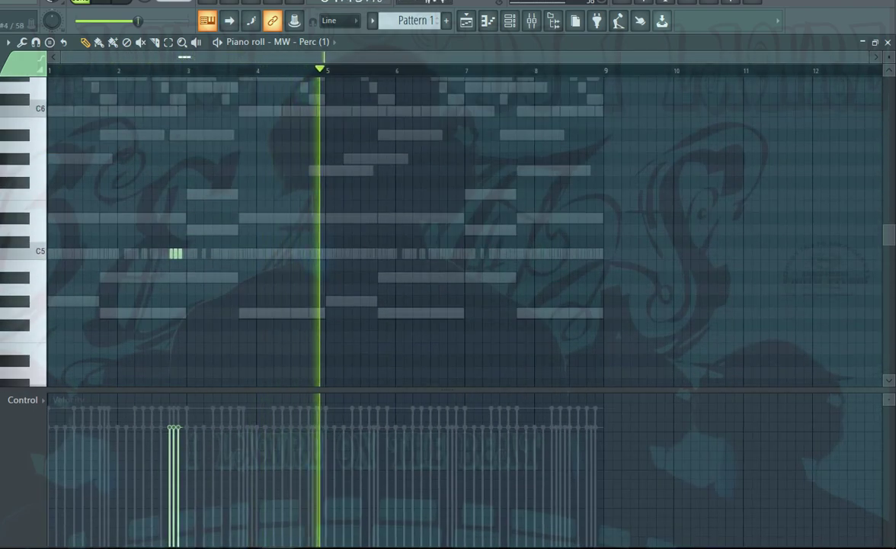
left_click_drag(189, 263, 169, 252)
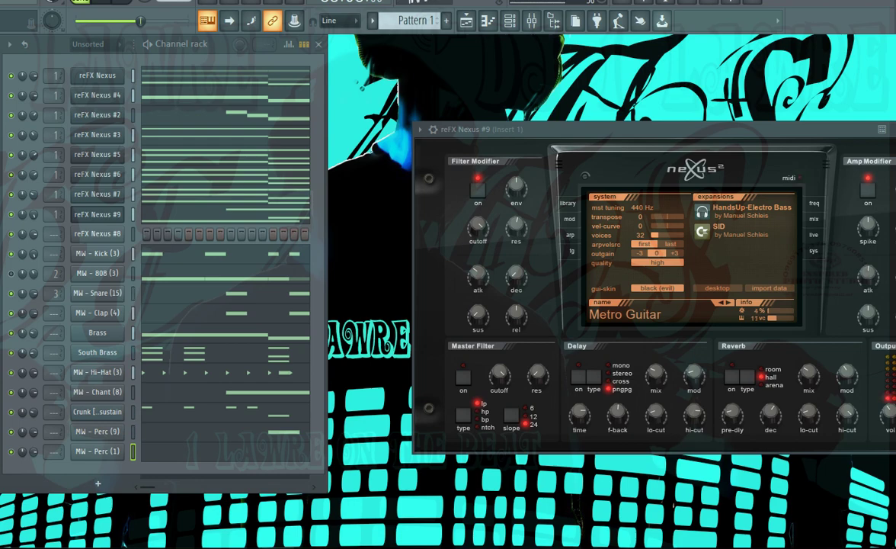
Step: Add the MW - Perc (5) sample as a new channel and place a short C5 hit at the start of bar 1
right_click(1, 245)
left_click(23, 268)
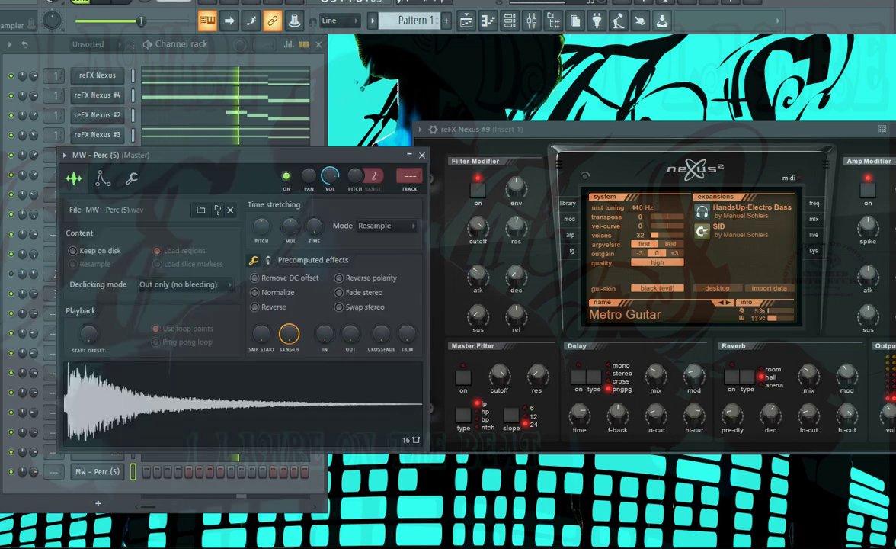
right_click(97, 471)
left_click(152, 384)
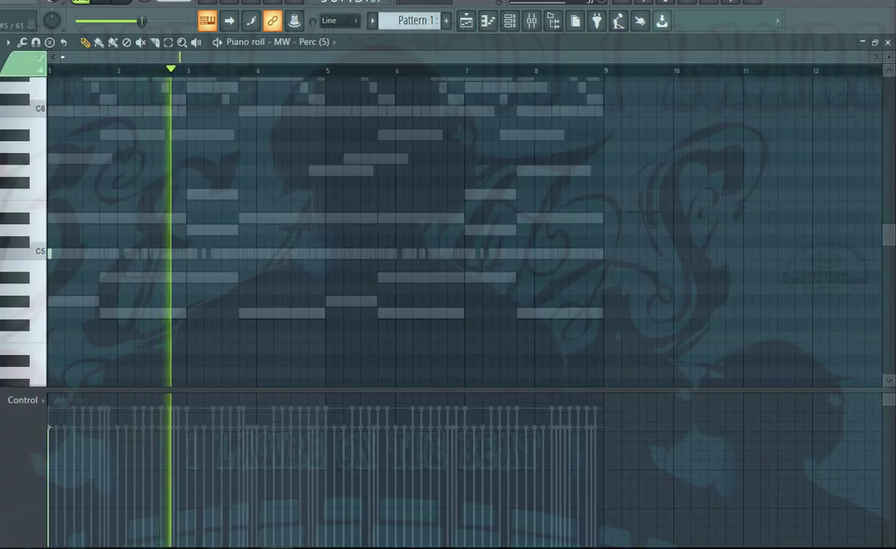
key("F7")
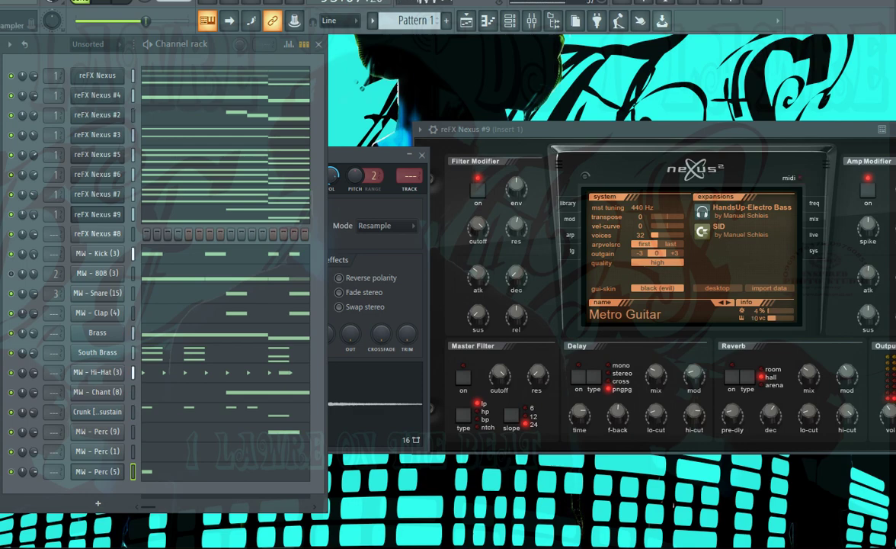
Step: Clone the MW - Snare (15) channel and open the clone's piano roll
right_click(121, 290)
left_click(150, 420)
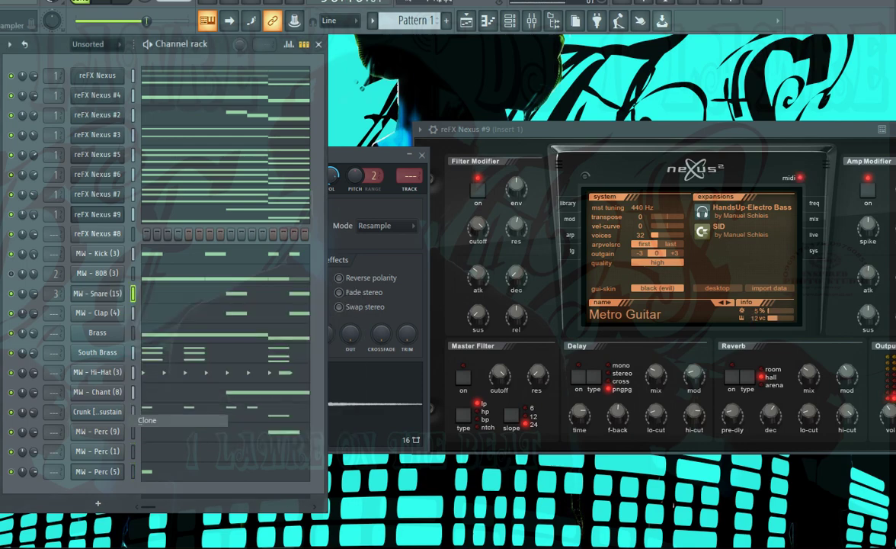
right_click(125, 313)
left_click(150, 314)
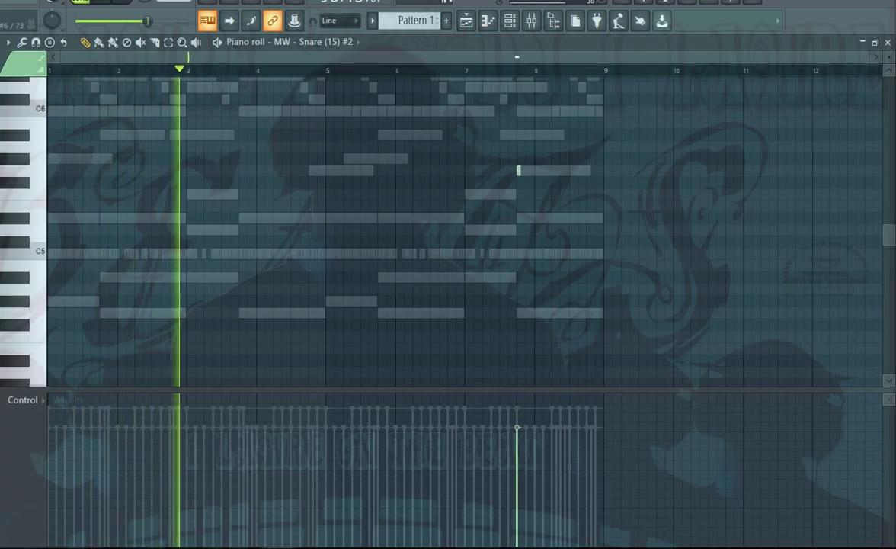
Step: Start a snare fill with three G5 hits an eighth note apart, from beat 4 of bar 7 to beat 1 of bar 8
scroll(517, 170, "up", 3)
scroll(517, 170, "up", 2)
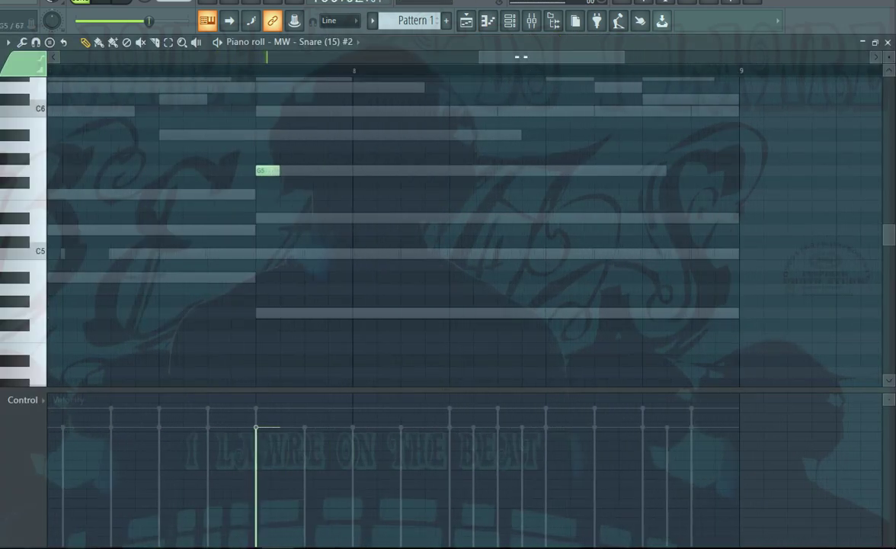
left_click(312, 170)
left_click(361, 170)
Step: Continue the snare fill through bar 8 with six D#5 hits and two C5 hits in beat 4, and close the piano roll
left_click(457, 218)
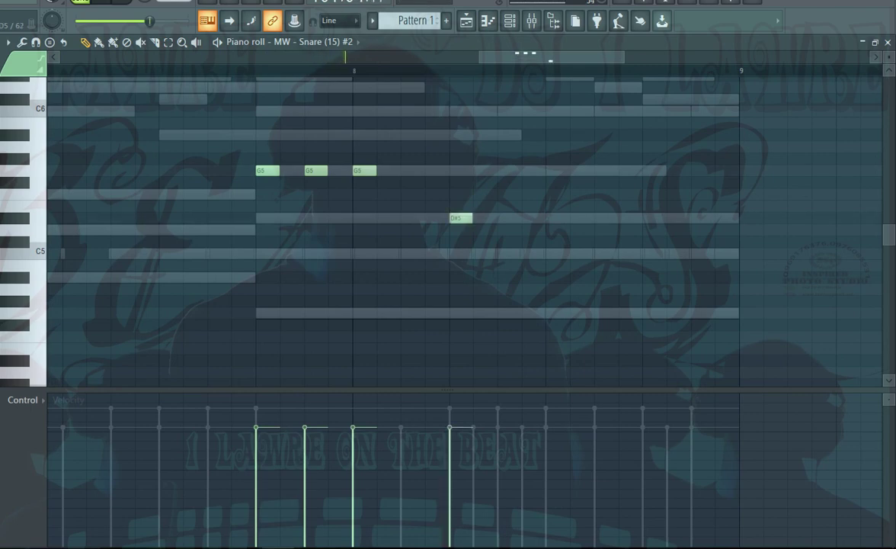
left_click(481, 218)
left_click(409, 218)
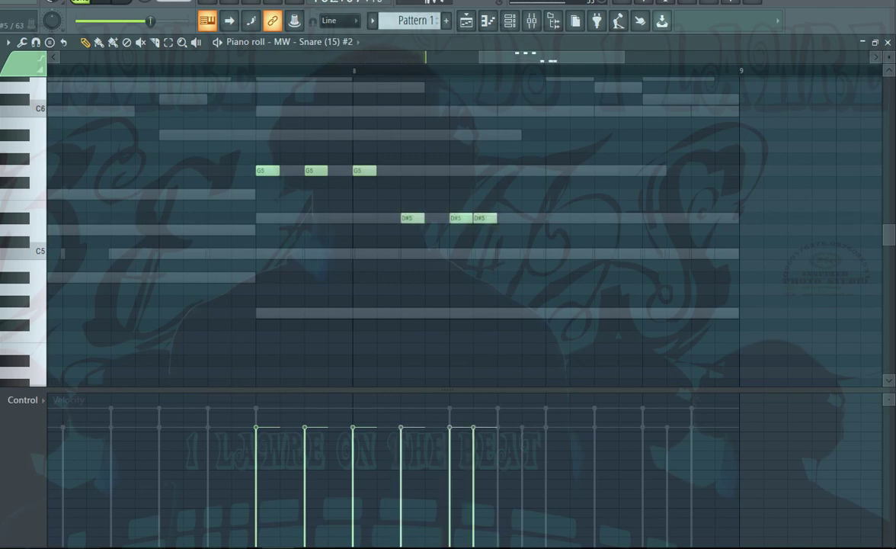
left_click(554, 218)
left_click(603, 218)
left_click(651, 254)
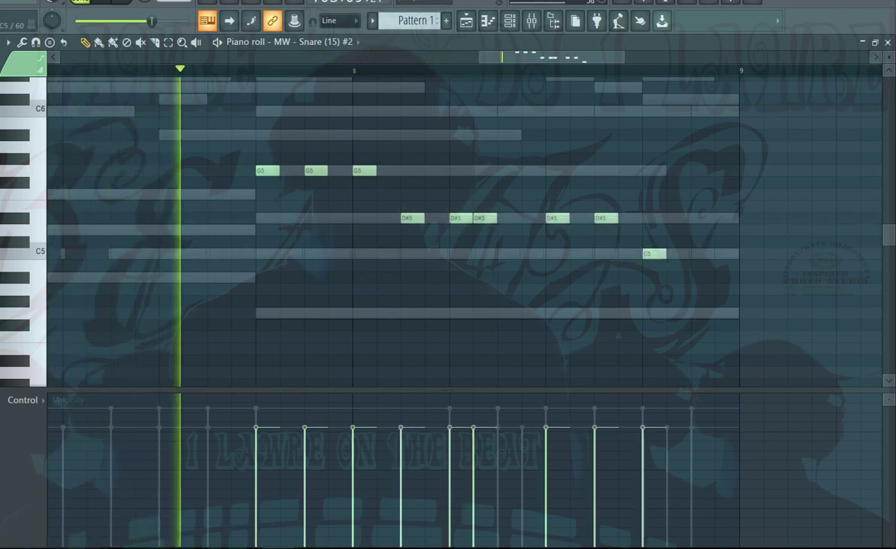
left_click(699, 254)
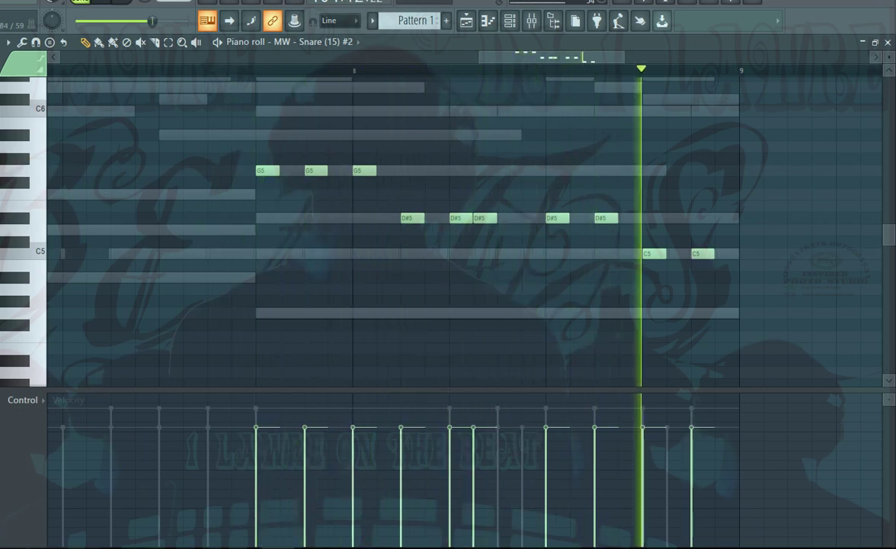
left_click(506, 218)
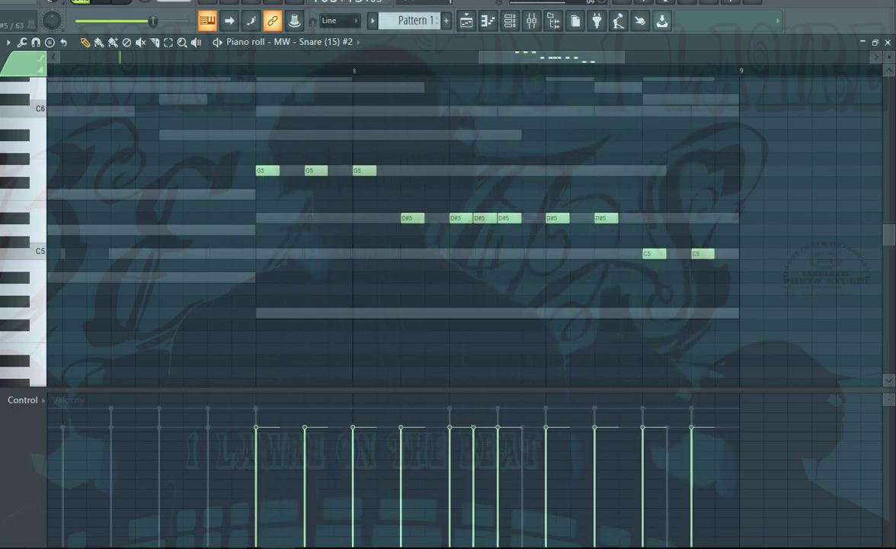
left_click(888, 42)
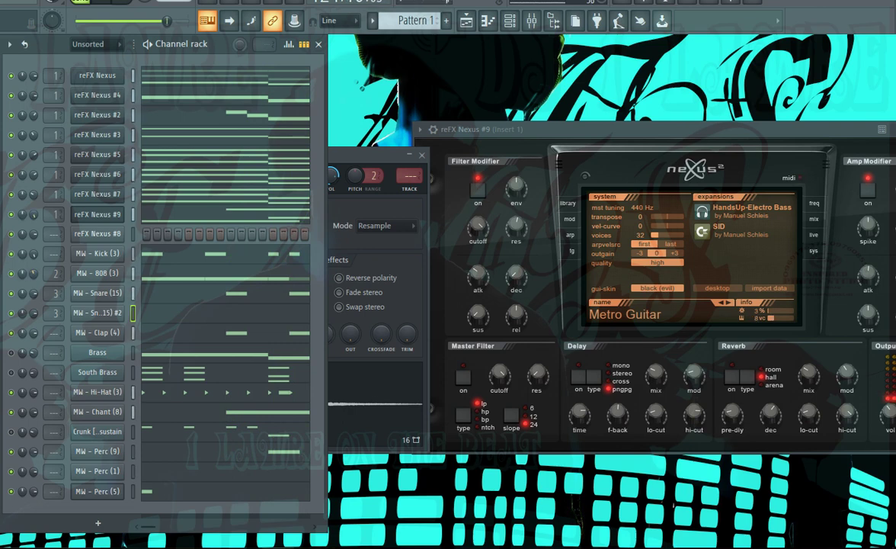
Step: Stop playback, isolate the reFX Nexus #3 and #5 channels and open the reFX Nexus #3 piano roll
key("space")
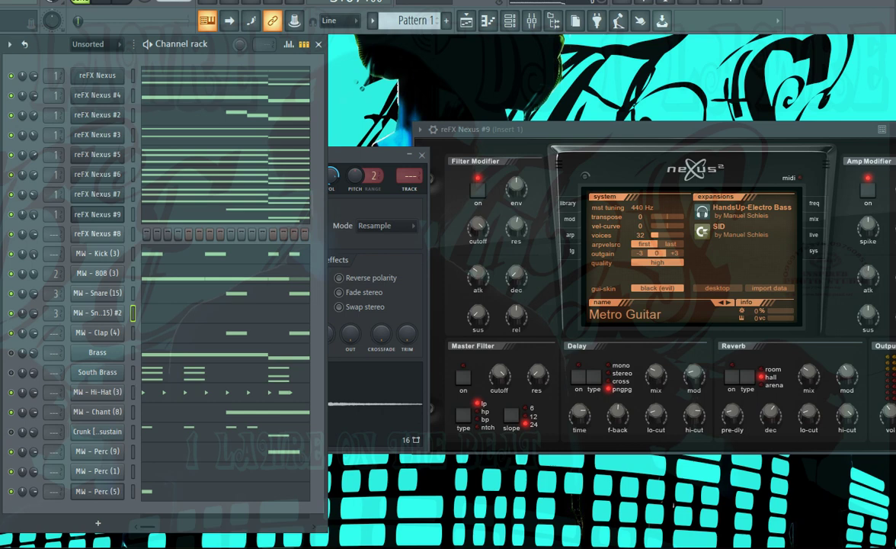
key("space")
right_click(11, 155)
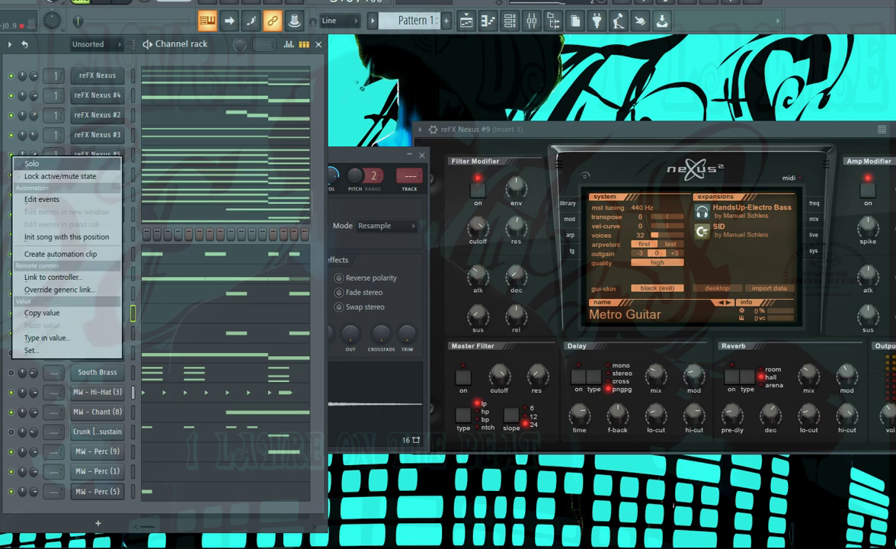
left_click(27, 164)
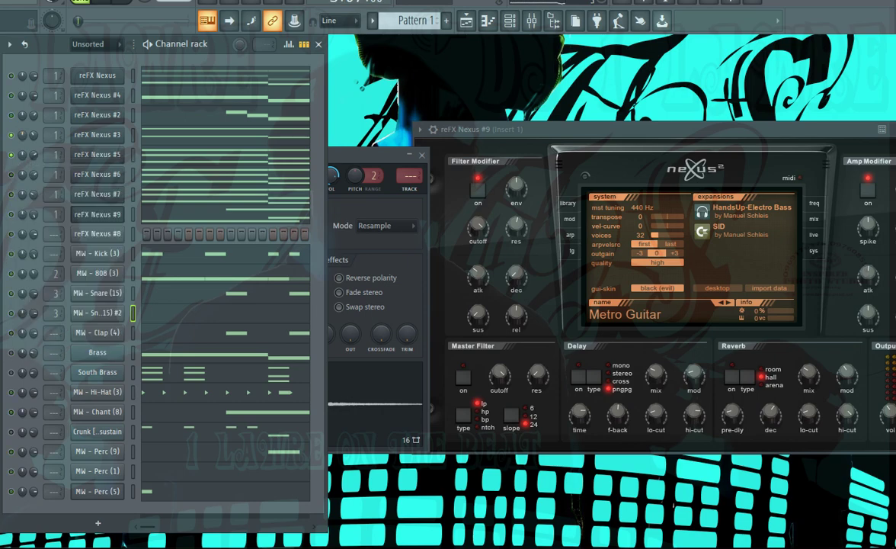
left_click(225, 135)
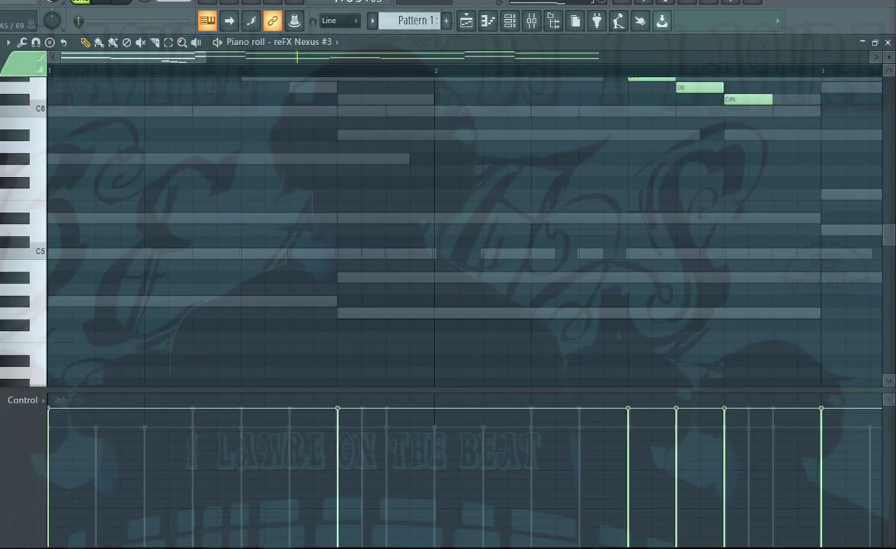
Step: Delete the short D#6, D6 and C#6 notes late in bar 2 from reFX Nexus #3 and close the piano roll
scroll(700, 228, "up", 5)
right_click(700, 266)
right_click(655, 254)
right_click(747, 278)
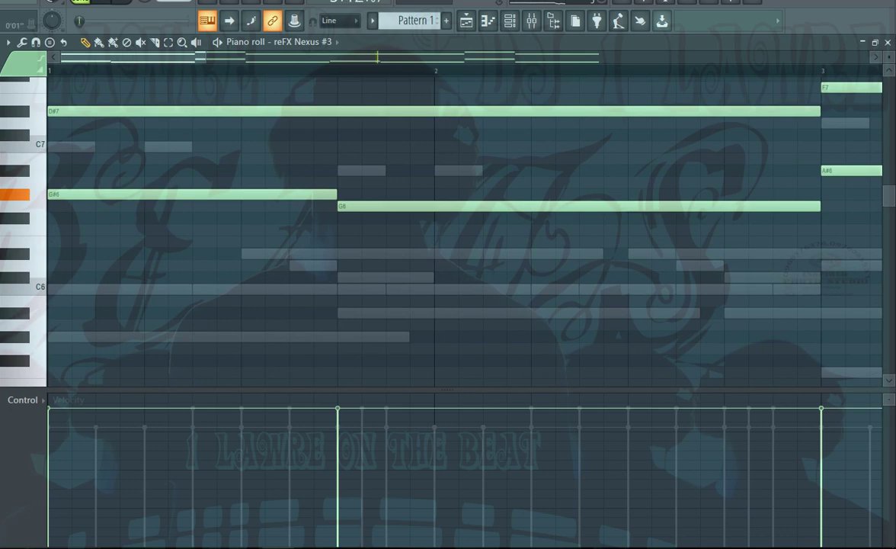
left_click_drag(205, 57, 864, 51)
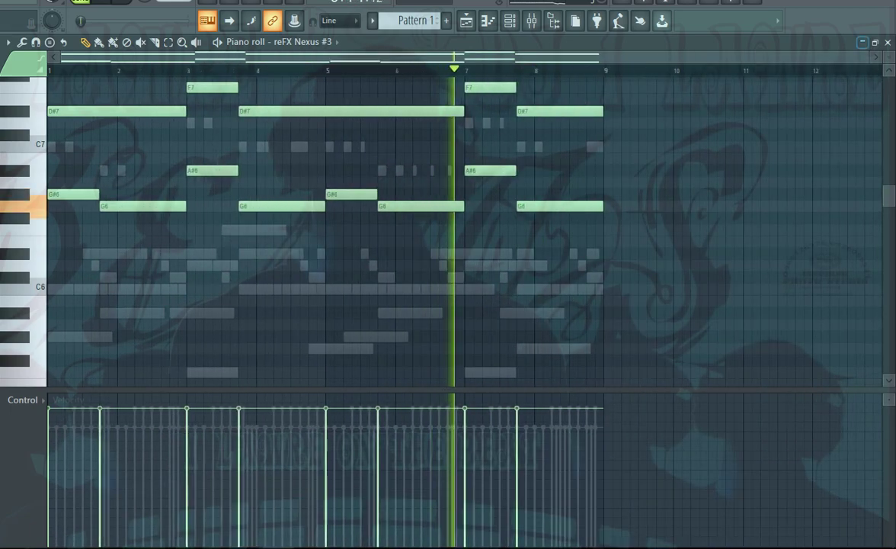
left_click(862, 42)
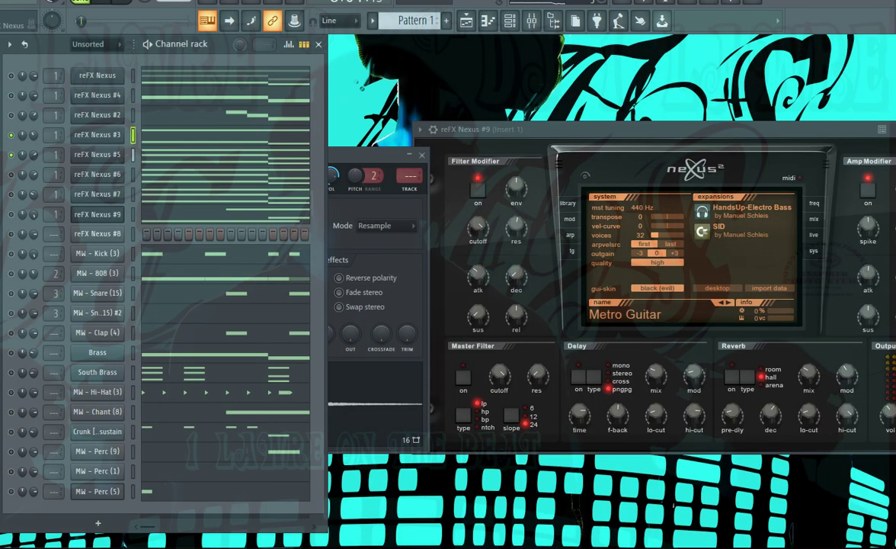
Step: Move the reFX Nexus #5 channel to the top of the channel rack, and place reFX Nexus #6 above it
key("alt+Up")
key("alt+Up")
key("alt+Up")
key("alt+Up")
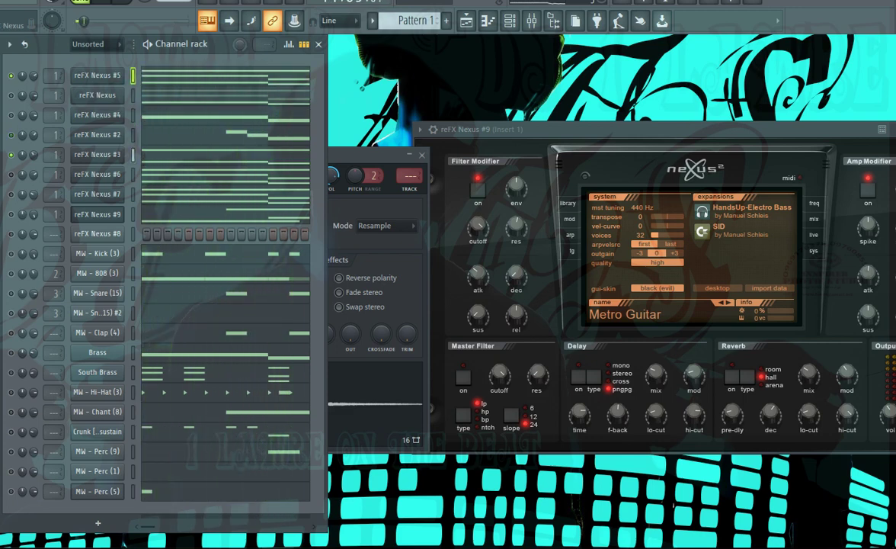
key("alt+Up")
key("alt+Up")
key("alt+Up")
key("alt+Up")
key("alt+Up")
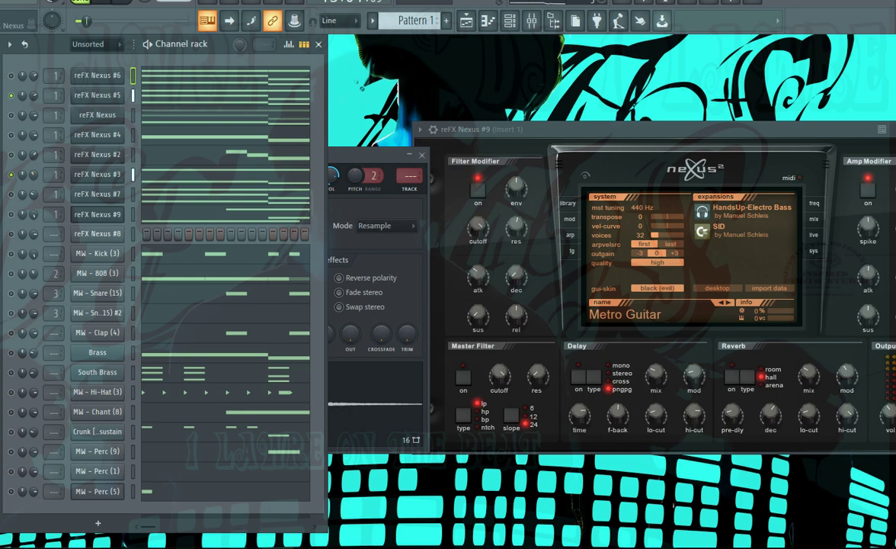
Step: Double all the reFX Nexus #5 chord notes one octave lower and play the result
left_click(97, 95)
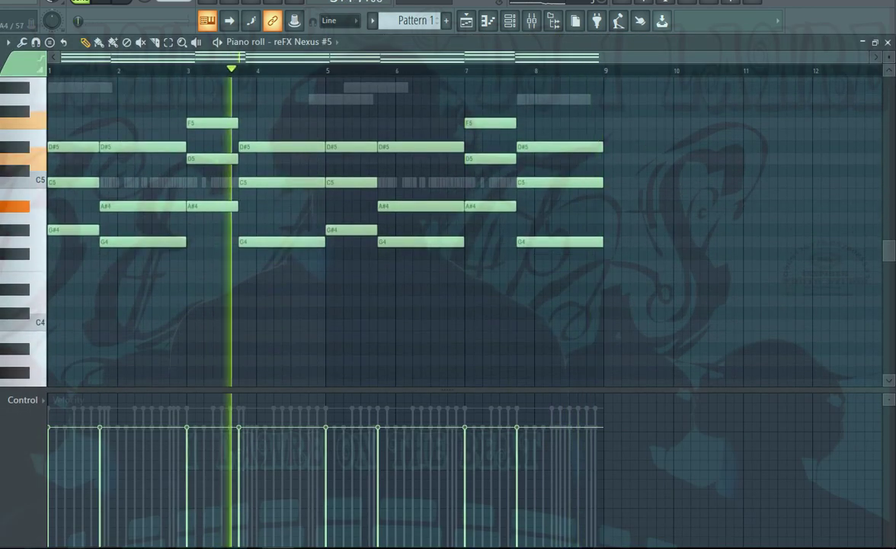
key("ctrl+a")
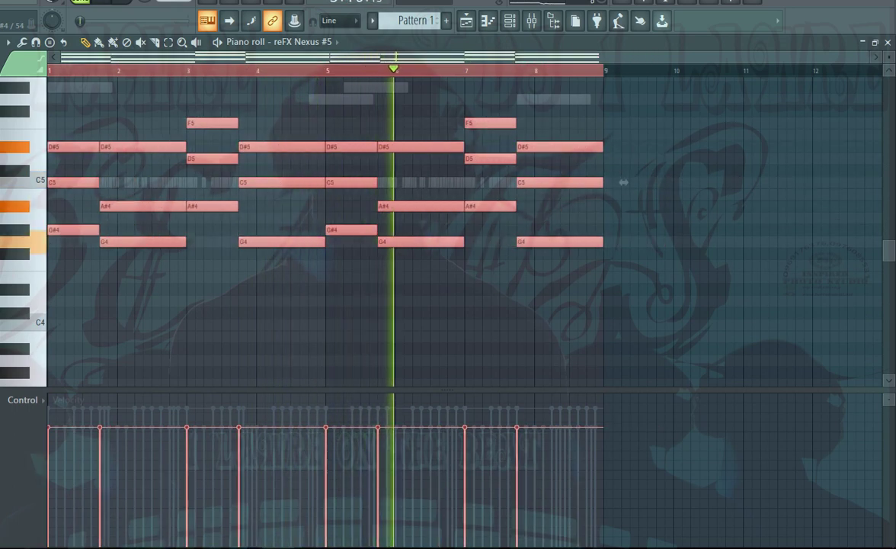
key("ctrl+Down")
key("space")
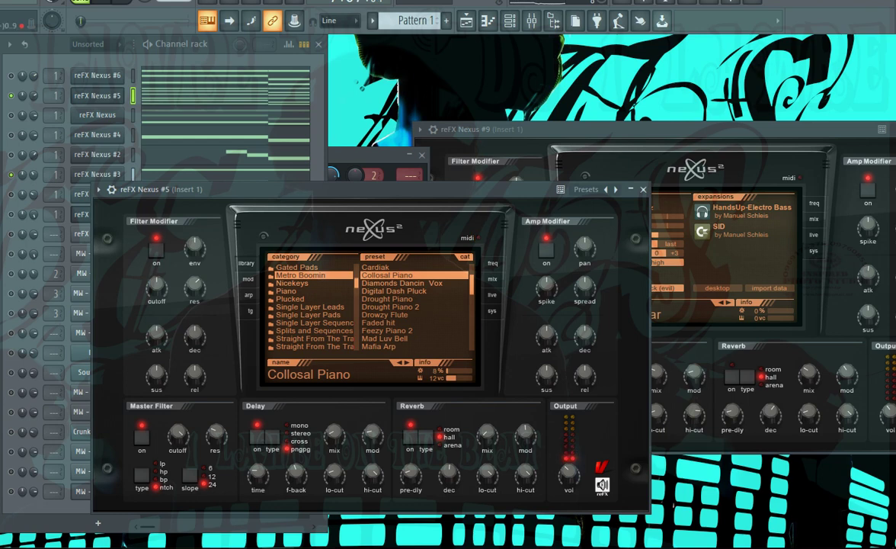
Step: Unmute the reFX Nexus #6 channel, and enable the Handie Some Miss U audio clip's channel from the playlist
left_click(10, 75)
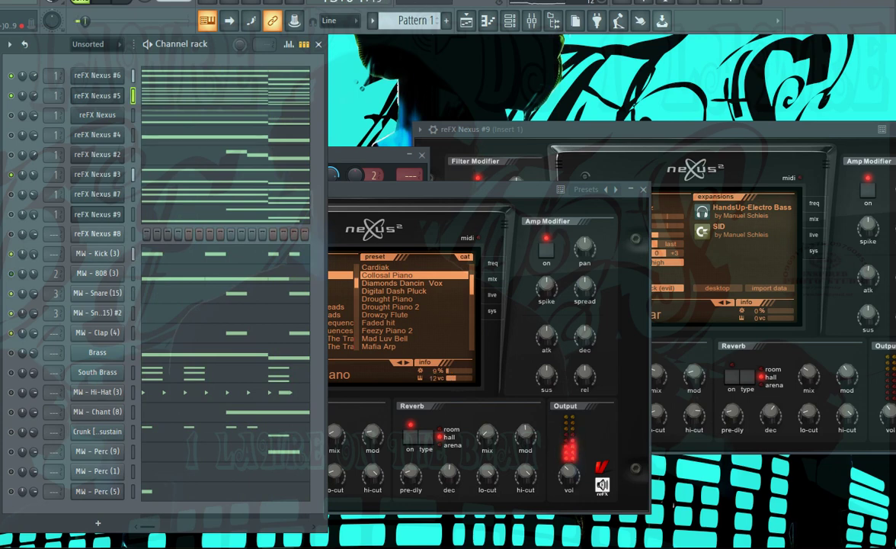
left_click(466, 21)
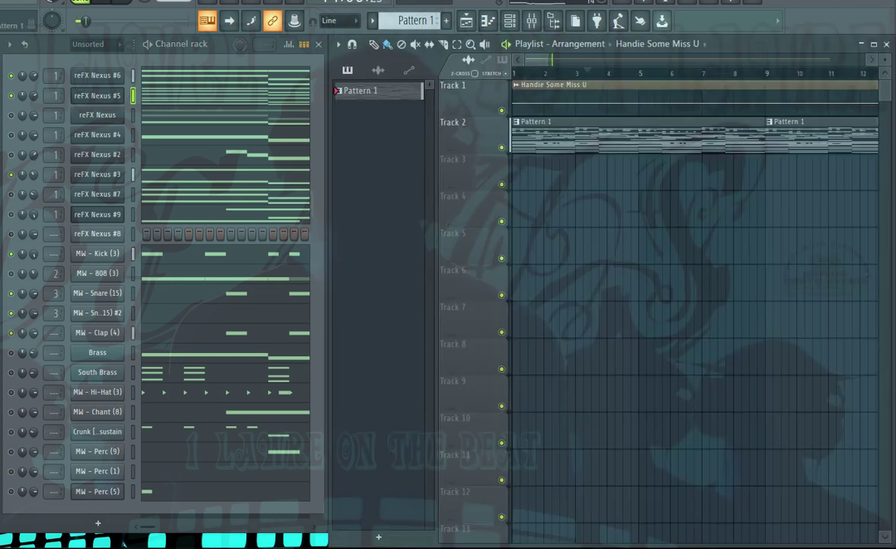
double_click(554, 85)
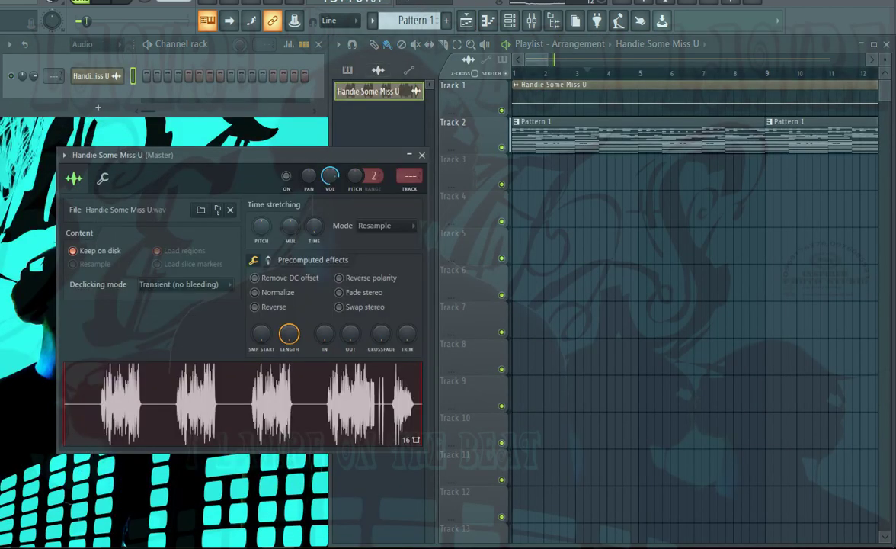
right_click(686, 245)
scroll(685, 245, "down", 5)
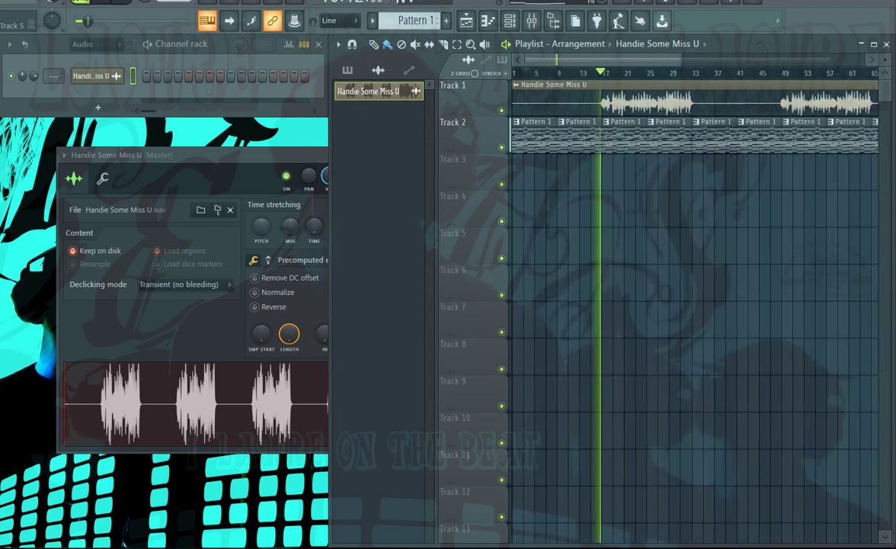
scroll(686, 245, "down", 2)
Step: Play the arrangement with the vocal, collapse the audio clip's settings window and filter the channel rack to Unsorted channels
key("space")
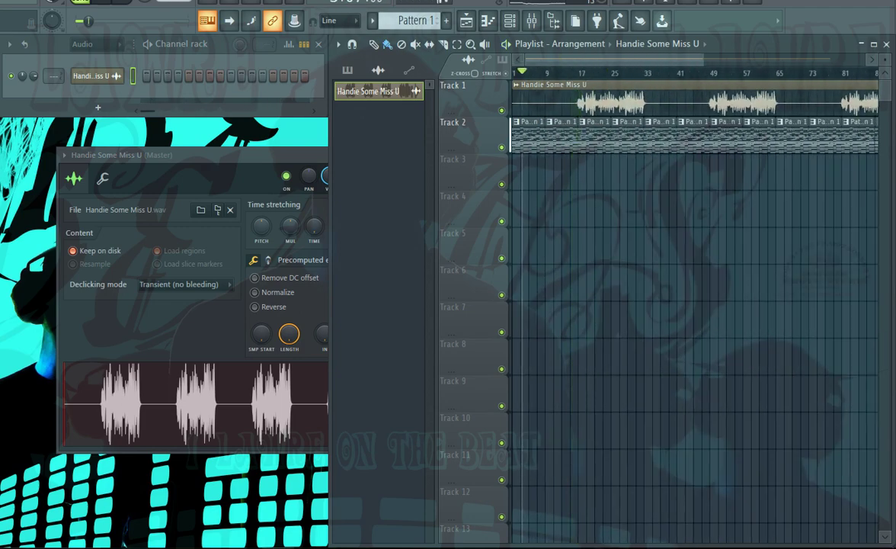
key("space")
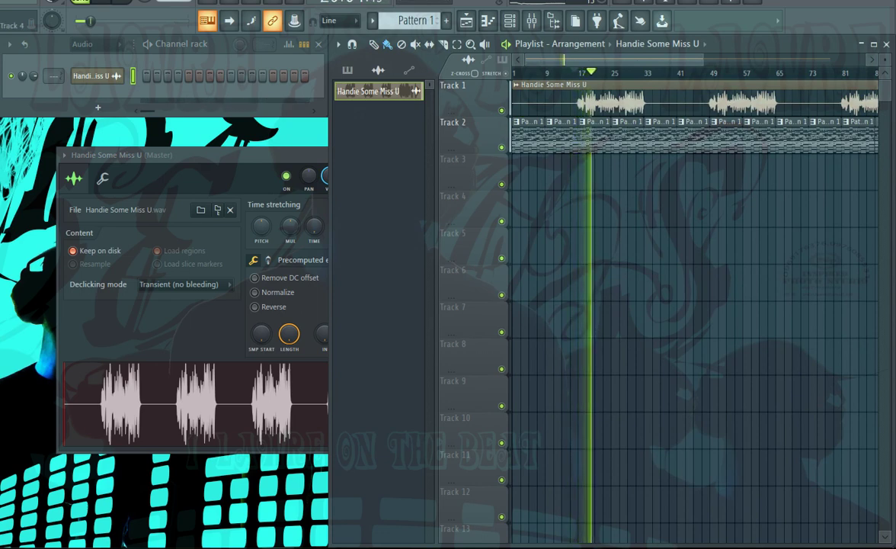
double_click(190, 155)
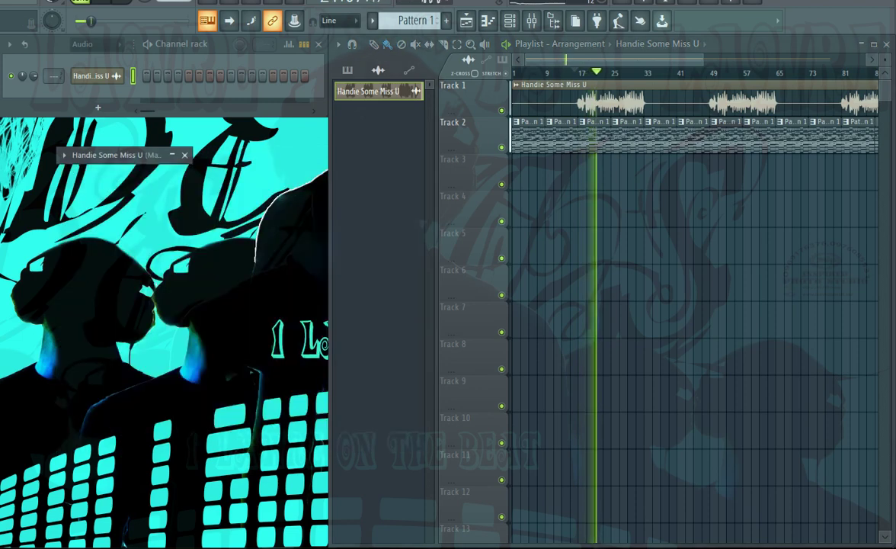
left_click(88, 43)
left_click(84, 82)
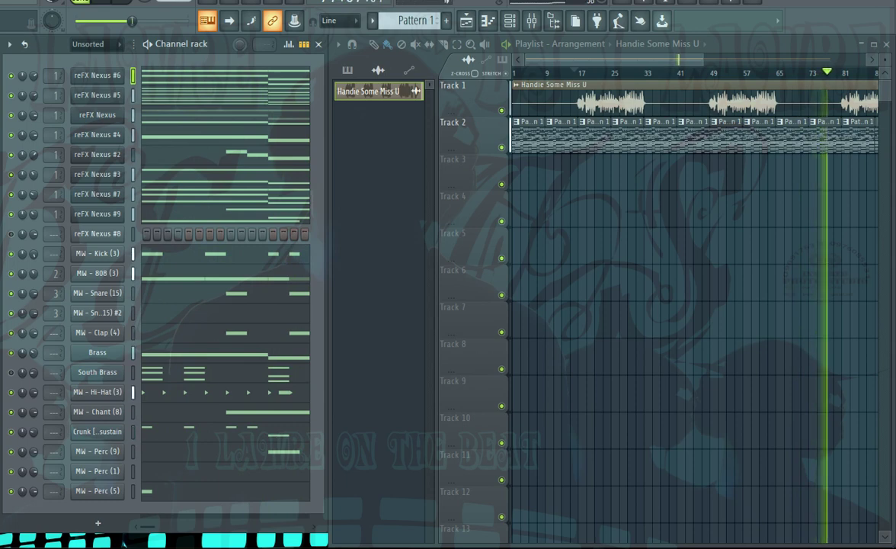
Step: Trim the last half bar of the Pattern 1 clip before bar 89, and mute the reFX Nexus and reFX Nexus #4 channels
scroll(693, 304, "down", 4)
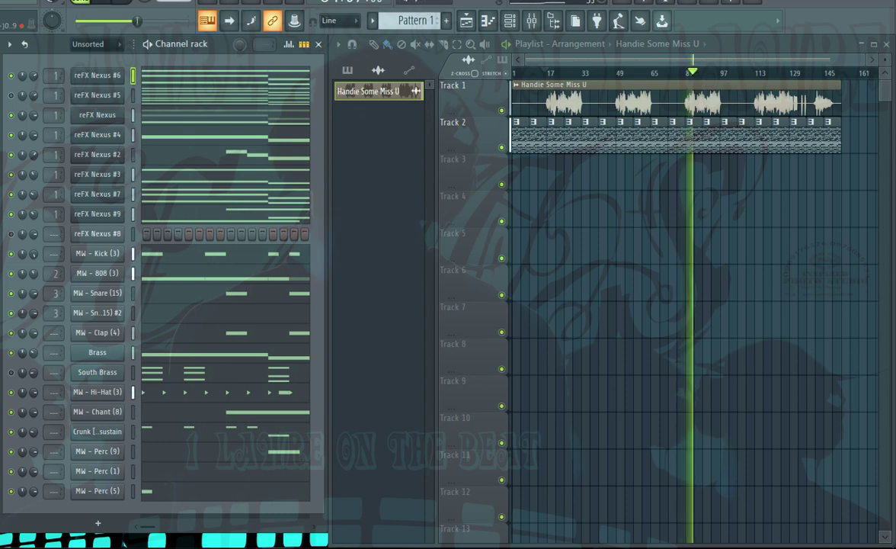
scroll(721, 305, "up", 4)
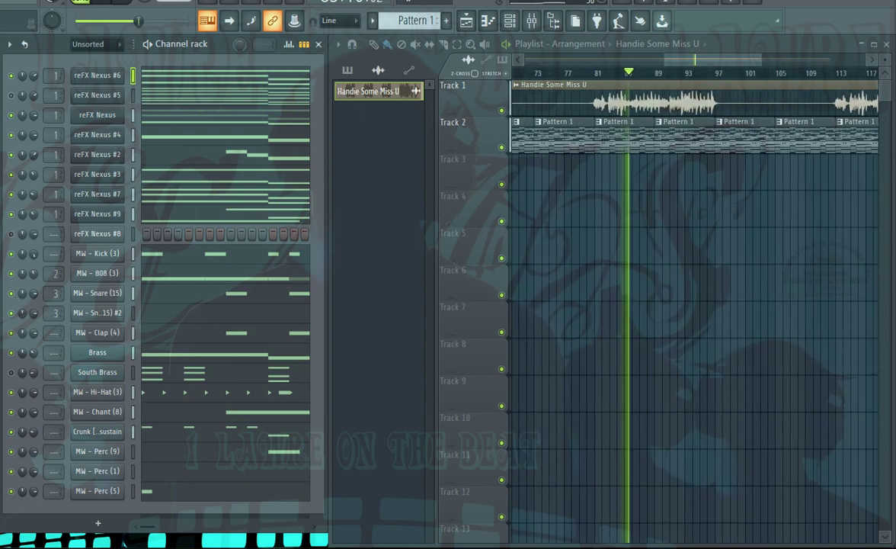
scroll(720, 305, "left", 1)
scroll(560, 175, "up", 2)
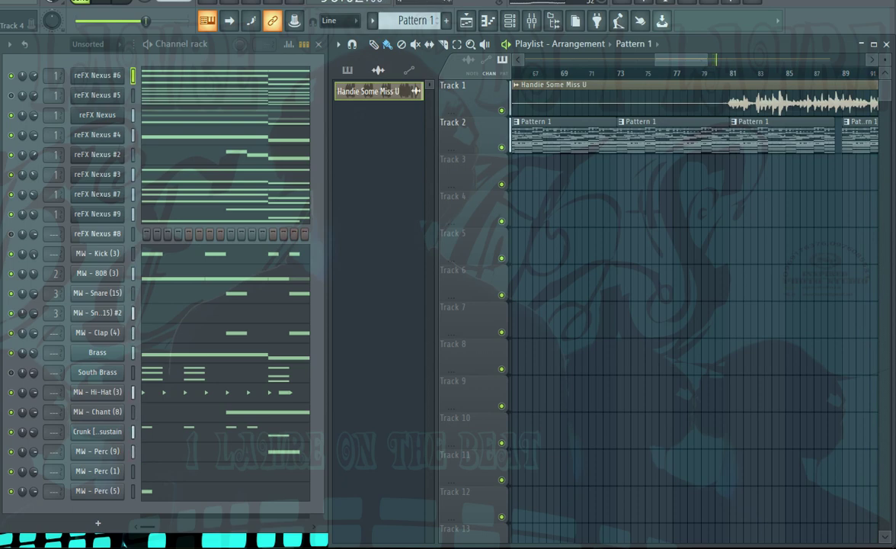
left_click(11, 115)
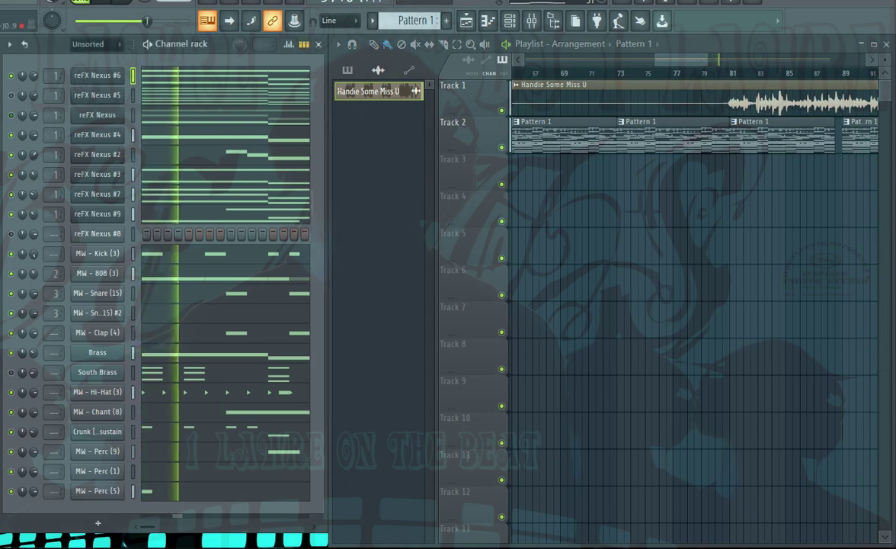
left_click(11, 135)
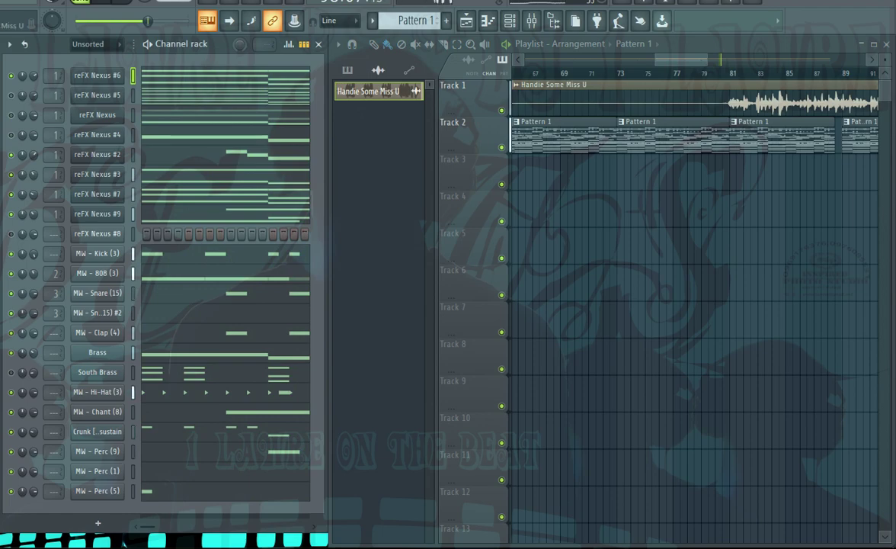
Step: Place a Pattern 1 clip on Track 3 at bar 105 and shorten it to half a bar
scroll(590, 229, "down", 6)
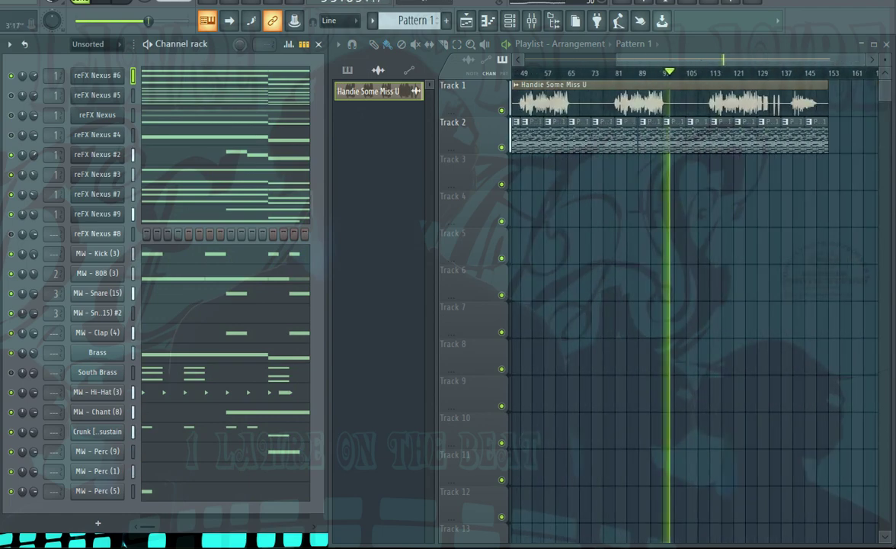
scroll(713, 229, "up", 7)
left_click(348, 70)
left_click(569, 175)
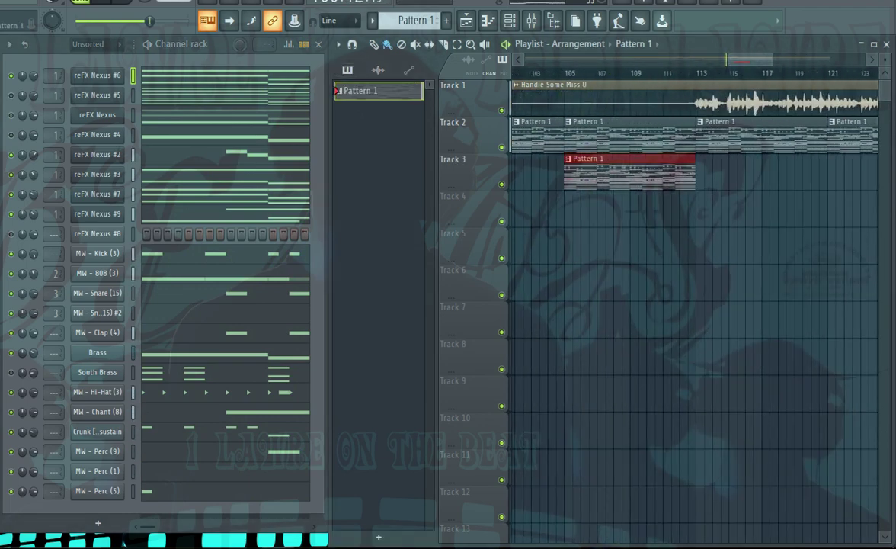
left_click_drag(694, 175, 509, 175)
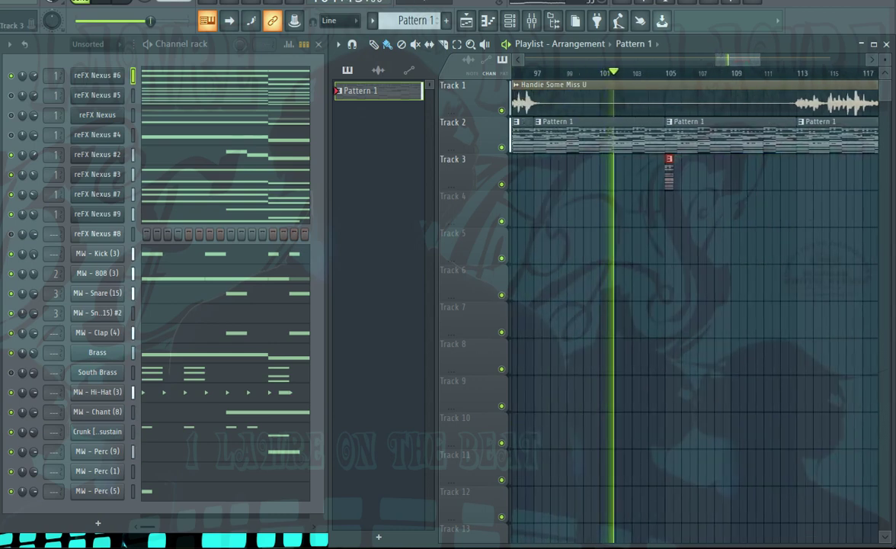
Step: Add a second half-bar Pattern 1 slice on Track 3 at bar 106, and trim the Track 2 clip's start from bar 105 to 107
left_click(686, 175)
right_click(687, 176)
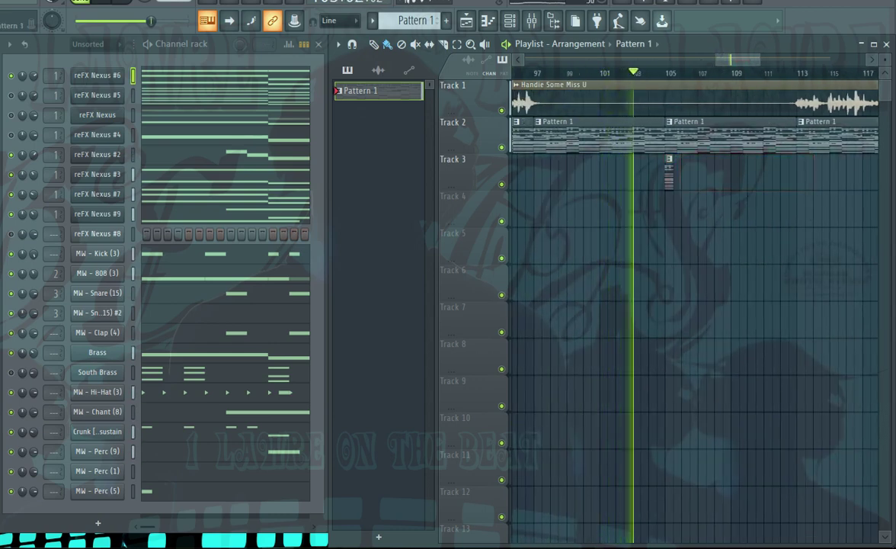
left_click(669, 175)
left_click(686, 175)
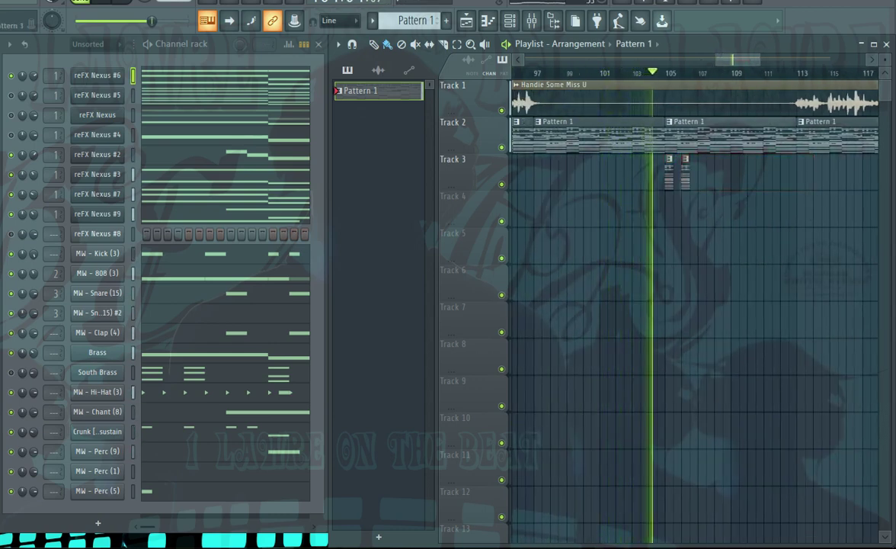
left_click_drag(668, 140, 700, 141)
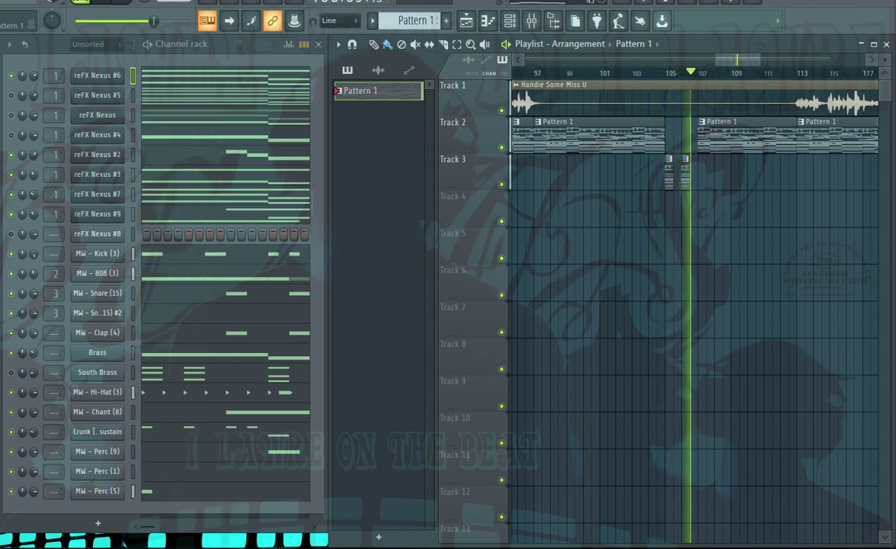
Step: Shorten both Track 3 slices to an eighth of a bar and copy the pair half a bar later
scroll(694, 174, "up", 4)
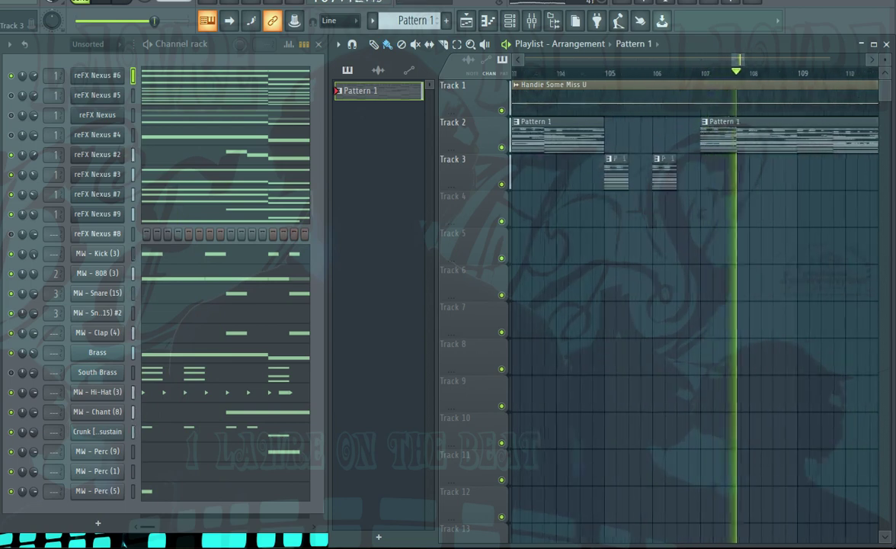
left_click_drag(687, 174, 569, 174)
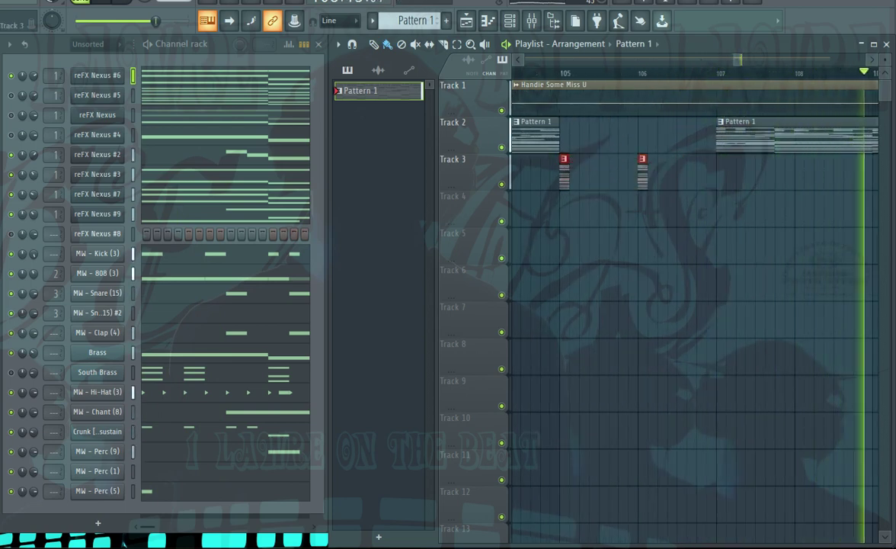
left_click_drag(643, 174, 565, 174)
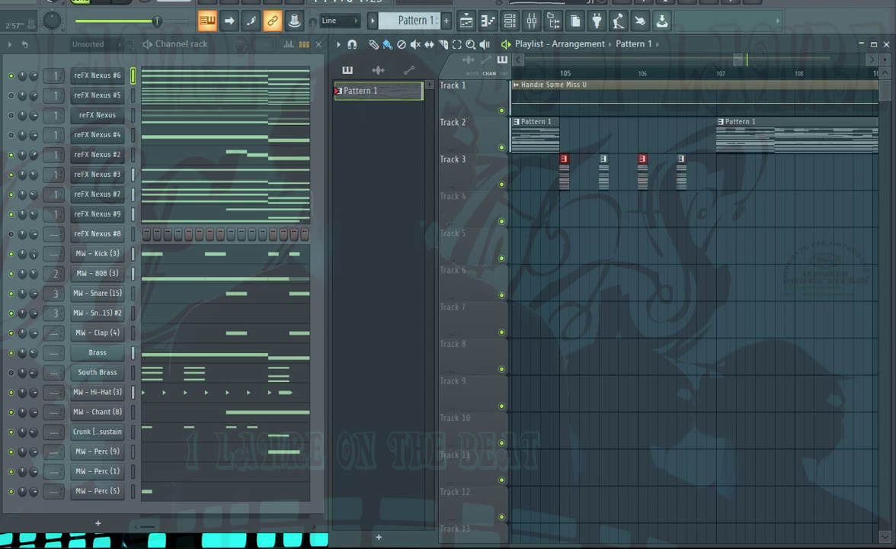
Step: Play the stutter section, and add two adjacent slices on beat 4 and one on beat 2 of bar 106 on Track 3
left_click(523, 74)
scroll(523, 74, "down", 2)
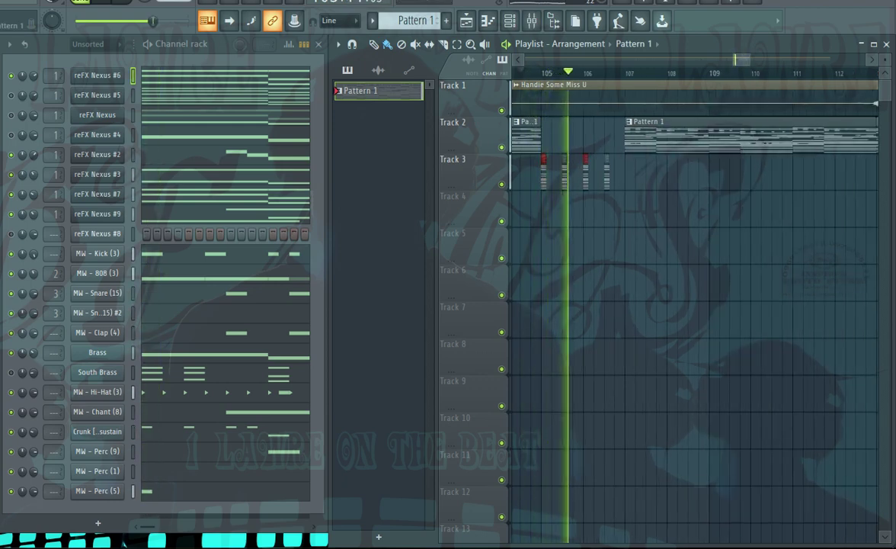
scroll(607, 173, "up", 2)
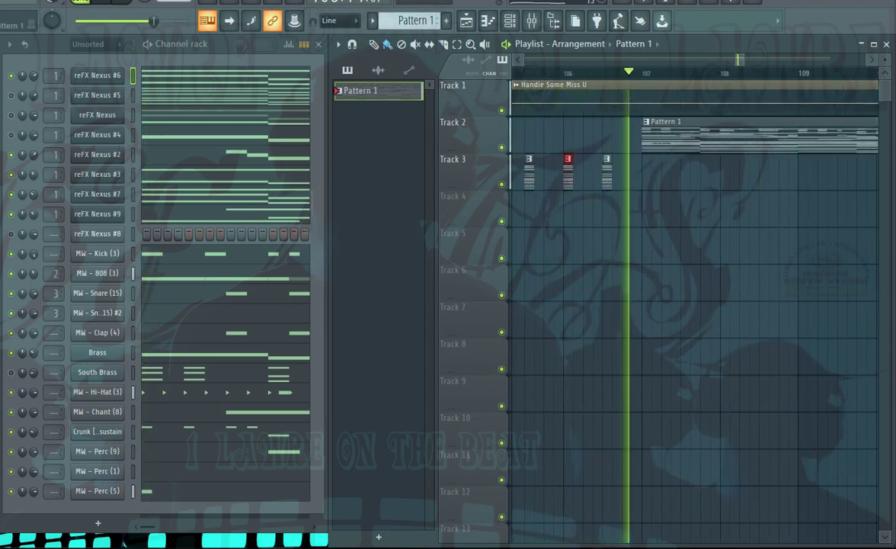
key("space")
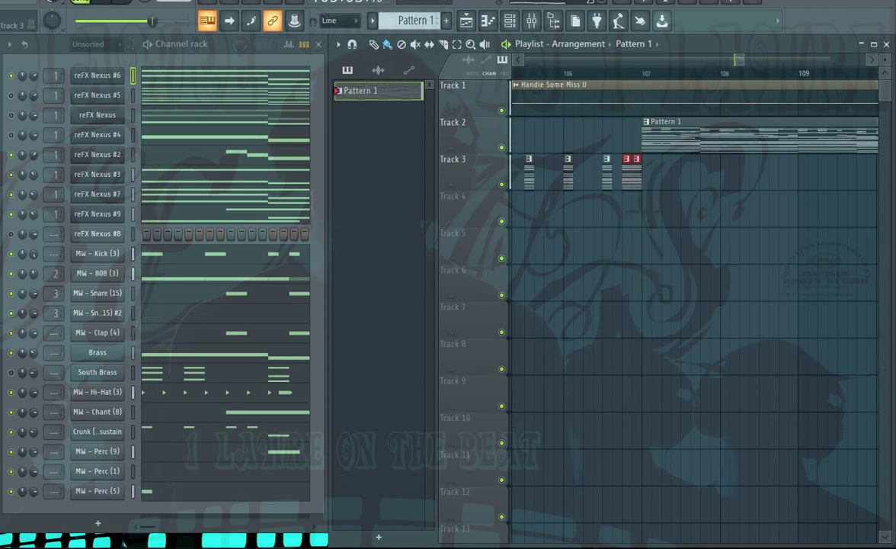
left_click(589, 174)
Step: Move all the Track 3 slices from bar 105 to bar 113, and trim the Track 2 clip starting there to begin at bar 115
scroll(598, 173, "down", 2)
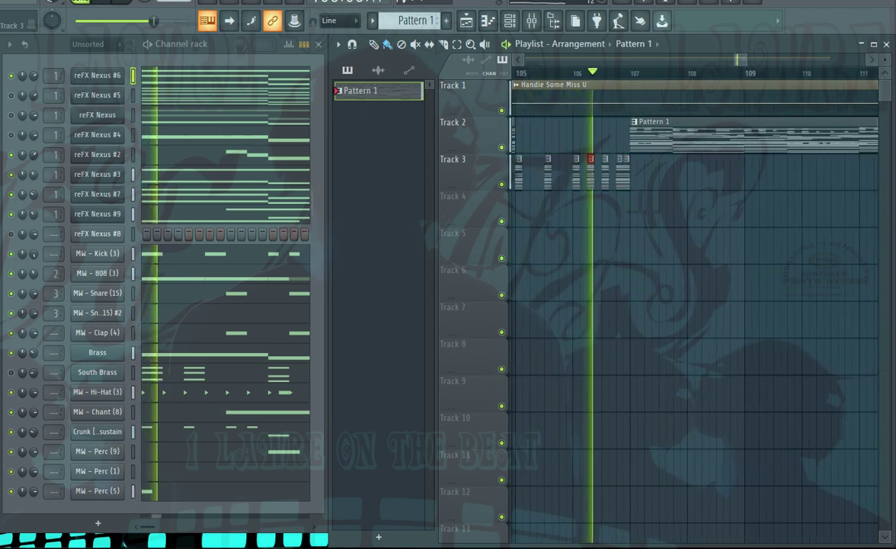
scroll(605, 174, "down", 2)
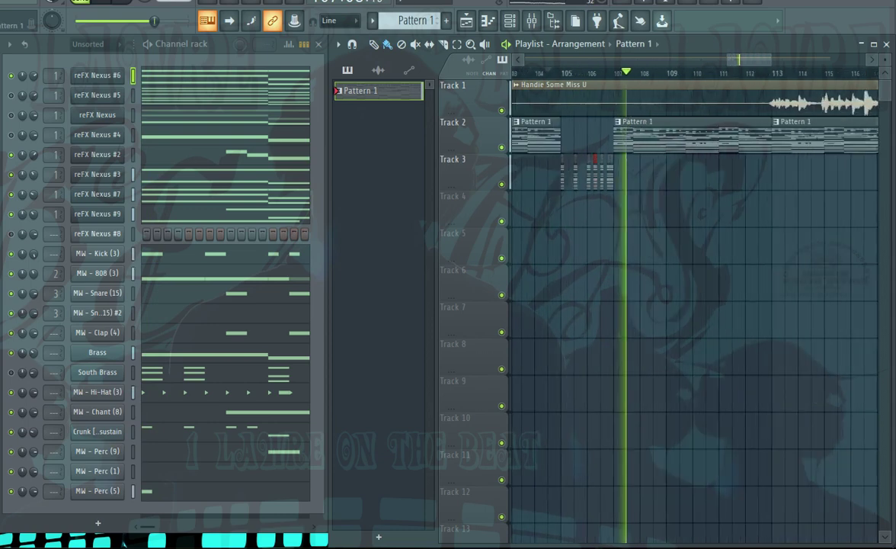
scroll(606, 174, "down", 2)
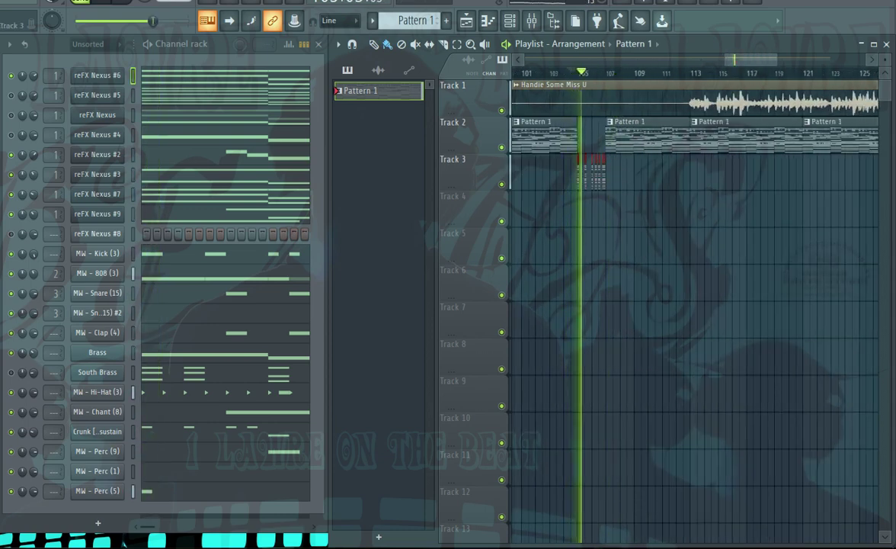
left_click_drag(597, 174, 710, 174)
left_click_drag(692, 139, 720, 138)
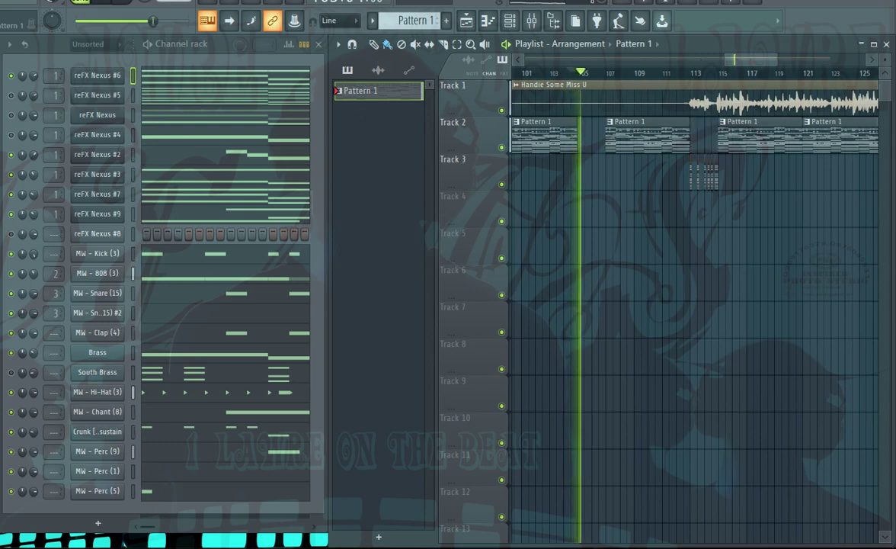
Step: Extend the Track 2 Pattern 1 clip's start back to bar 105 and play from bar 111
left_click_drag(607, 138, 579, 139)
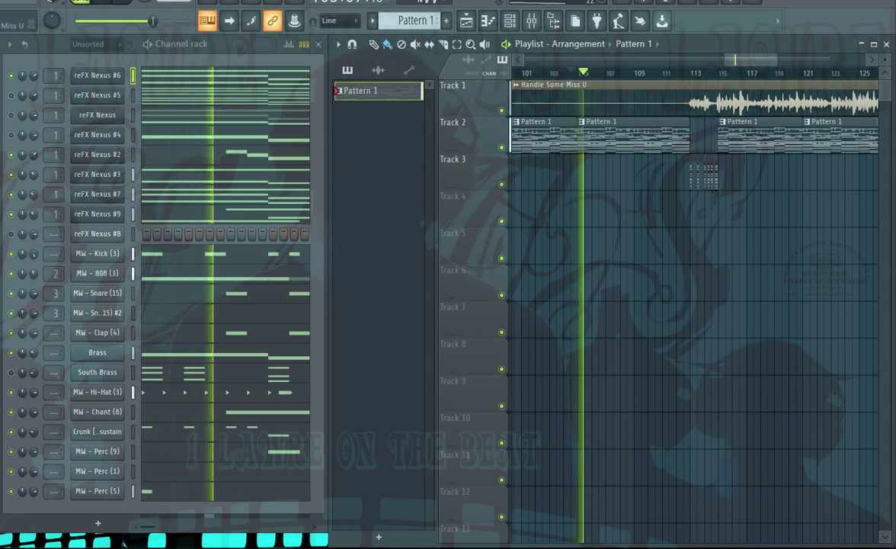
left_click(668, 73)
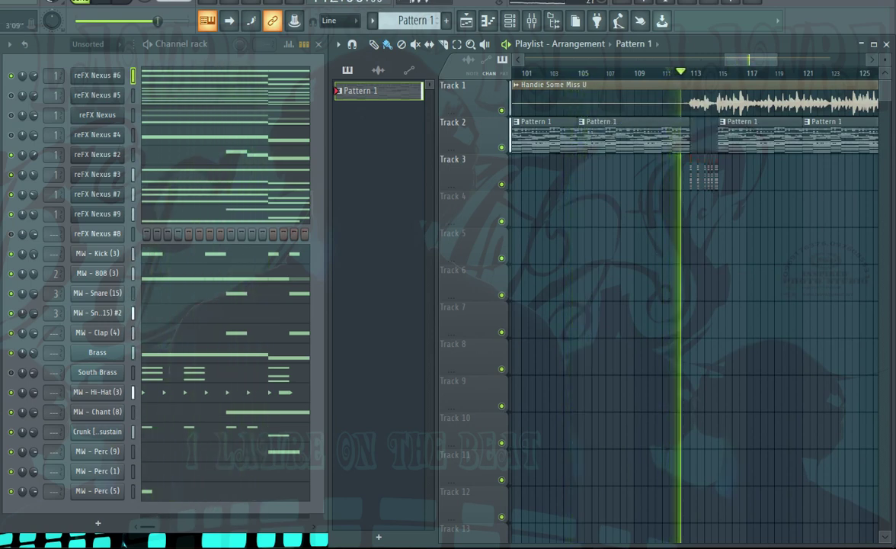